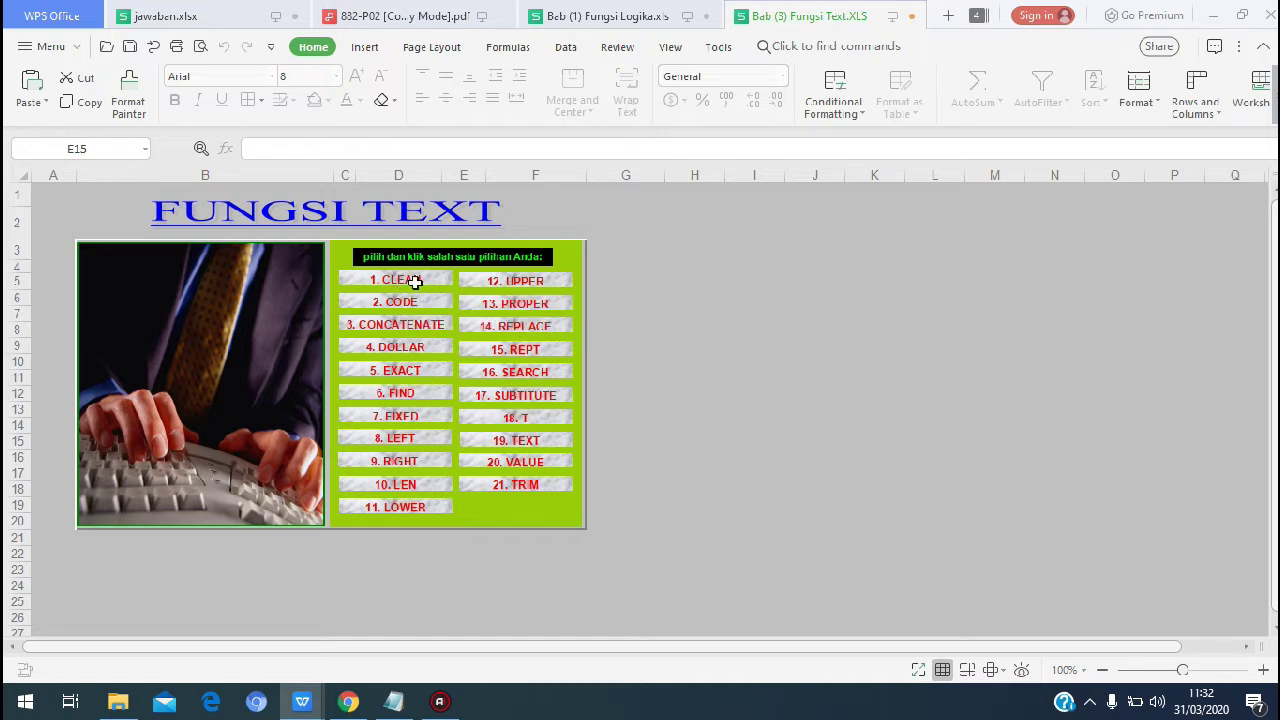
# Step: Open the CLEAN exercise from the FUNGSI TEXT function list and dismiss the IDM corruption warning
pyautogui.click(415, 282)
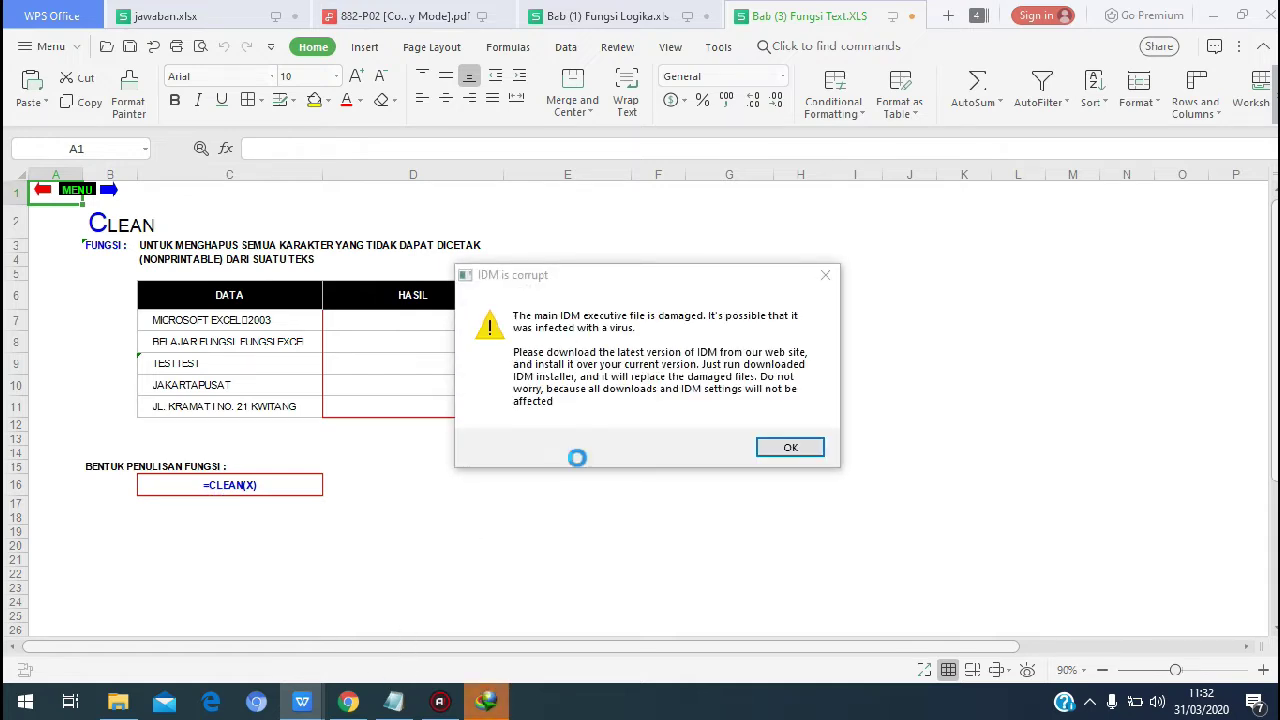
pyautogui.click(825, 274)
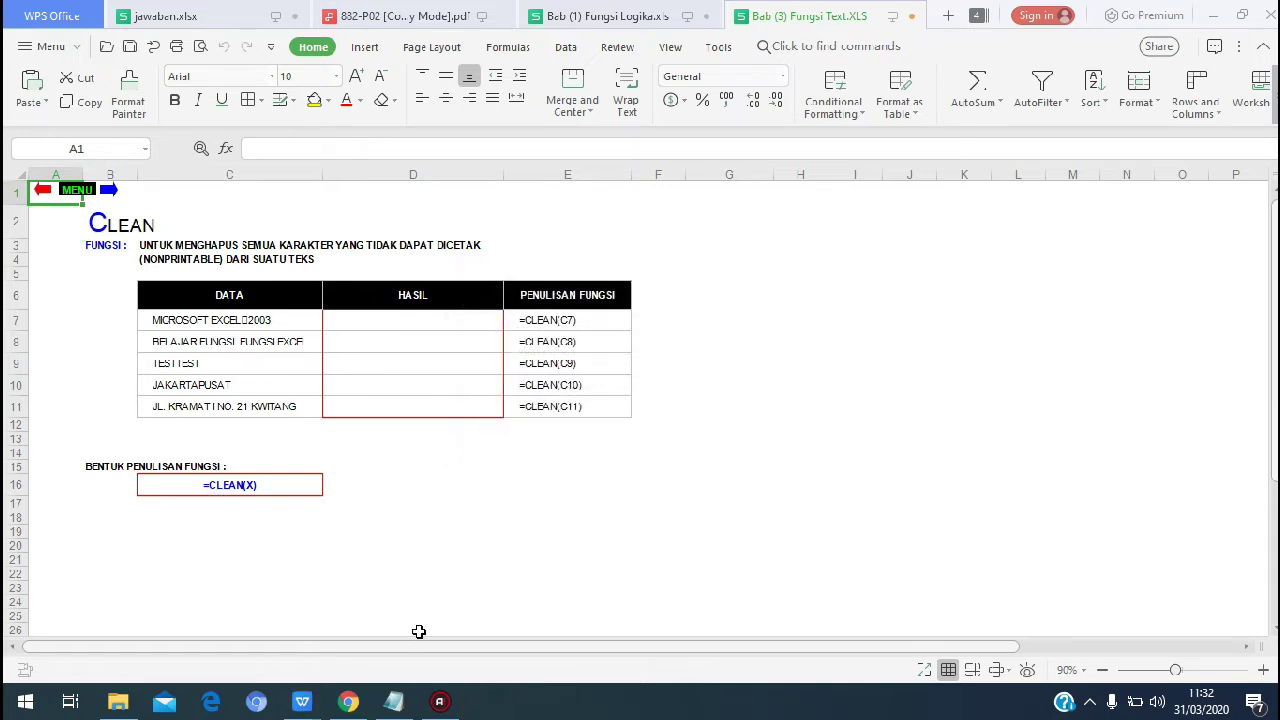
# Step: Switch to Notepad, note the syntax =clean(x) below the Tutorial Ms.Excel heading, and return to the CLEAN sheet
pyautogui.click(393, 701)
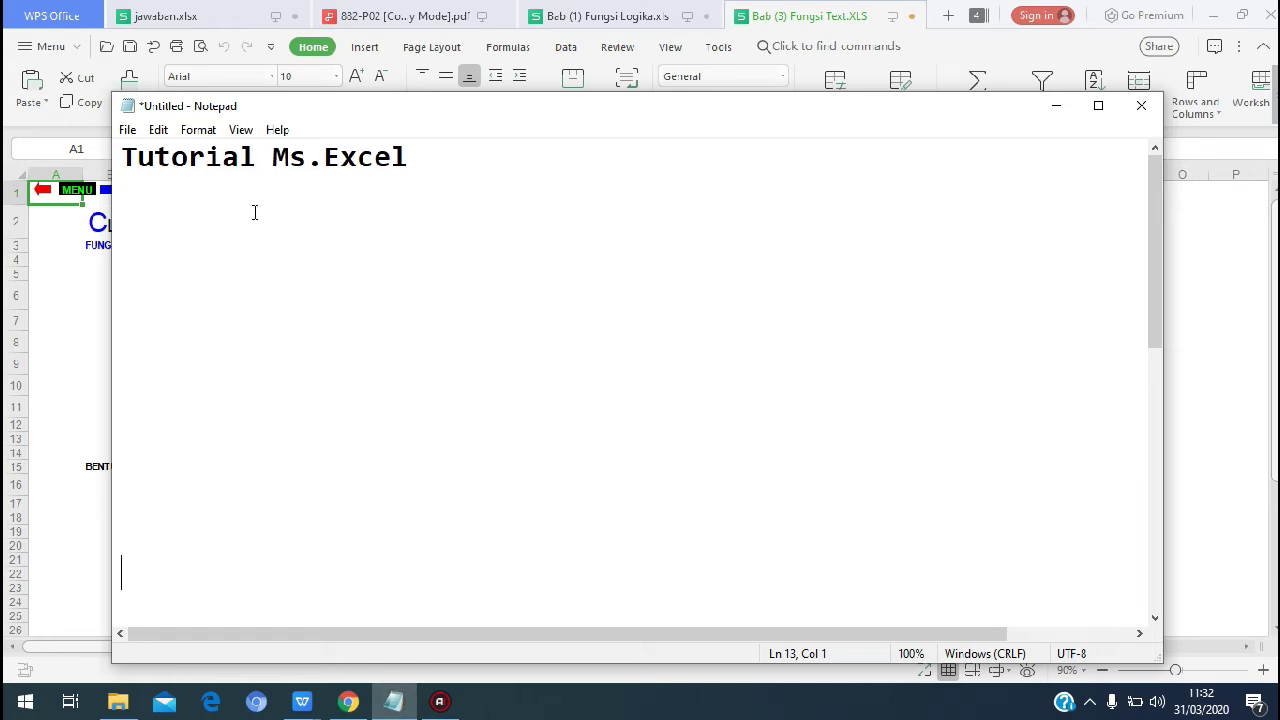
pyautogui.moveTo(566, 113); pyautogui.dragTo(776, 168)
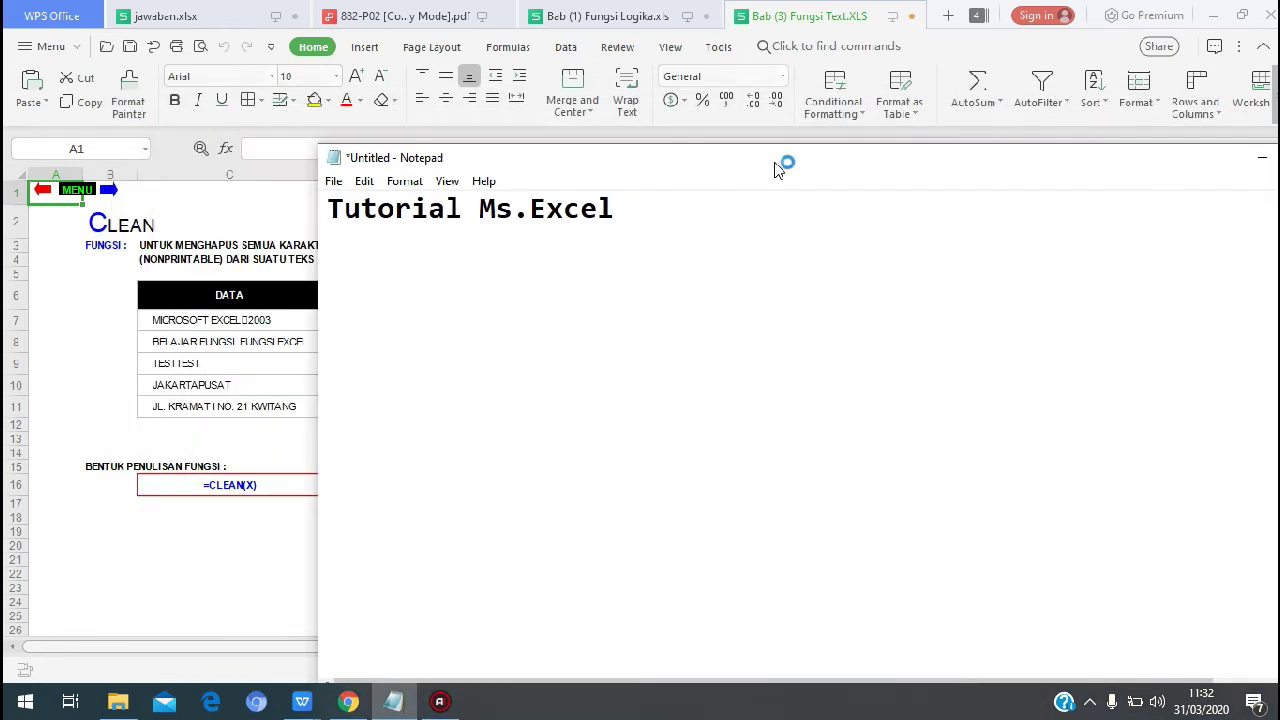
pyautogui.write('=clean')
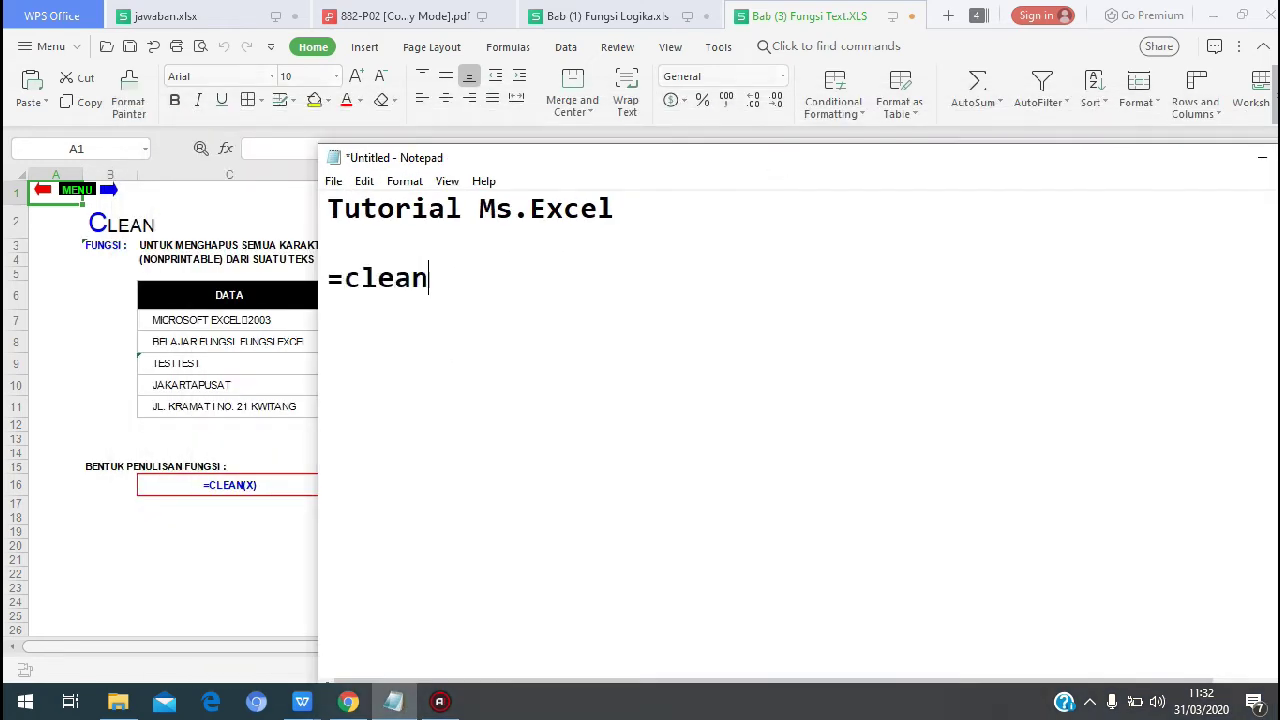
pyautogui.write('(x0')
pyautogui.press('BackSpace')
pyautogui.write('0')
pyautogui.press('BackSpace')
pyautogui.write(')')
pyautogui.click(169, 531)
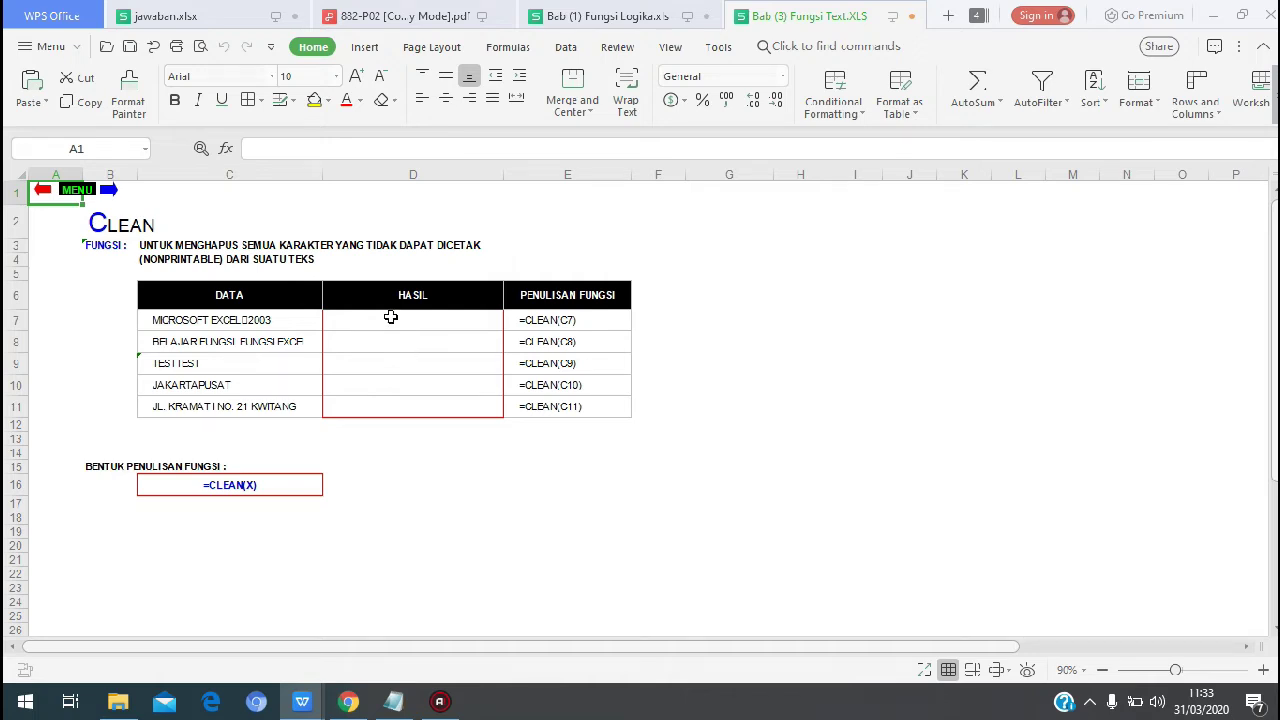
pyautogui.click(520, 322)
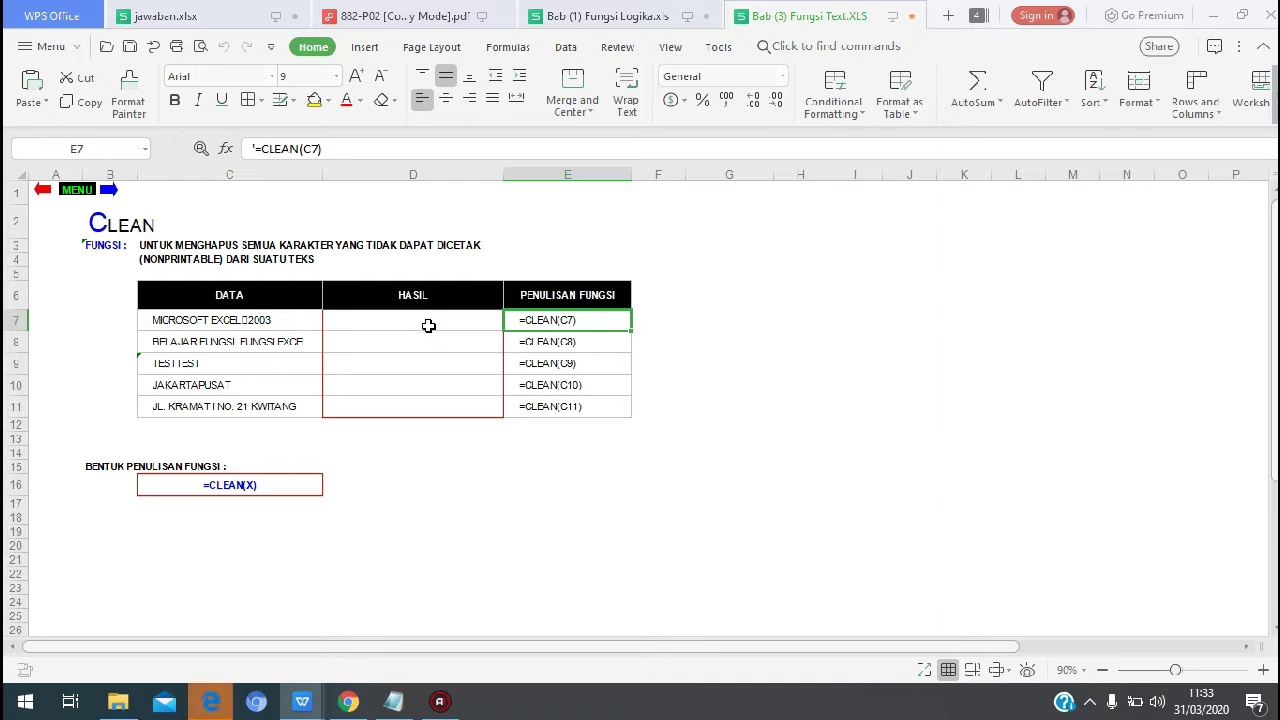
pyautogui.click(214, 703)
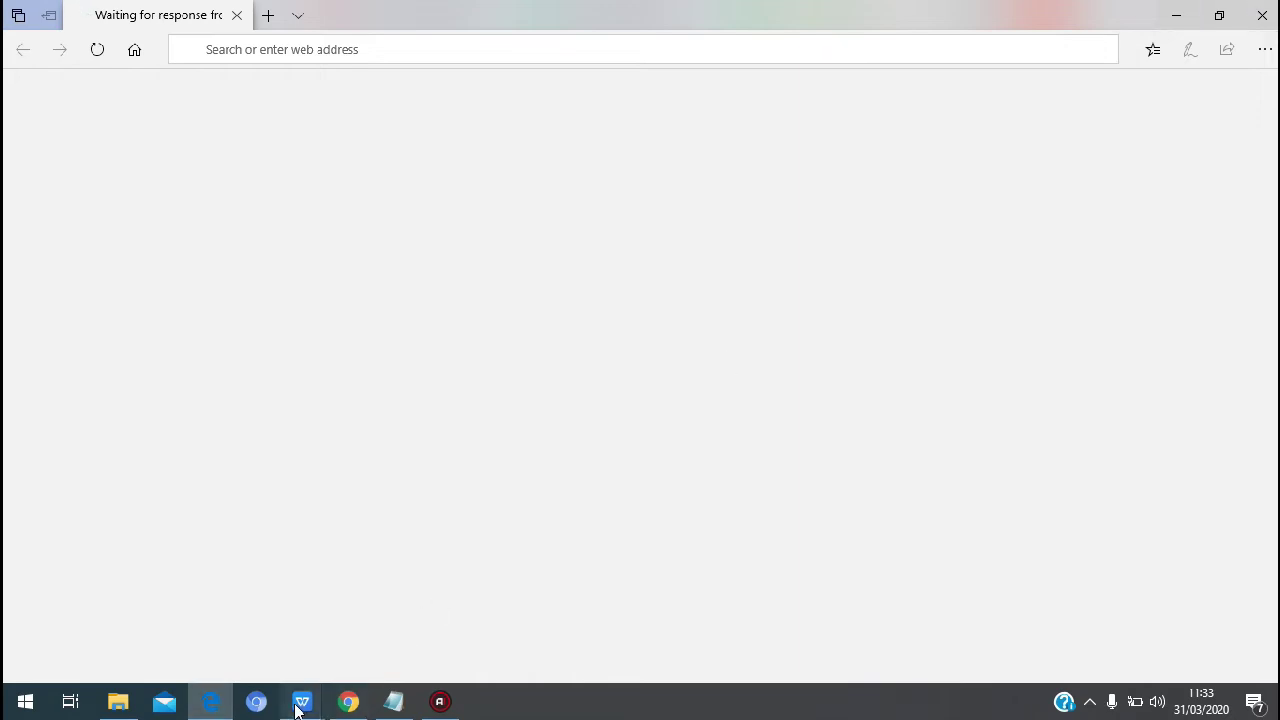
pyautogui.moveTo(296, 708)
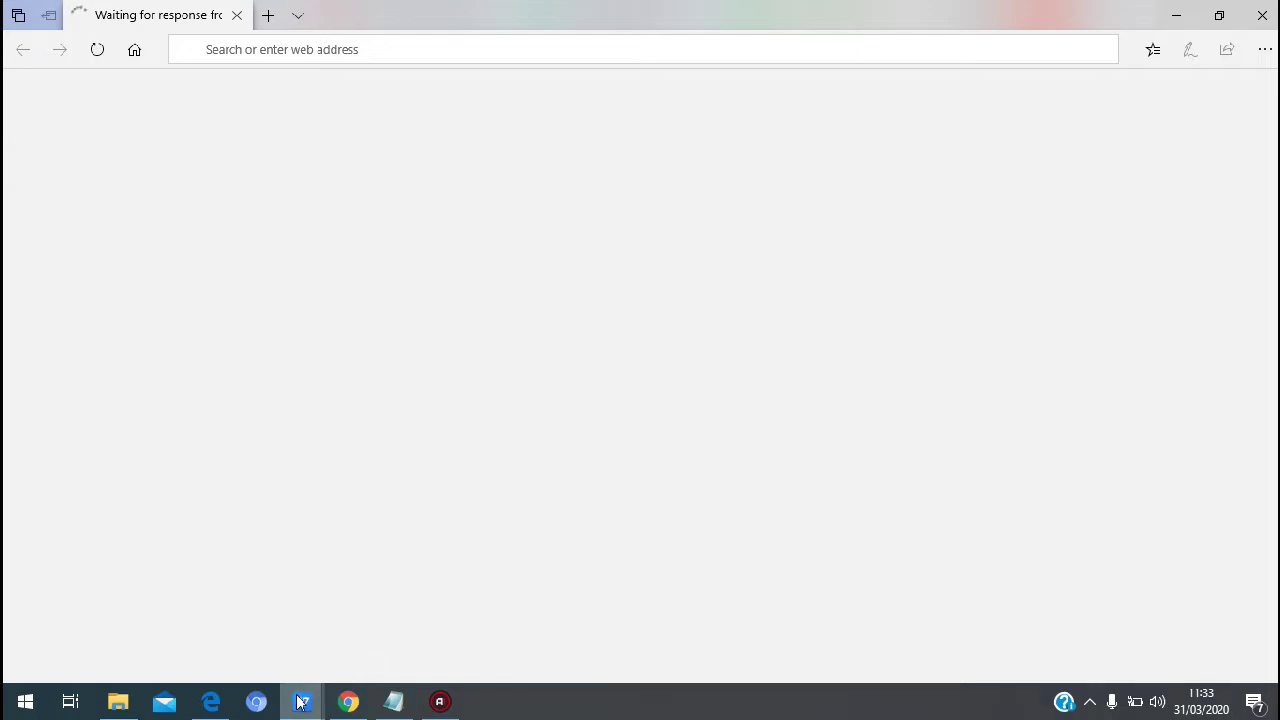
pyautogui.click(712, 652)
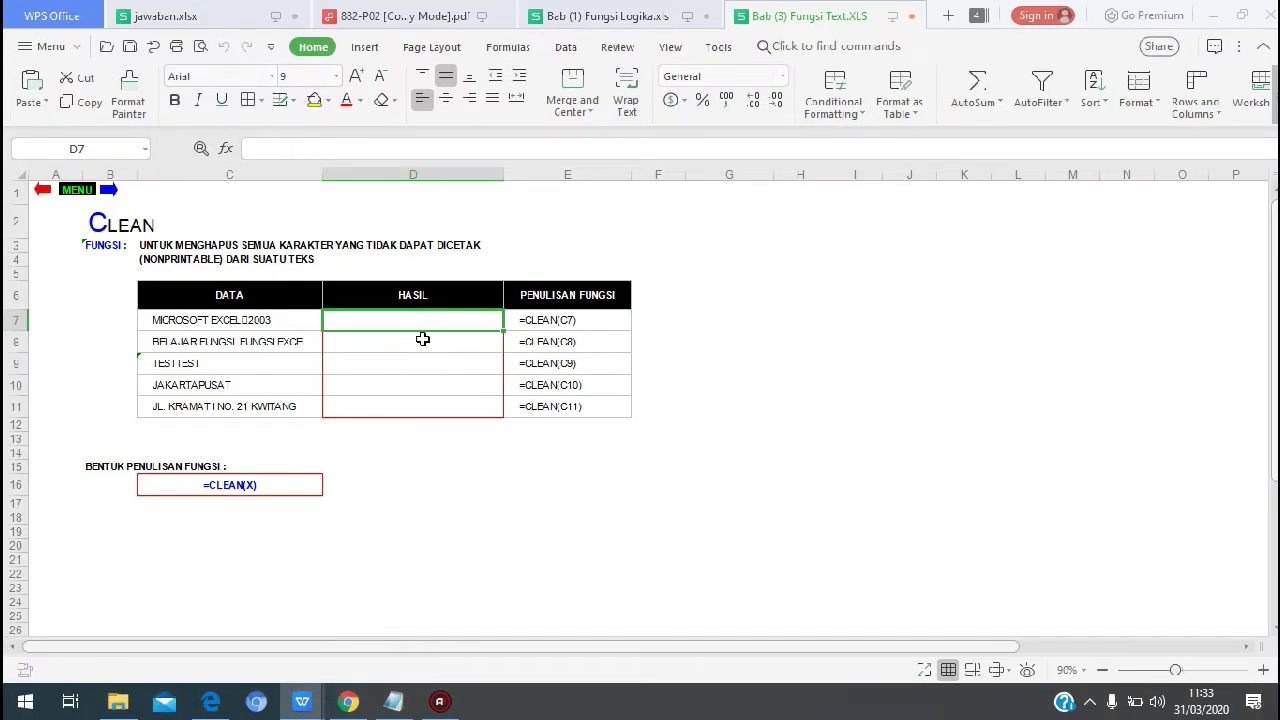
# Step: Start editing the first HASIL cell, D7, and close the open Edge and Chrome browser windows
pyautogui.click(423, 339)
pyautogui.click(425, 326)
pyautogui.click(331, 148)
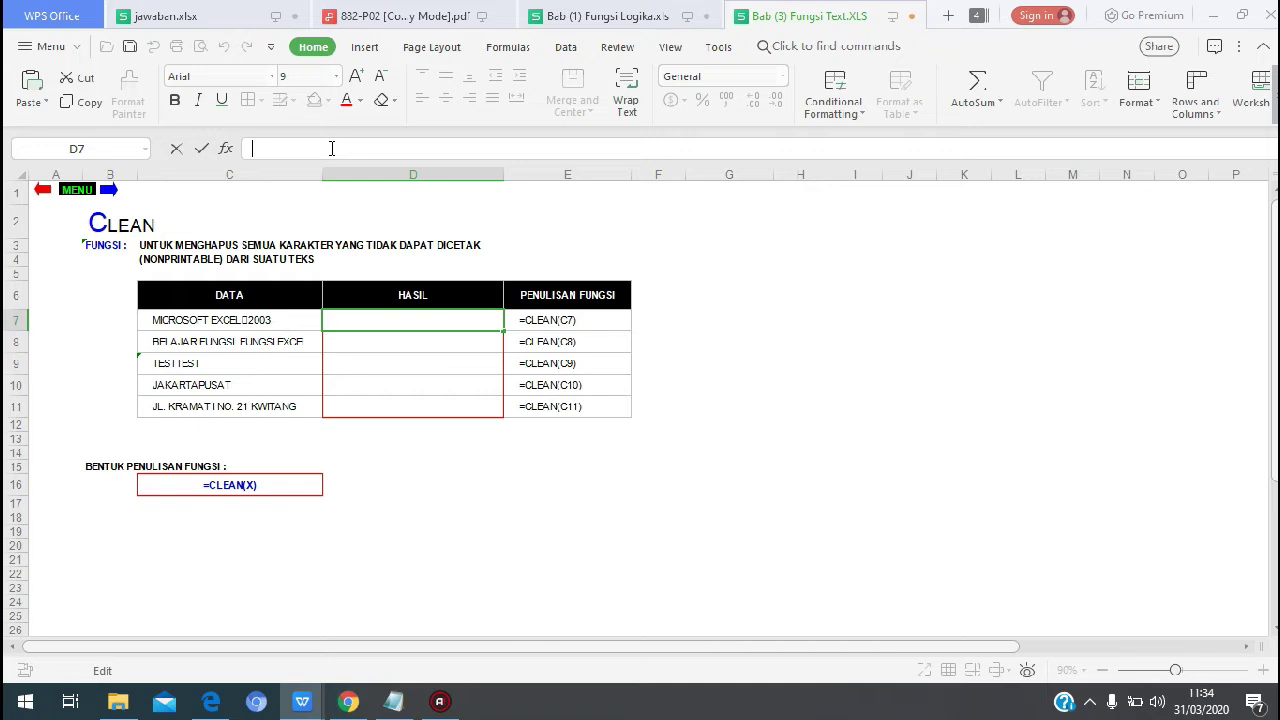
pyautogui.click(210, 706)
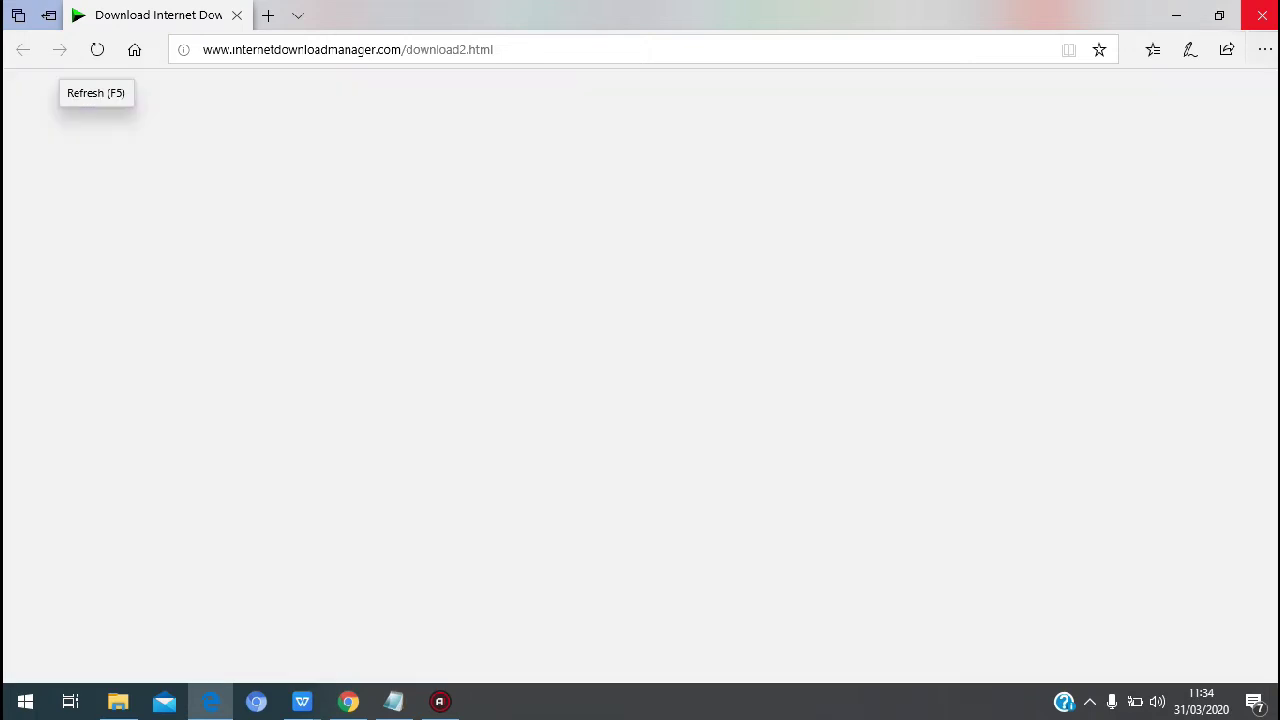
pyautogui.click(352, 703)
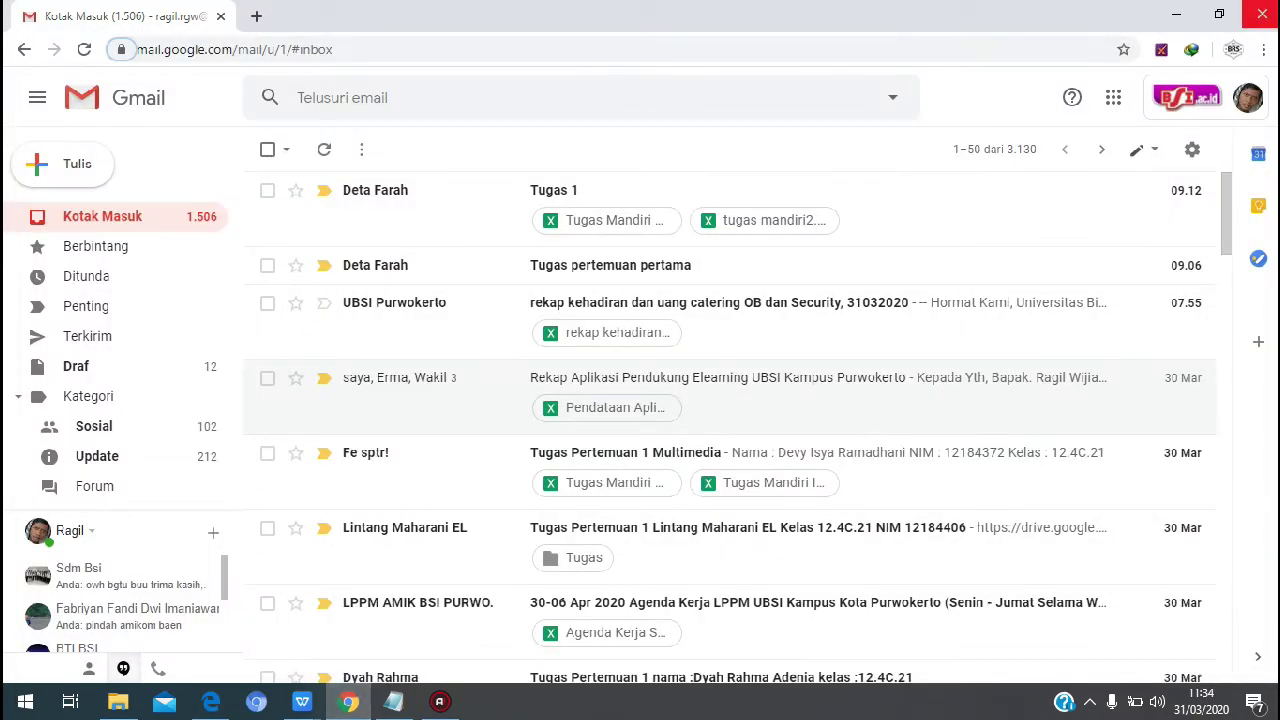
pyautogui.click(1262, 14)
# Step: Enter =clean9 in cell D7 of the HASIL column and close the File Explorer window
pyautogui.write('=')
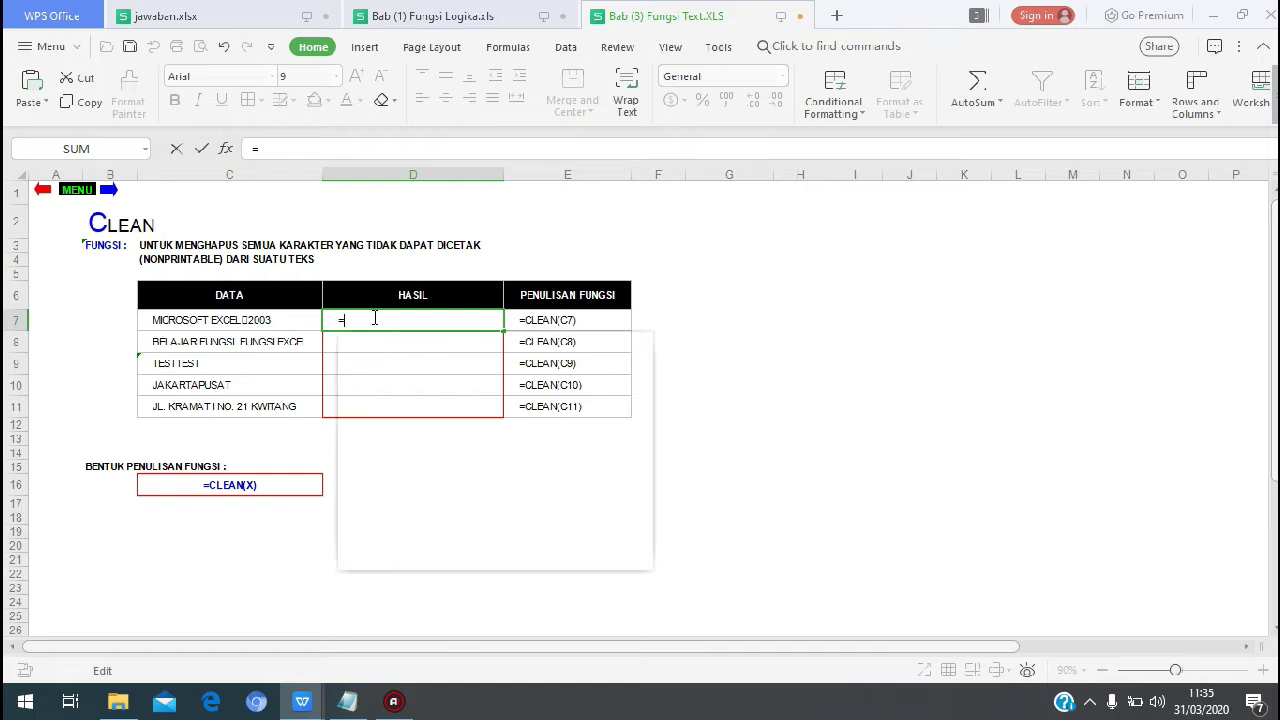
pyautogui.write('clean')
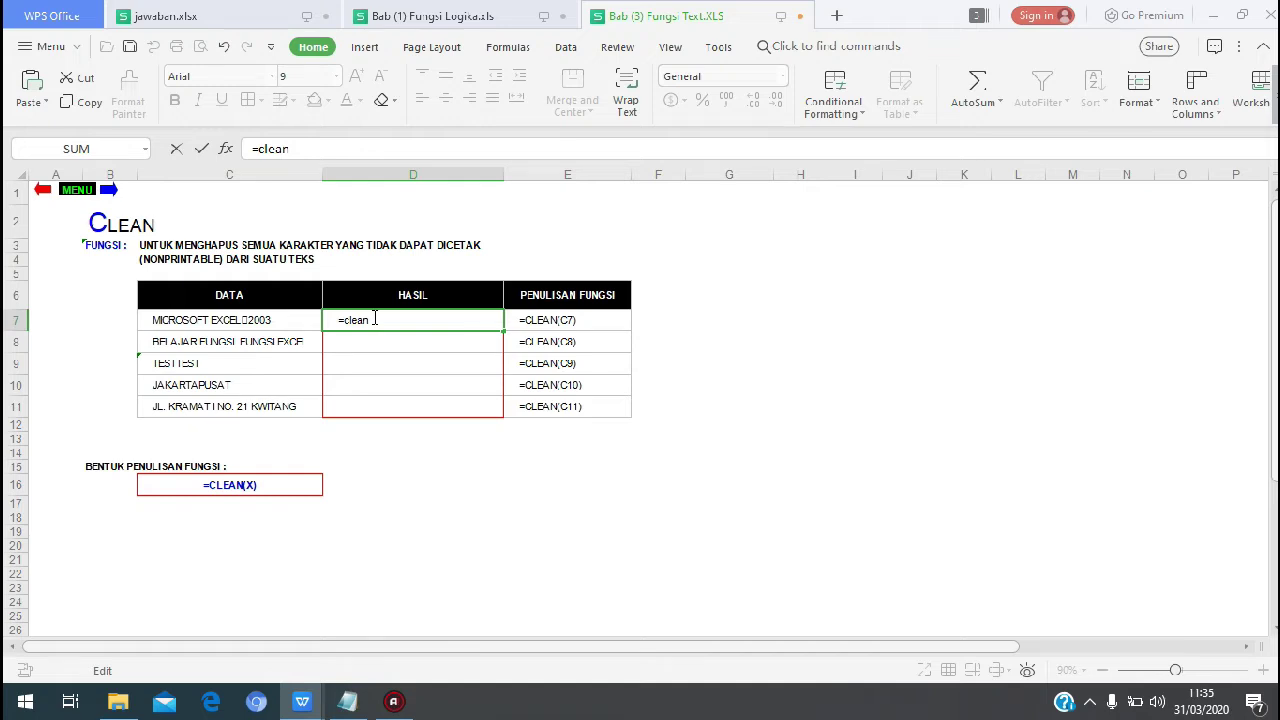
pyautogui.click(117, 702)
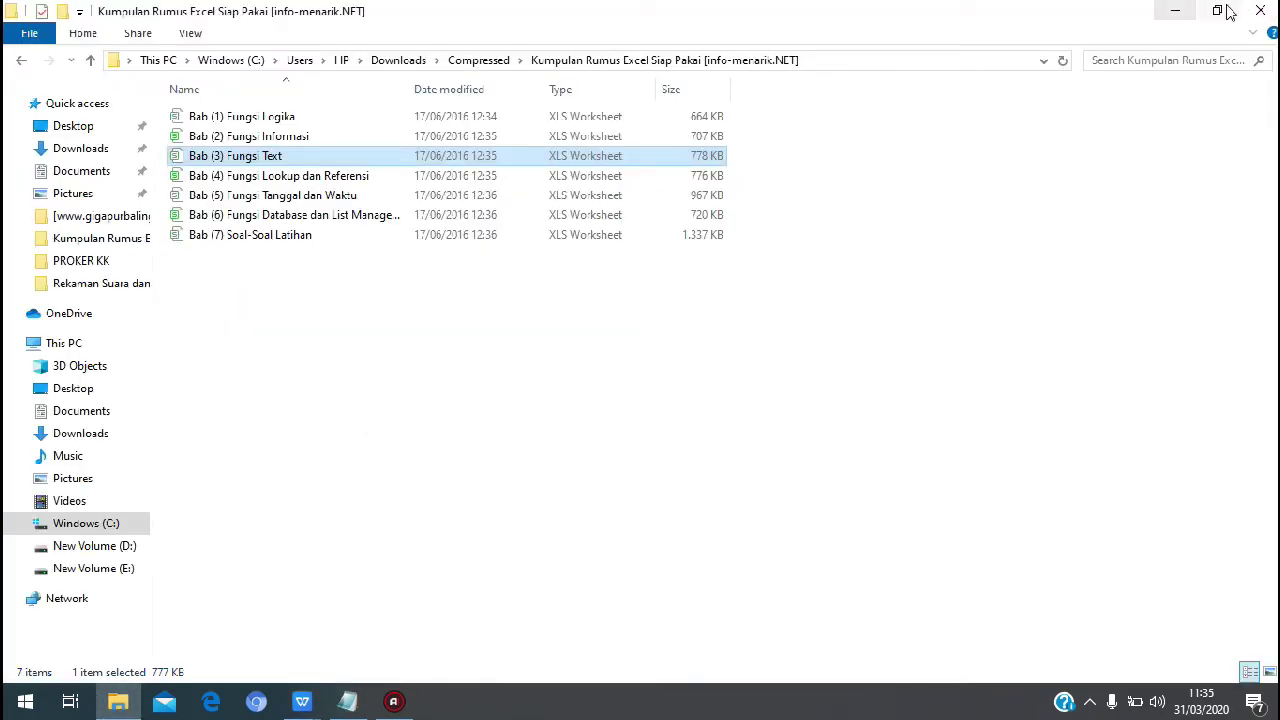
pyautogui.click(1260, 11)
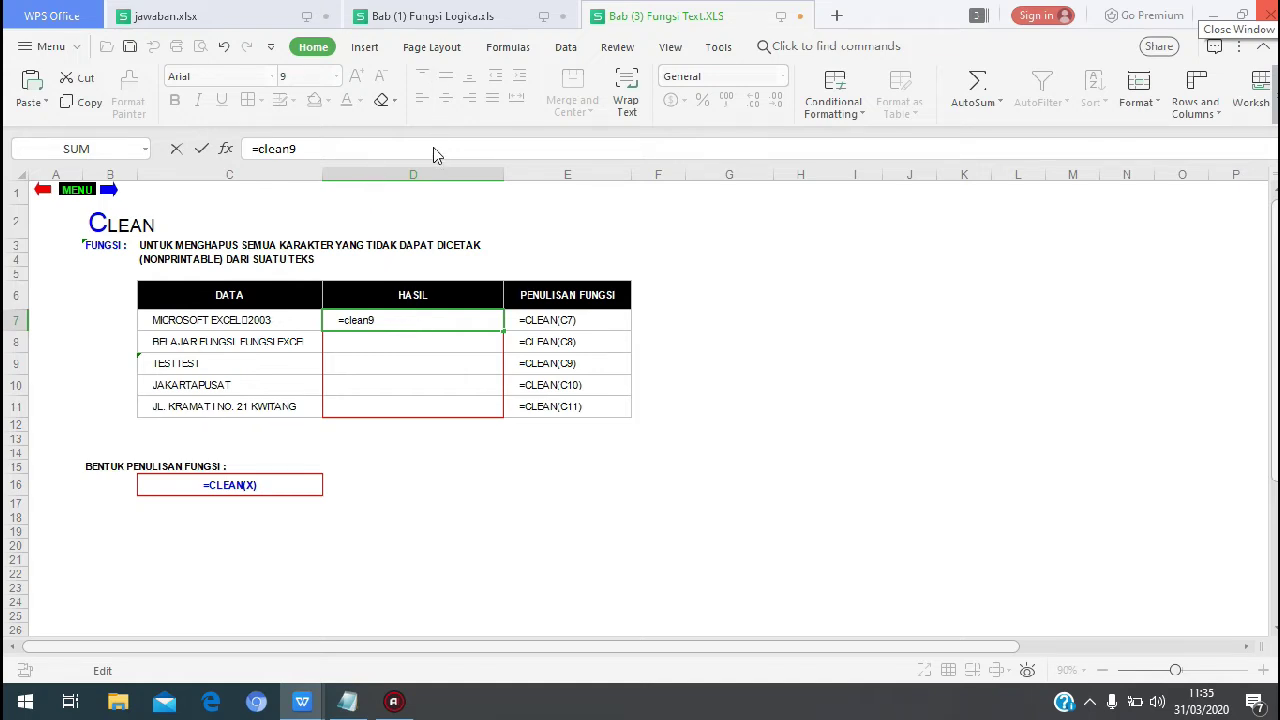
pyautogui.click(1089, 703)
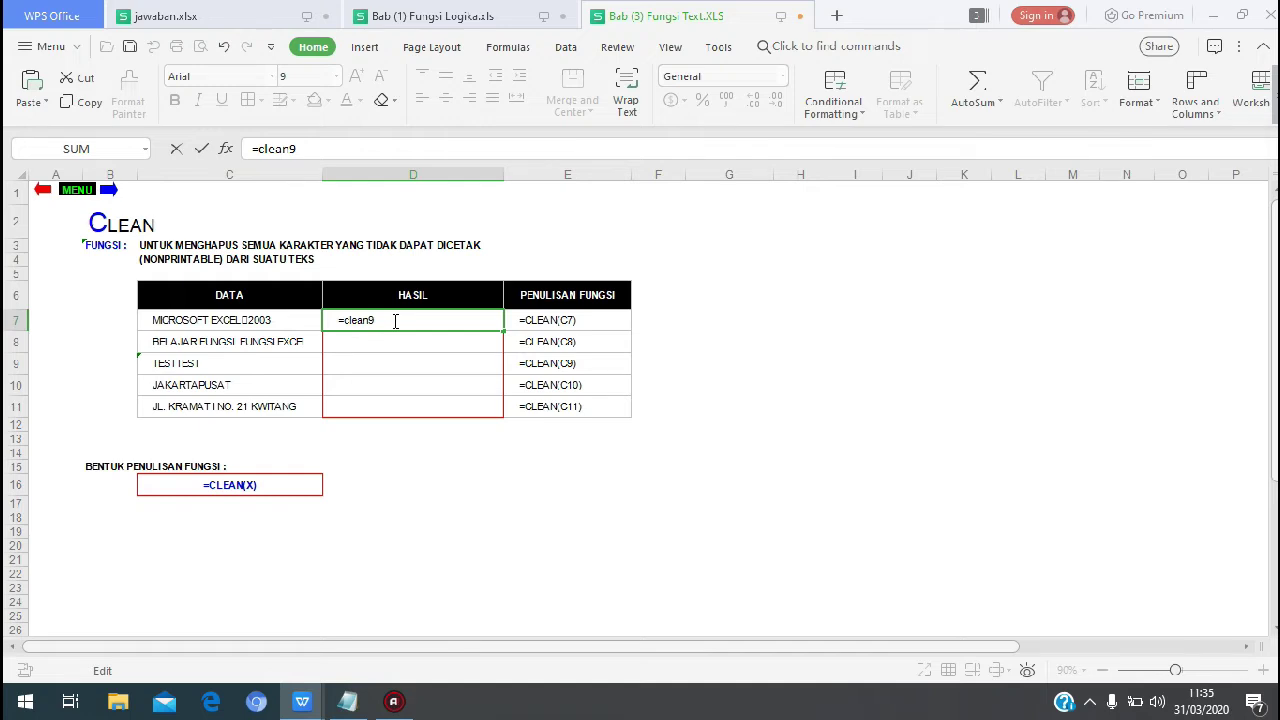
pyautogui.press('Return')
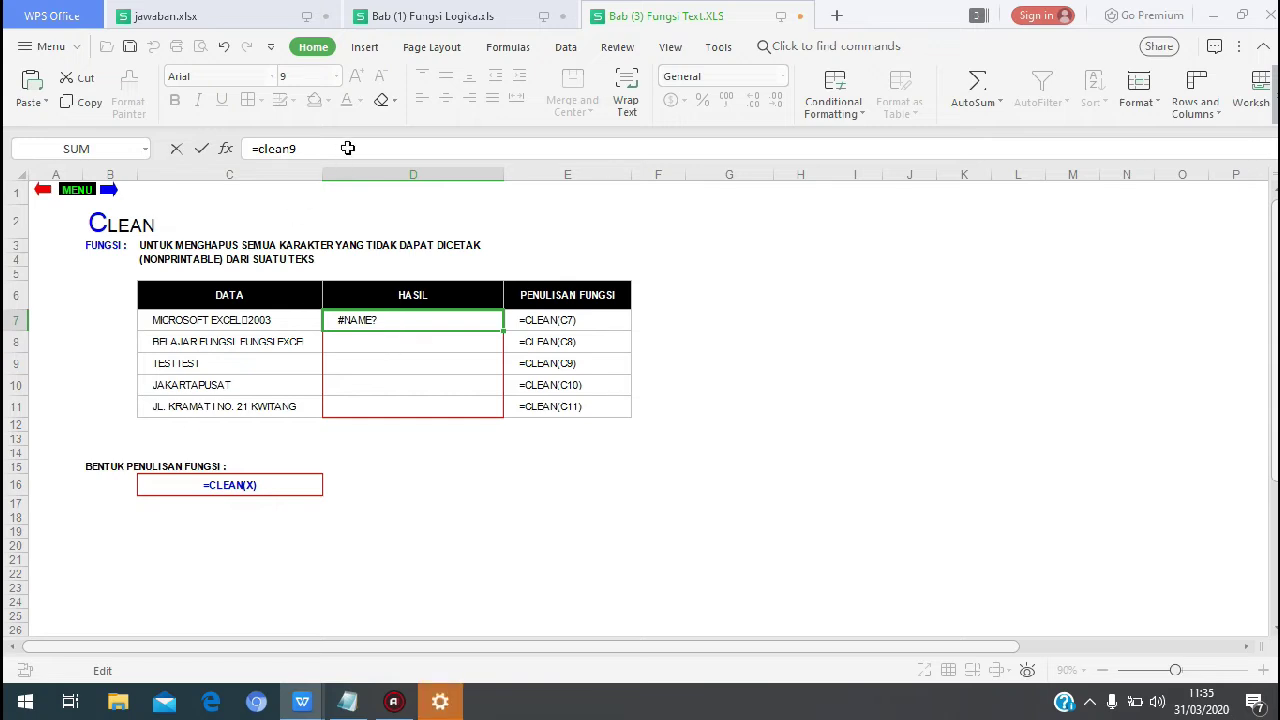
pyautogui.click(440, 701)
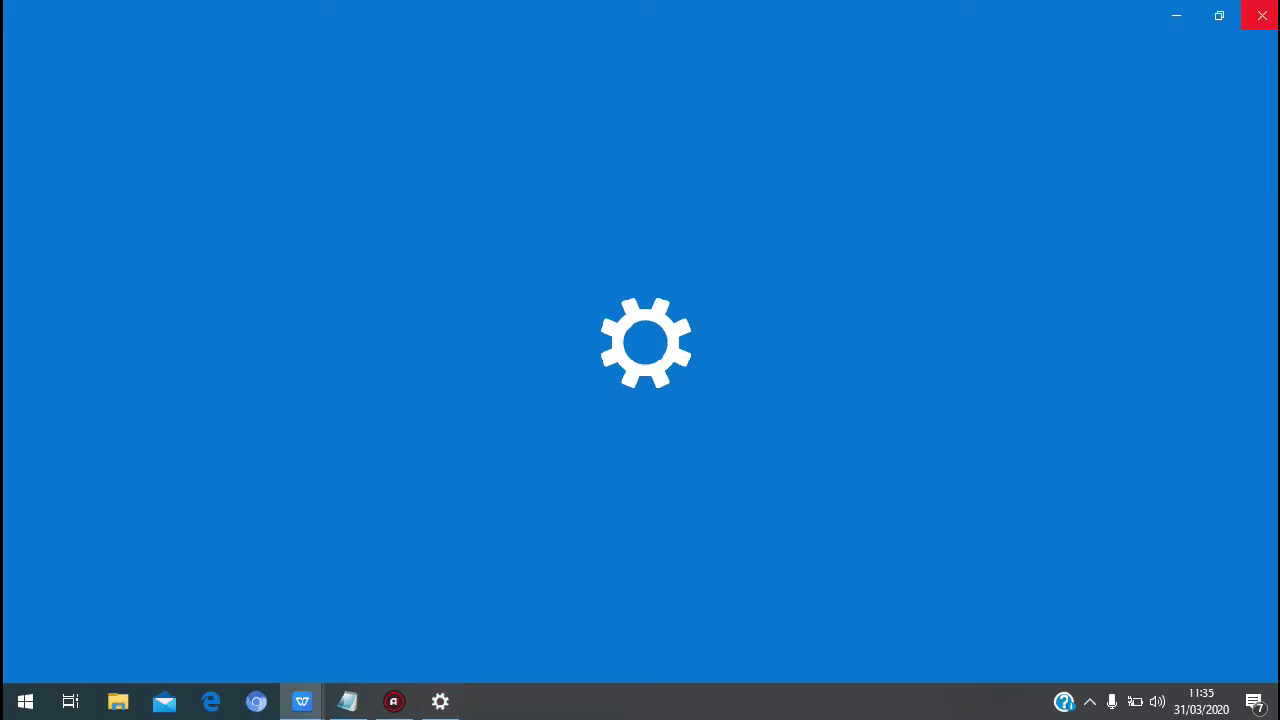
pyautogui.click(318, 706)
pyautogui.moveTo(300, 696)
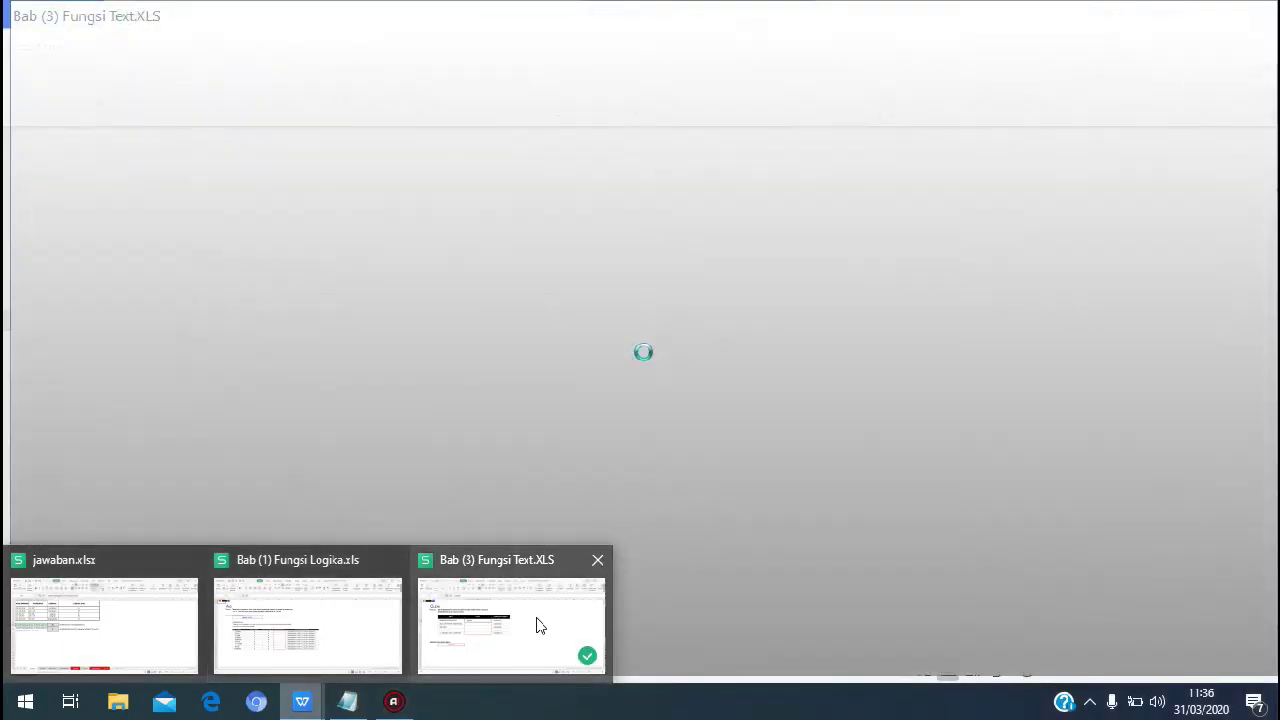
pyautogui.click(535, 623)
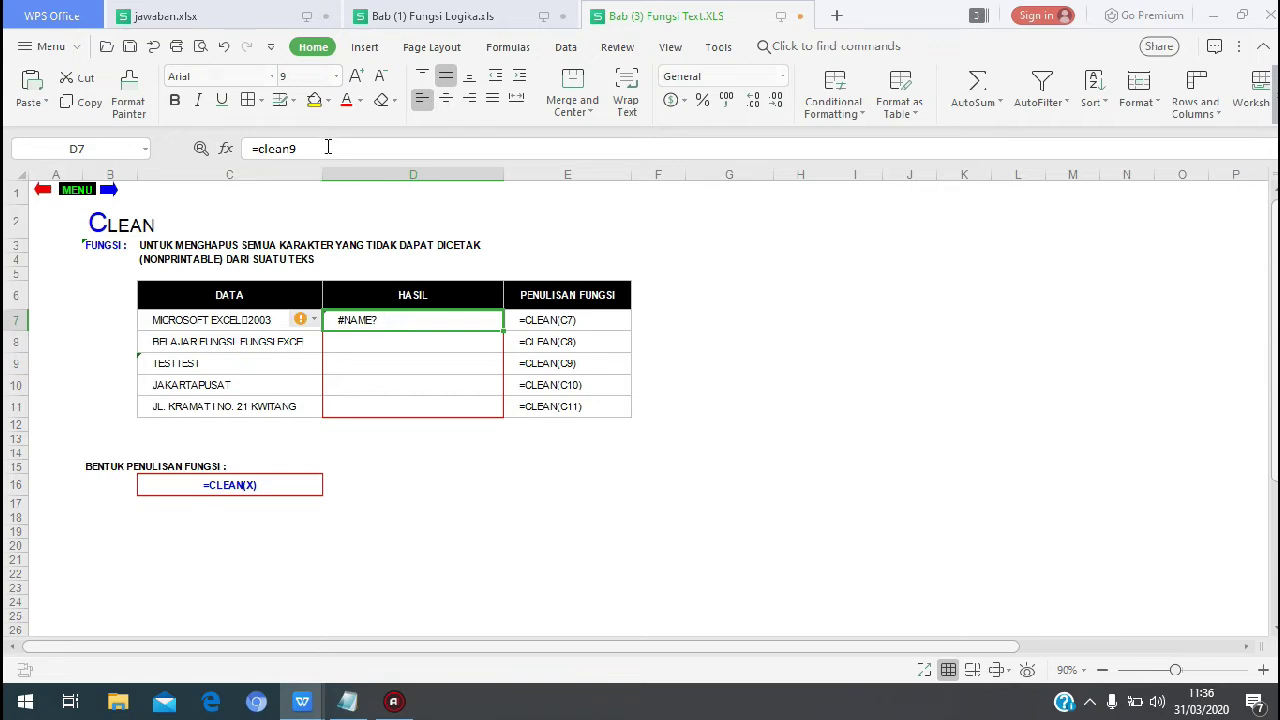
# Step: Correct the formula in cell D7 to =clean(C7), referencing the first entry of the DATA column
pyautogui.click(328, 147)
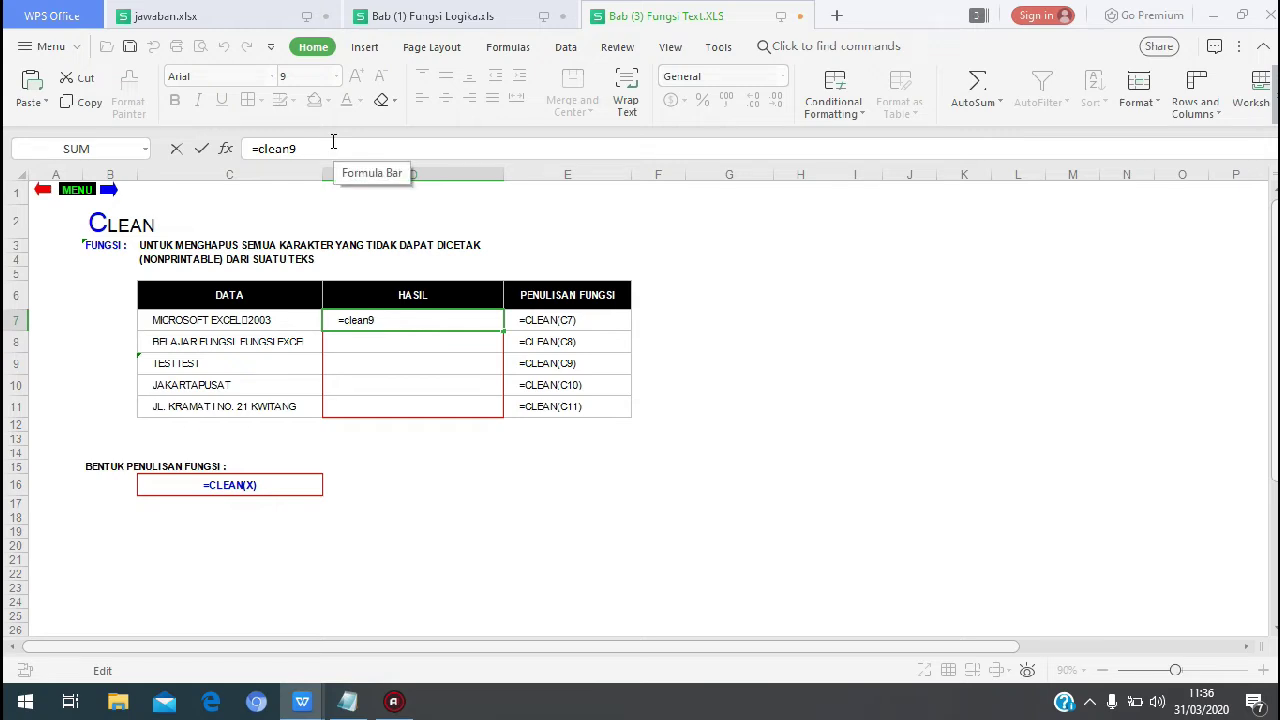
pyautogui.press('BackSpace')
pyautogui.press('BackSpace')
pyautogui.write('n')
pyautogui.write('(')
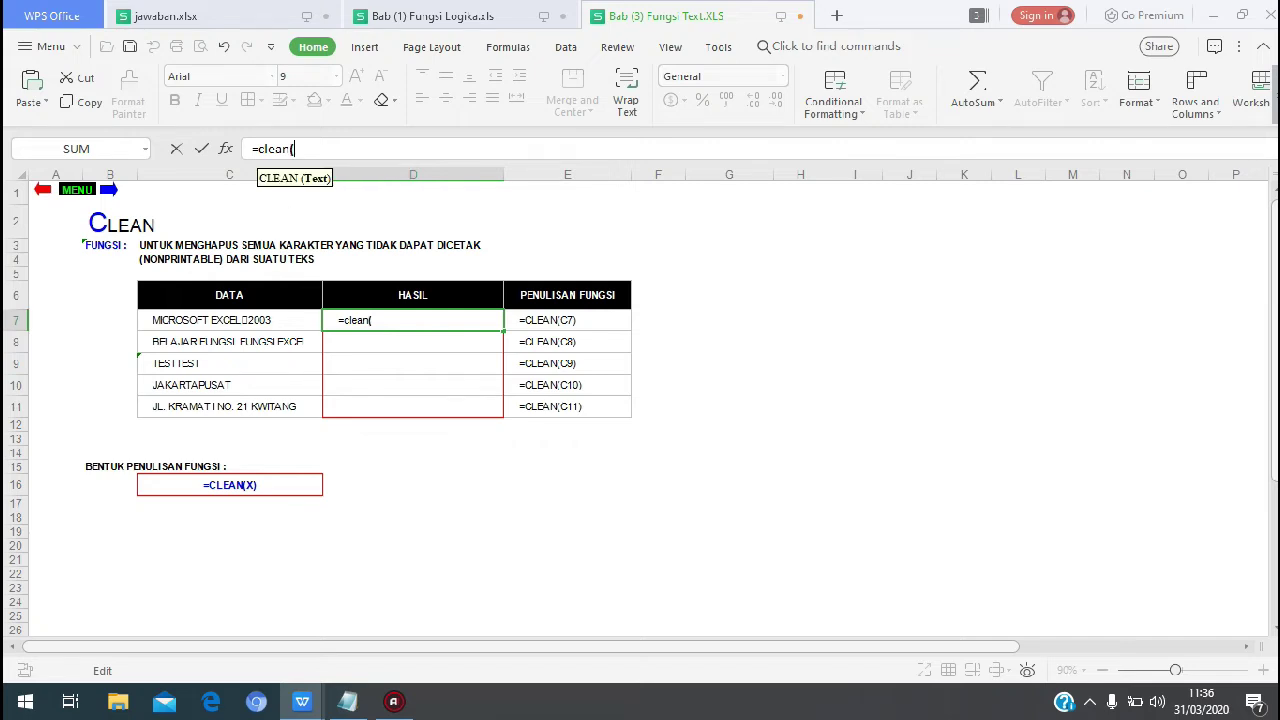
pyautogui.click(228, 320)
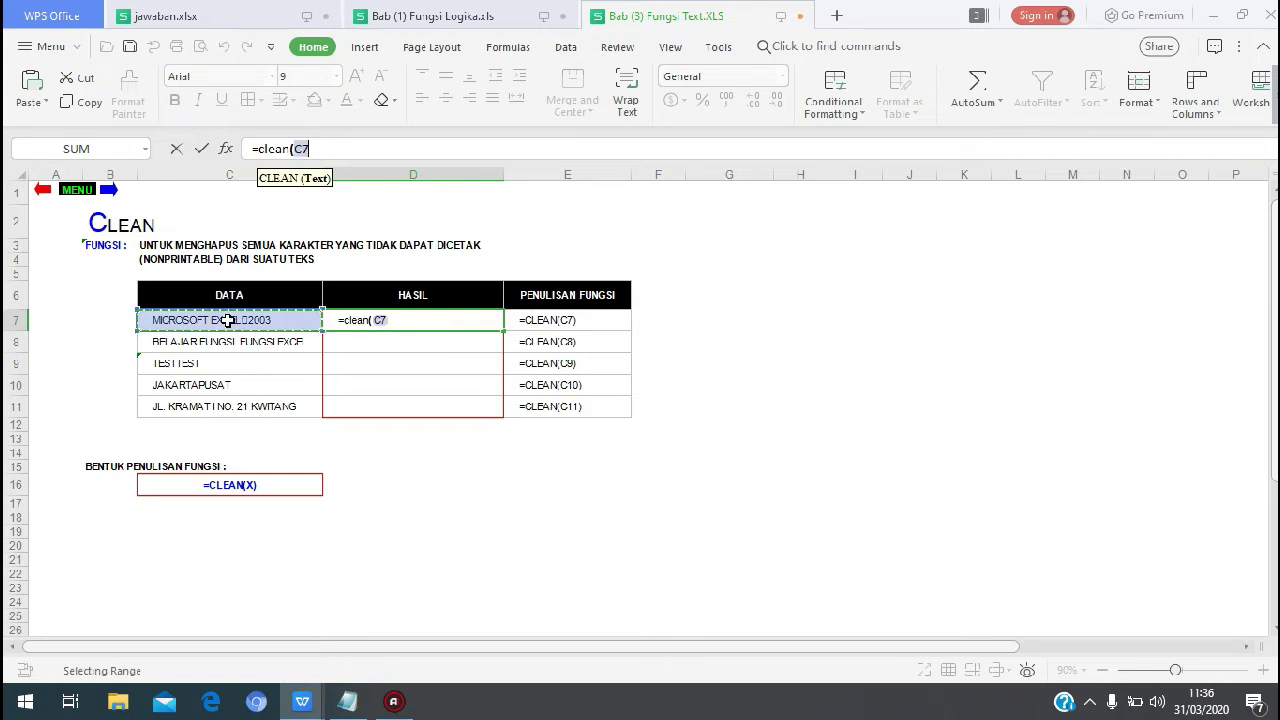
pyautogui.write(')')
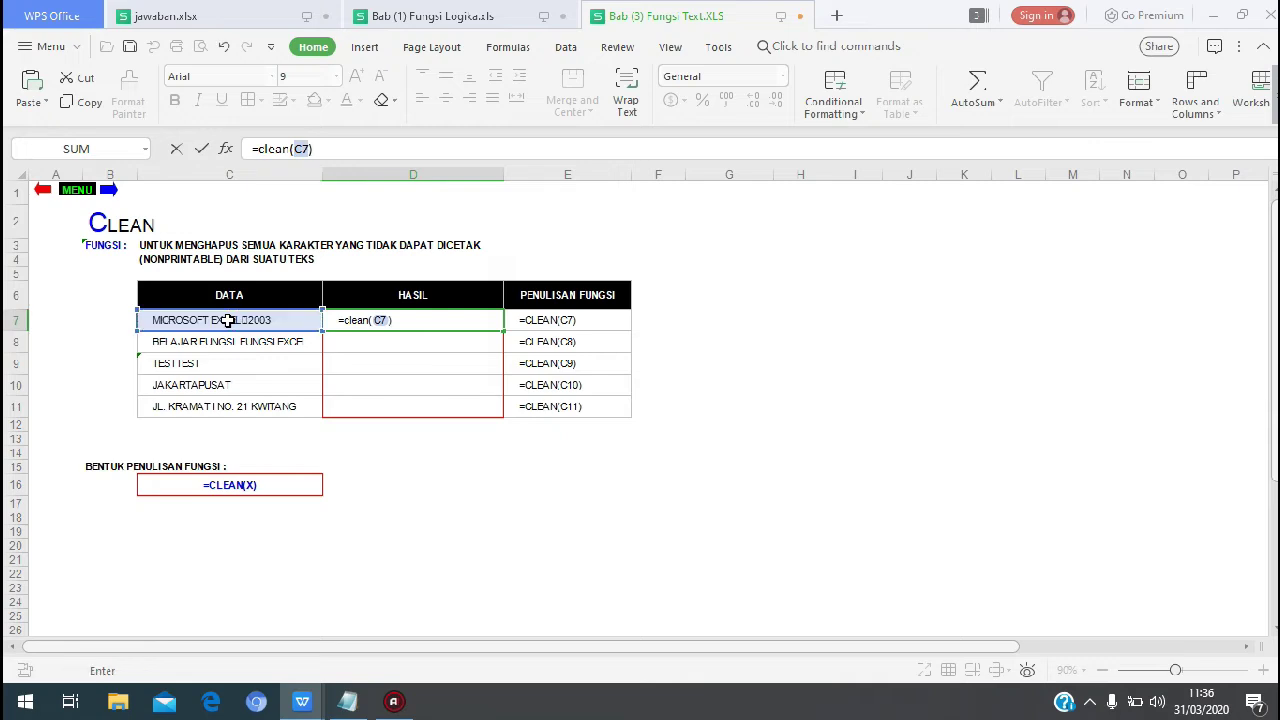
pyautogui.press('Return')
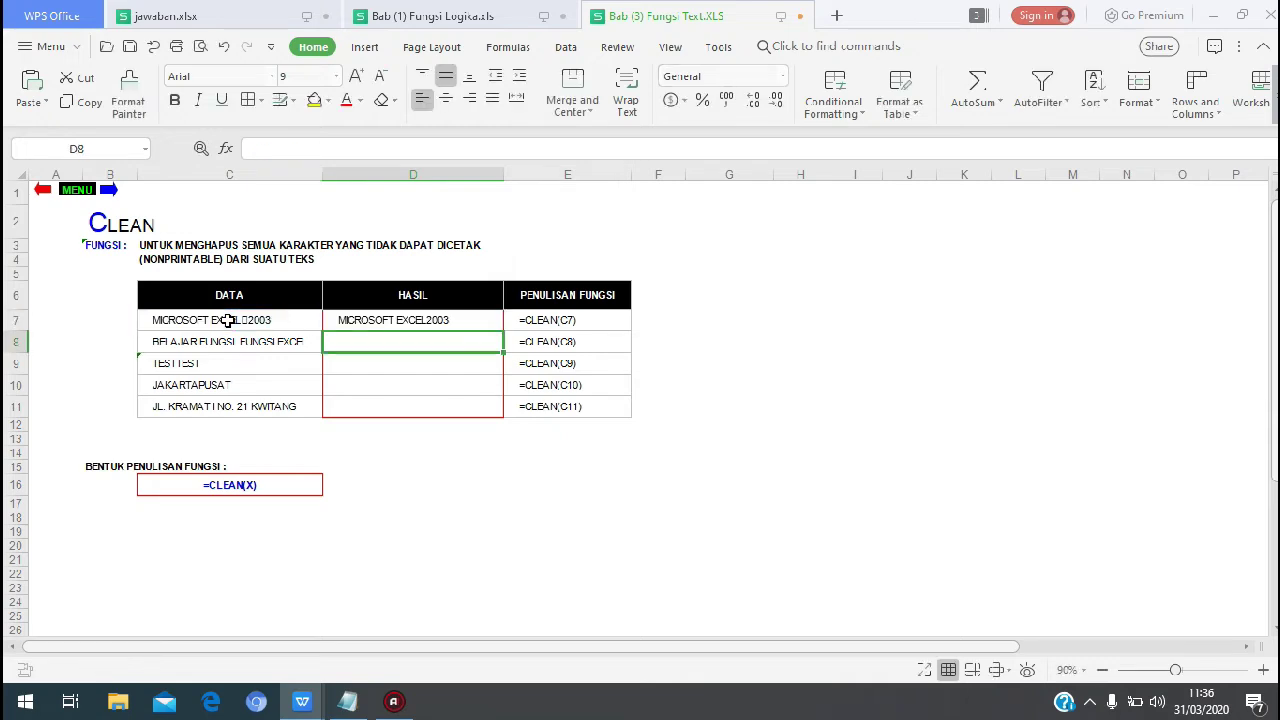
# Step: Compare the D7 formula with its source text in C7 and with the =clean(x) syntax noted in Notepad
pyautogui.click(382, 319)
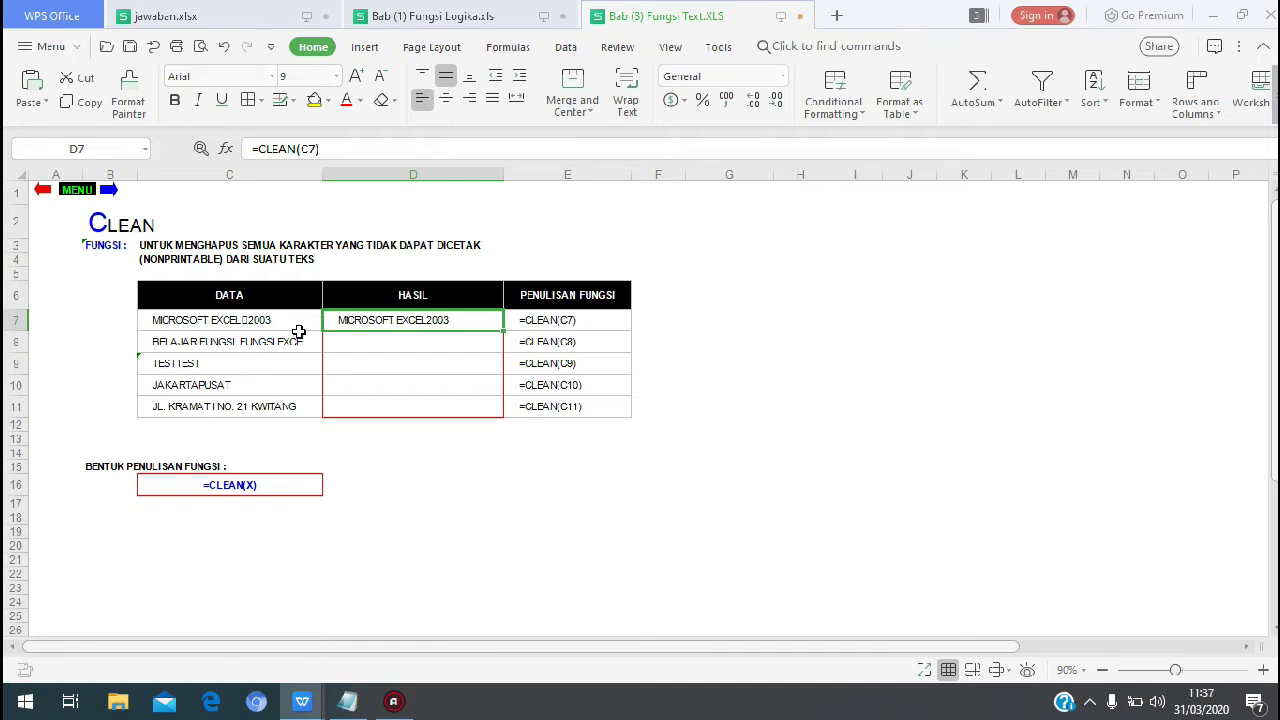
pyautogui.click(245, 327)
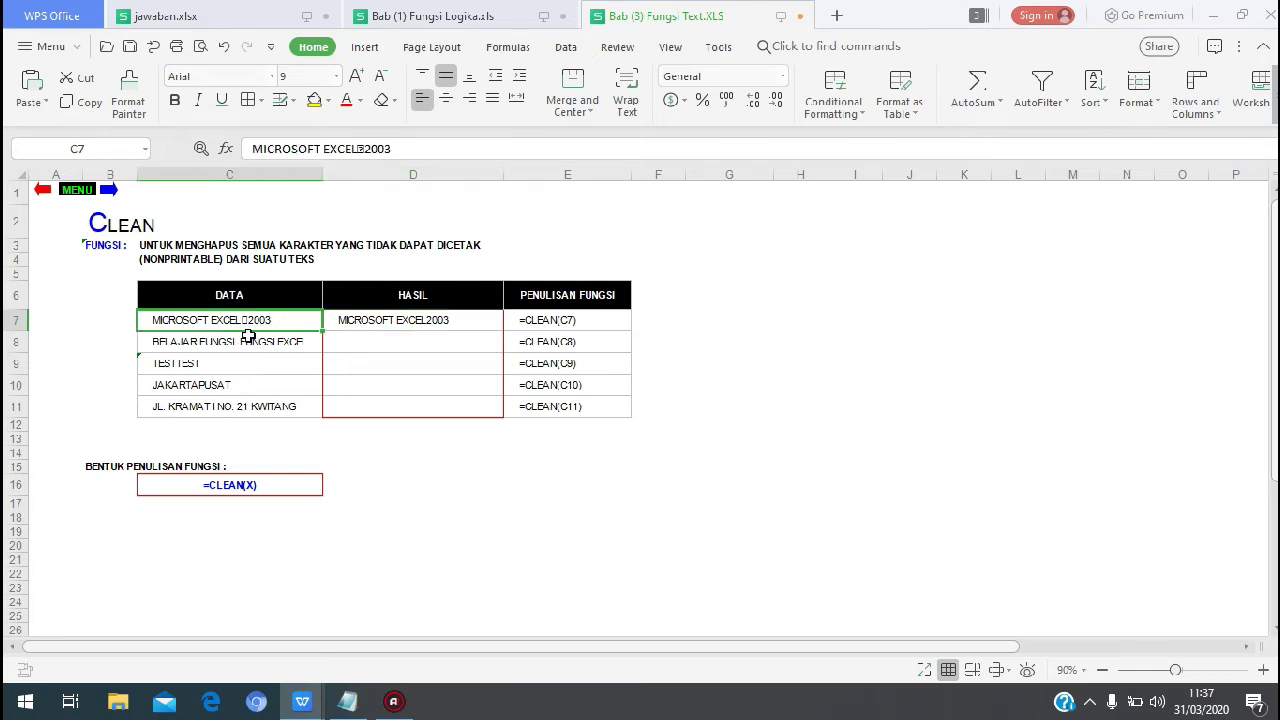
pyautogui.click(441, 321)
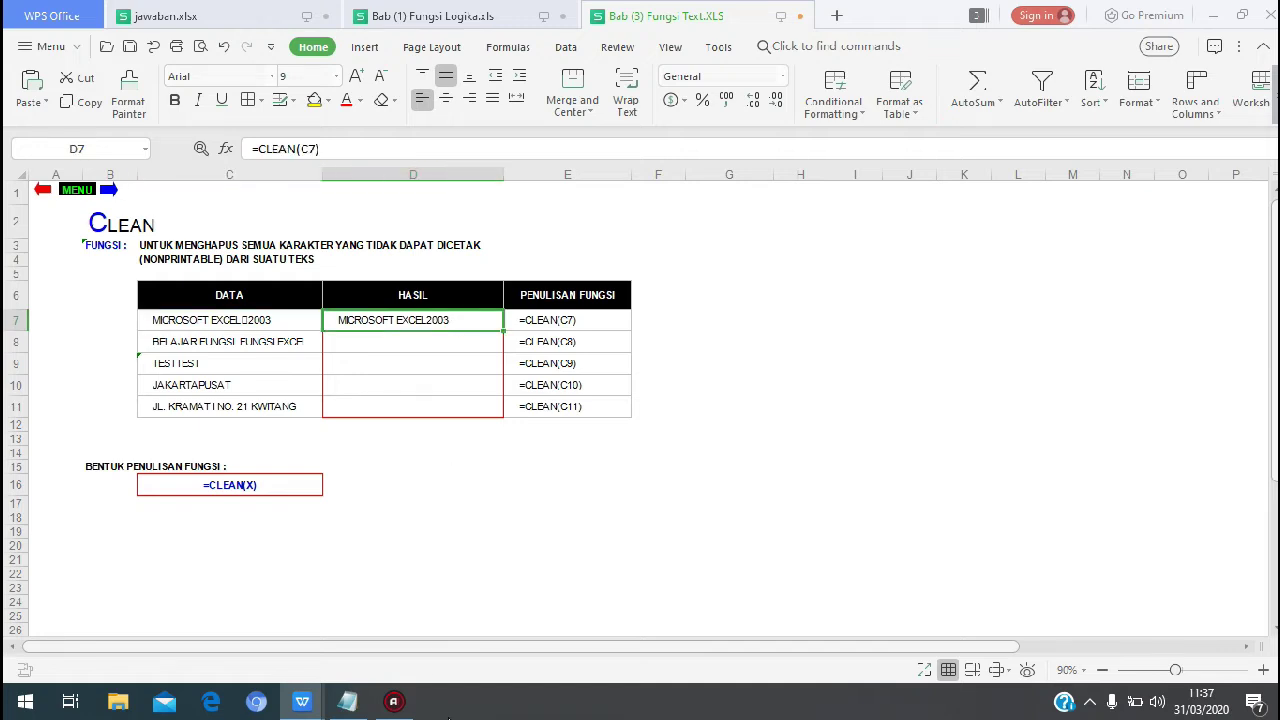
pyautogui.click(346, 702)
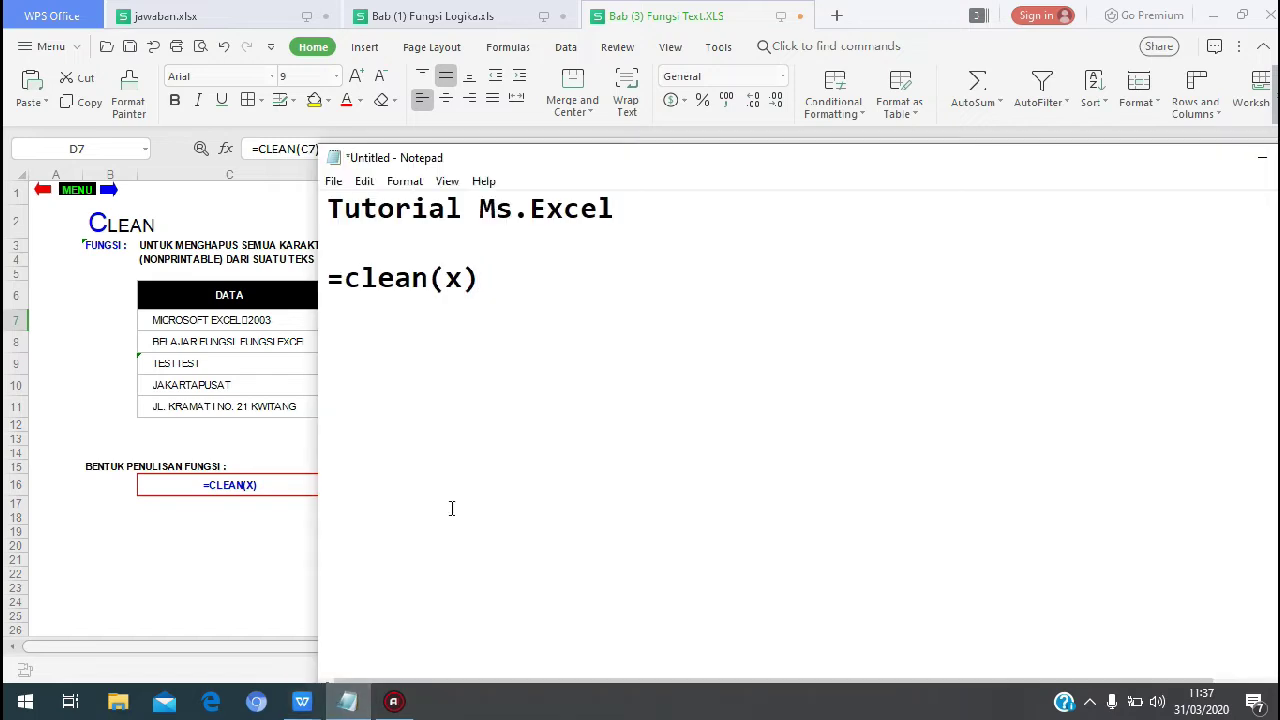
pyautogui.moveTo(331, 277); pyautogui.dragTo(498, 262)
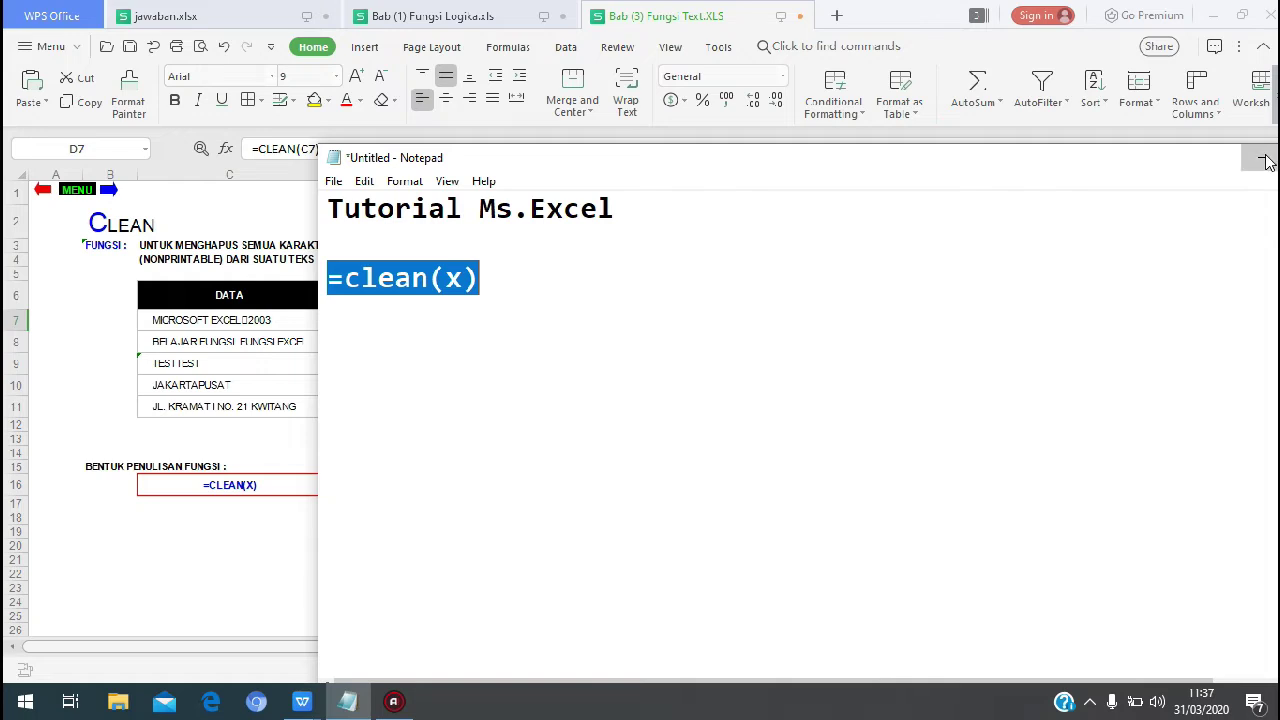
pyautogui.hotkey('alt', 'Tab')
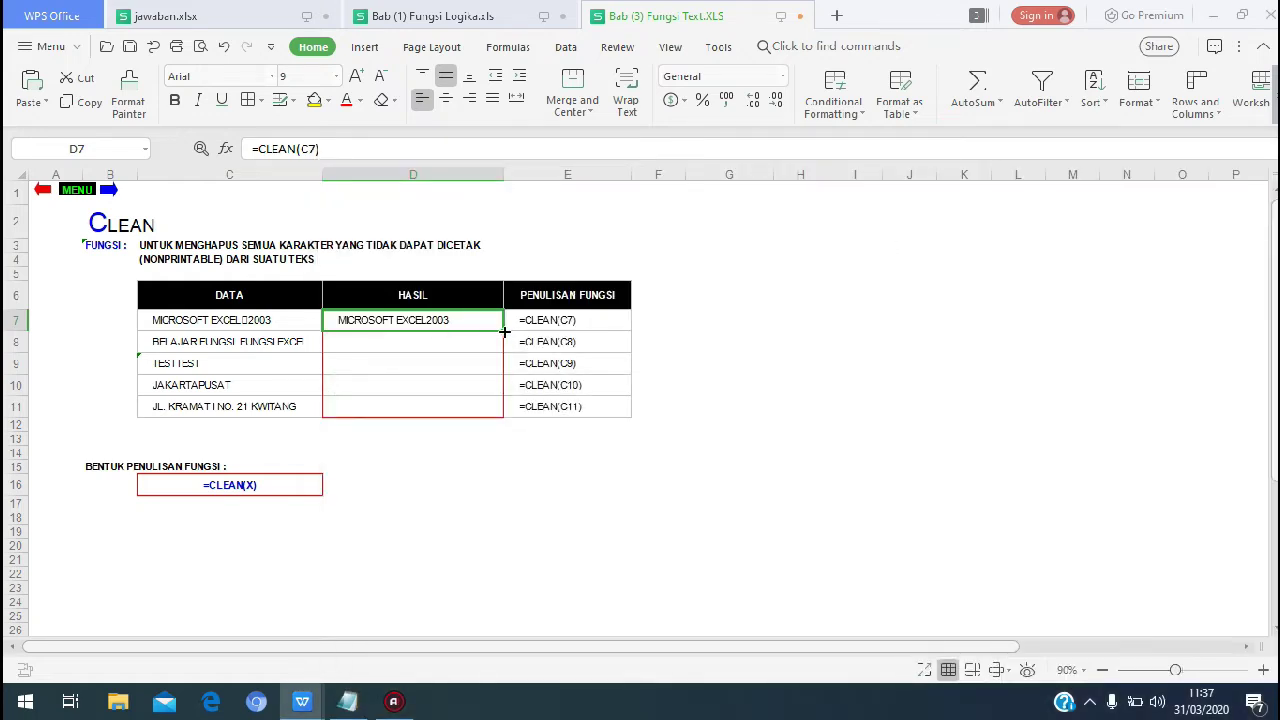
# Step: Fill the CLEAN formula from D7 down through D11 in the HASIL column
pyautogui.moveTo(499, 373); pyautogui.dragTo(498, 418)
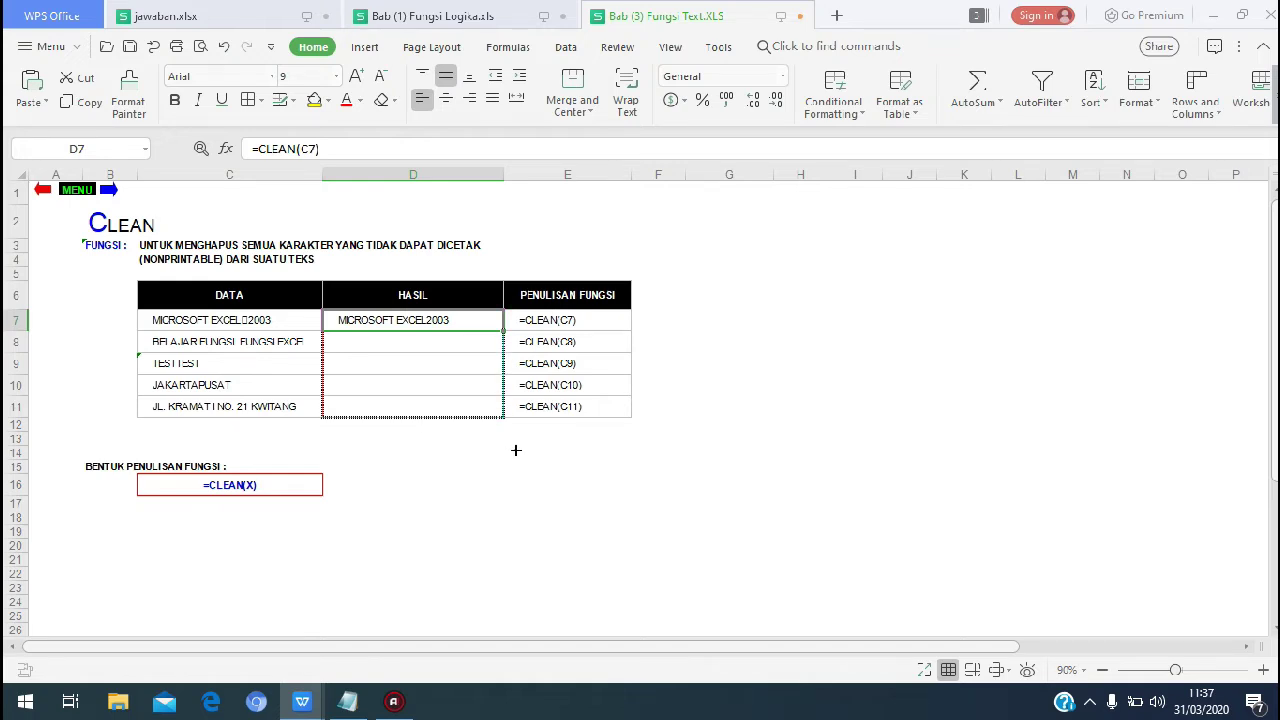
pyautogui.moveTo(516, 450); pyautogui.dragTo(516, 450)
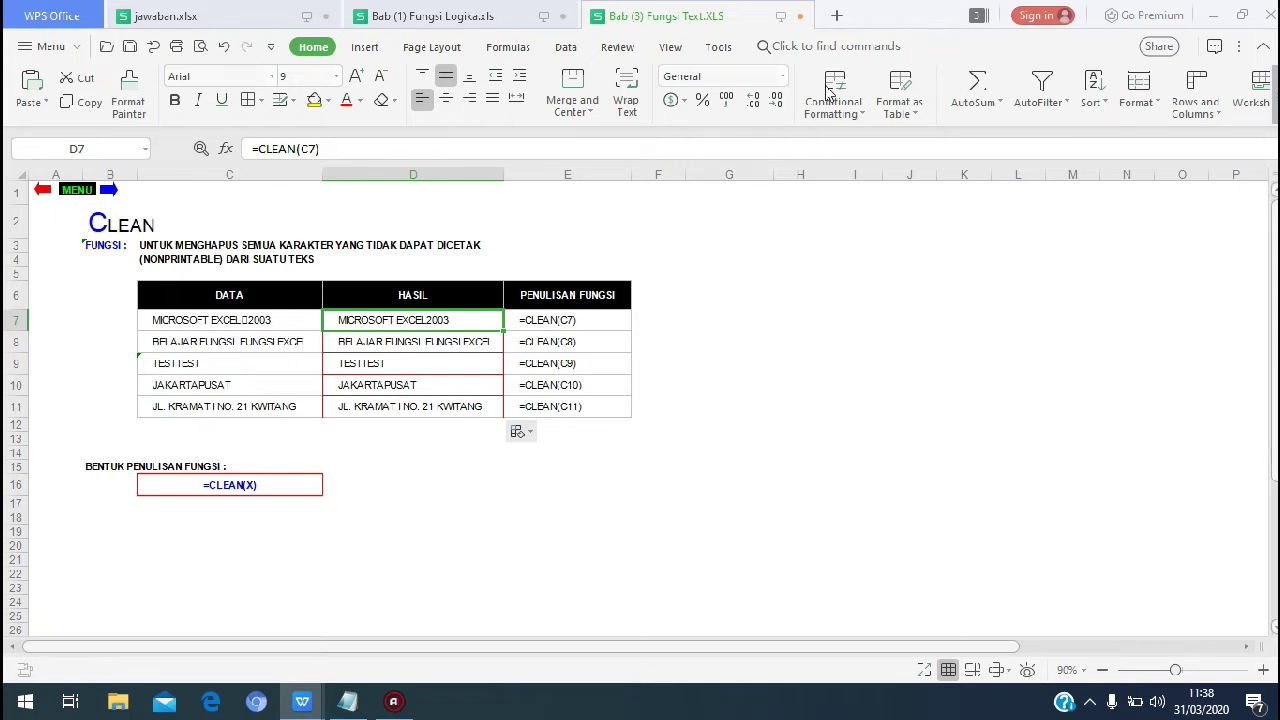
# Step: Open the CODE exercise from the FUNGSI TEXT menu sheet and enter =code(C6) in cell D6 of the HASIL column
pyautogui.click(42, 190)
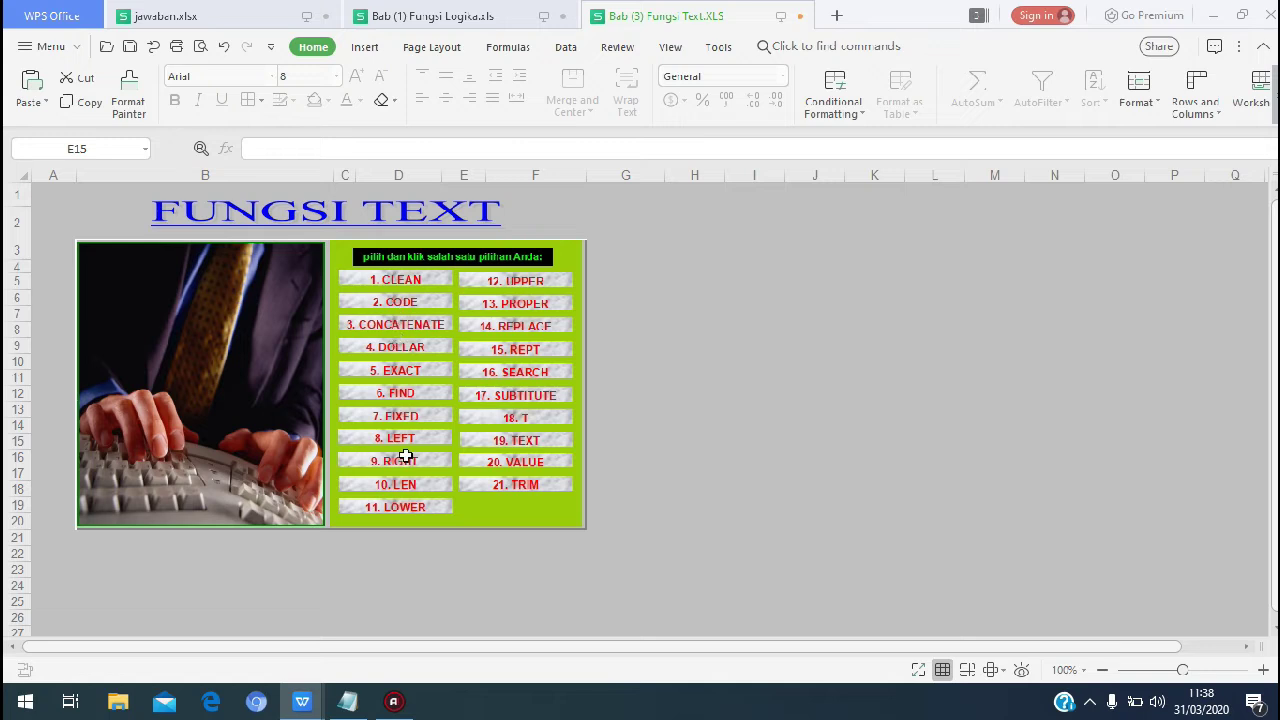
pyautogui.click(401, 300)
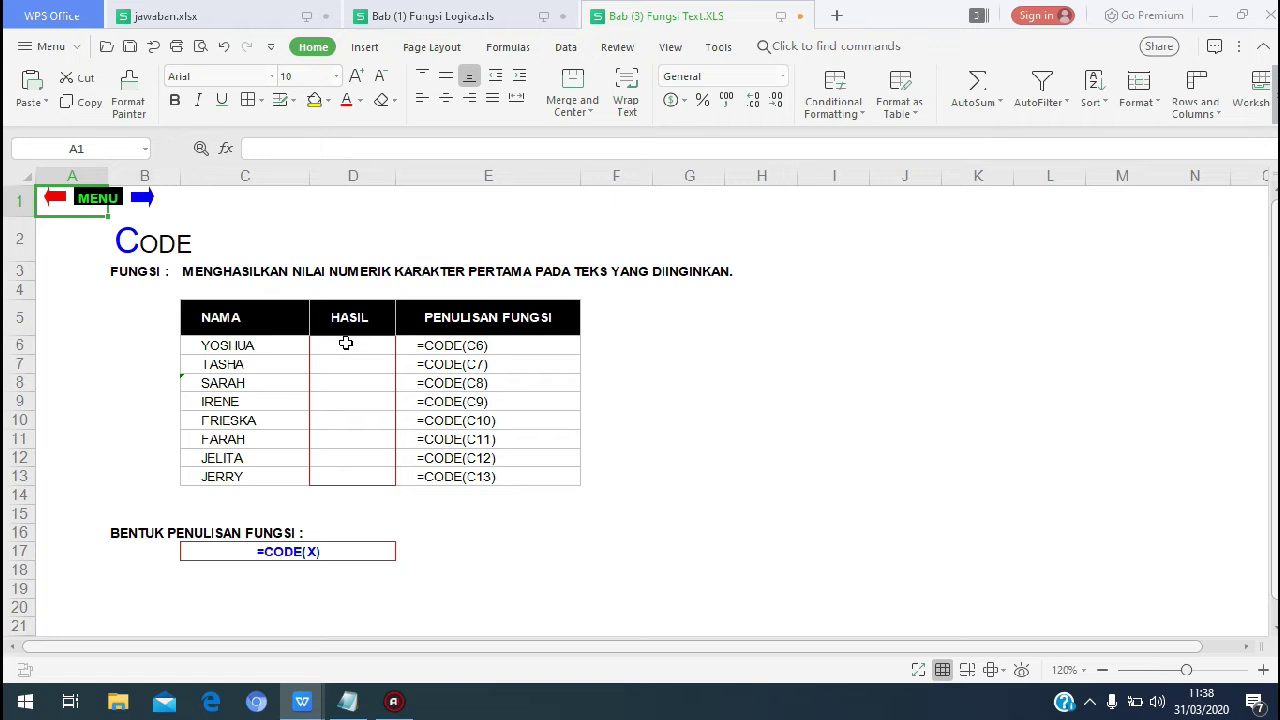
pyautogui.click(345, 343)
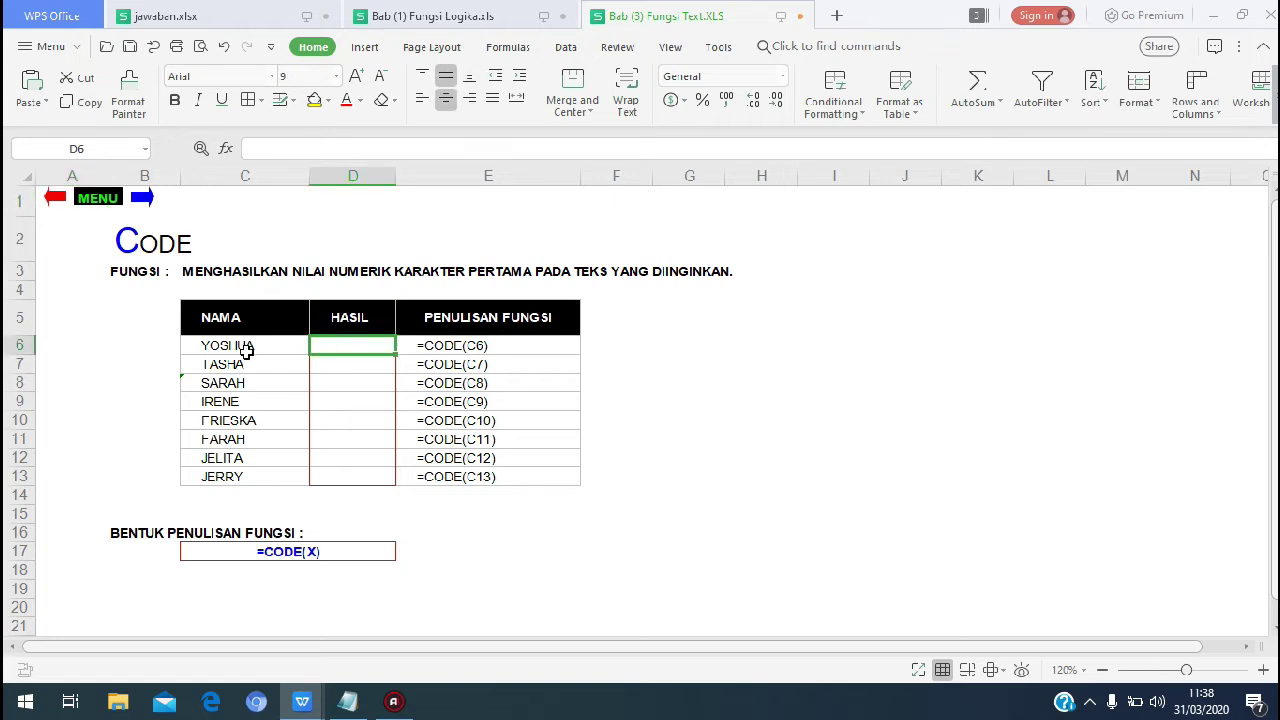
pyautogui.click(329, 145)
pyautogui.write('=')
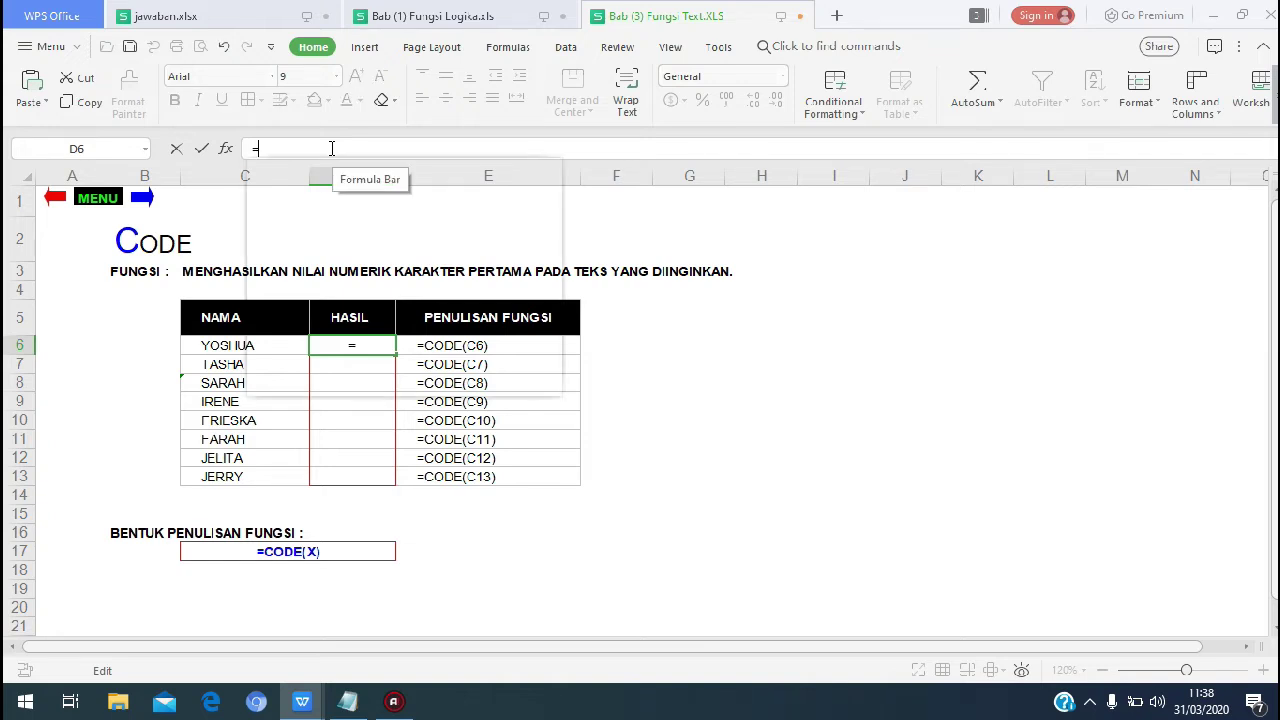
pyautogui.write('code')
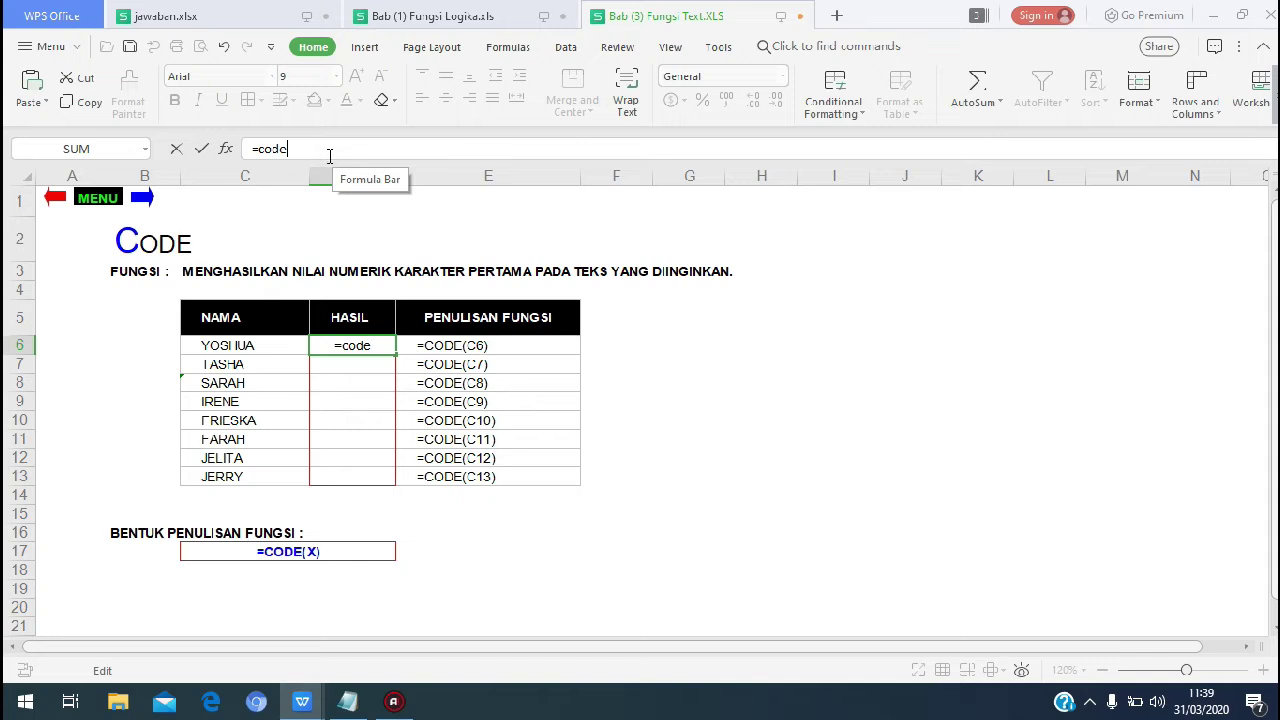
pyautogui.moveTo(393, 705)
pyautogui.write('(')
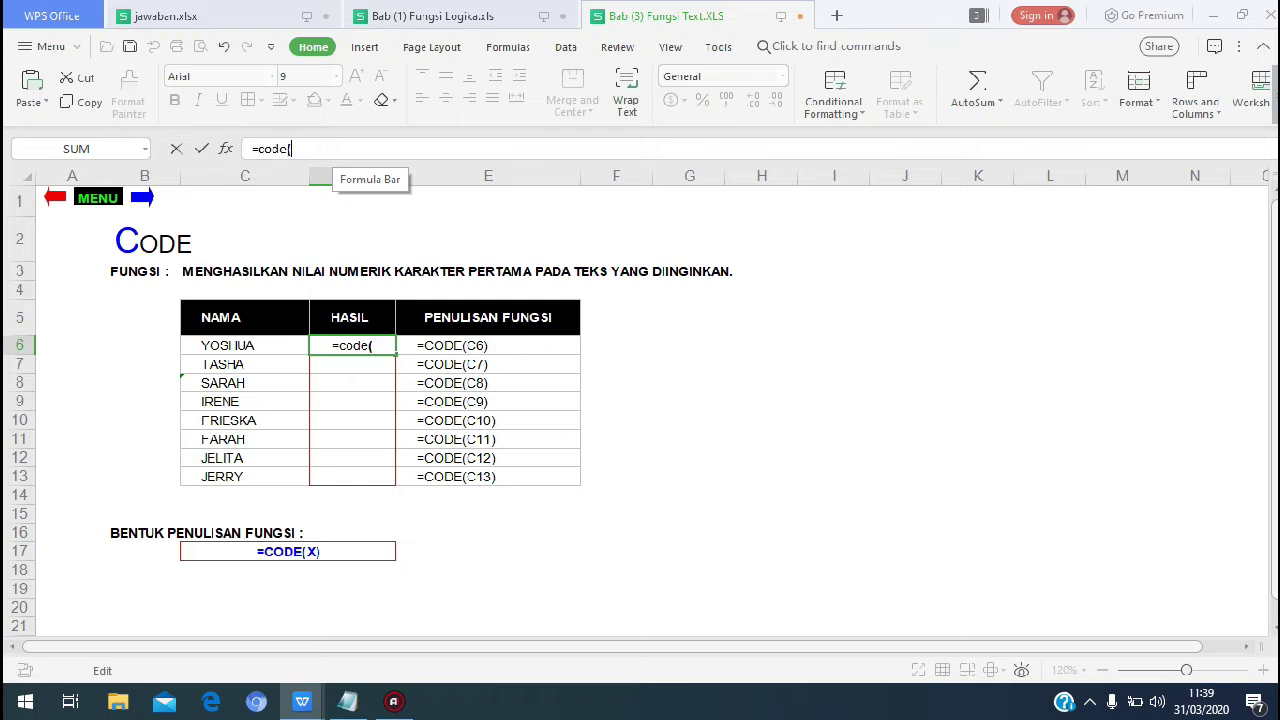
pyautogui.click(277, 345)
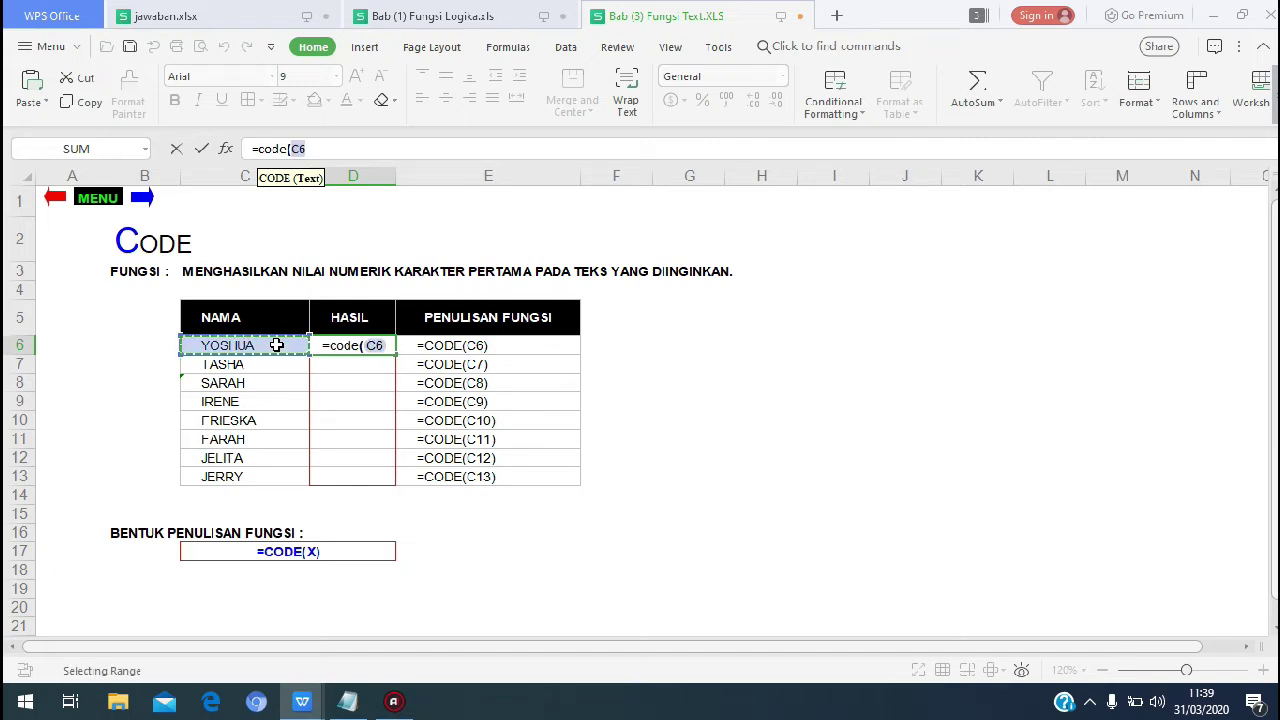
pyautogui.write(')')
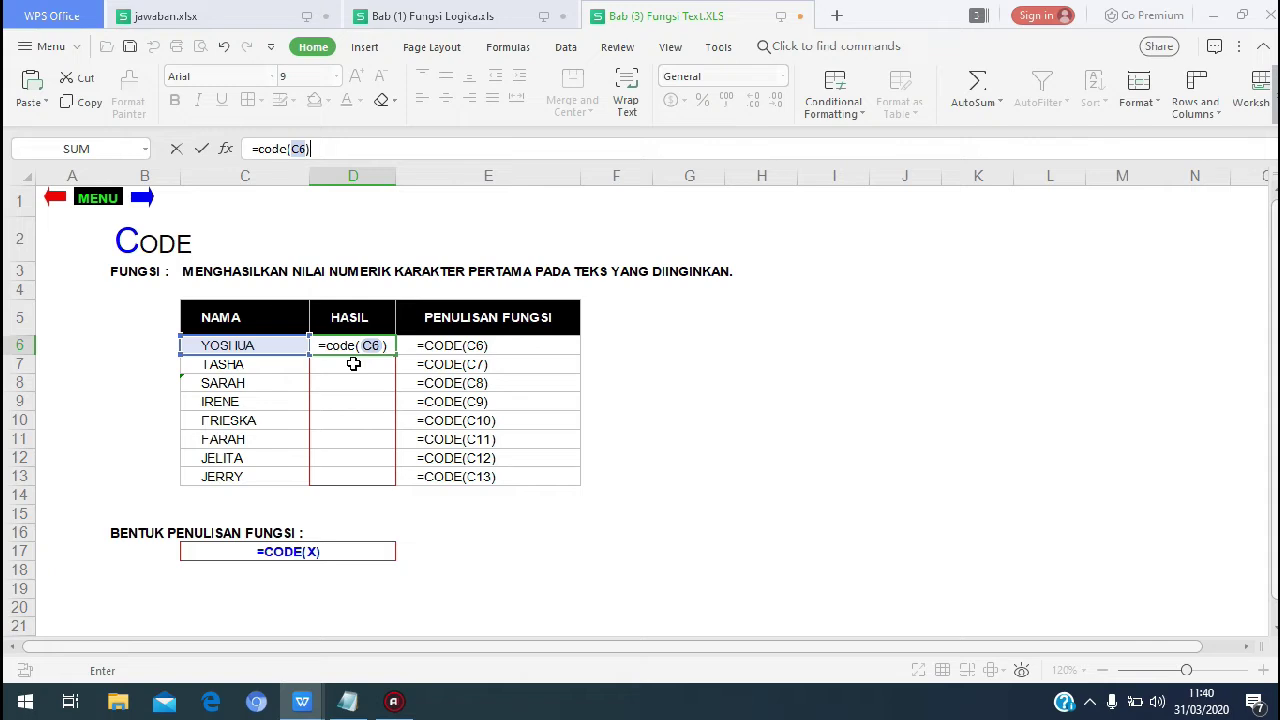
pyautogui.press('Return')
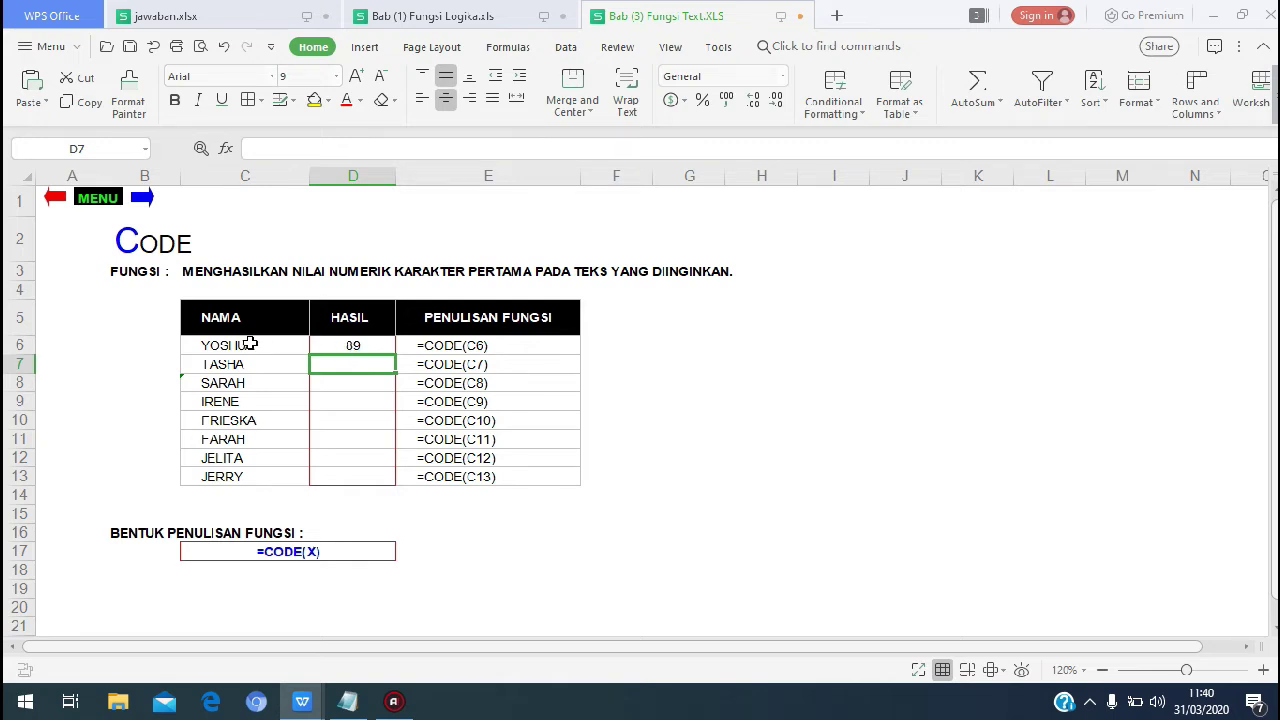
# Step: Fill the CODE formula from D6 down through D13 in the HASIL column
pyautogui.press('Up')
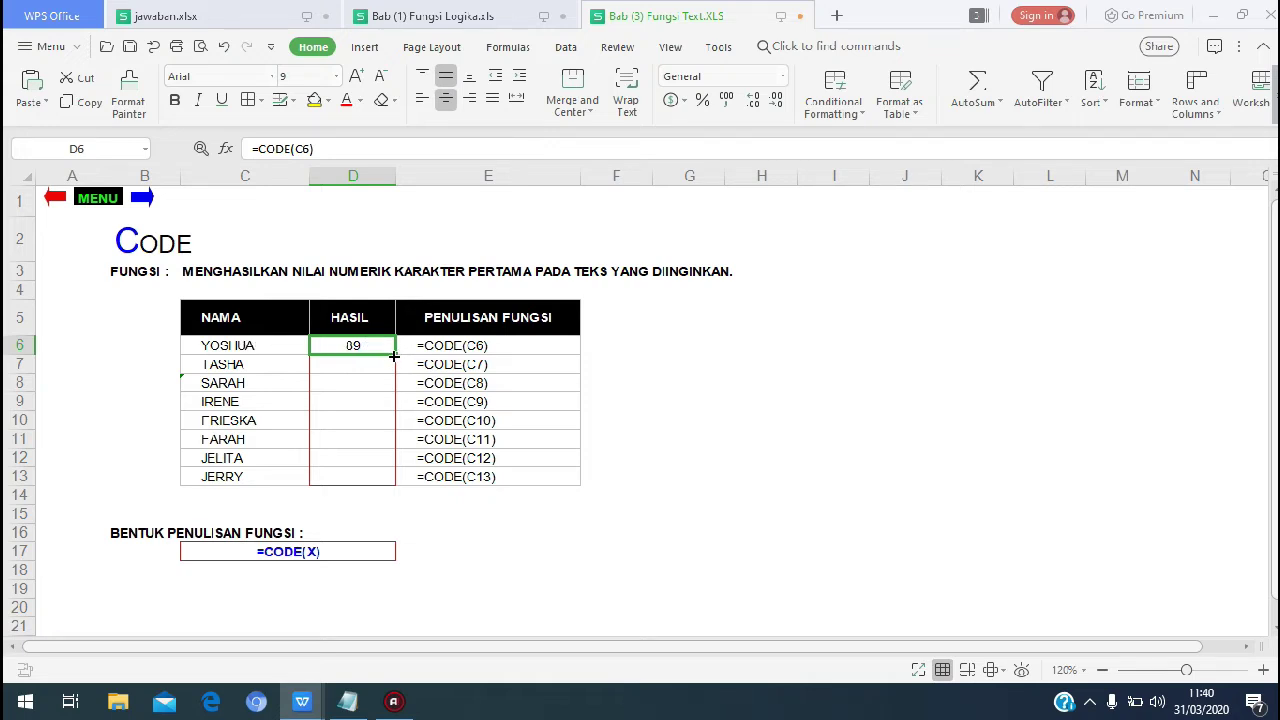
pyautogui.moveTo(394, 357); pyautogui.dragTo(384, 479)
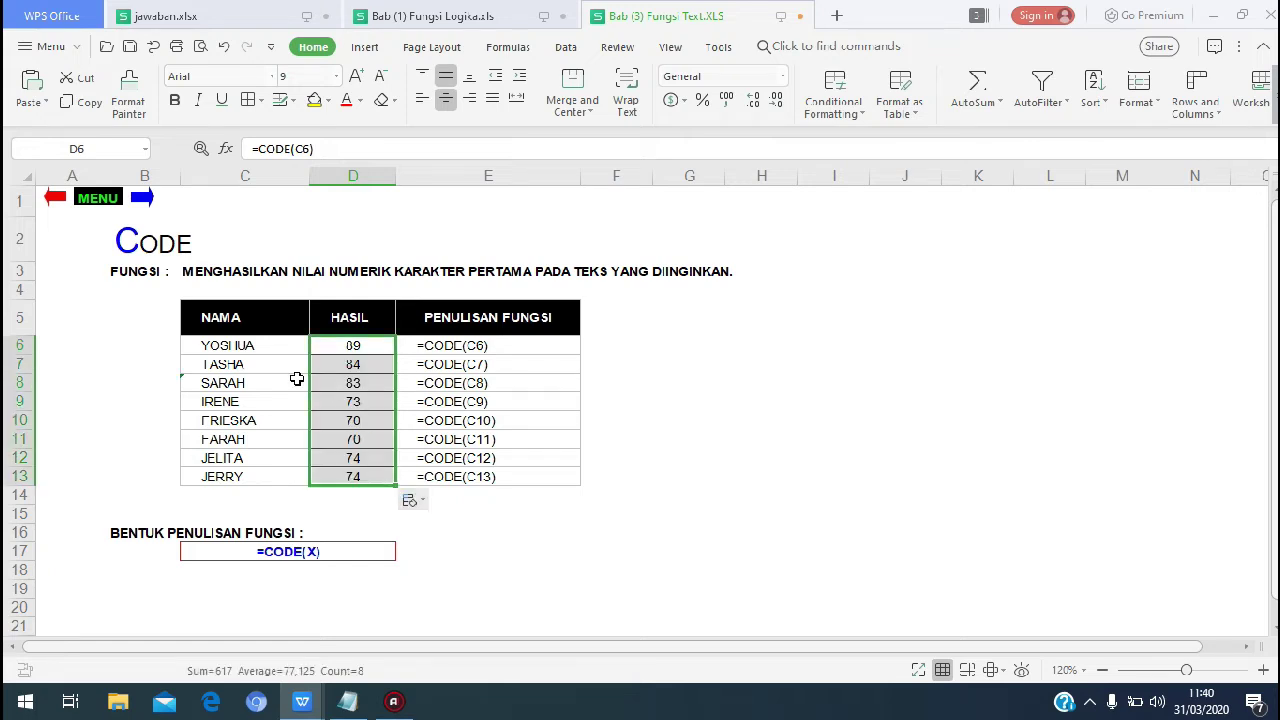
# Step: Compare the NAMA entries in rows 6 to 8 with their CODE results in the HASIL column
pyautogui.click(258, 348)
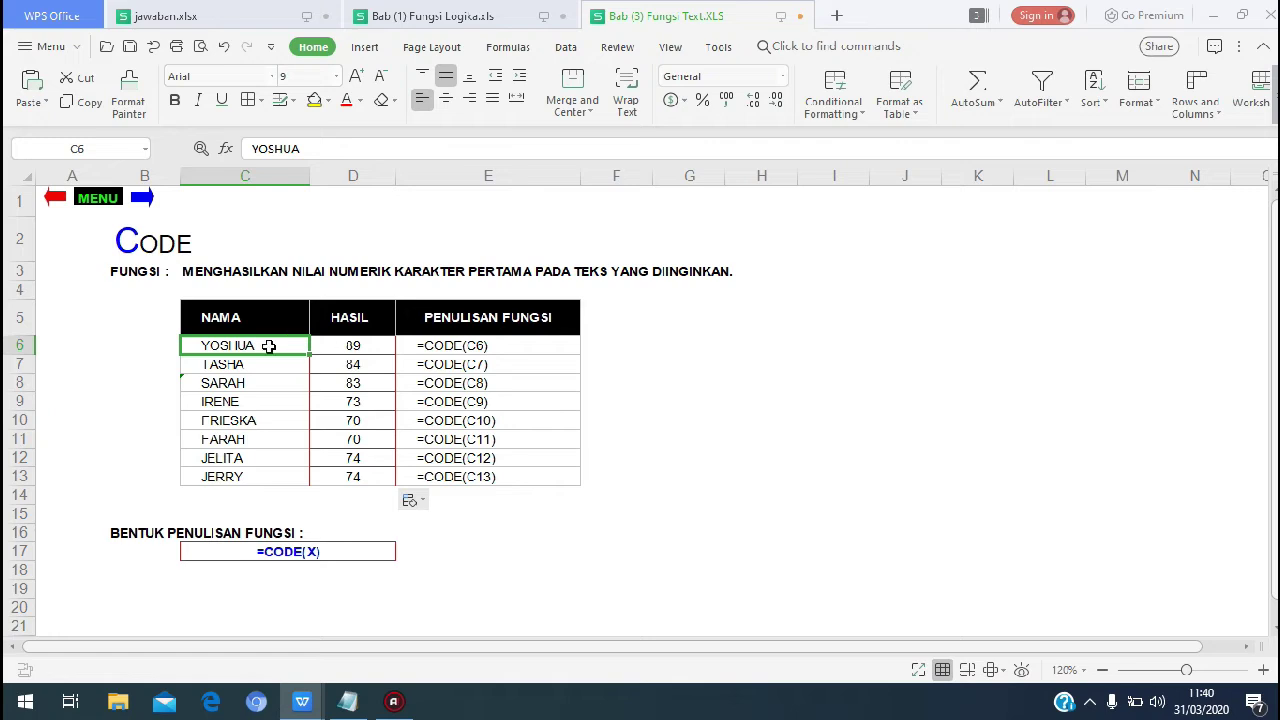
pyautogui.click(349, 347)
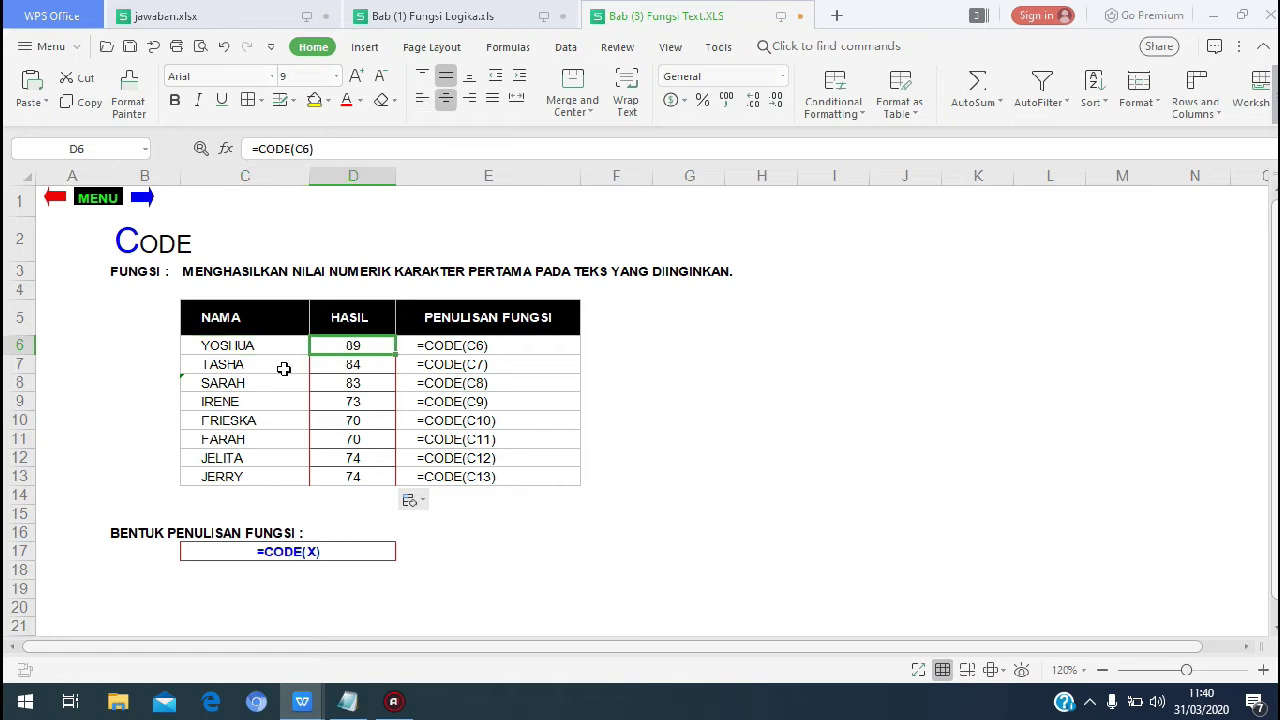
pyautogui.click(285, 367)
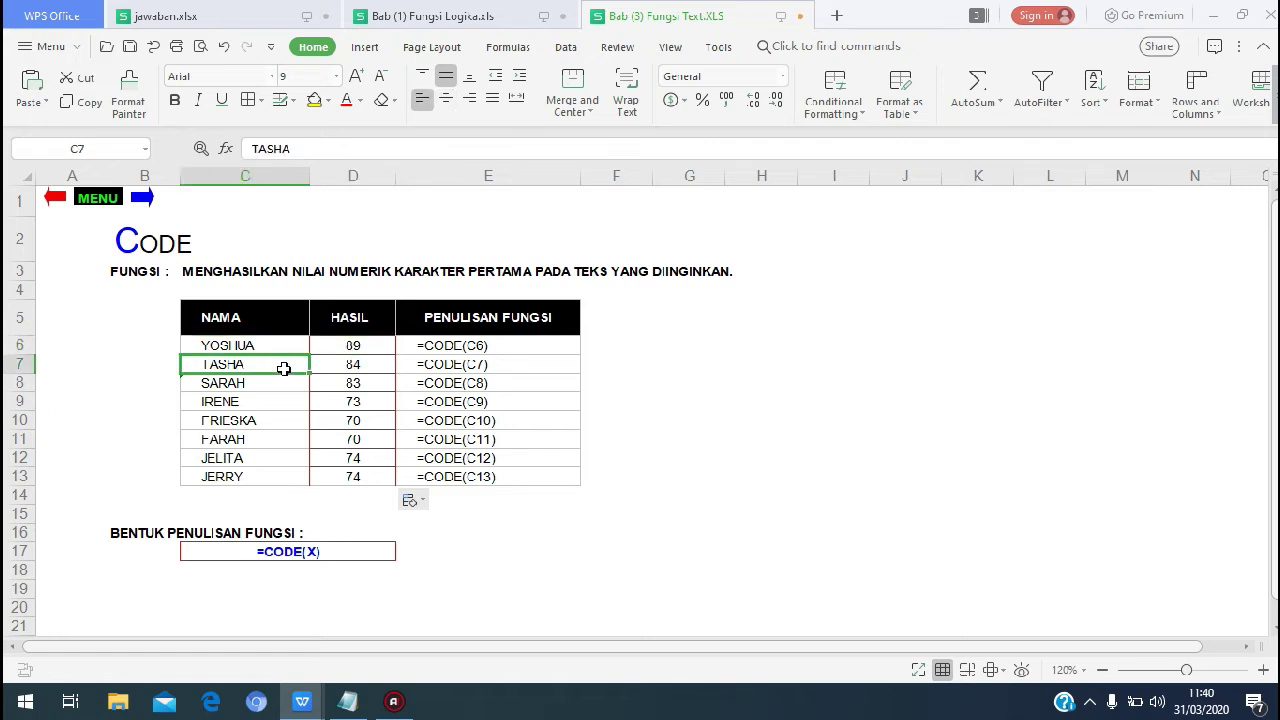
pyautogui.click(238, 390)
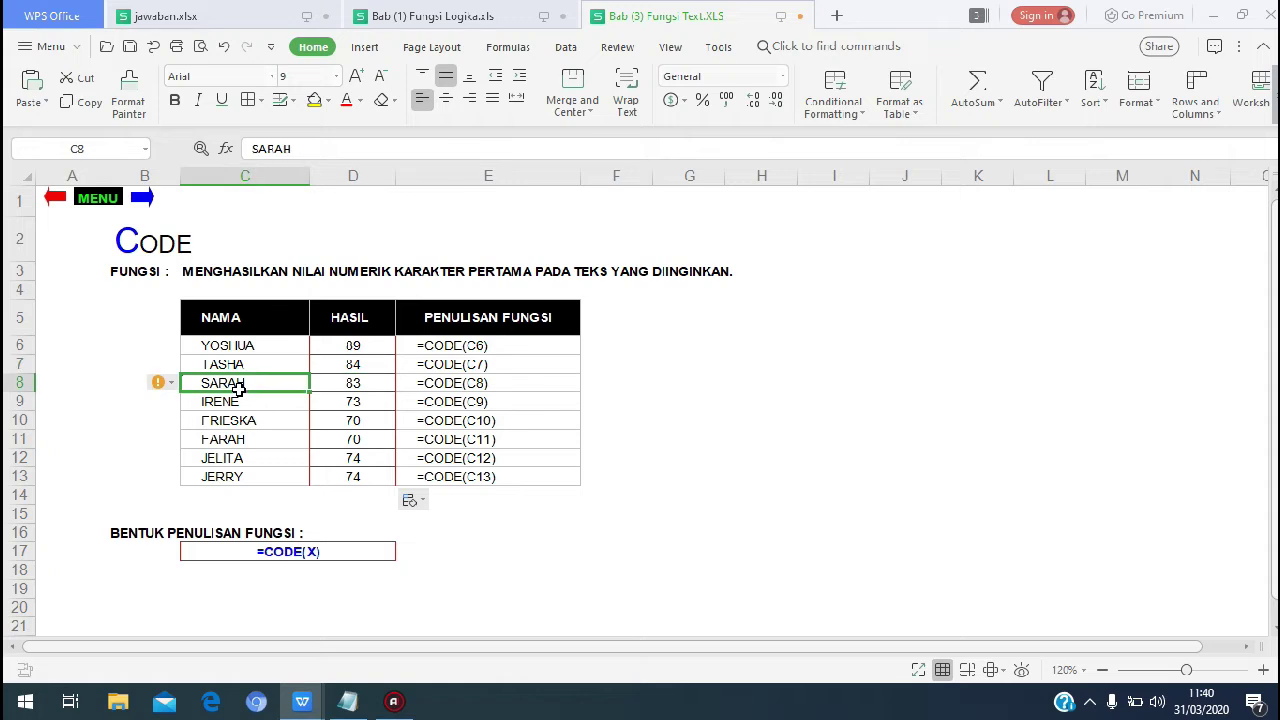
pyautogui.click(373, 388)
pyautogui.click(261, 349)
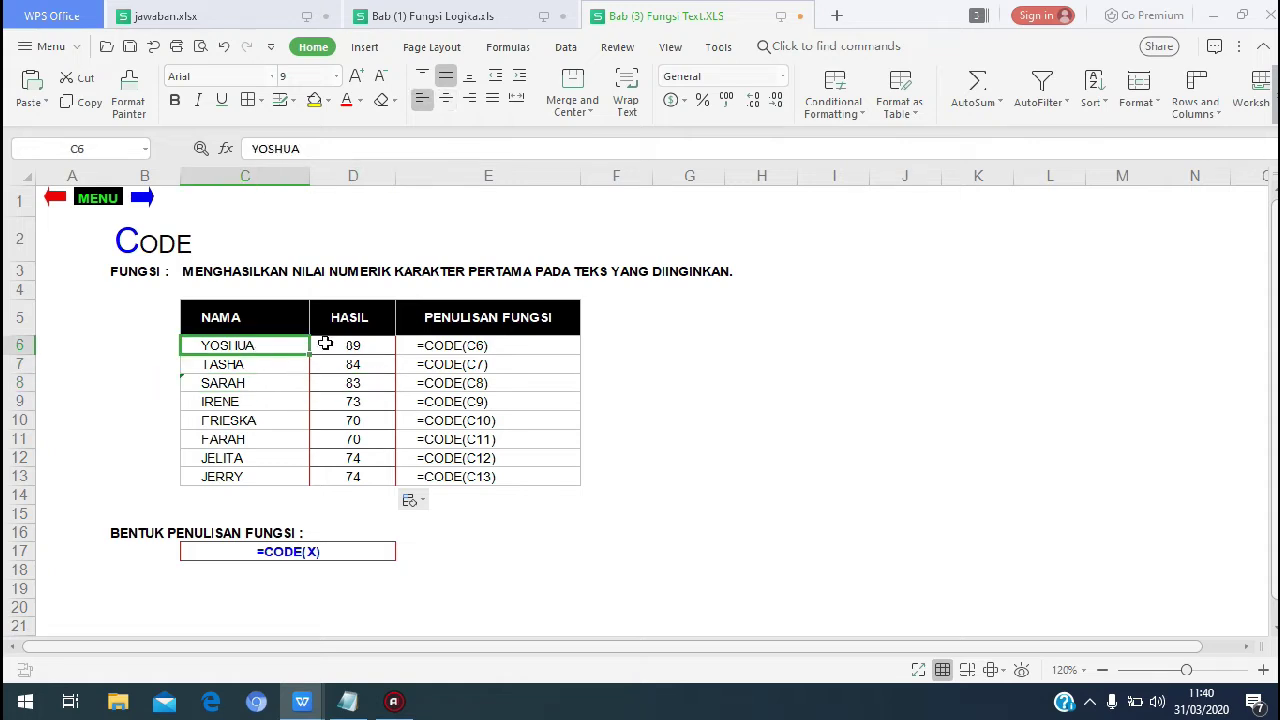
pyautogui.click(330, 343)
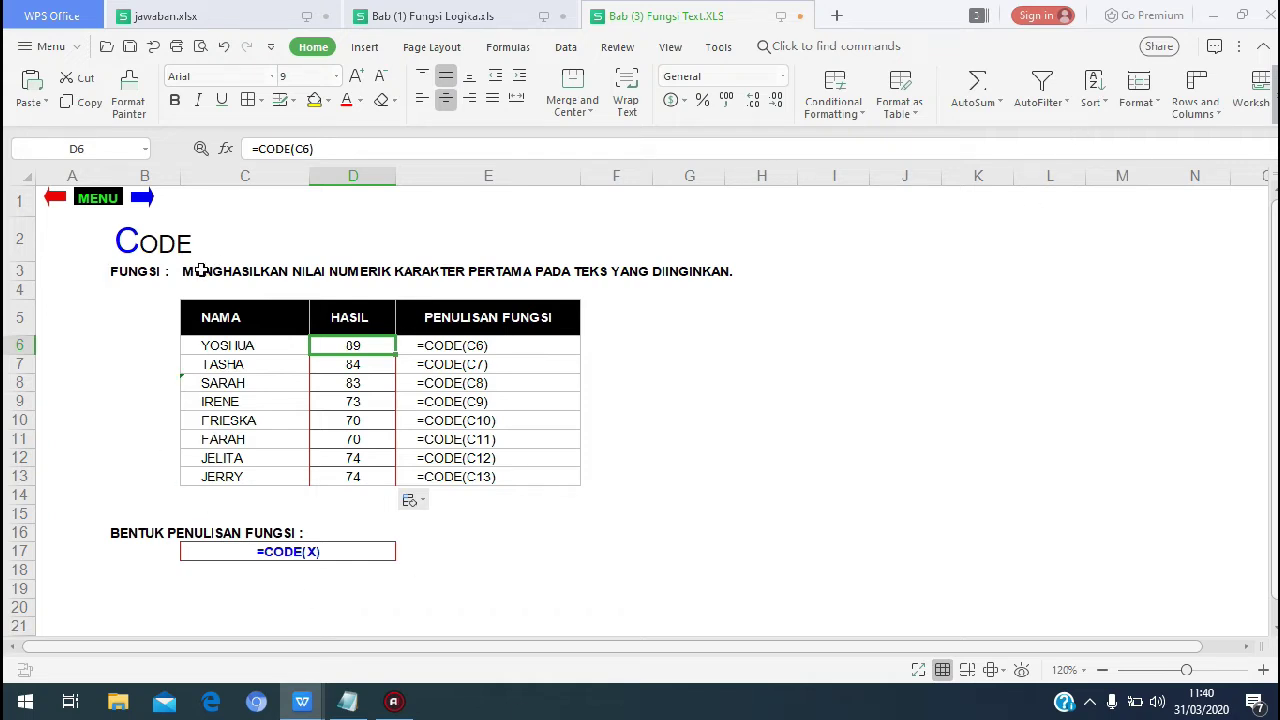
# Step: Return to the FUNGSI TEXT menu sheet, open the CONCATENATE exercise and view its function description in row 3
pyautogui.click(96, 197)
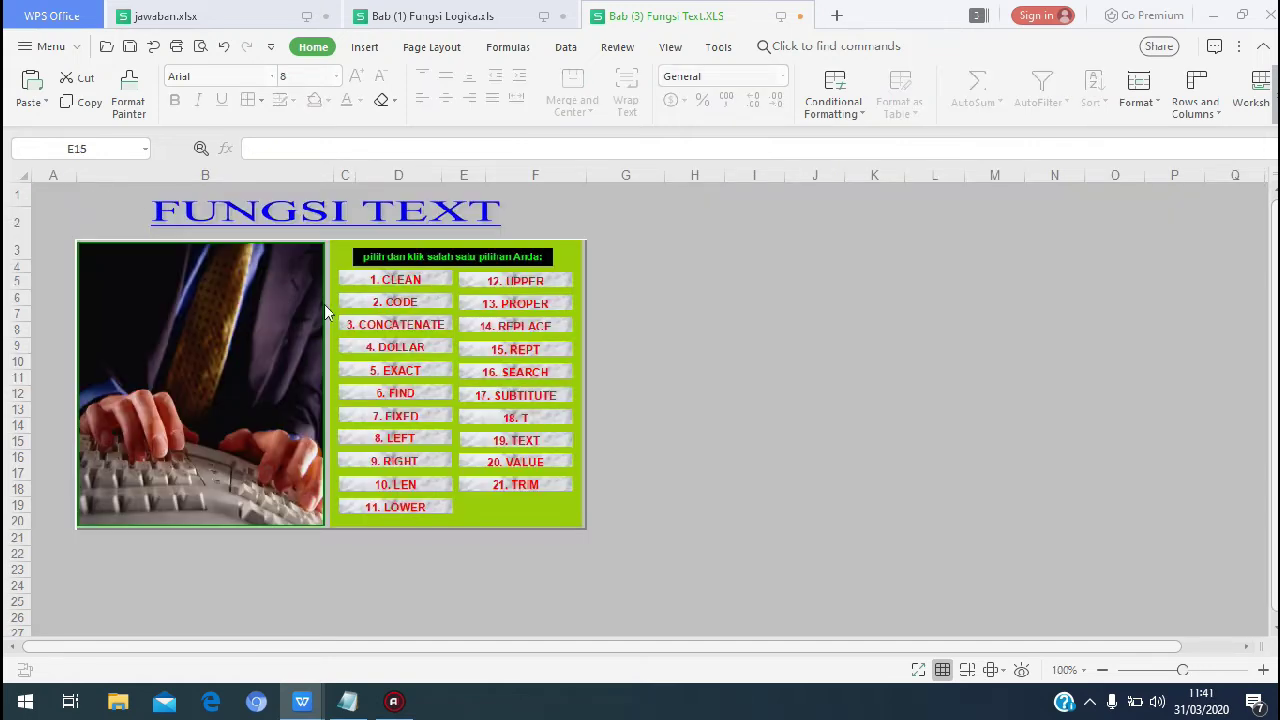
pyautogui.click(386, 324)
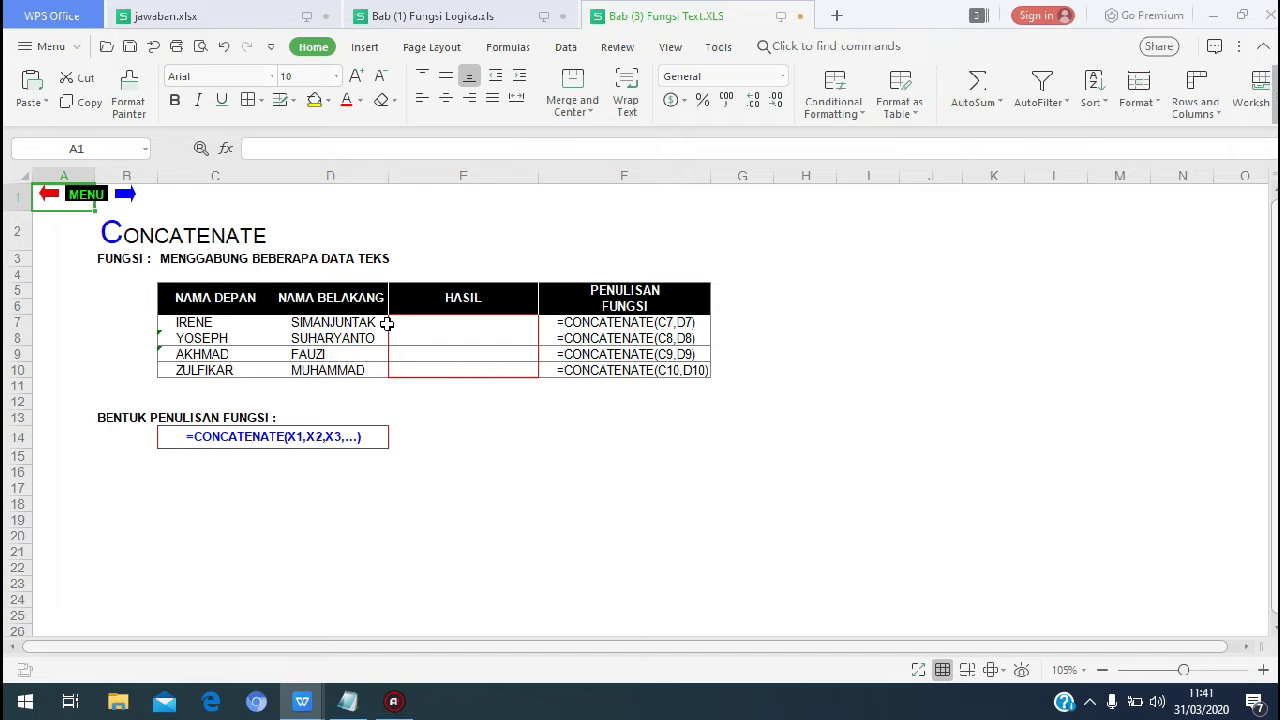
pyautogui.click(323, 260)
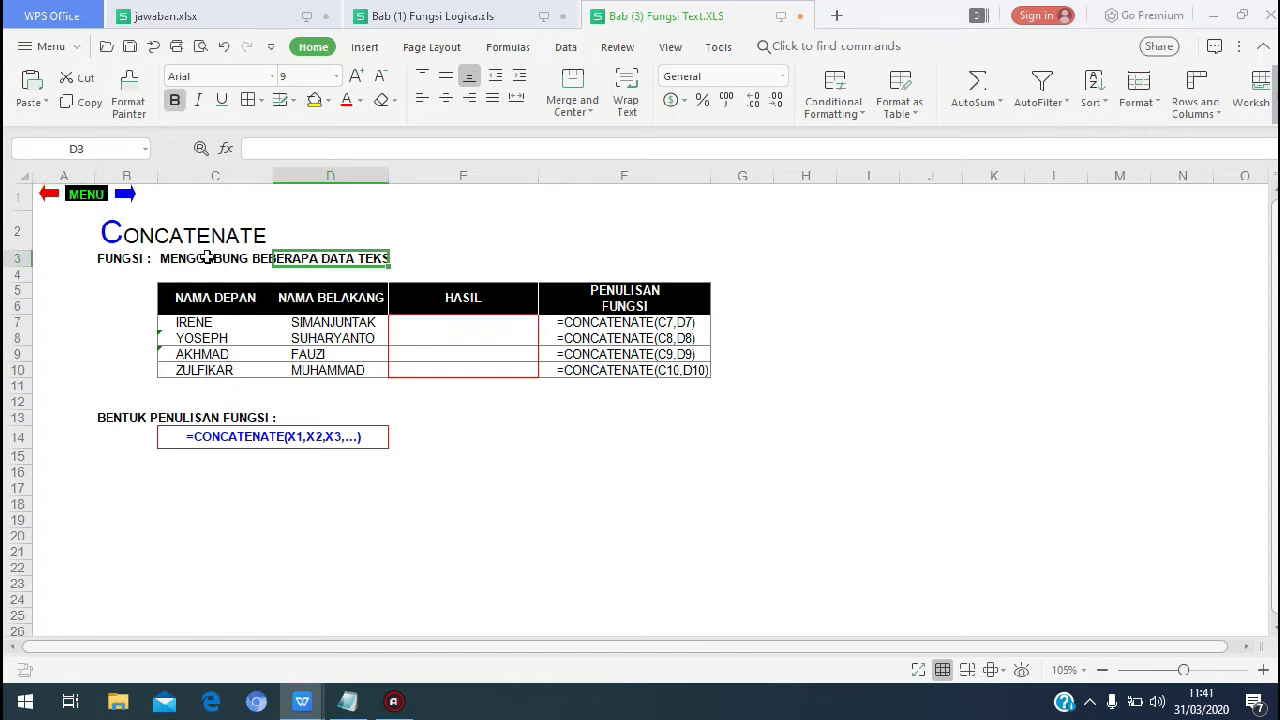
# Step: Enter =concatenate(C7;D7) in cell E7 of the HASIL column to join the NAMA DEPAN and NAMA BELAKANG entries
pyautogui.click(467, 317)
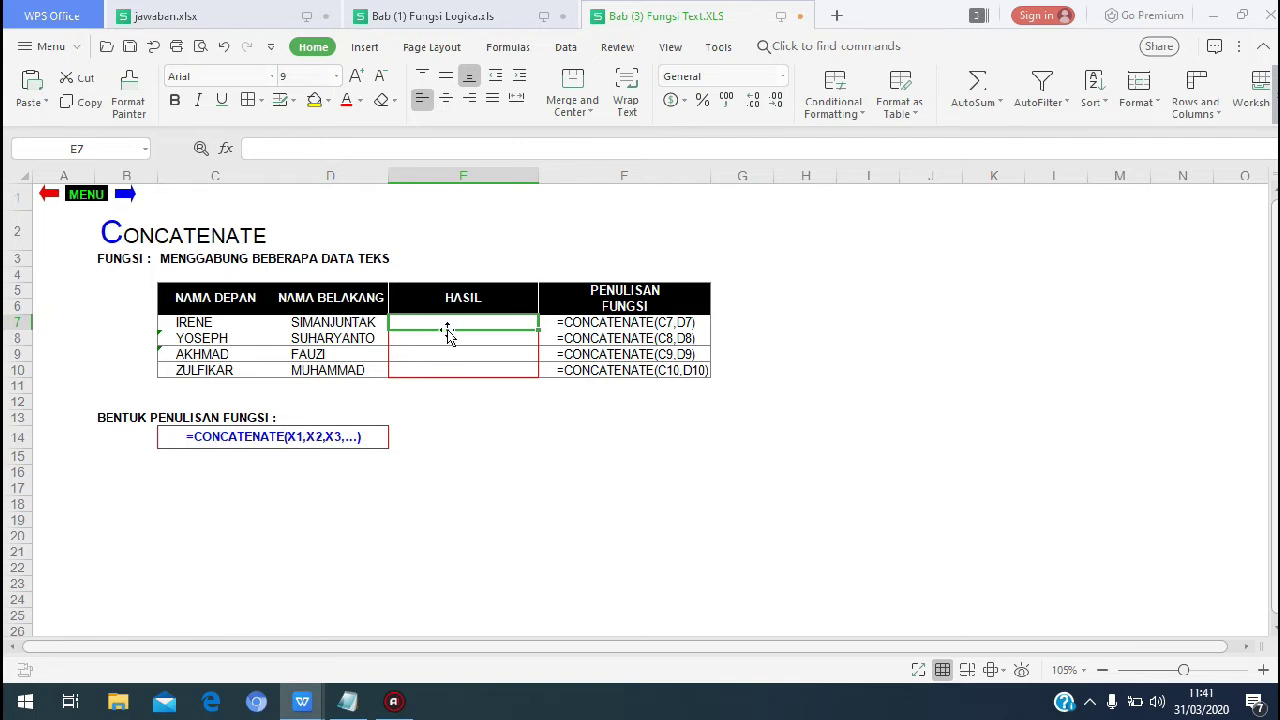
pyautogui.click(410, 147)
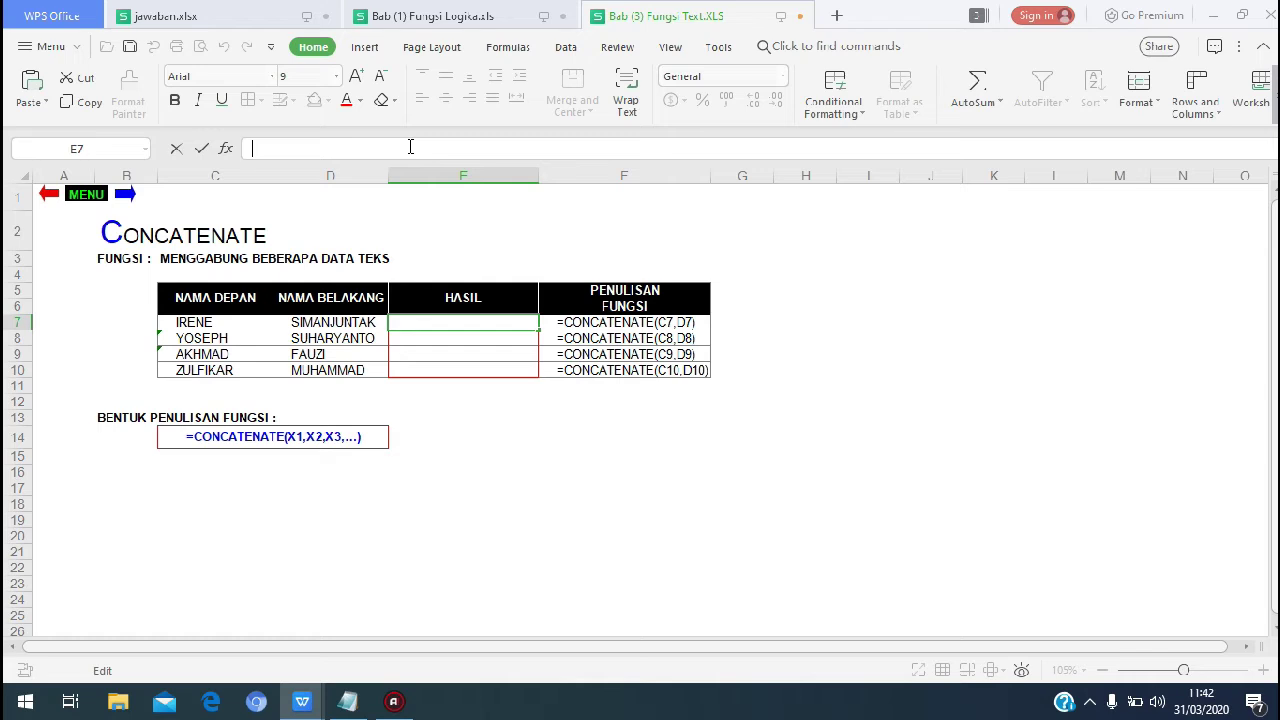
pyautogui.write('=concatenate')
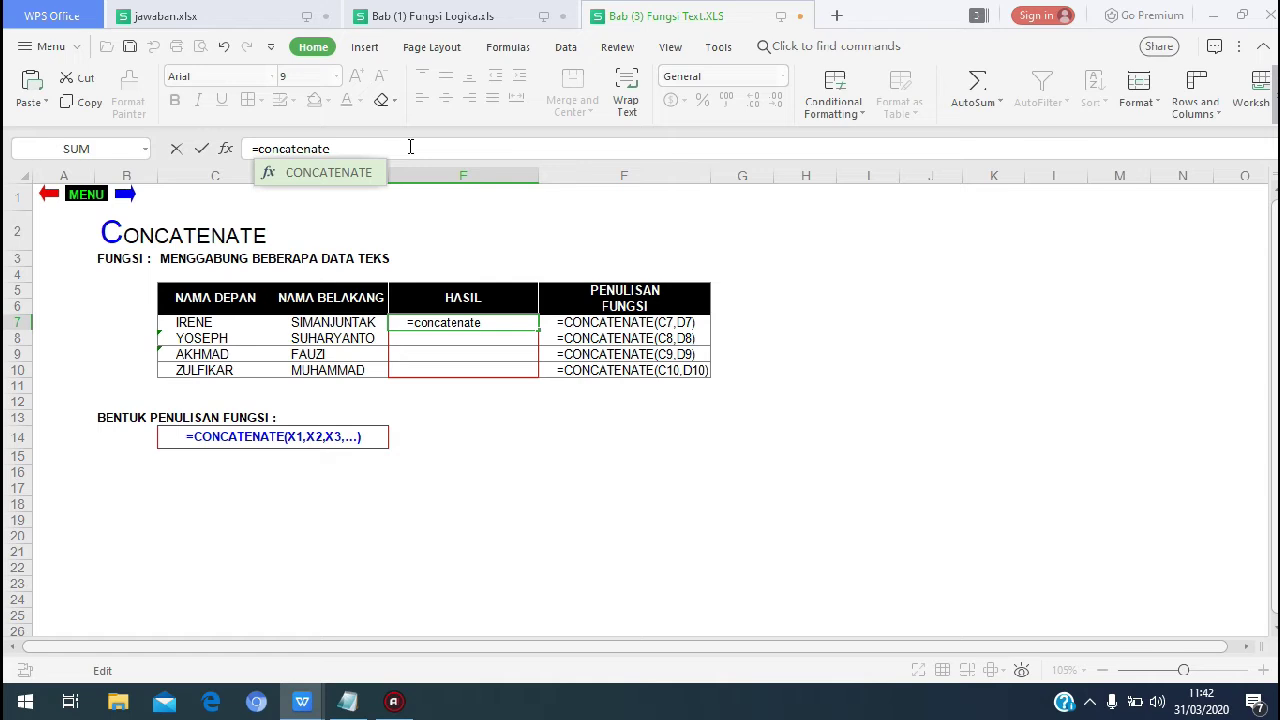
pyautogui.write('(')
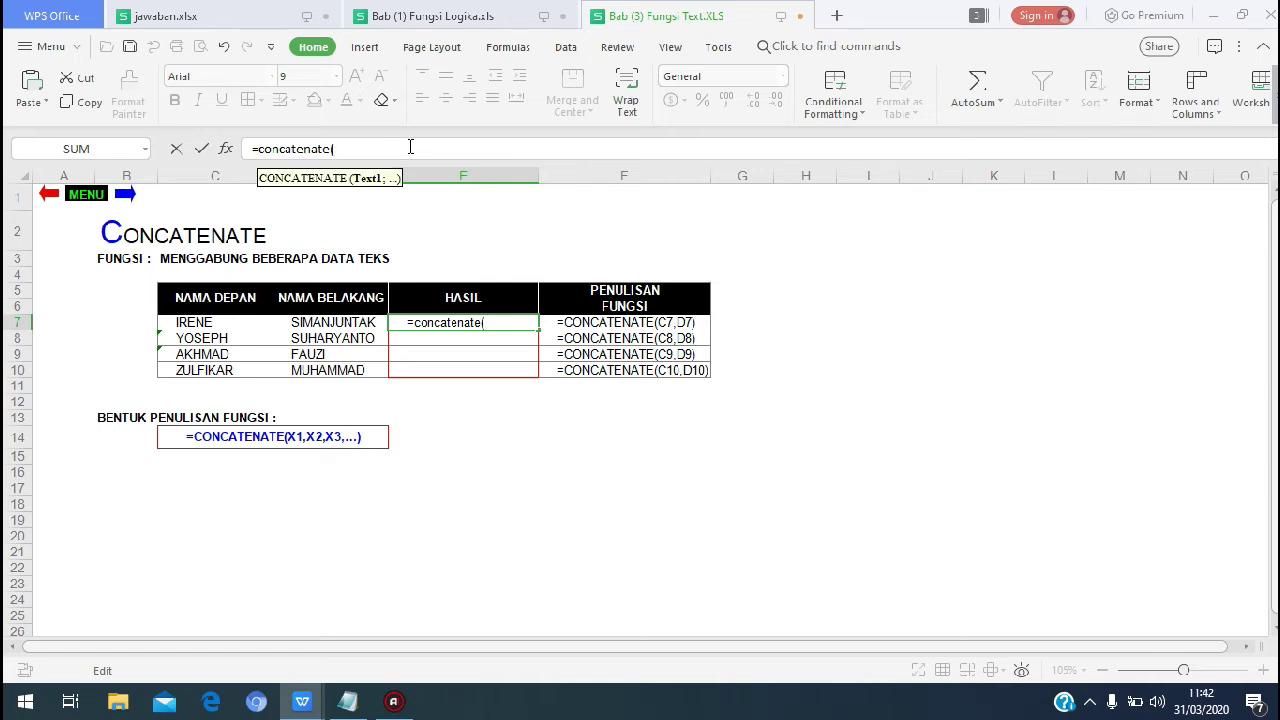
pyautogui.click(212, 325)
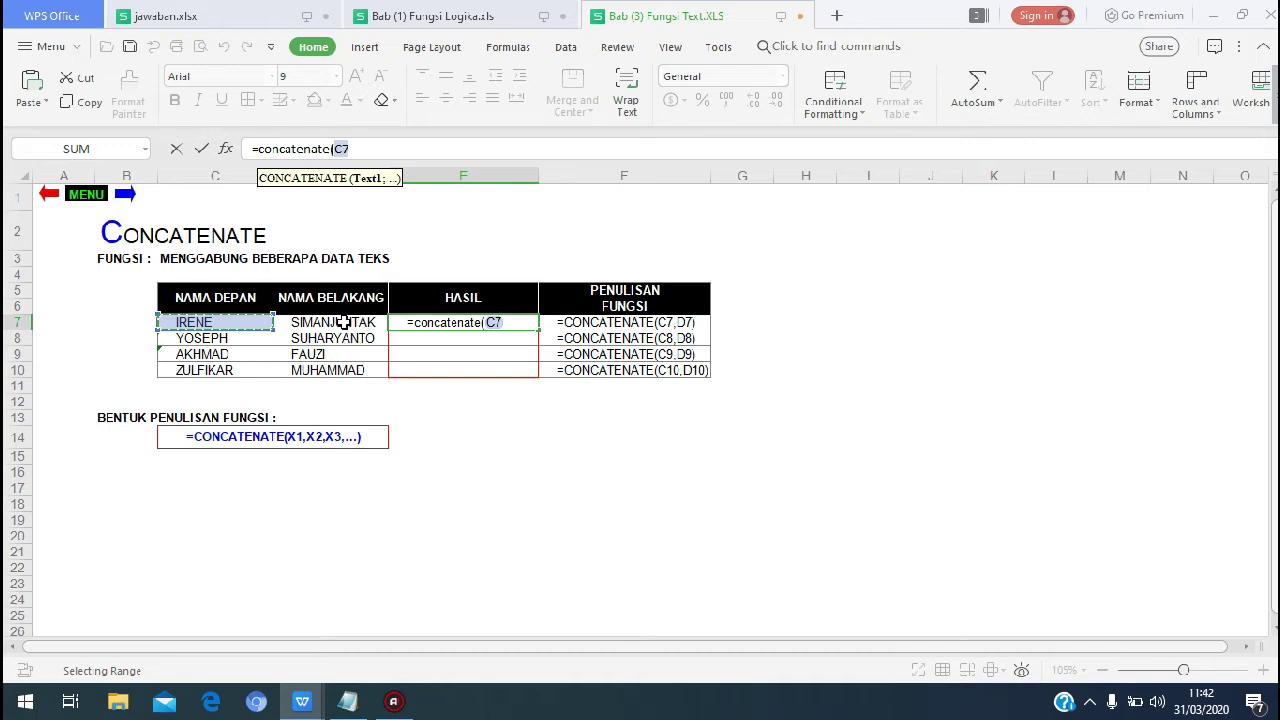
pyautogui.write(';')
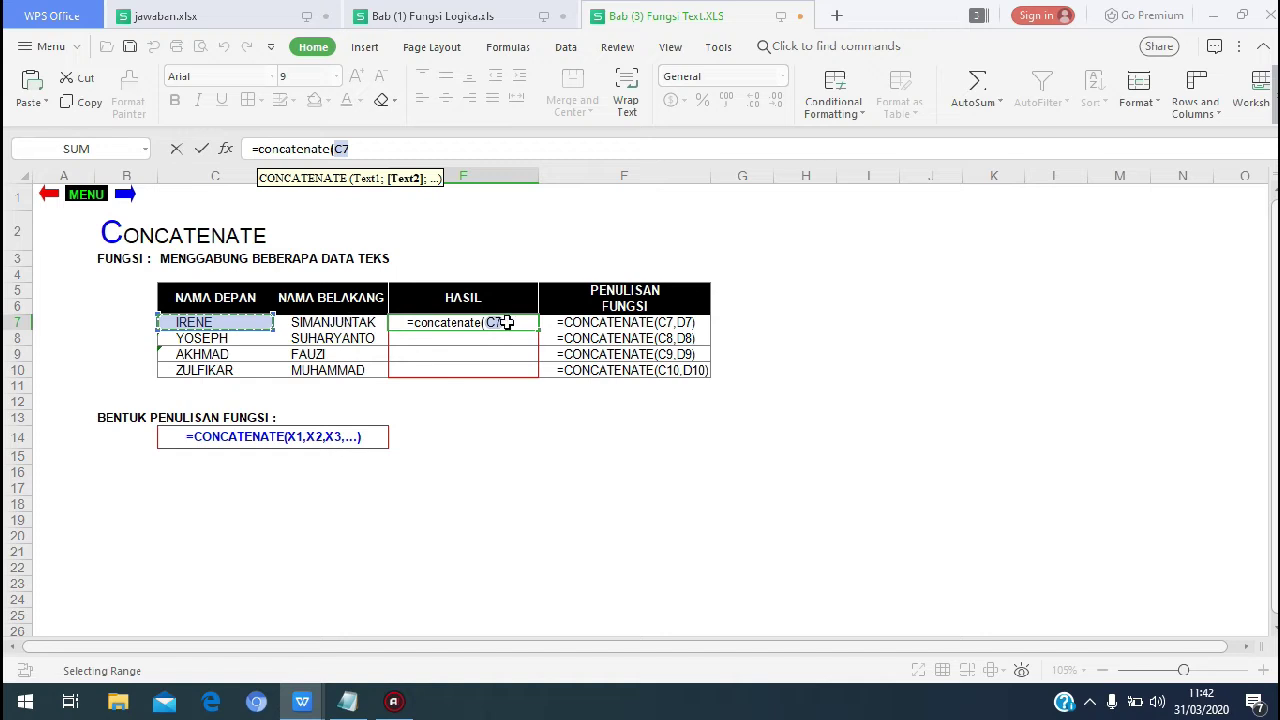
pyautogui.write(';')
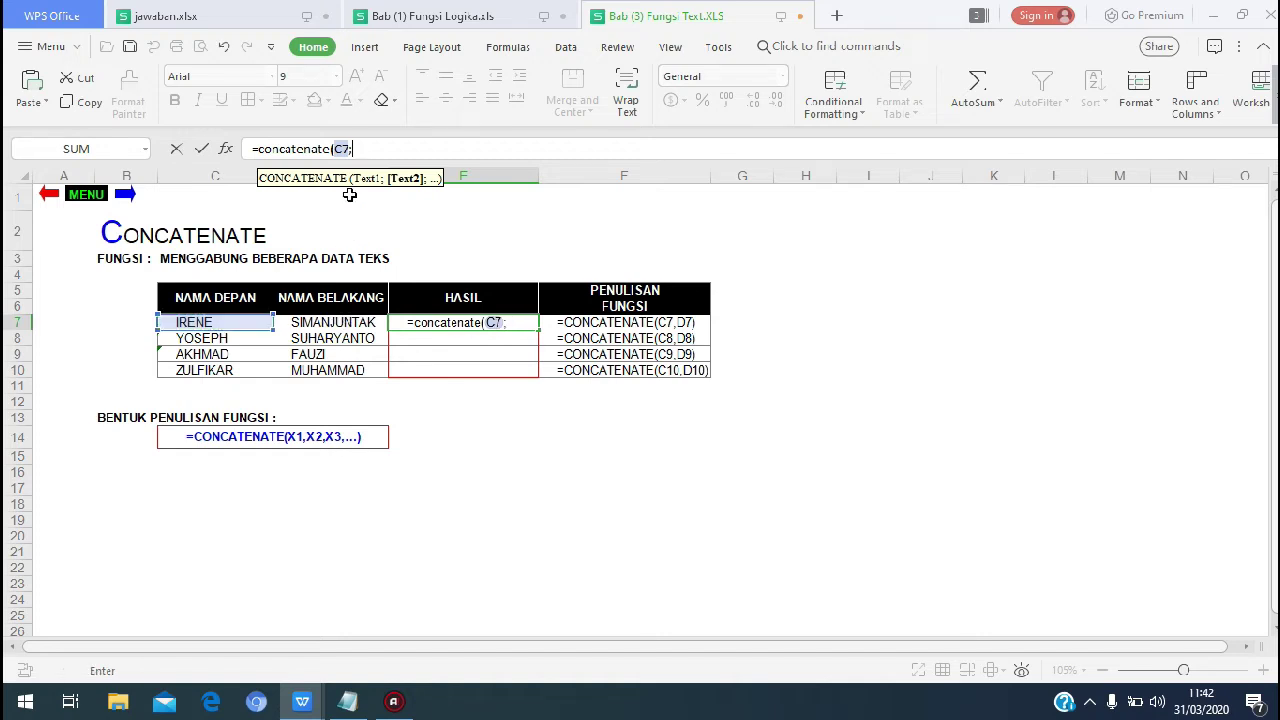
pyautogui.click(341, 325)
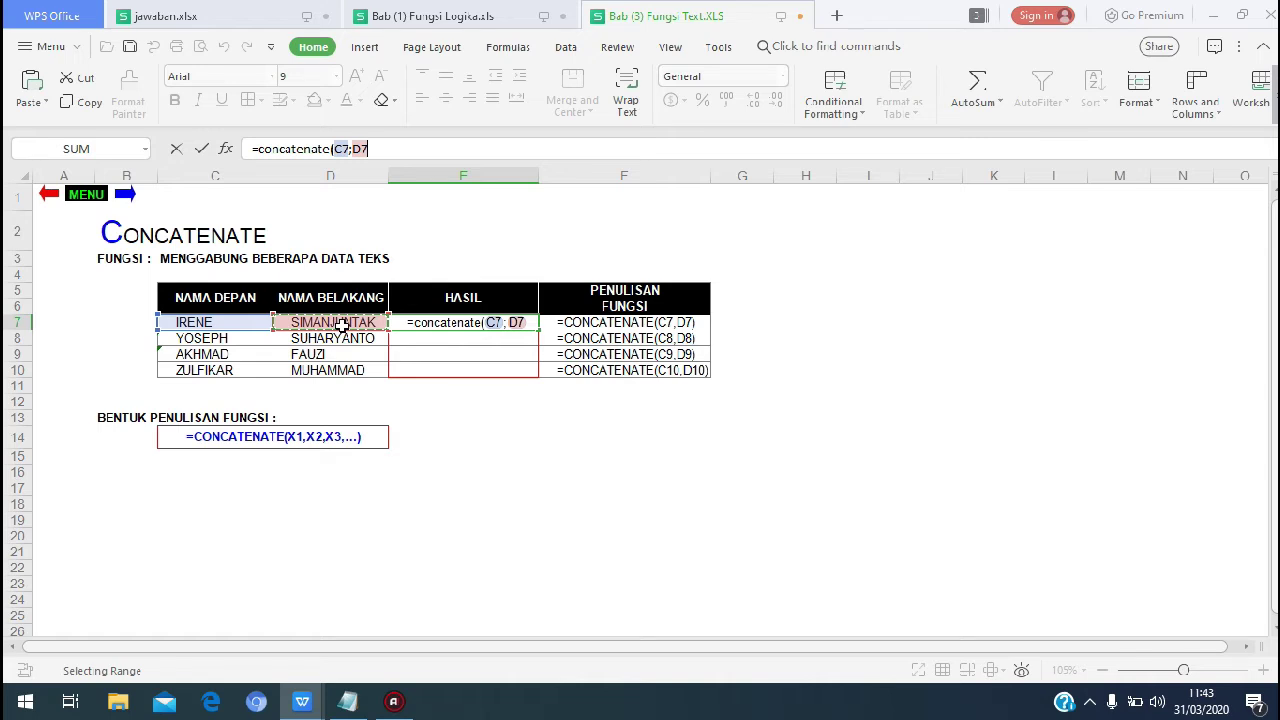
pyautogui.write(')')
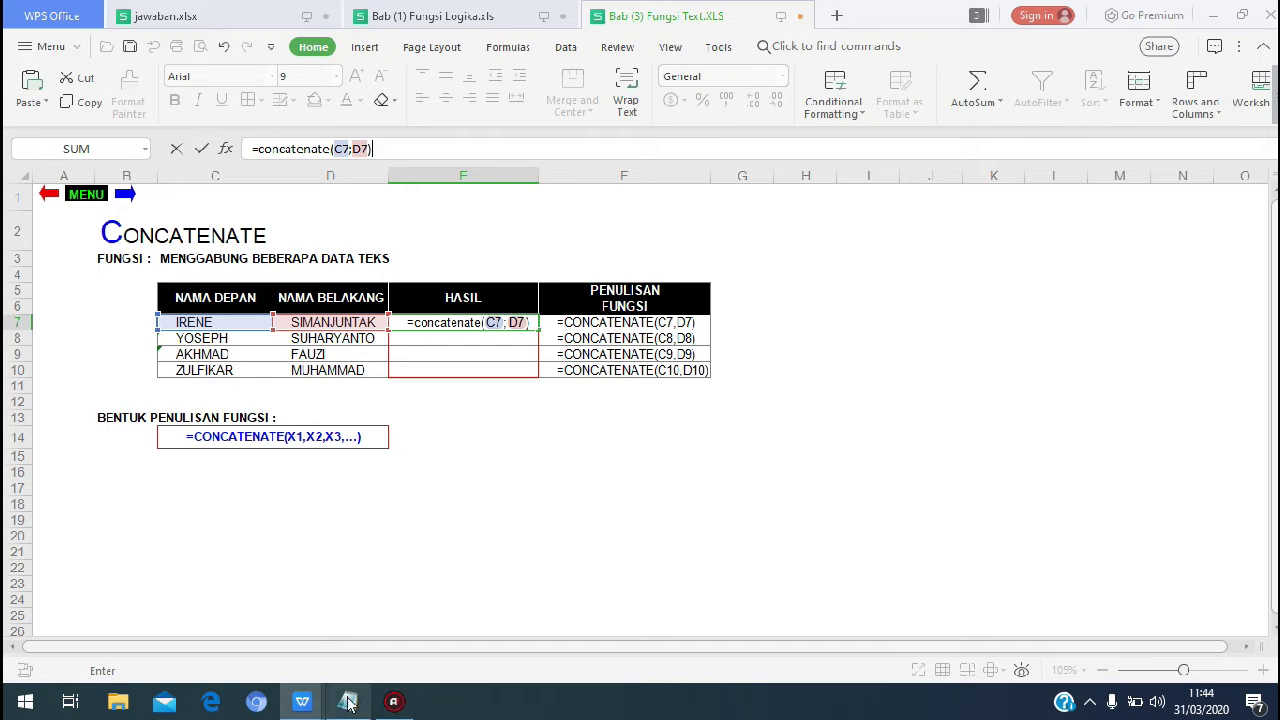
# Step: Close jawaban.xlsx without saving its changes and return to cell E7 in the Bab (3) Fungsi Text workbook
pyautogui.moveTo(301, 707)
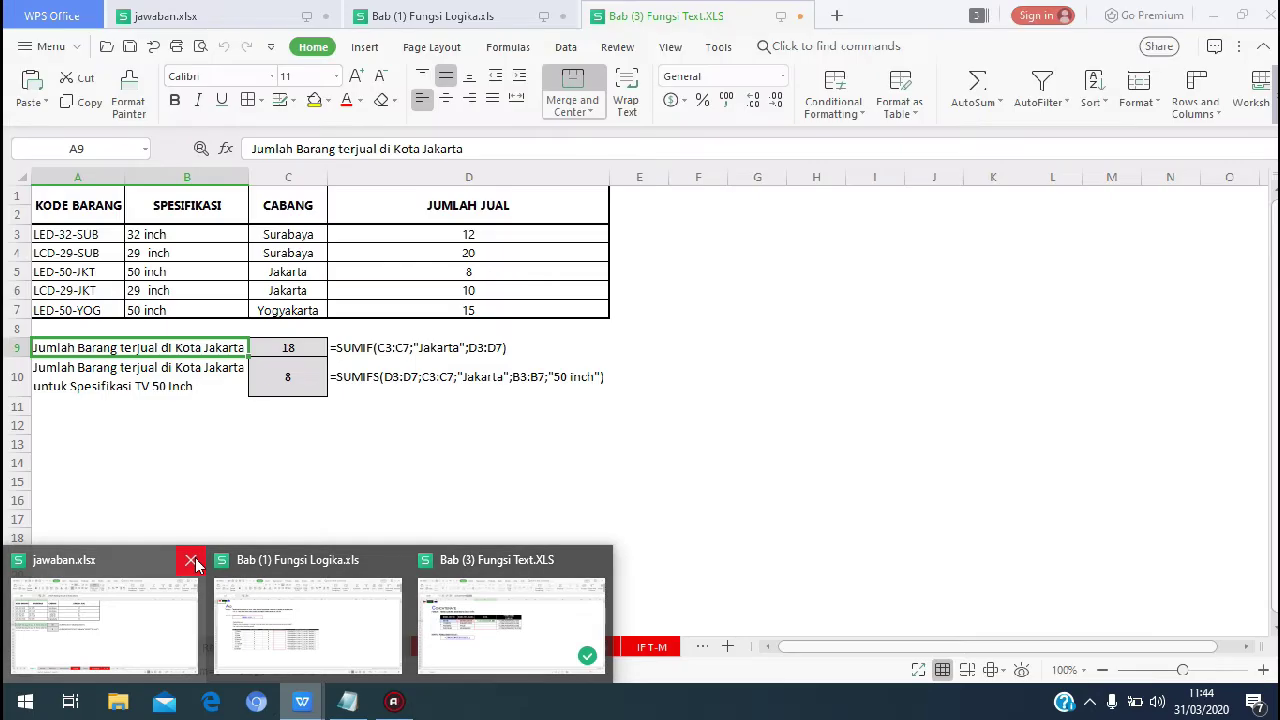
pyautogui.click(196, 566)
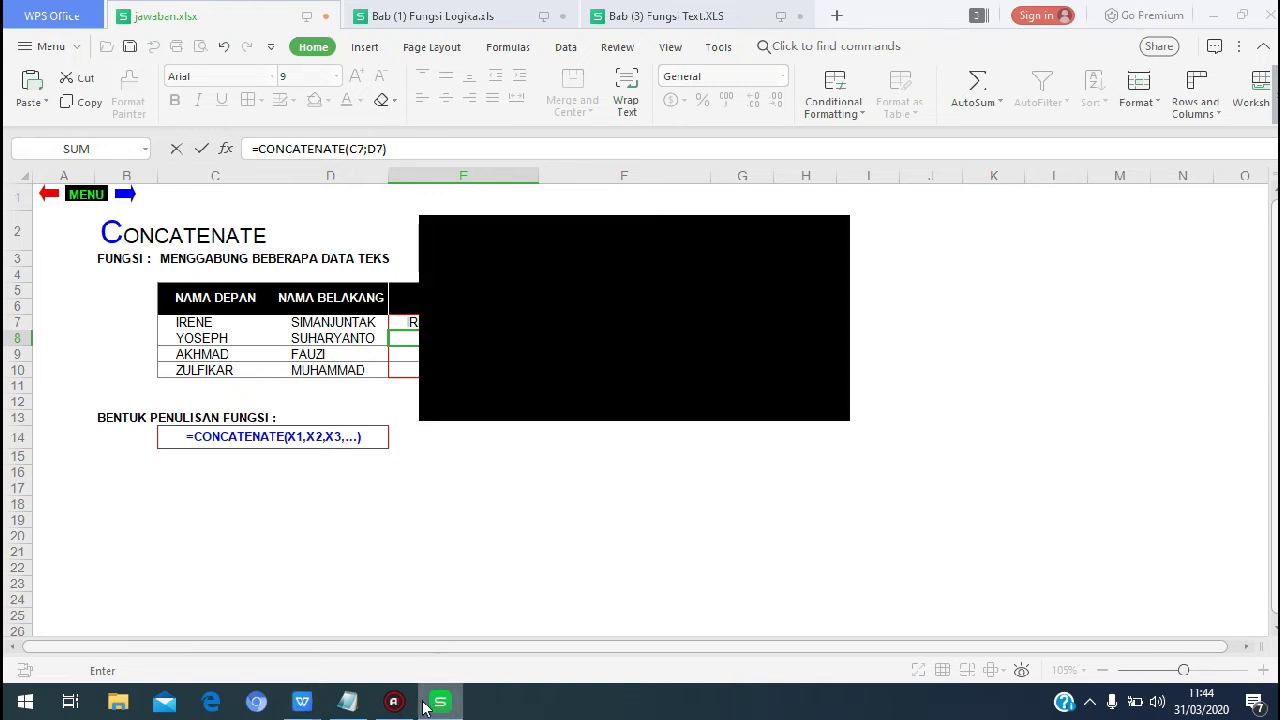
pyautogui.moveTo(397, 704)
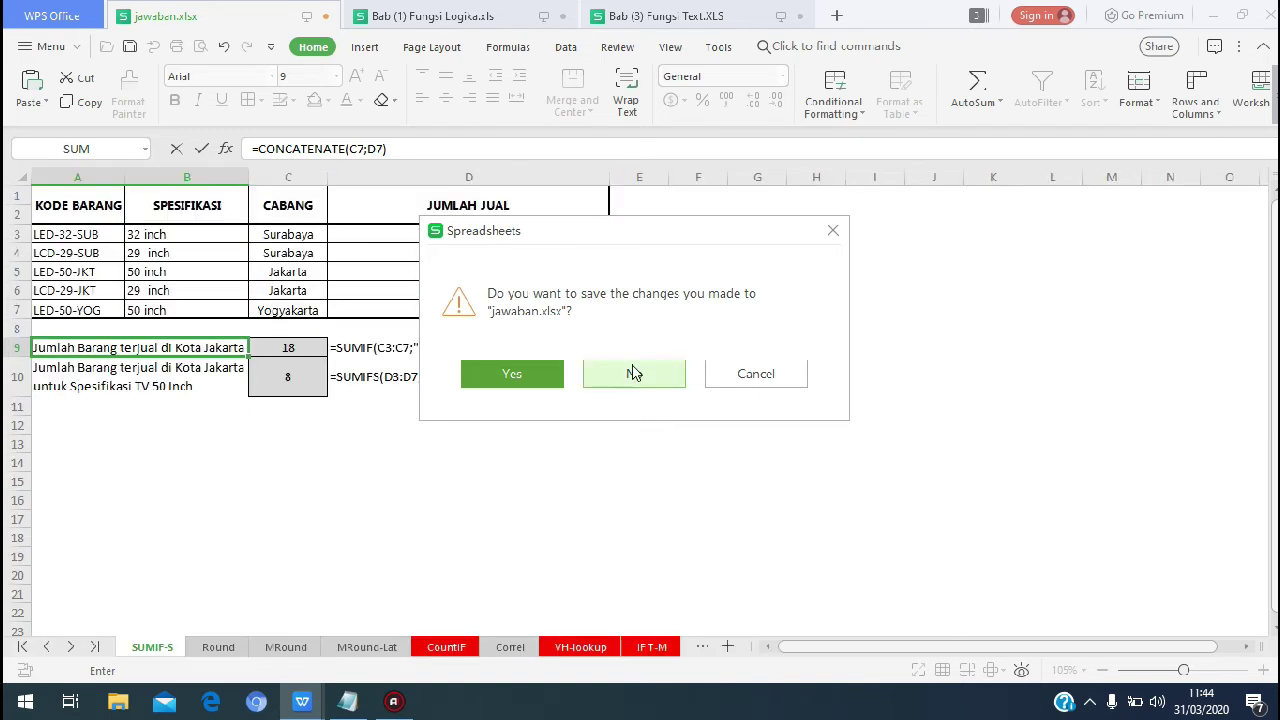
pyautogui.click(634, 373)
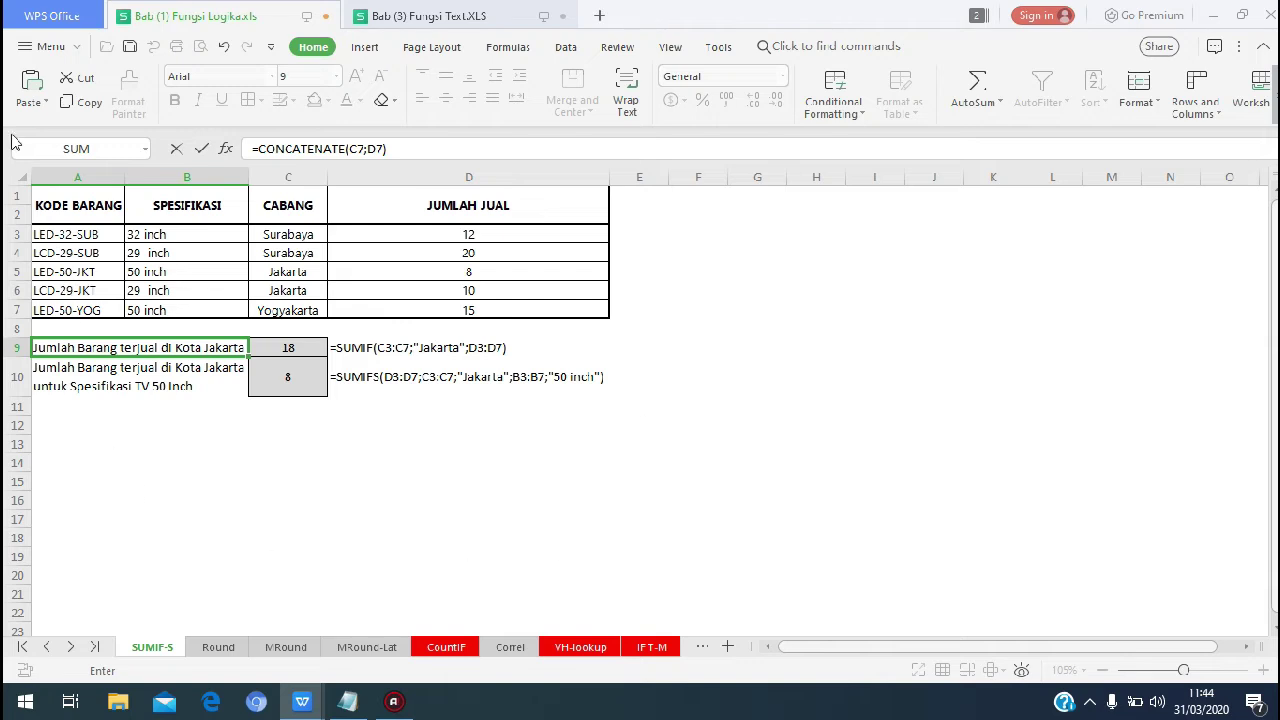
pyautogui.click(443, 16)
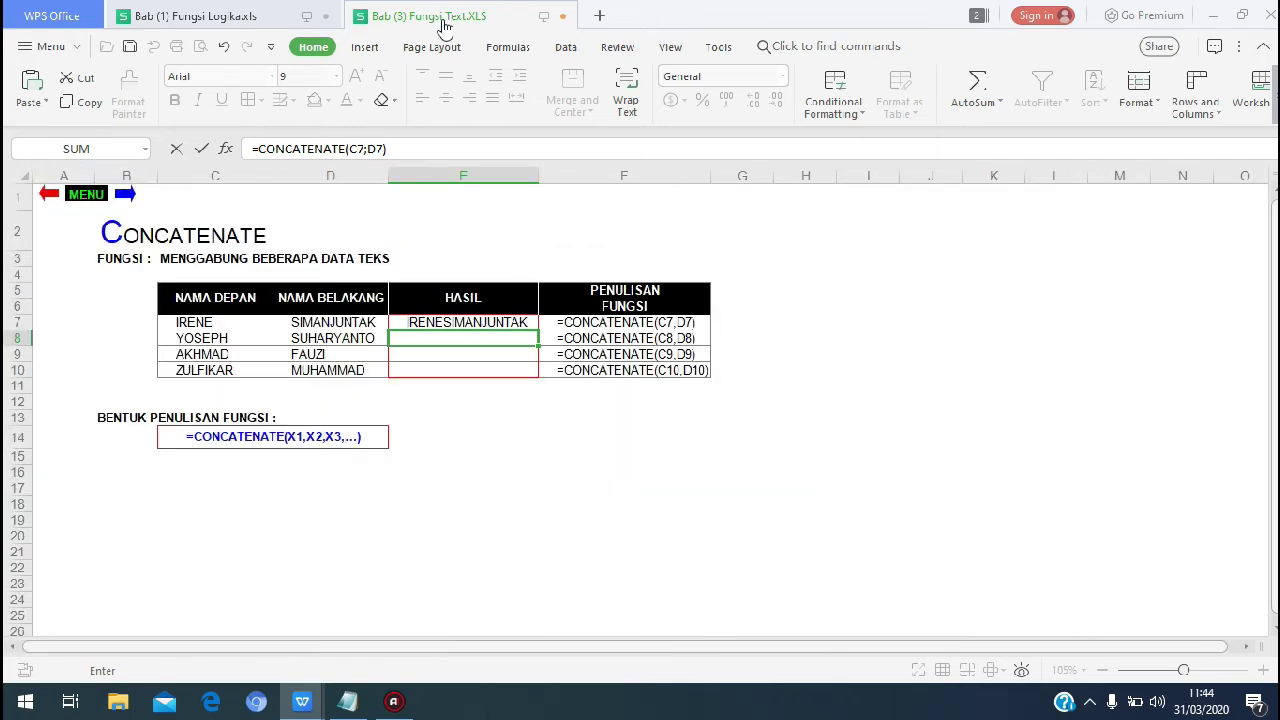
pyautogui.click(480, 323)
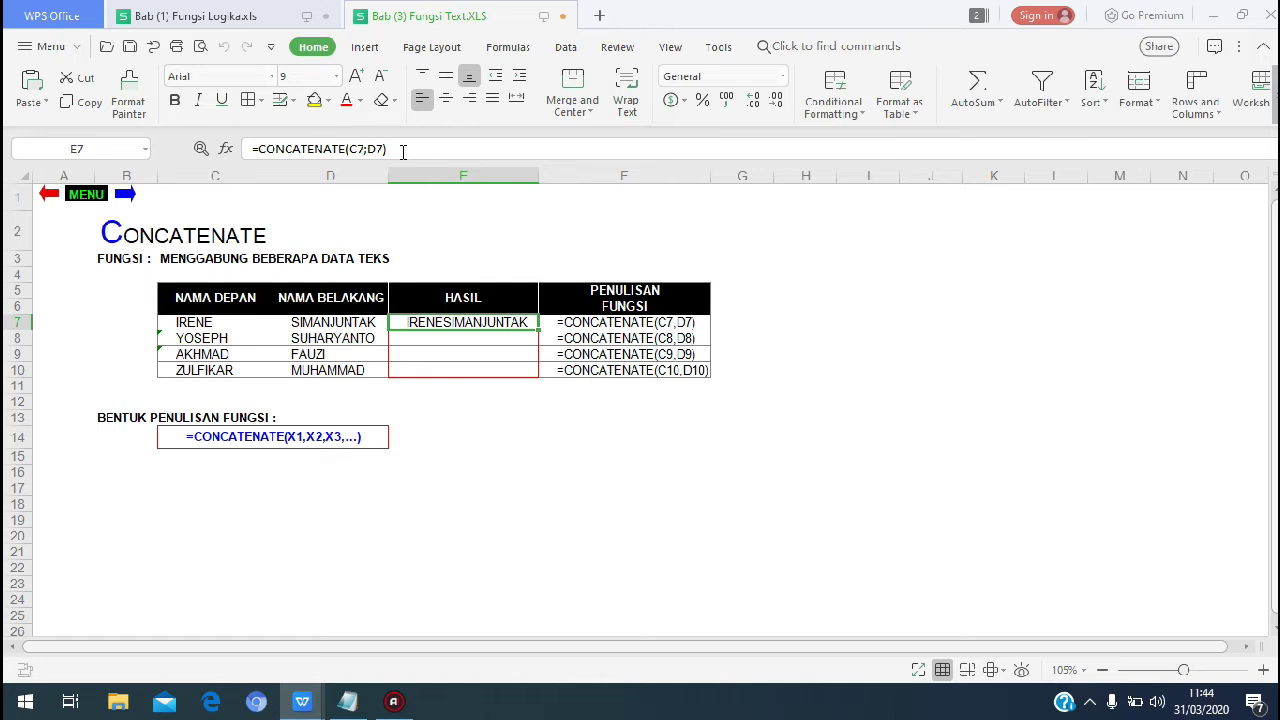
# Step: Fill the CONCATENATE formula from E7 down through E10 of the HASIL column and view the function syntax in C14
pyautogui.click(403, 150)
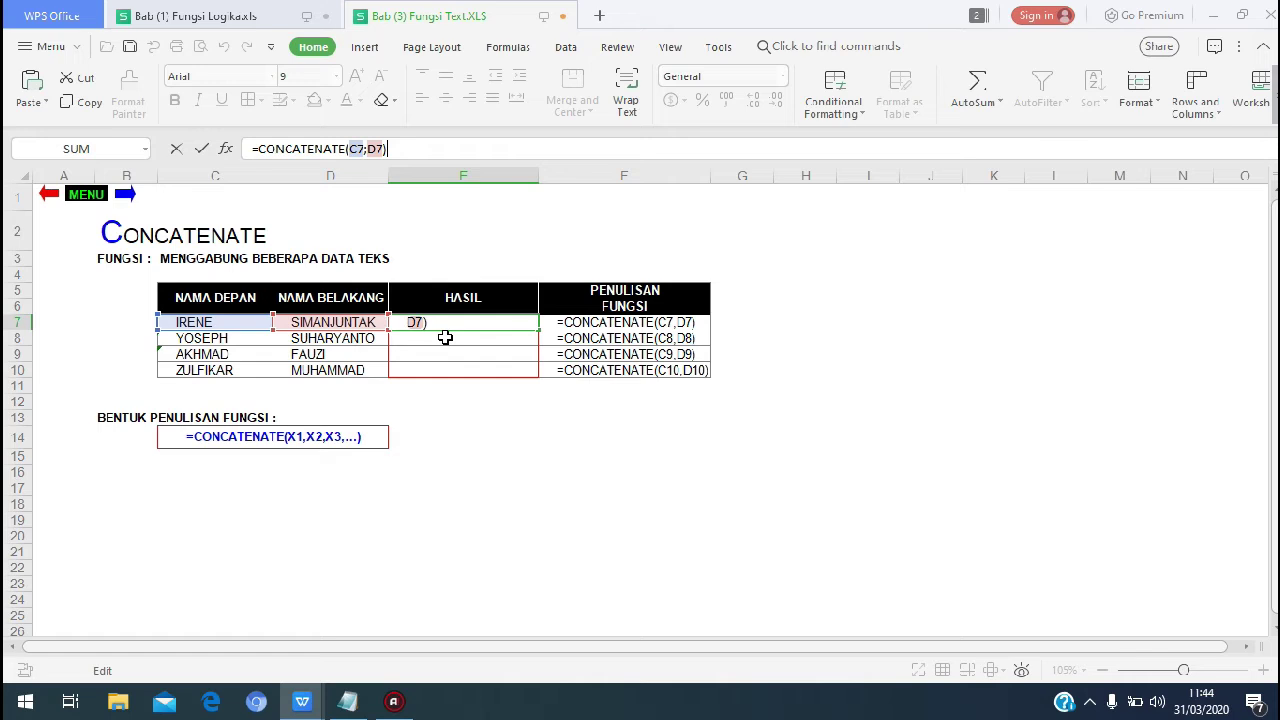
pyautogui.press('Return')
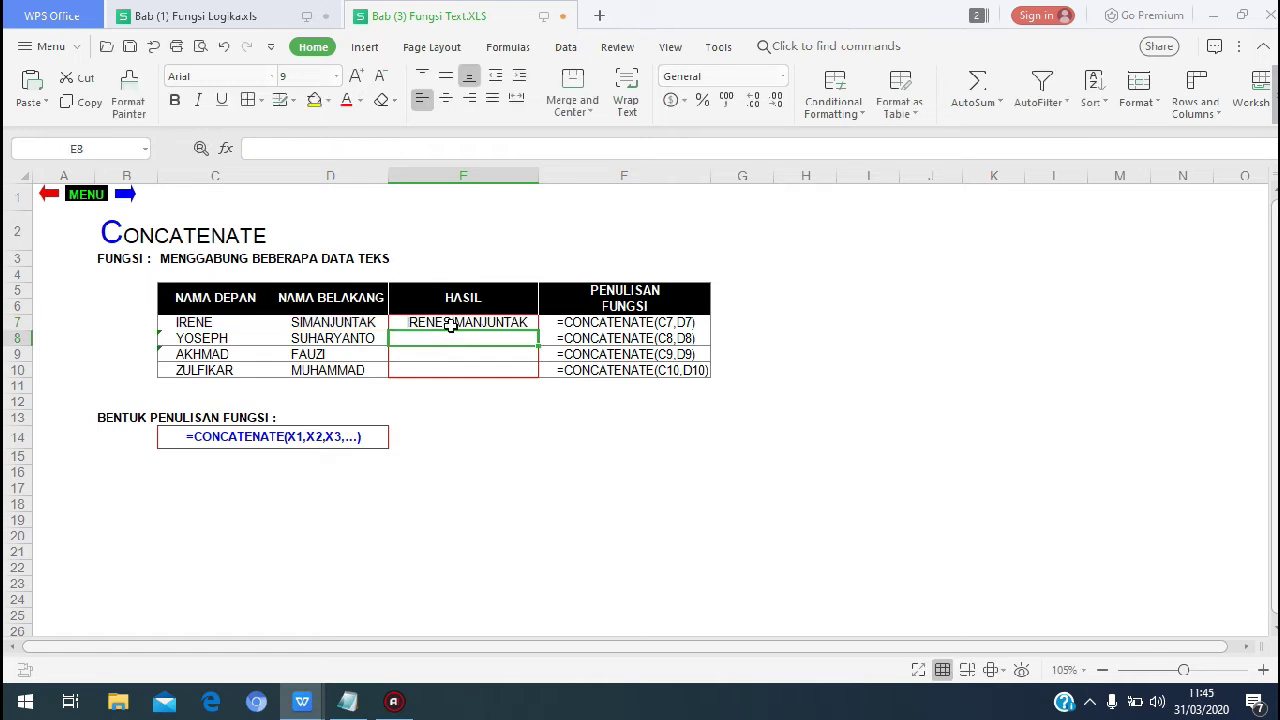
pyautogui.click(455, 320)
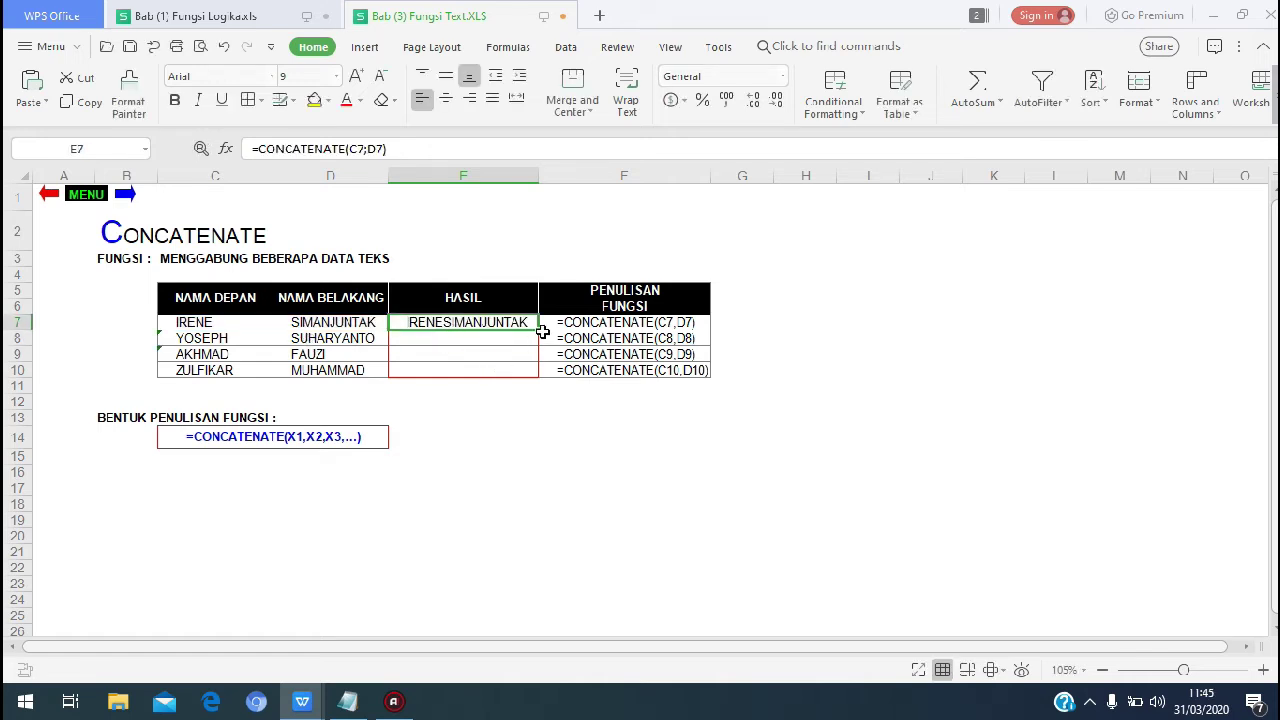
pyautogui.moveTo(539, 328); pyautogui.dragTo(537, 378)
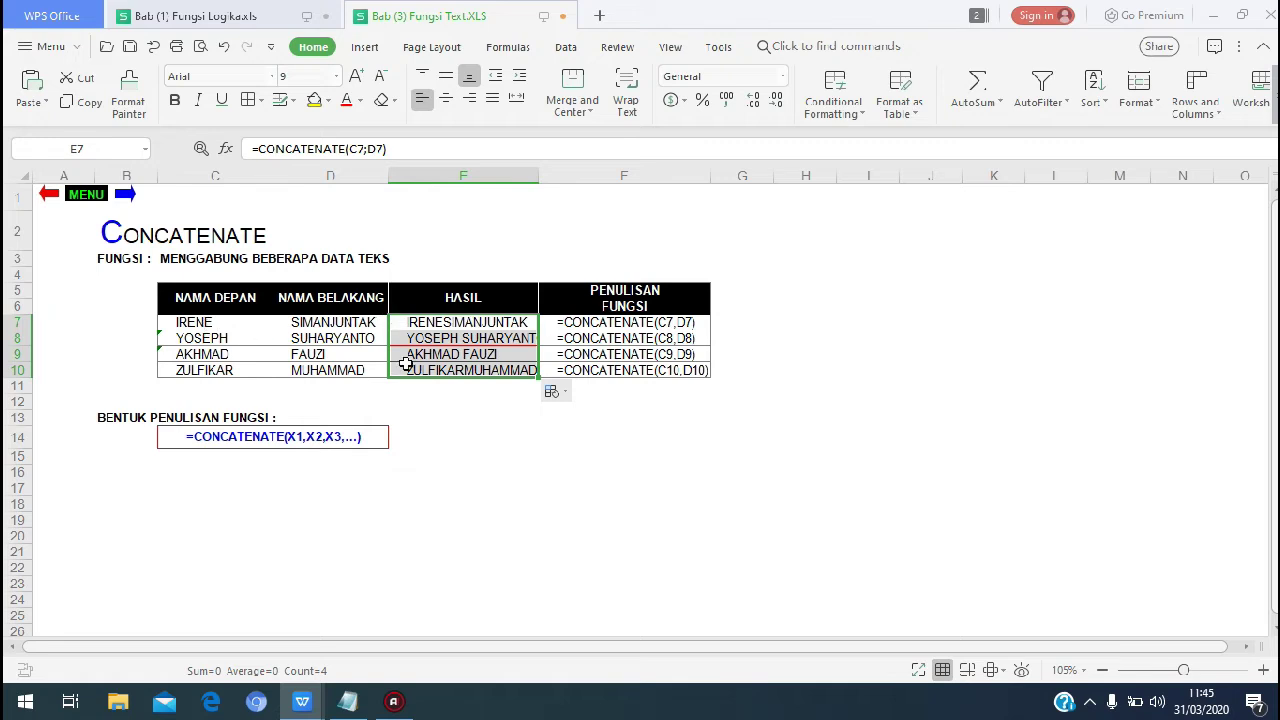
pyautogui.click(252, 440)
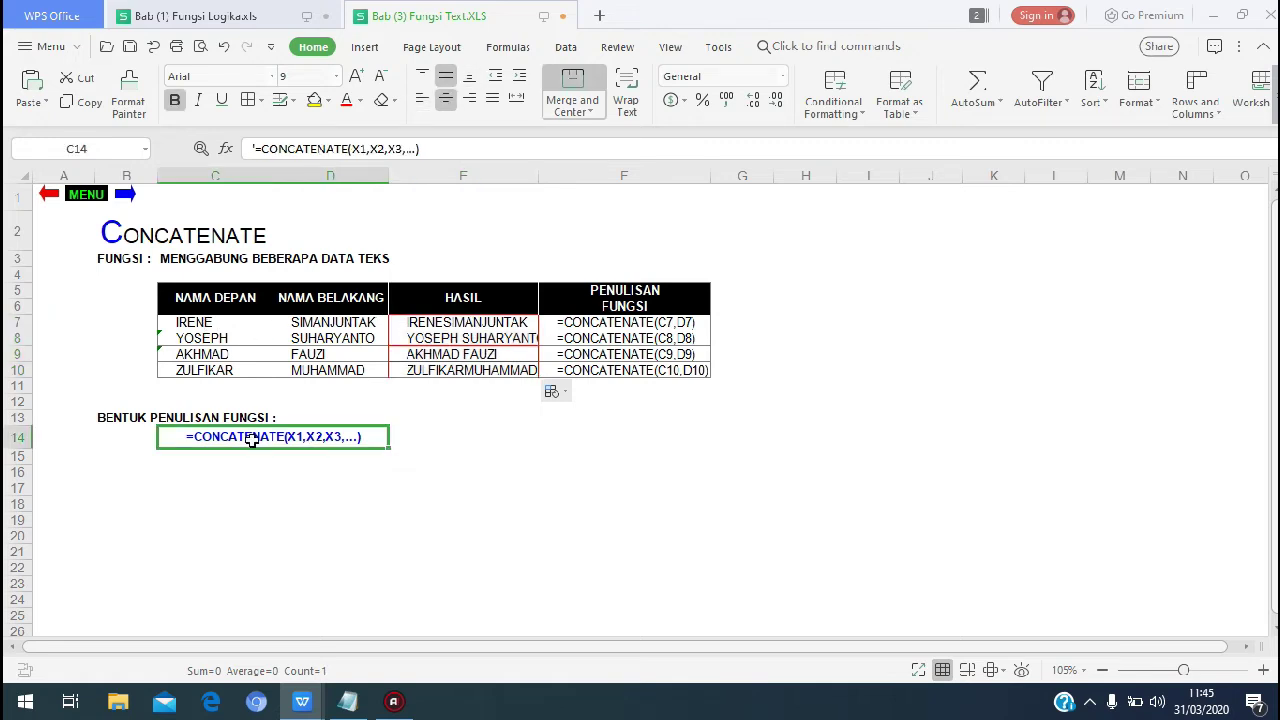
# Step: Return to the FUNGSI TEXT menu sheet, open the DOLLAR exercise and begin the formula =Dola in cell D8
pyautogui.click(74, 193)
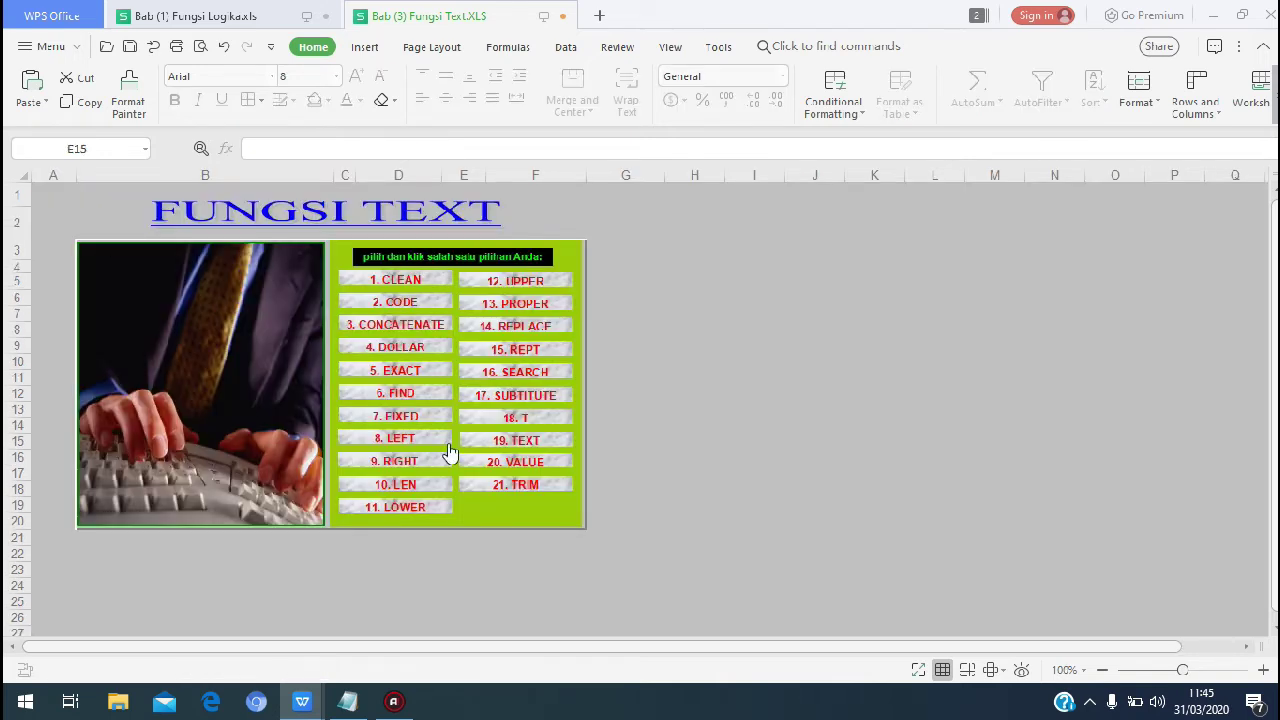
pyautogui.click(388, 346)
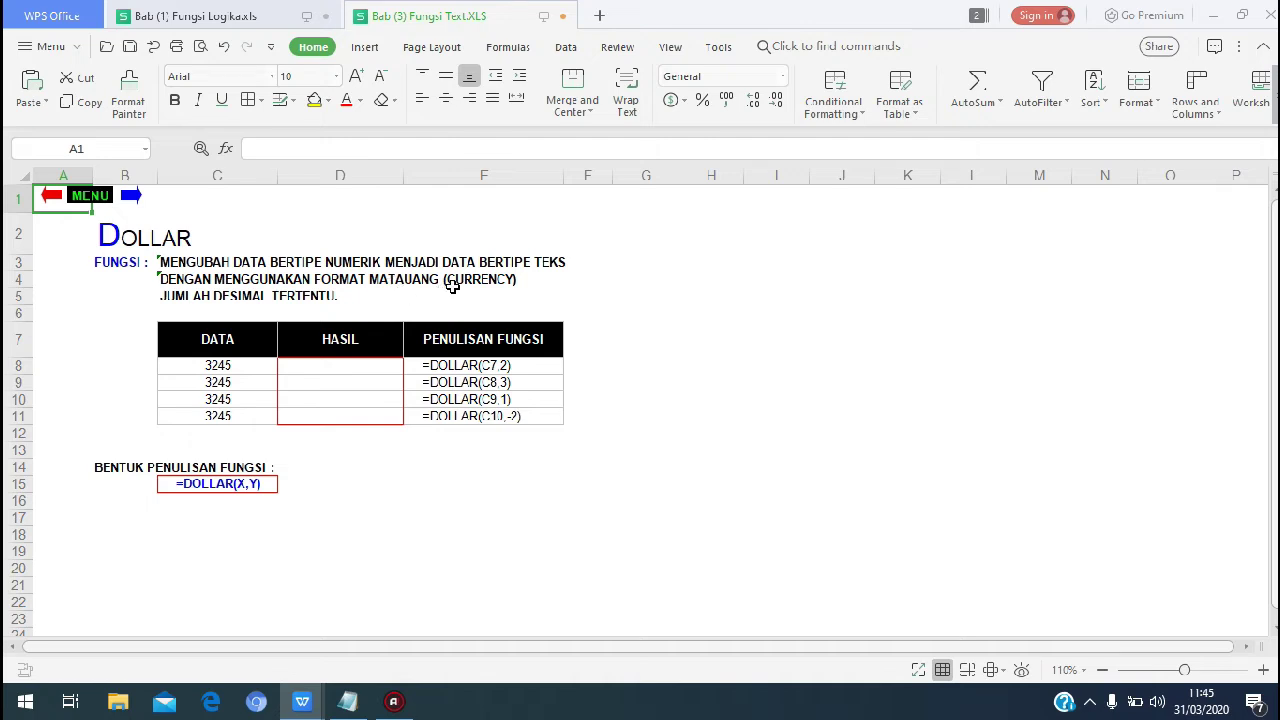
pyautogui.click(339, 368)
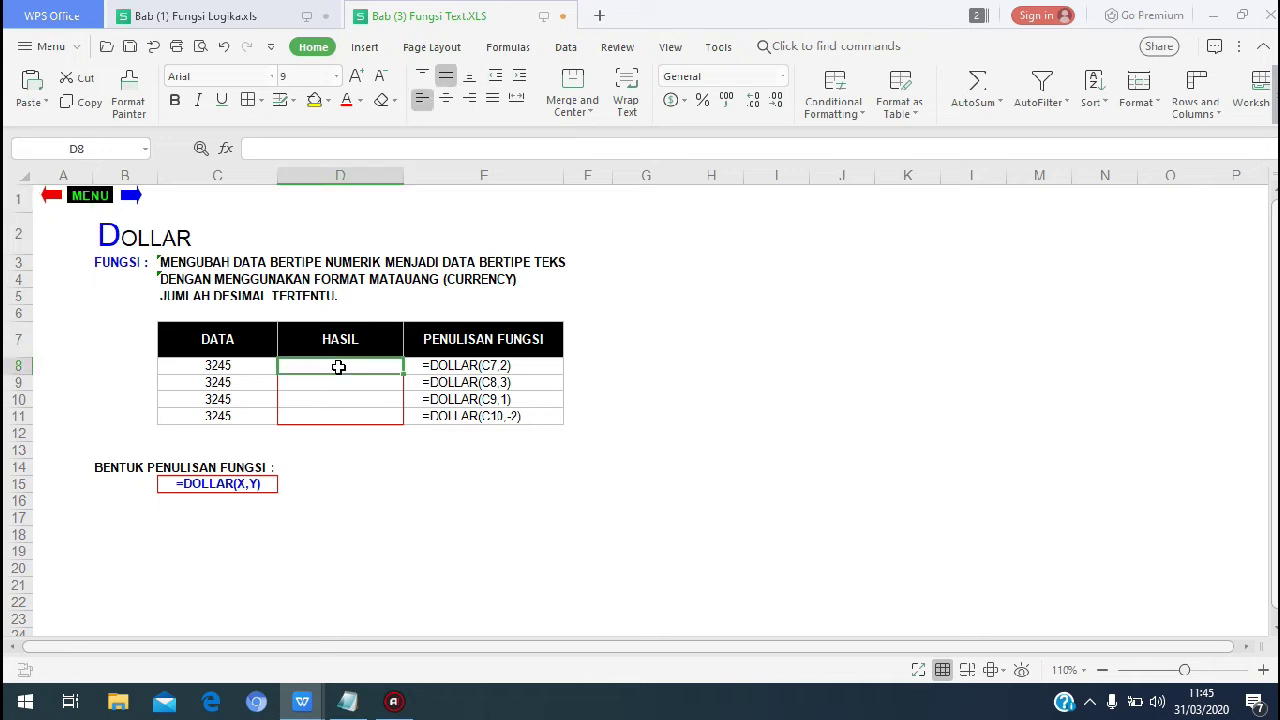
pyautogui.write('=')
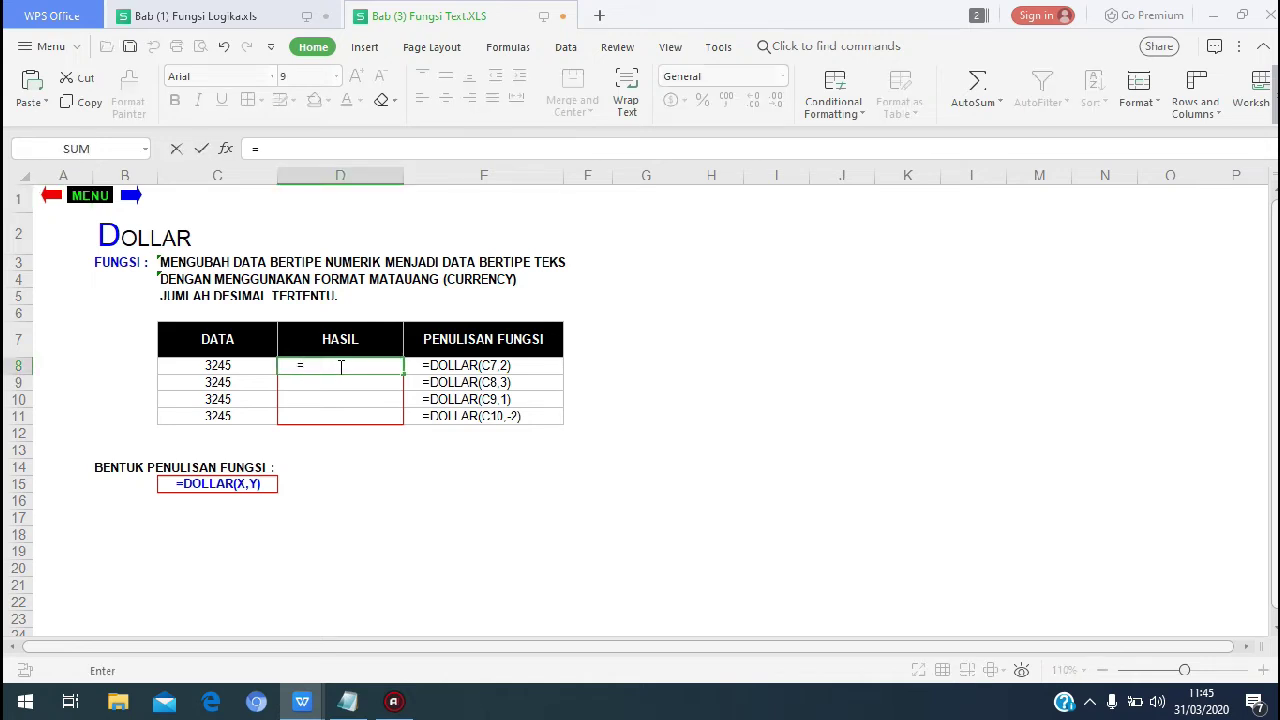
pyautogui.write('D')
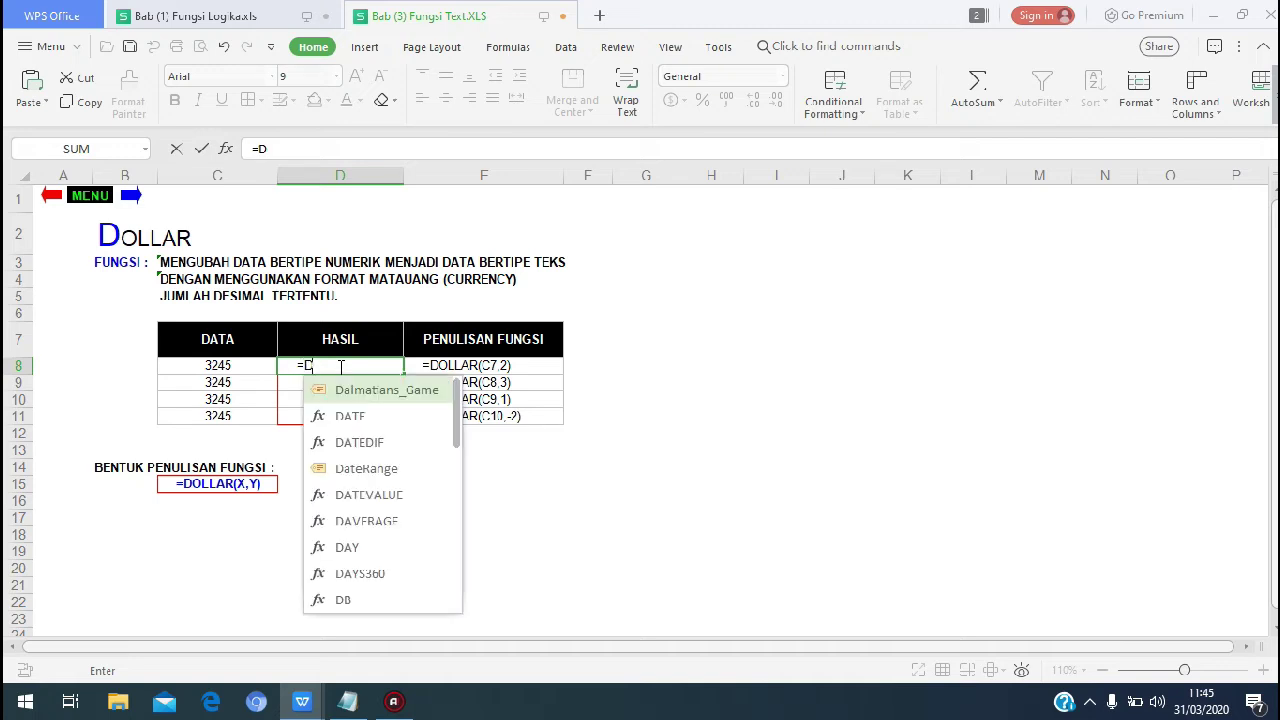
pyautogui.write('ol')
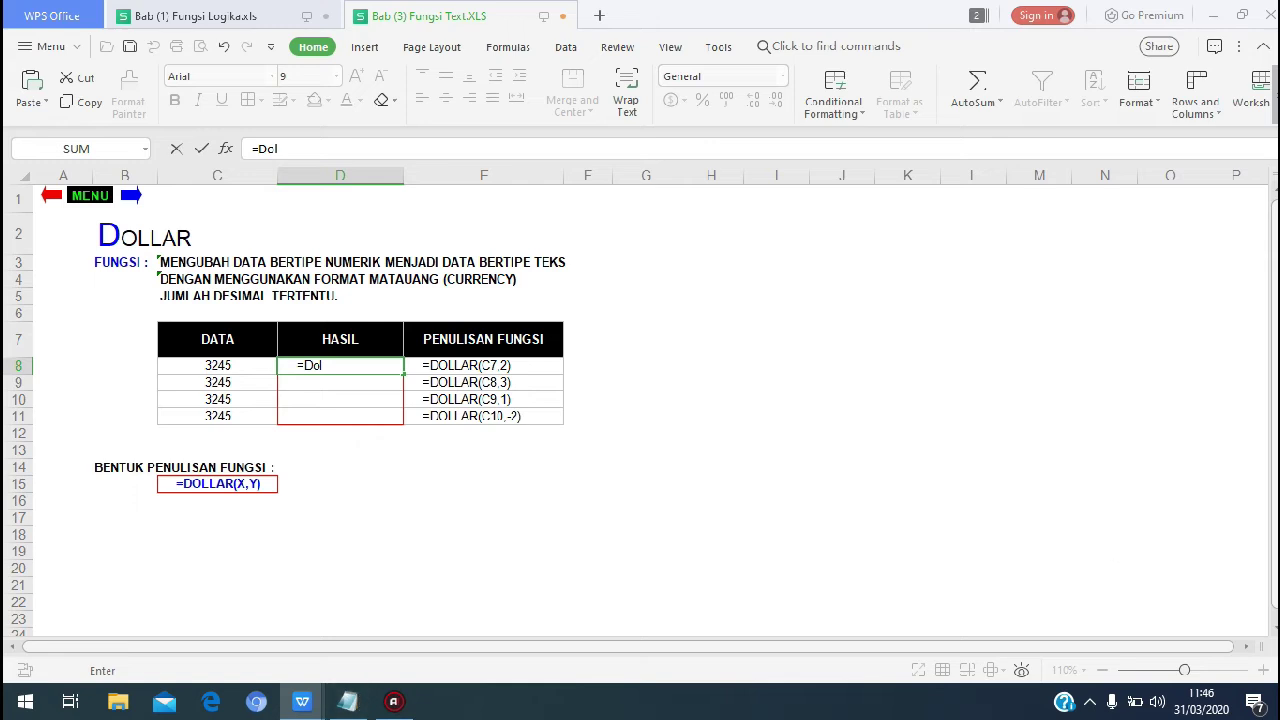
pyautogui.write('a')
# Step: Check the computer's Wi-Fi connection and return to the Bab (3) Fungsi Text workbook
pyautogui.click(1090, 702)
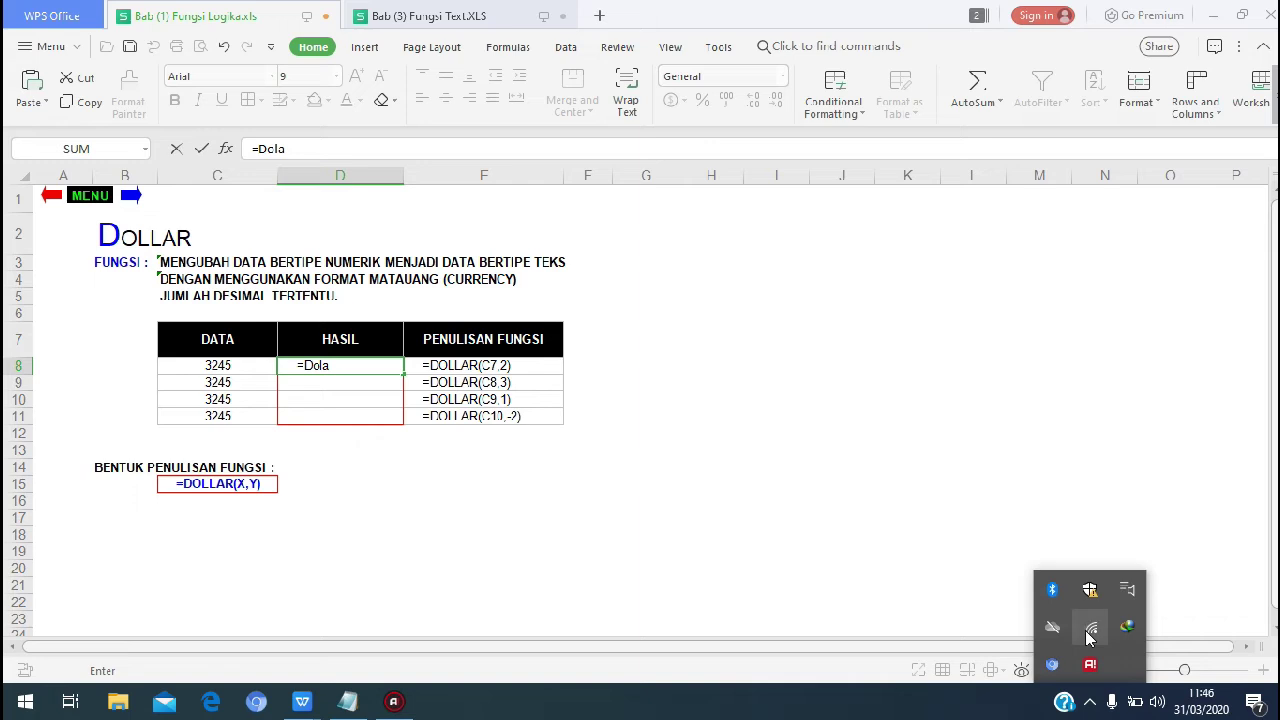
pyautogui.click(1090, 630)
pyautogui.click(1090, 632)
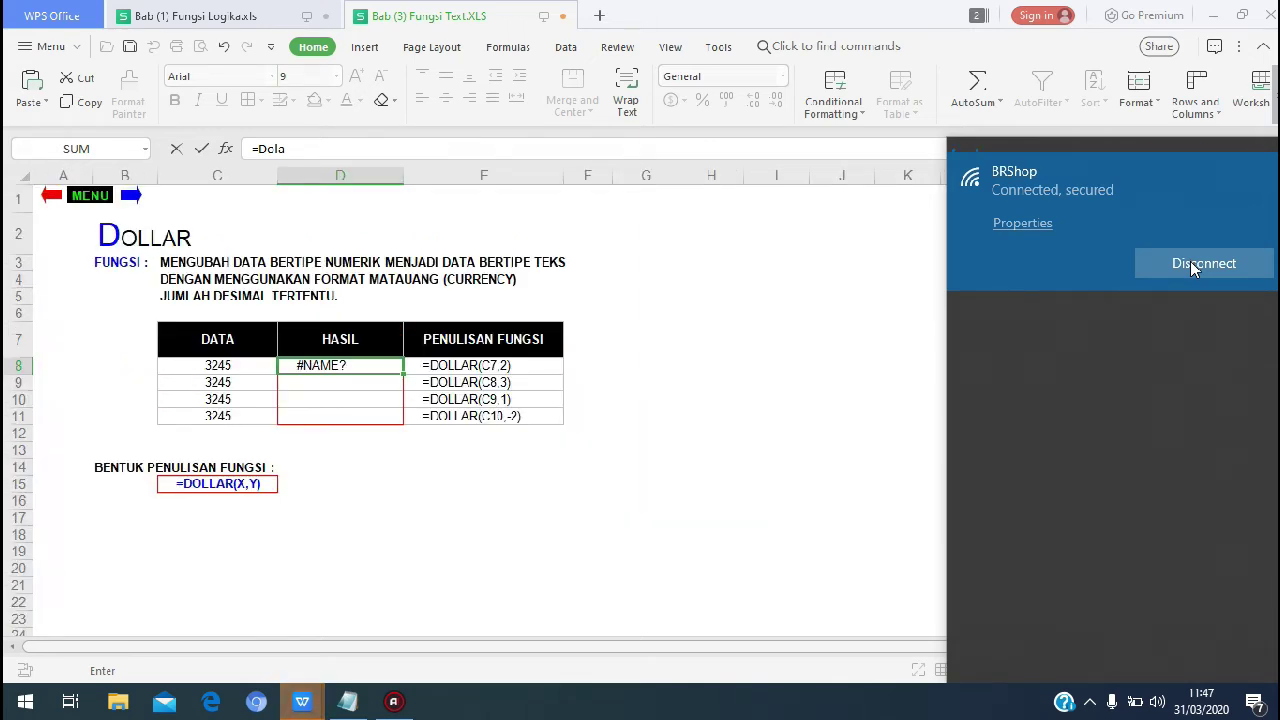
pyautogui.press('Escape')
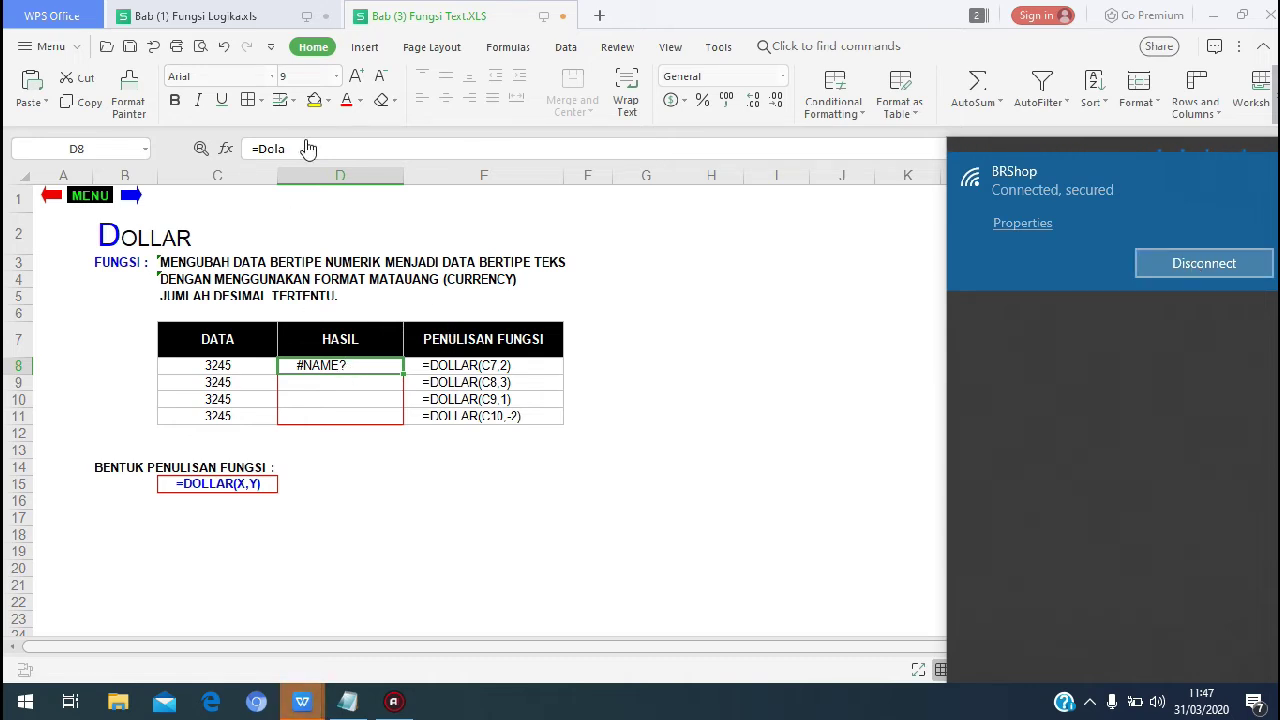
pyautogui.click(300, 705)
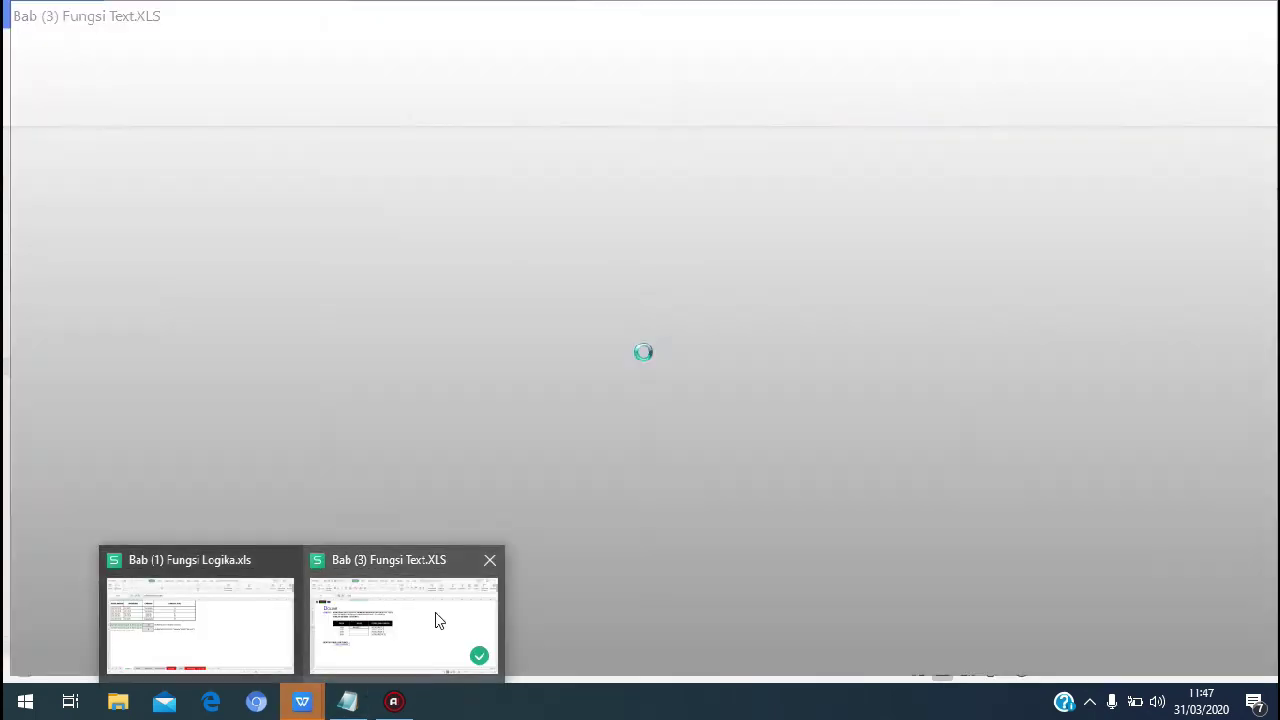
pyautogui.click(435, 612)
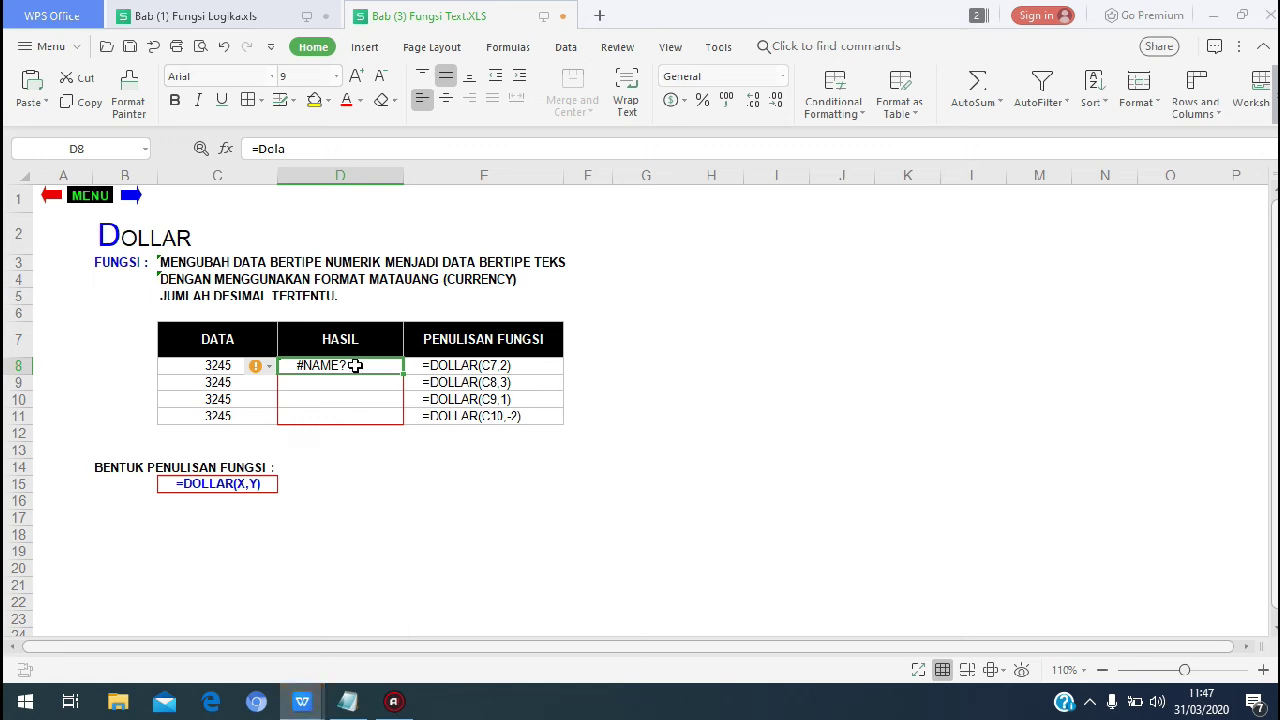
# Step: Try to complete the formula in cell D8 as =Dolar(C8,2)
pyautogui.click(320, 149)
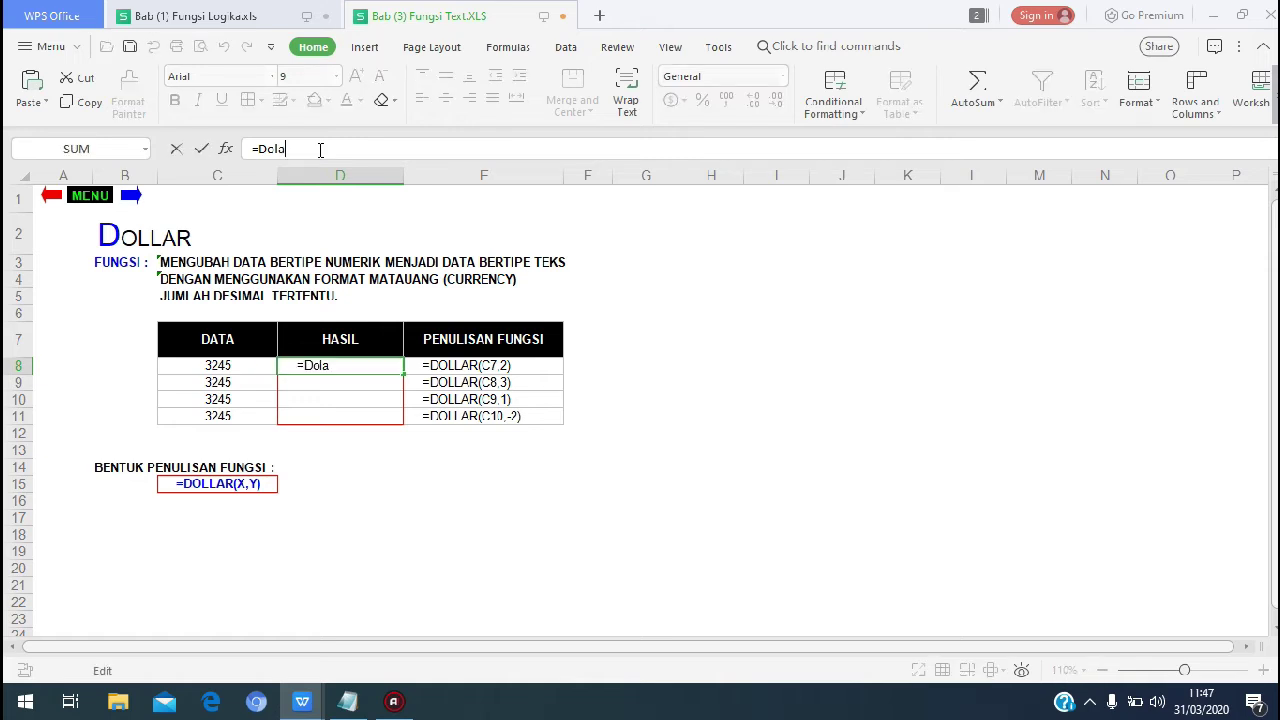
pyautogui.write('r(')
pyautogui.click(256, 365)
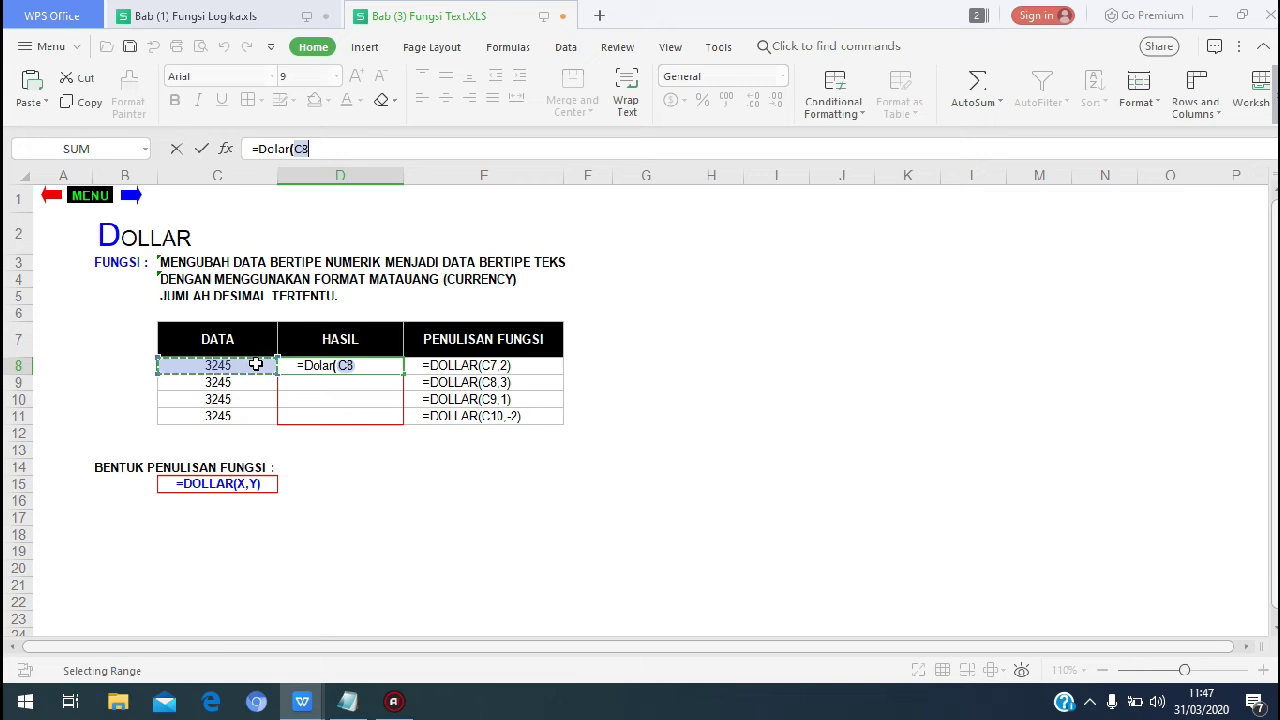
pyautogui.press('Right')
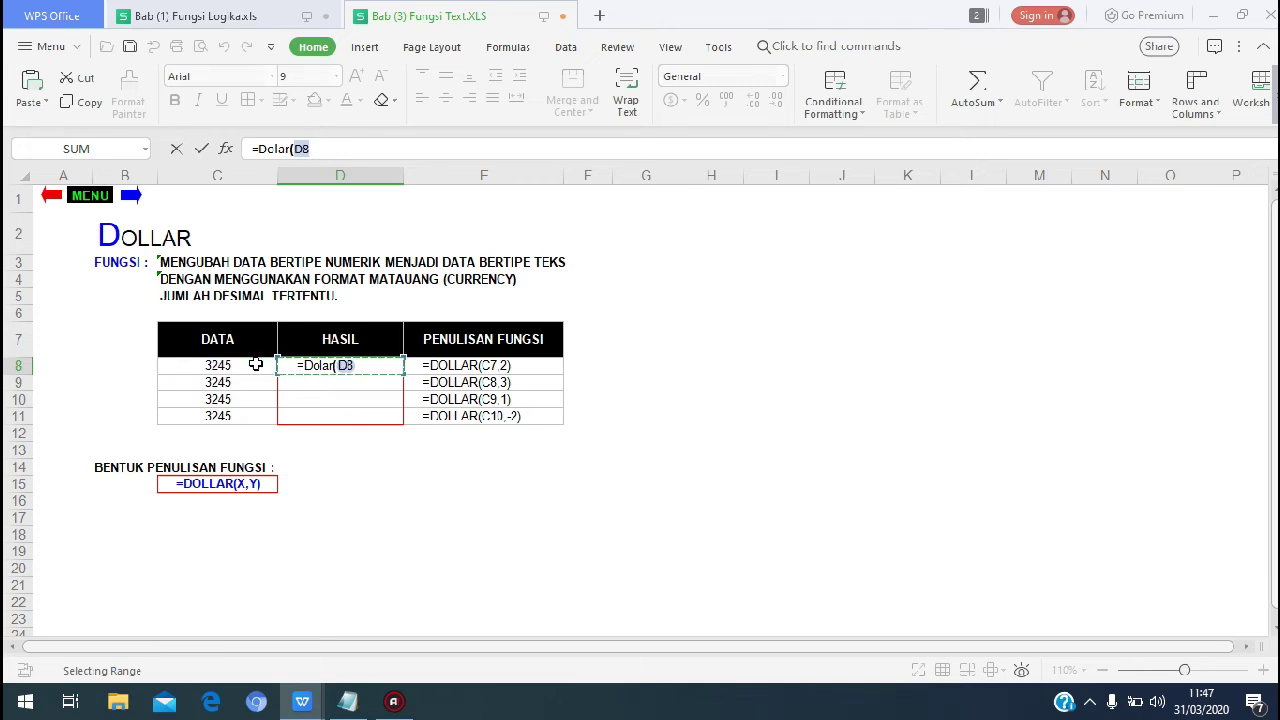
pyautogui.click(256, 365)
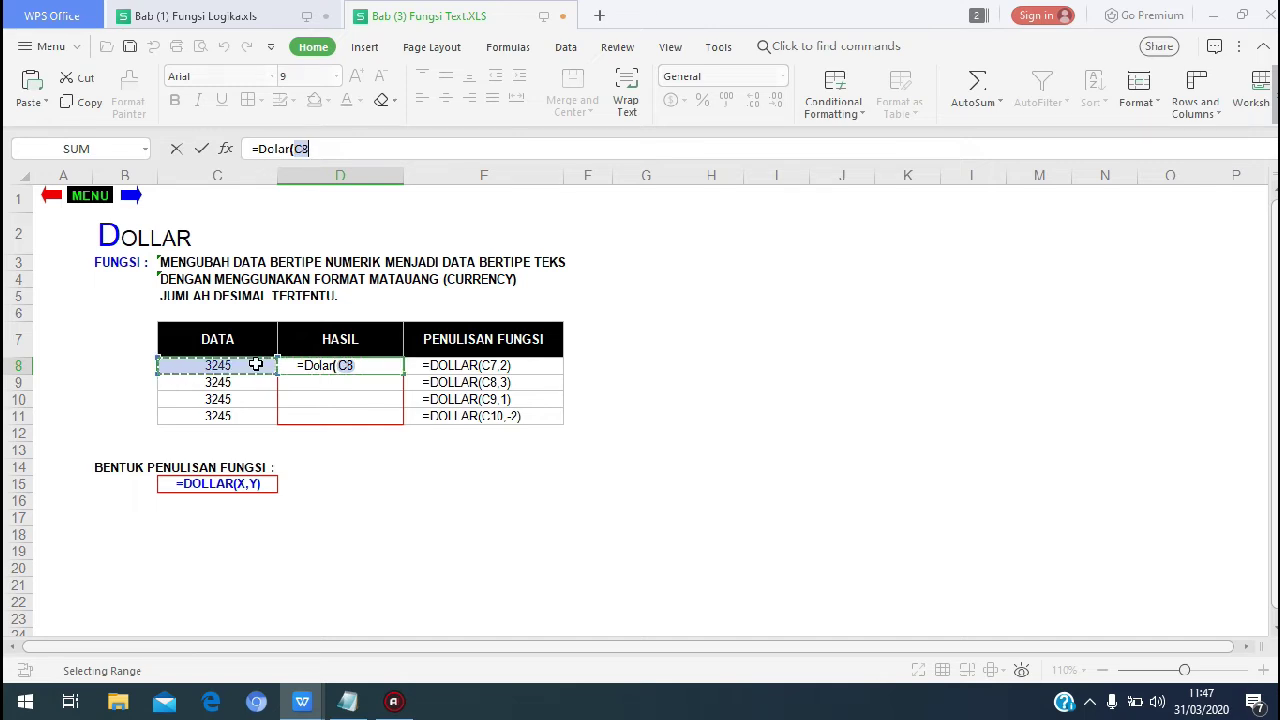
pyautogui.click(363, 366)
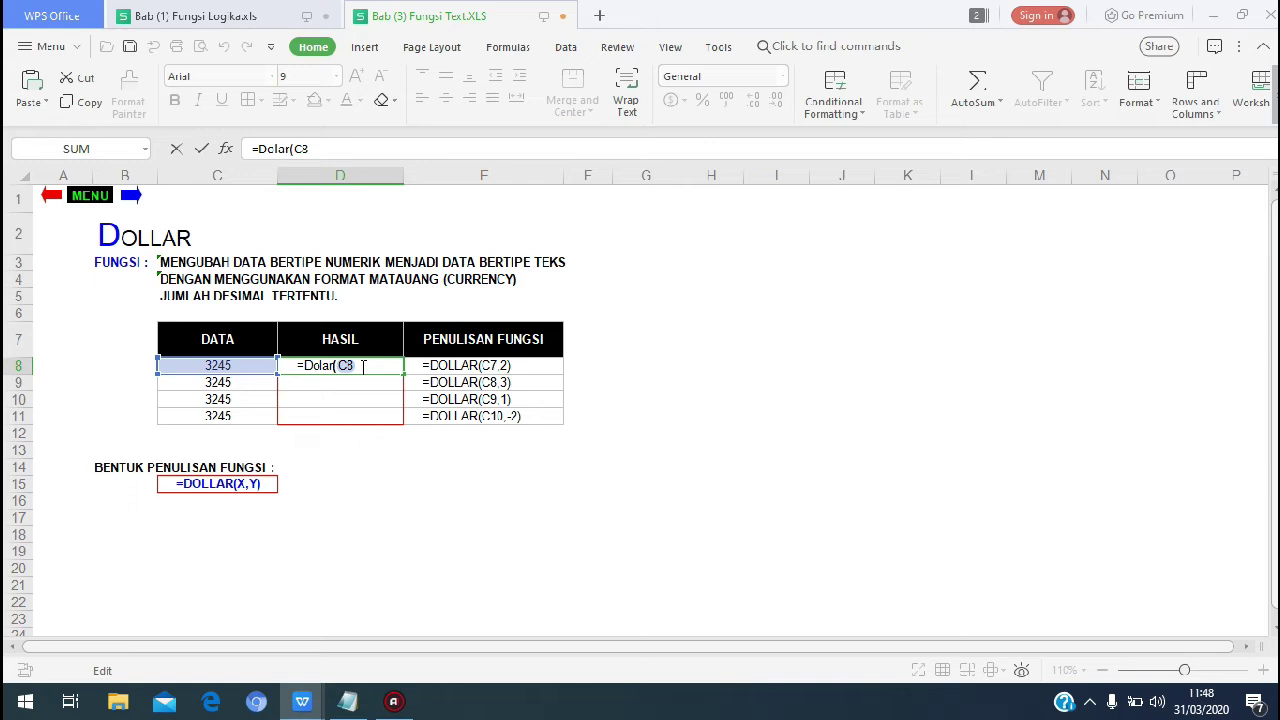
pyautogui.write(',')
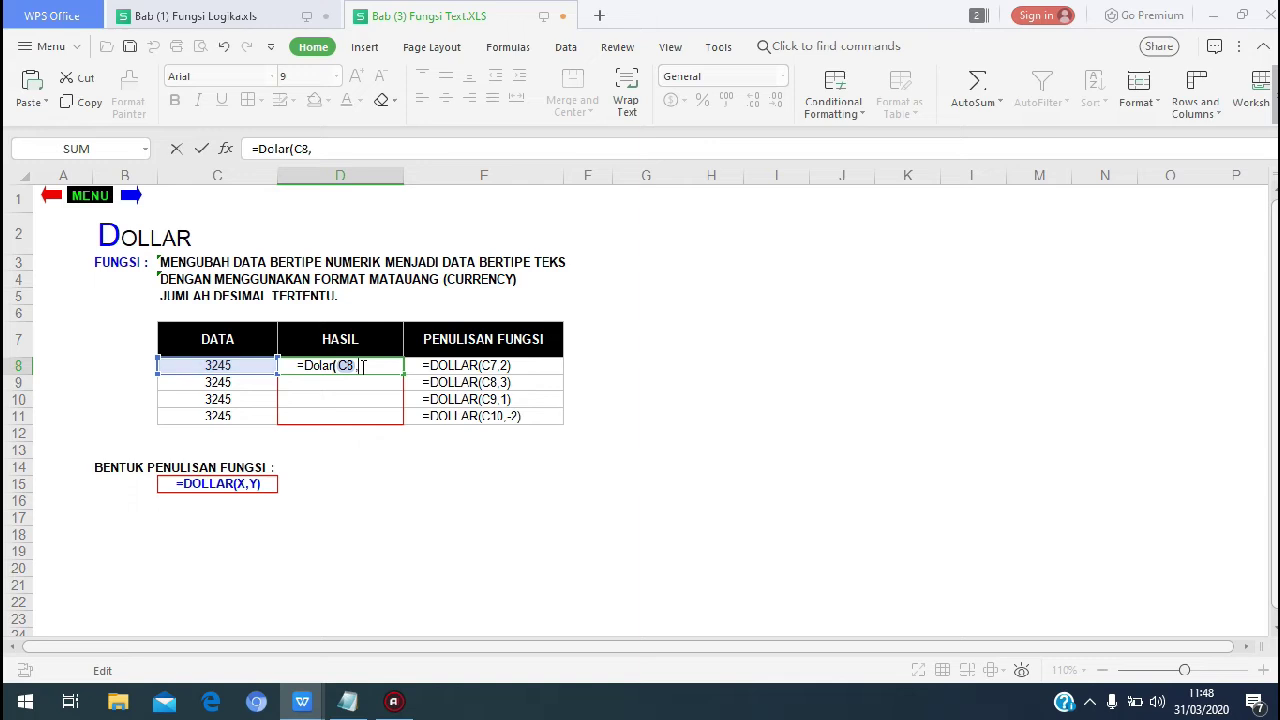
pyautogui.write('2)')
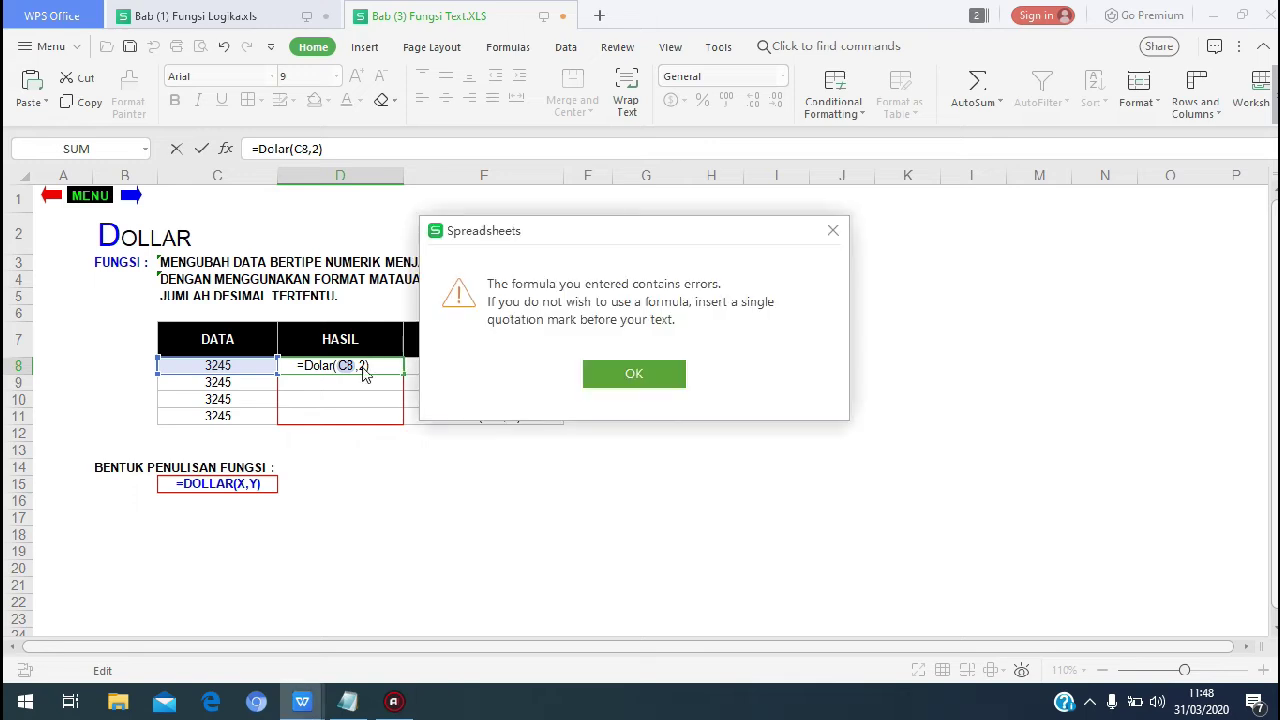
pyautogui.click(831, 234)
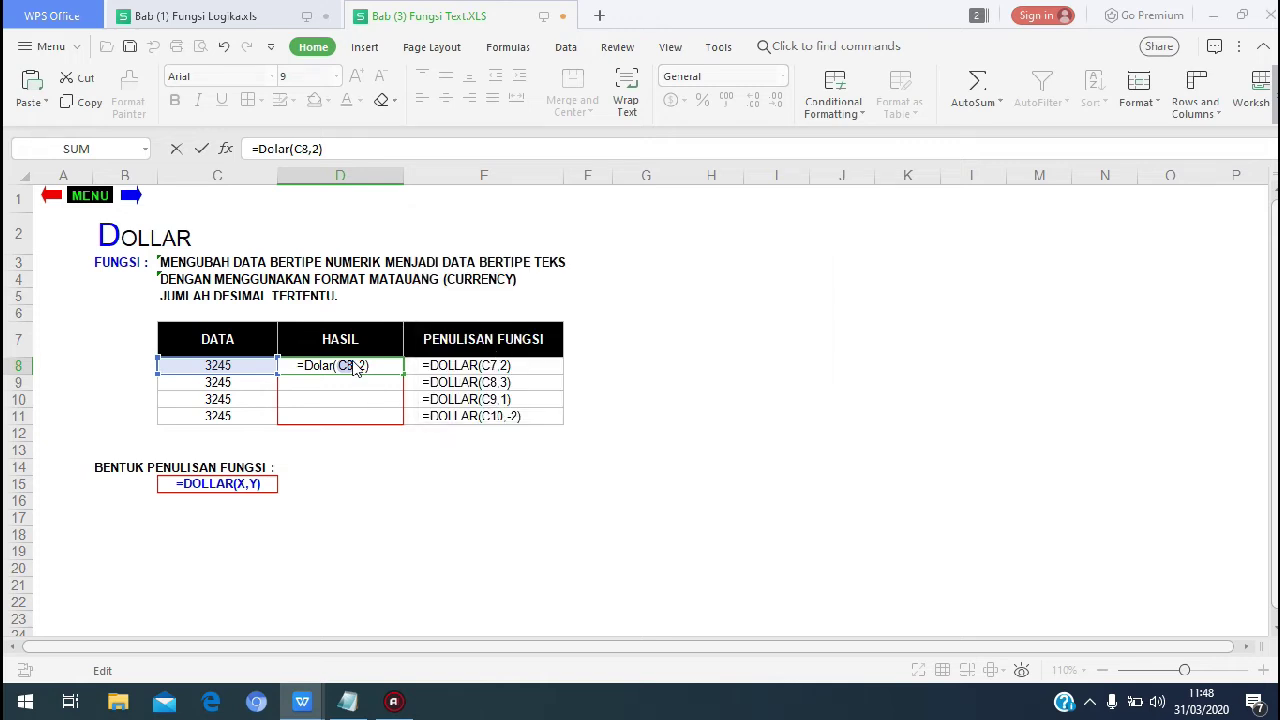
# Step: Replace the comma in the D8 formula with a semicolon and enter it as =Dolar(C8;2)
pyautogui.press('BackSpace')
pyautogui.write('8')
pyautogui.press('BackSpace')
pyautogui.write(';')
pyautogui.press('Return')
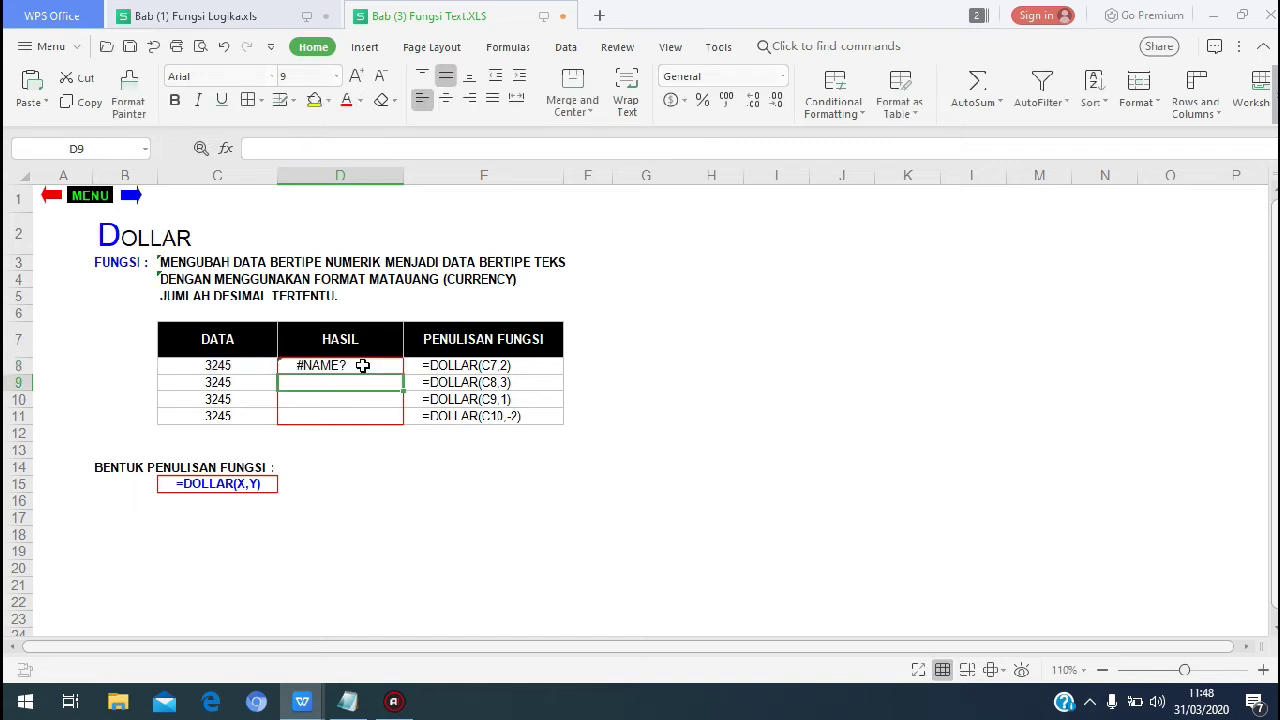
# Step: Try to shorten the formula in cell D8 to =Dolar(C)
pyautogui.click(362, 365)
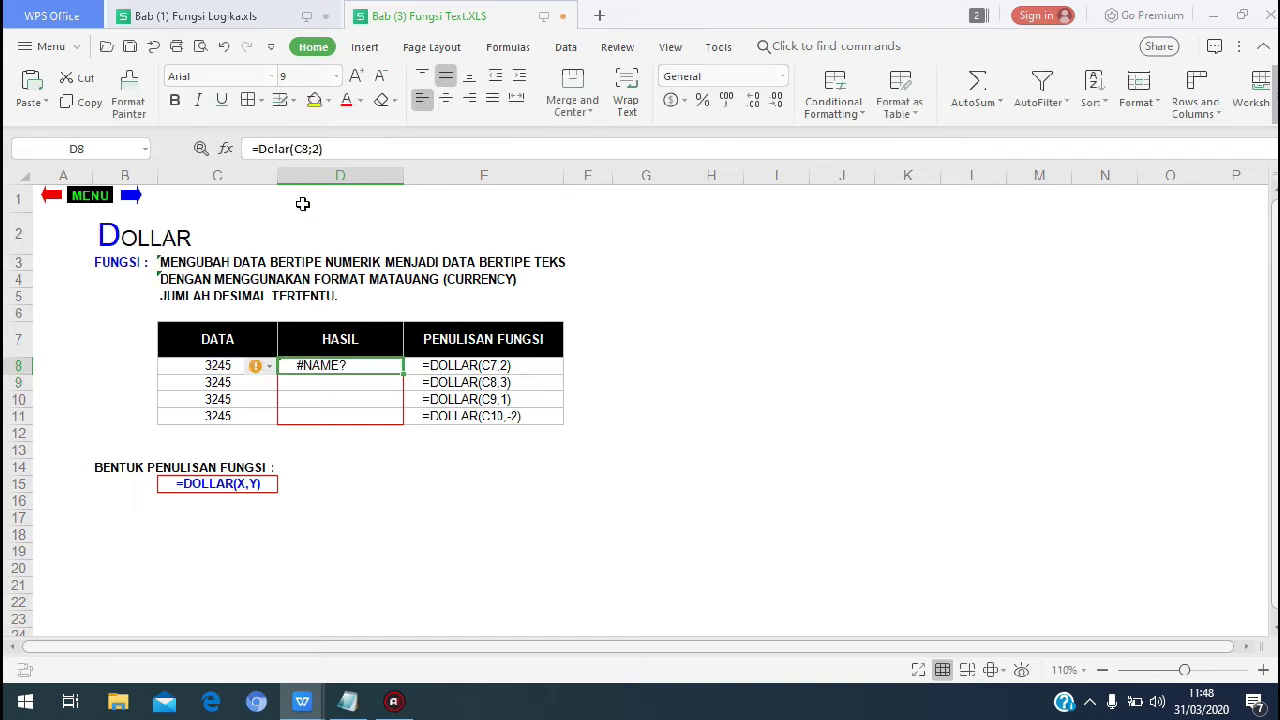
pyautogui.click(324, 148)
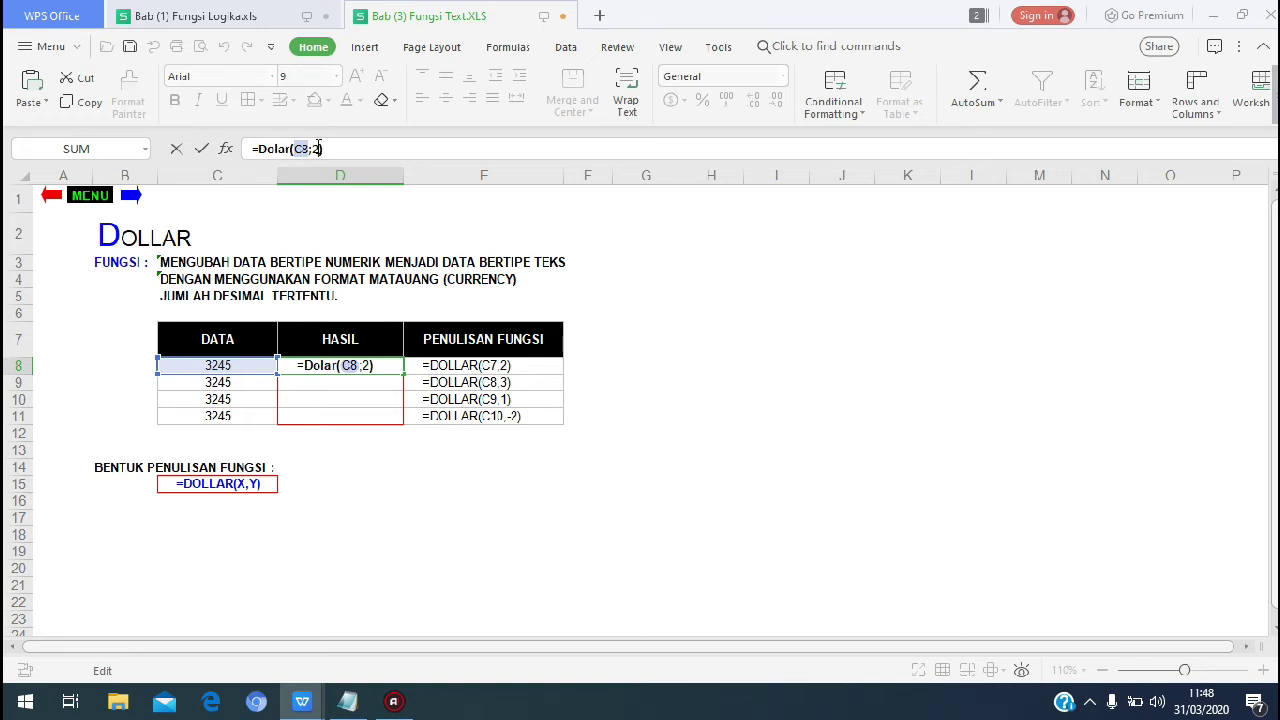
pyautogui.press('BackSpace')
pyautogui.press('BackSpace')
pyautogui.press('BackSpace')
pyautogui.press('BackSpace')
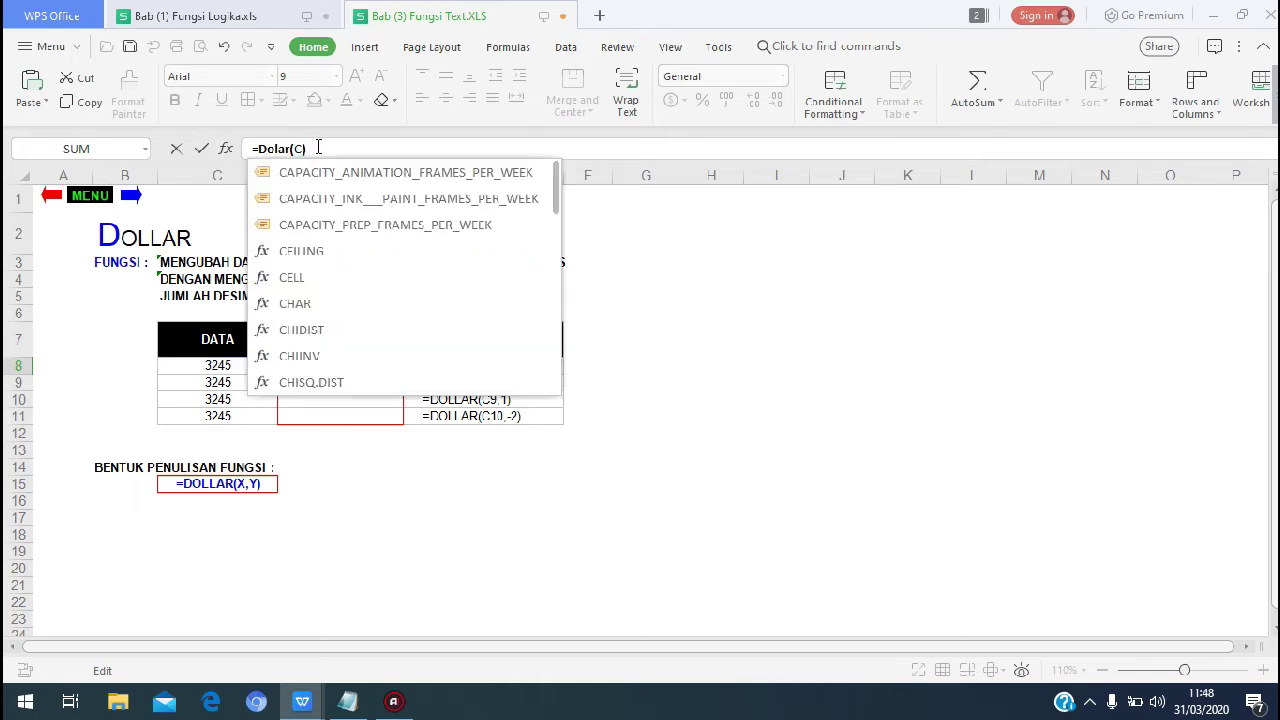
pyautogui.click(302, 150)
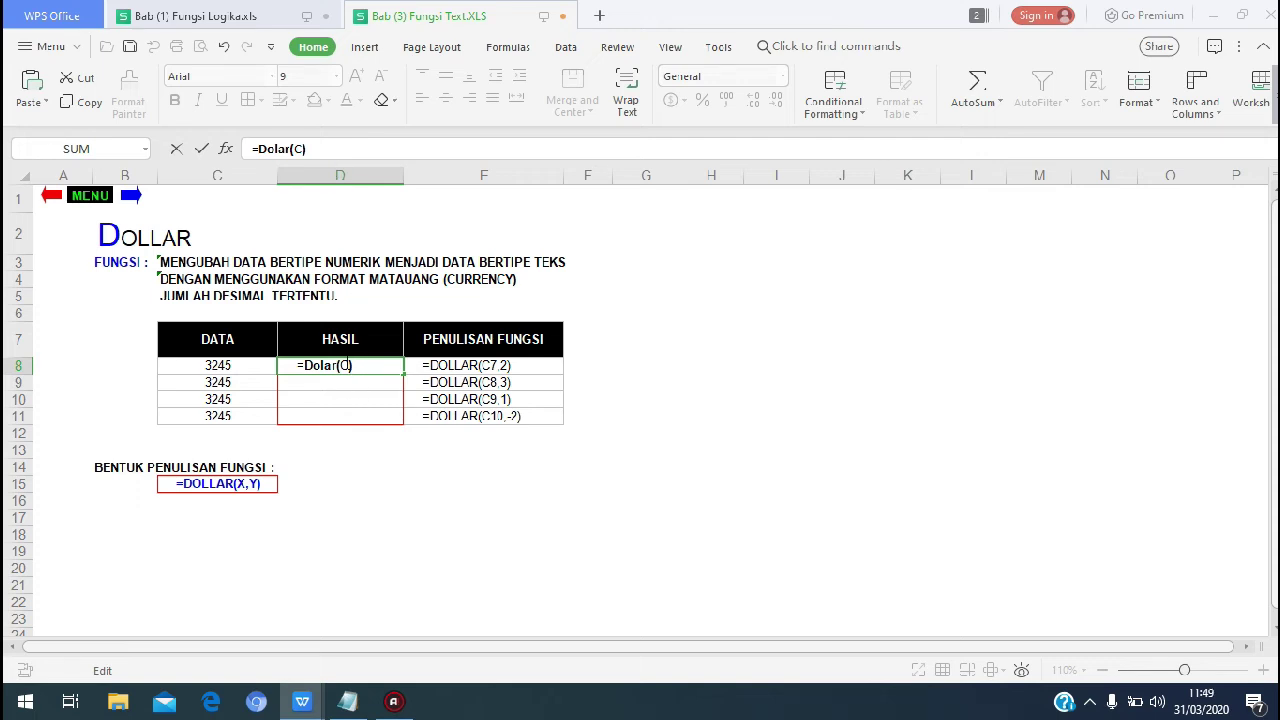
pyautogui.press('Return')
pyautogui.click(622, 372)
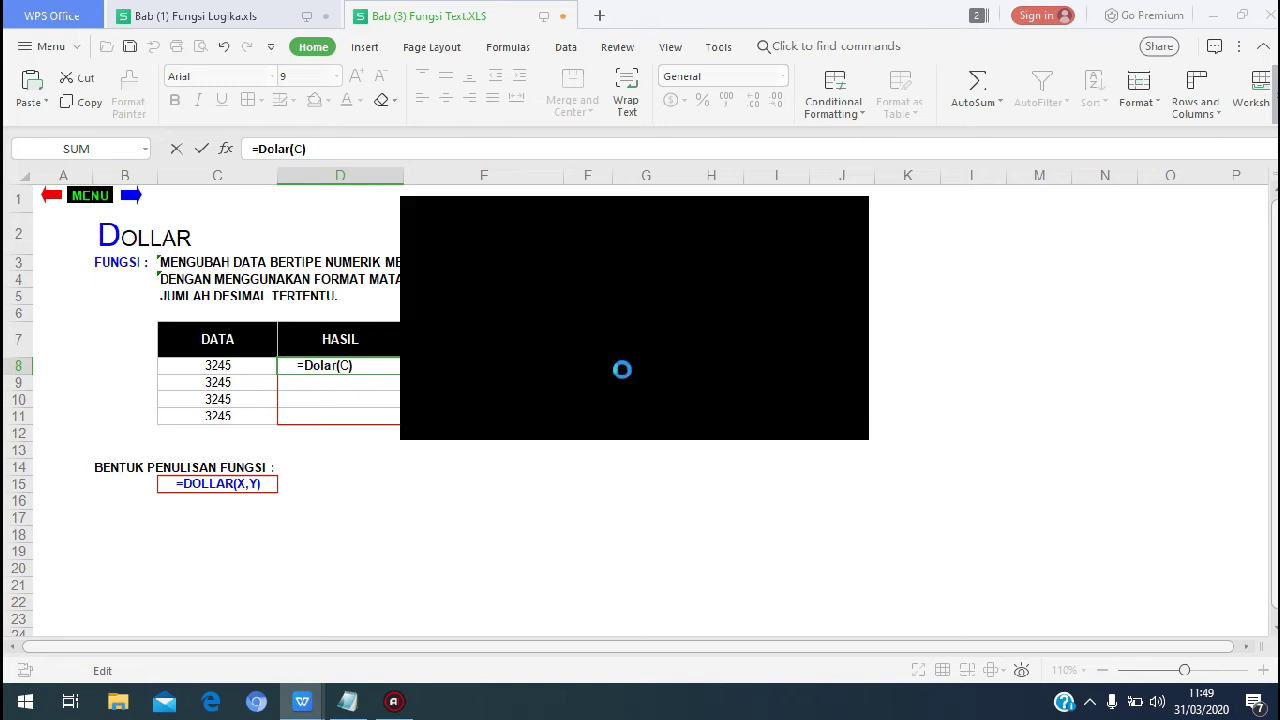
pyautogui.click(625, 372)
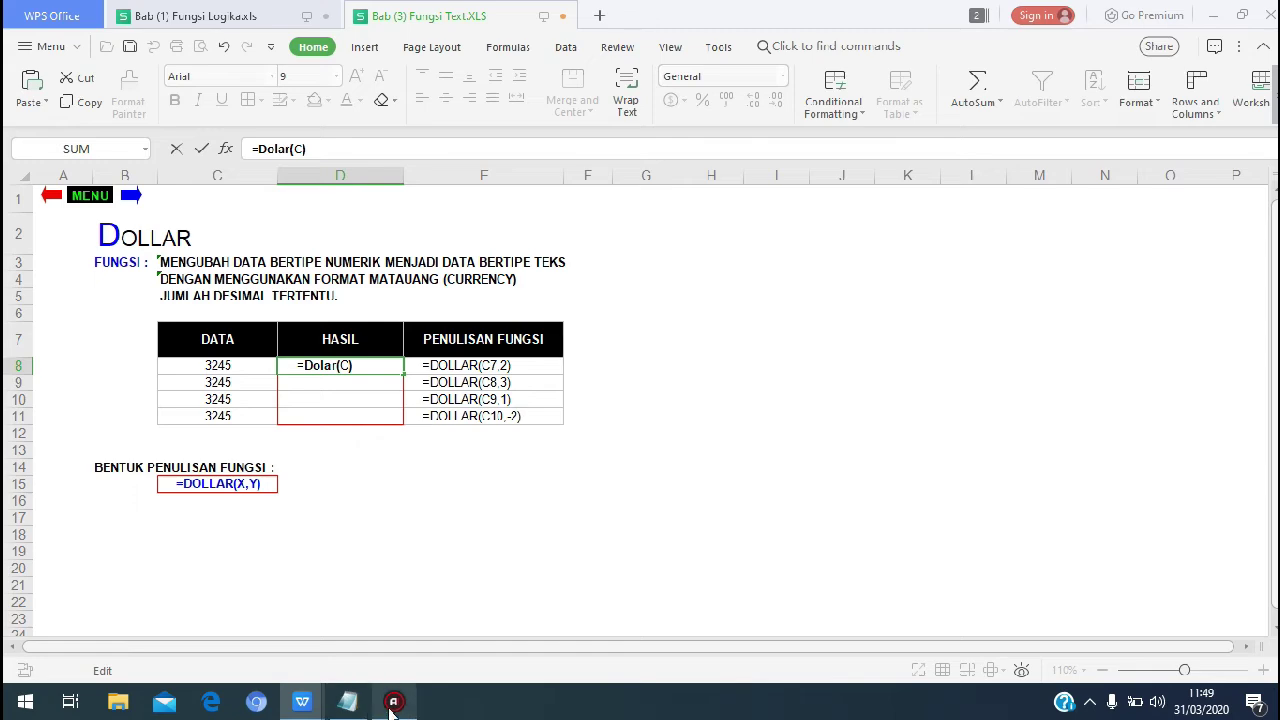
pyautogui.moveTo(391, 708)
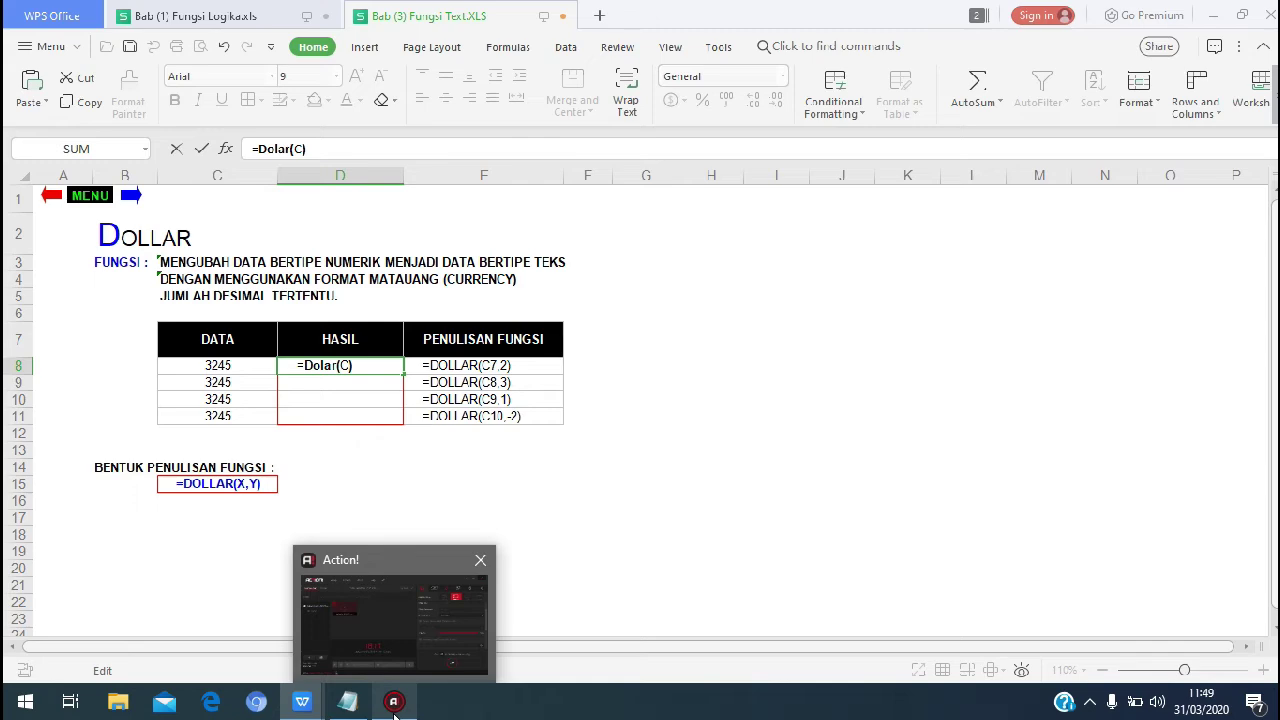
pyautogui.click(393, 702)
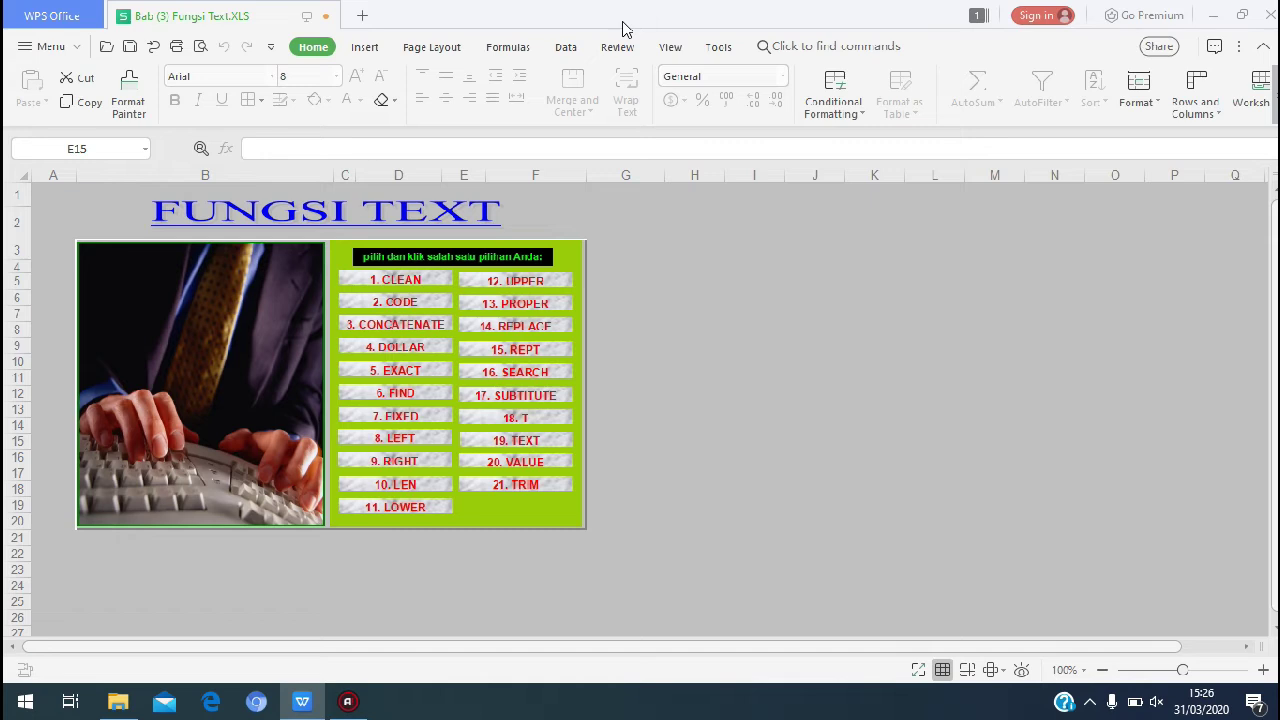
pyautogui.press('XF86AudioLowerVolume')
# Step: Open the DOLLAR exercise from the FUNGSI TEXT menu sheet and select cell D8 in the HASIL column
pyautogui.click(403, 346)
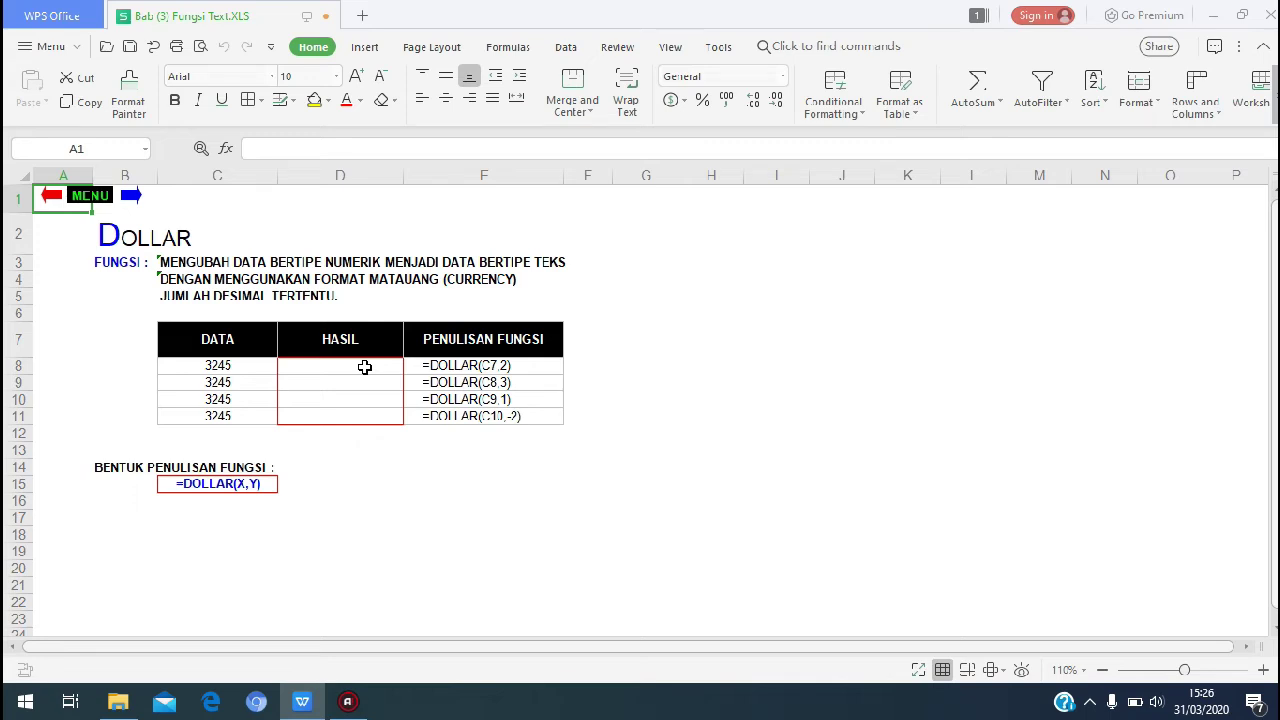
pyautogui.click(364, 367)
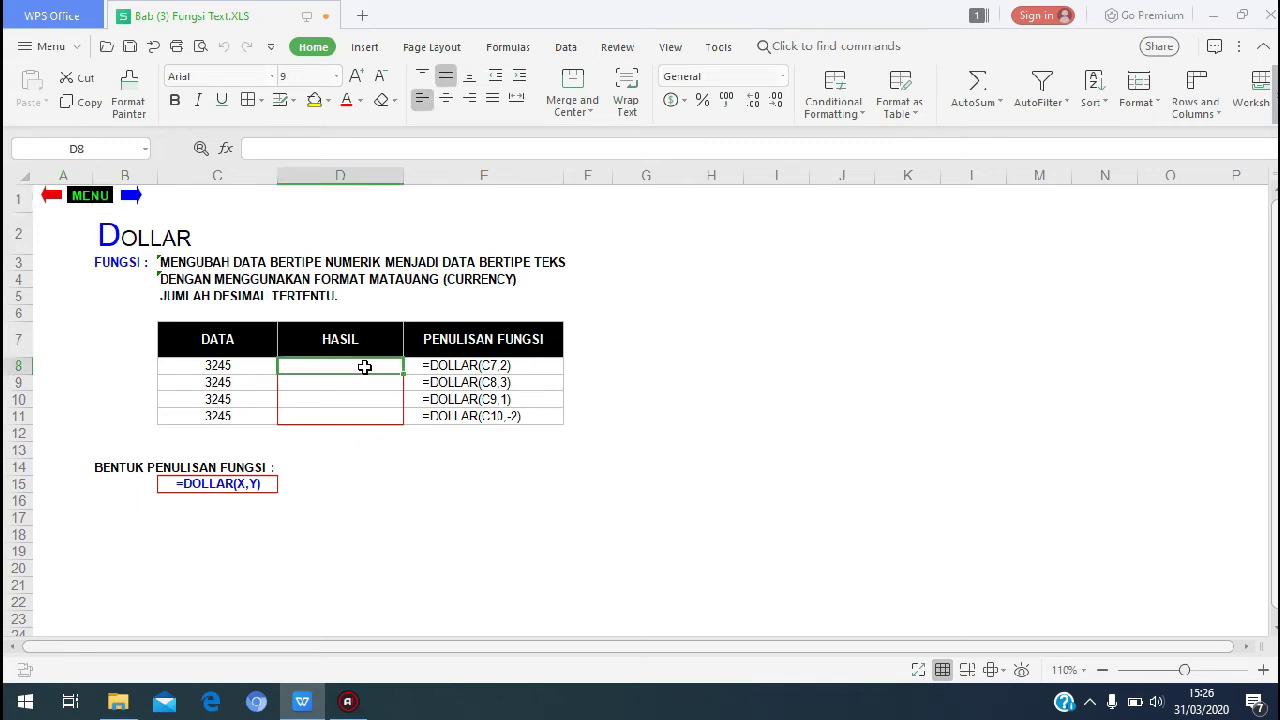
# Step: Try to enter the formula =DOLLAR(C8,2) in cell D8 of the HASIL column
pyautogui.write('=')
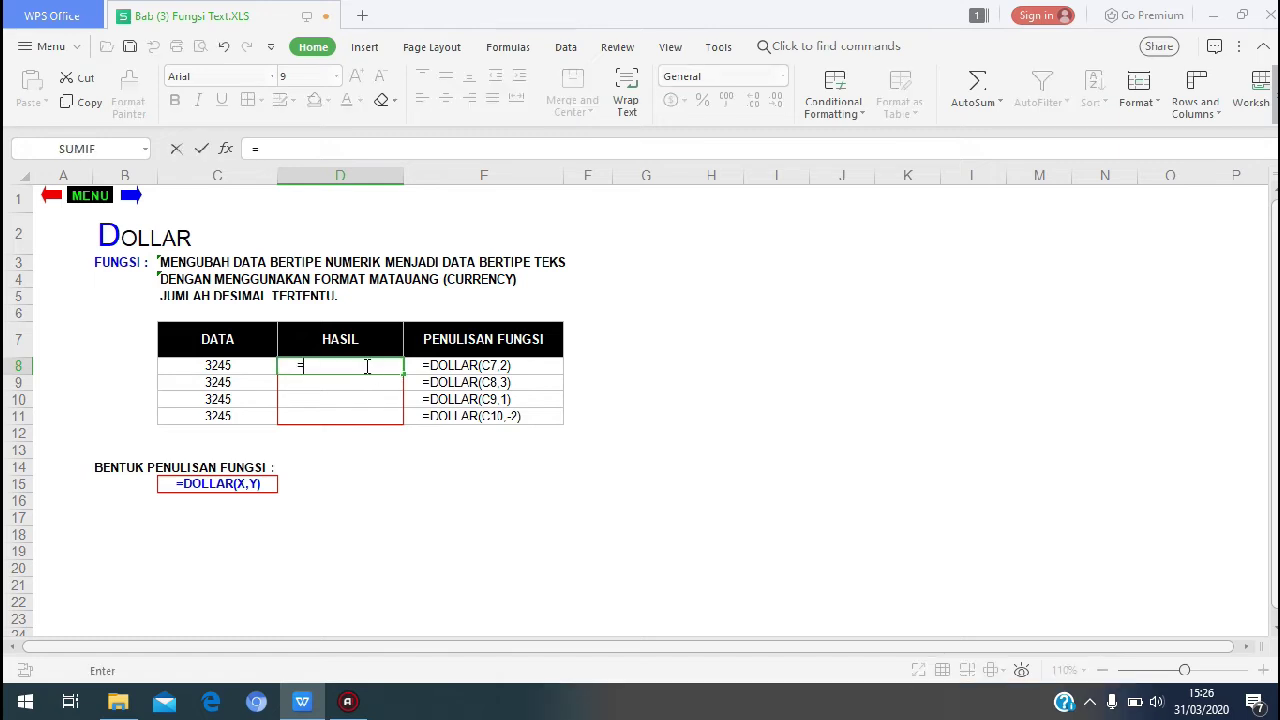
pyautogui.write('Doll')
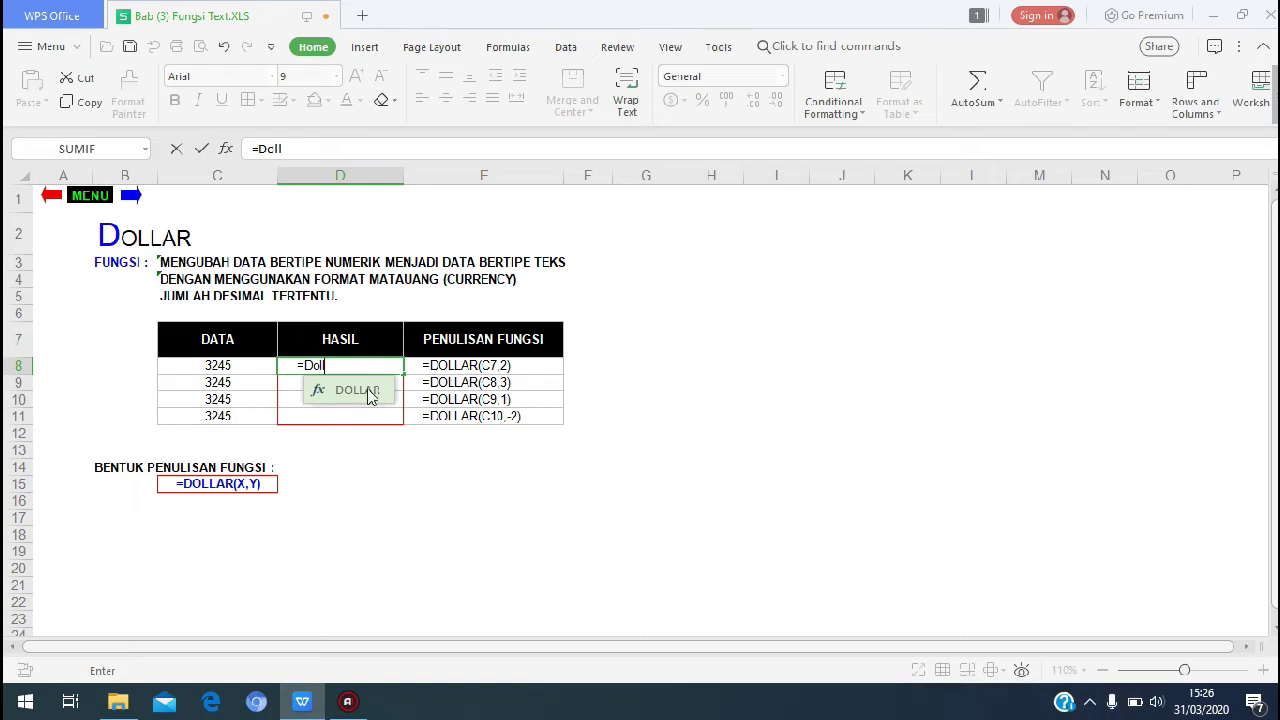
pyautogui.doubleClick(370, 396)
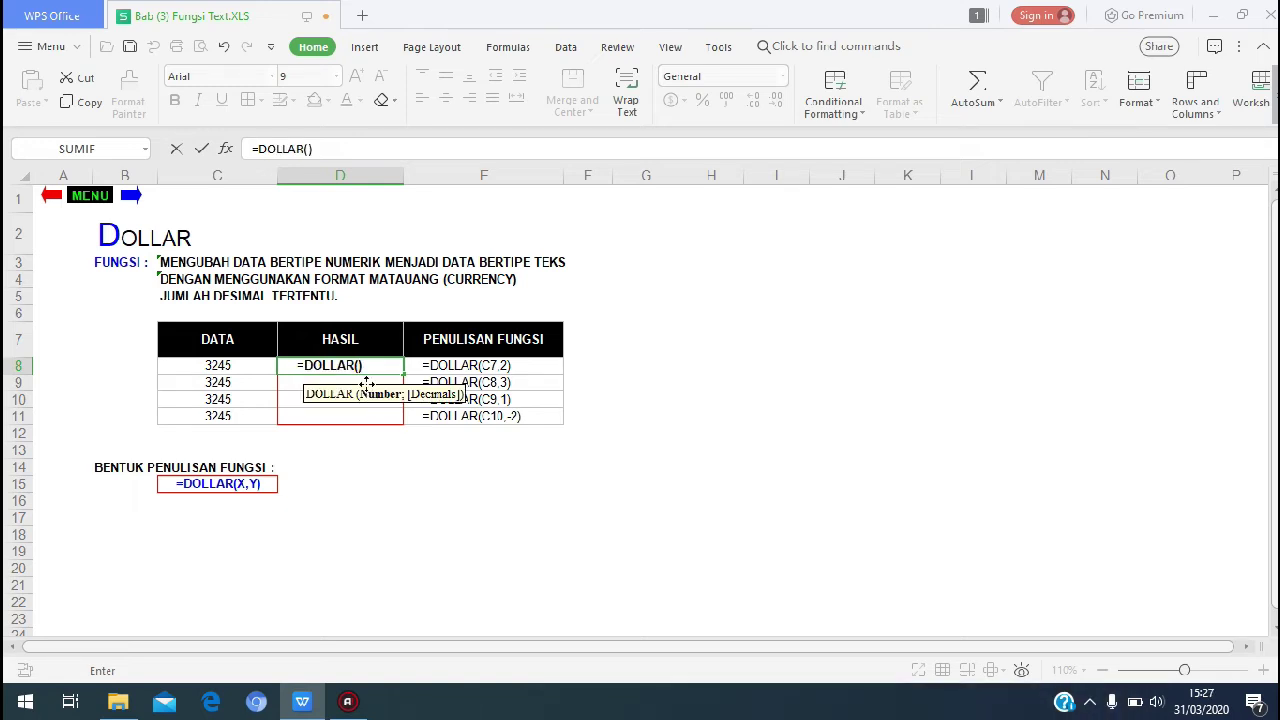
pyautogui.click(235, 366)
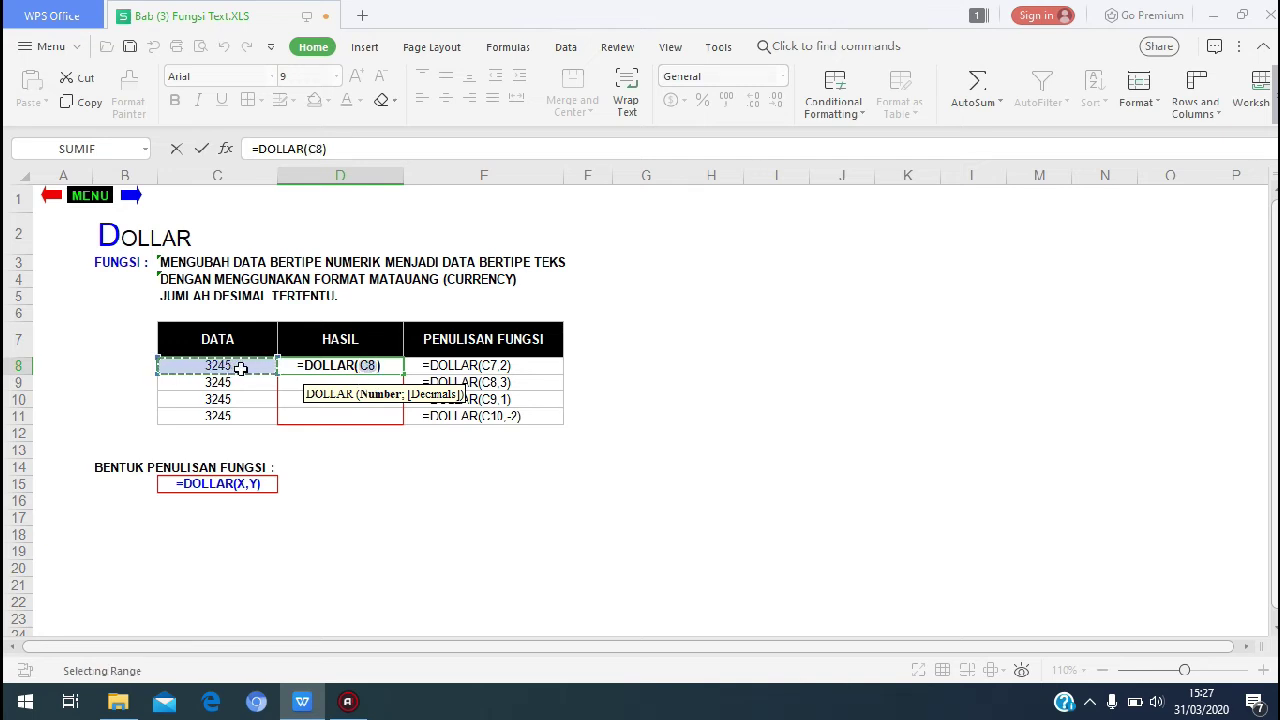
pyautogui.write(',2')
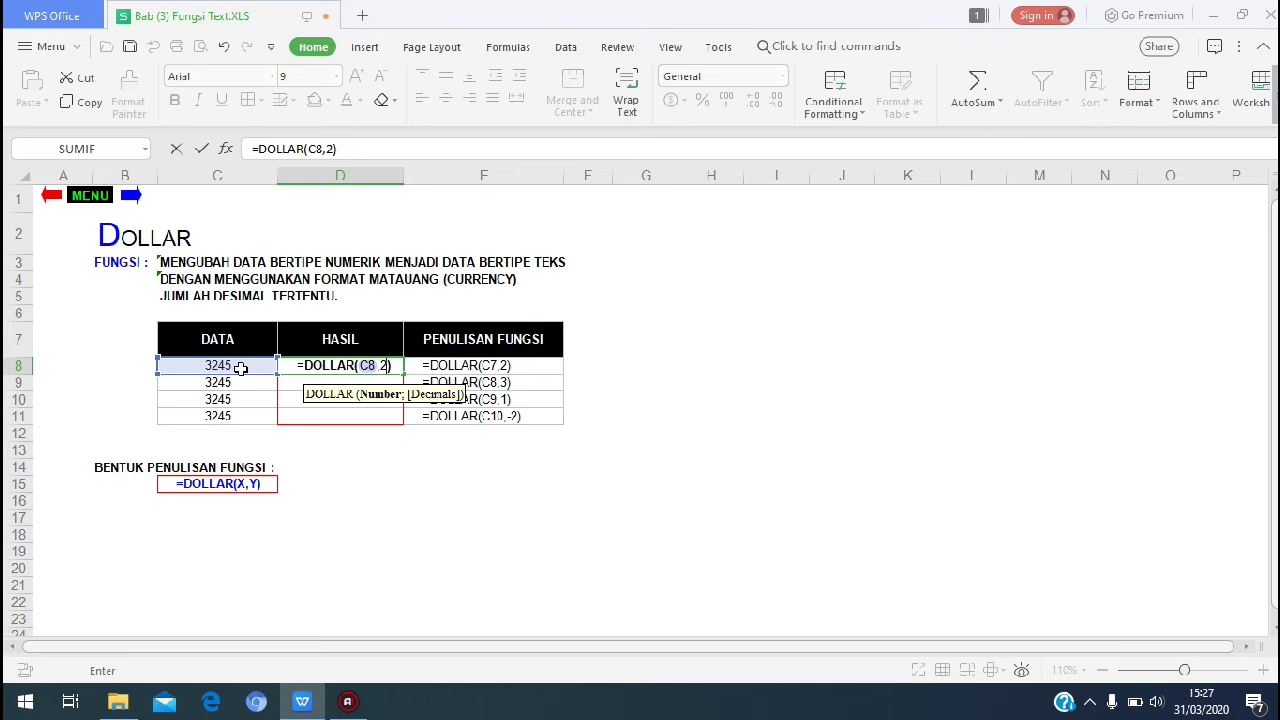
pyautogui.press('Return')
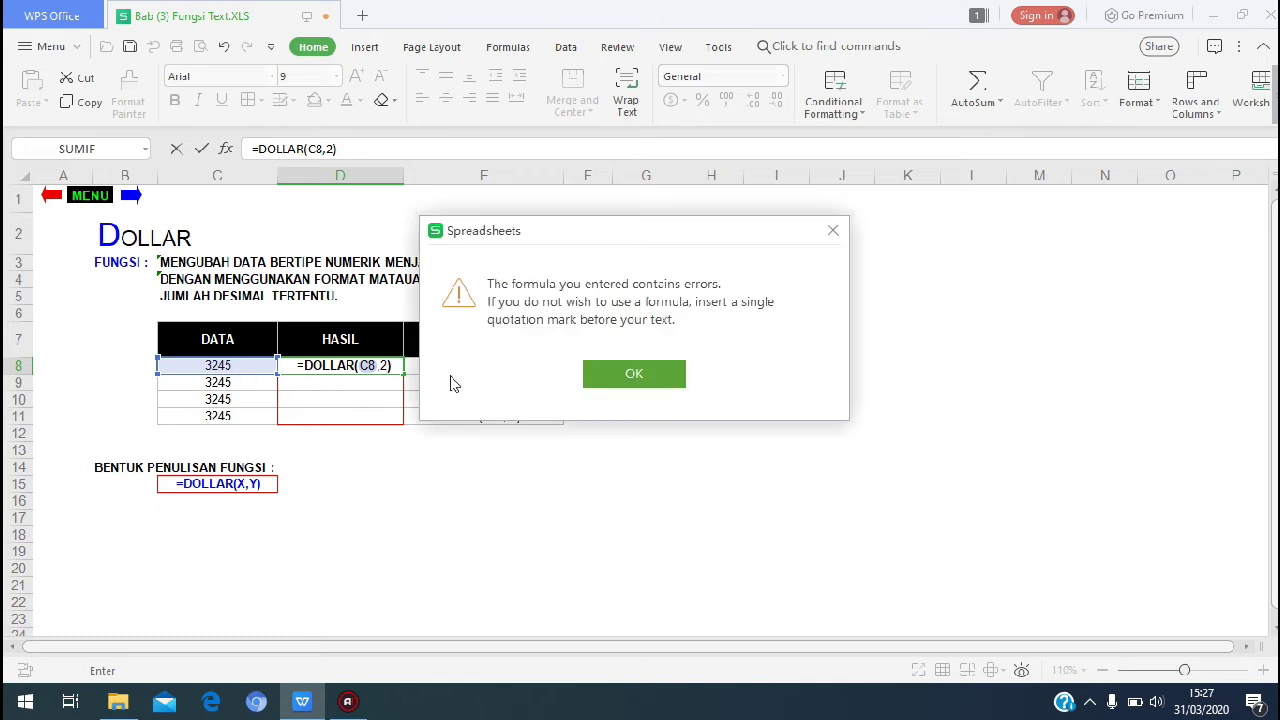
pyautogui.click(596, 374)
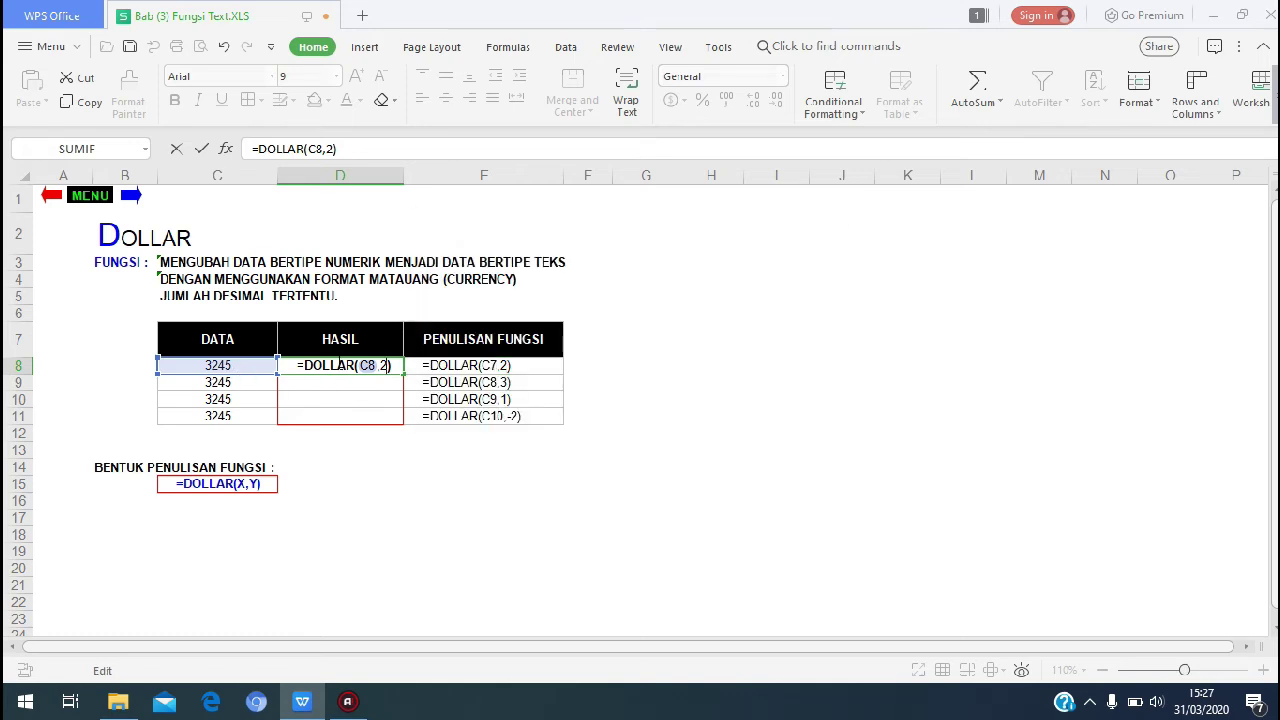
# Step: Replace the comma with a semicolon so D8 reads =DOLLAR(C8;2), and fill the formula down to D11
pyautogui.click(383, 365)
pyautogui.press('BackSpace')
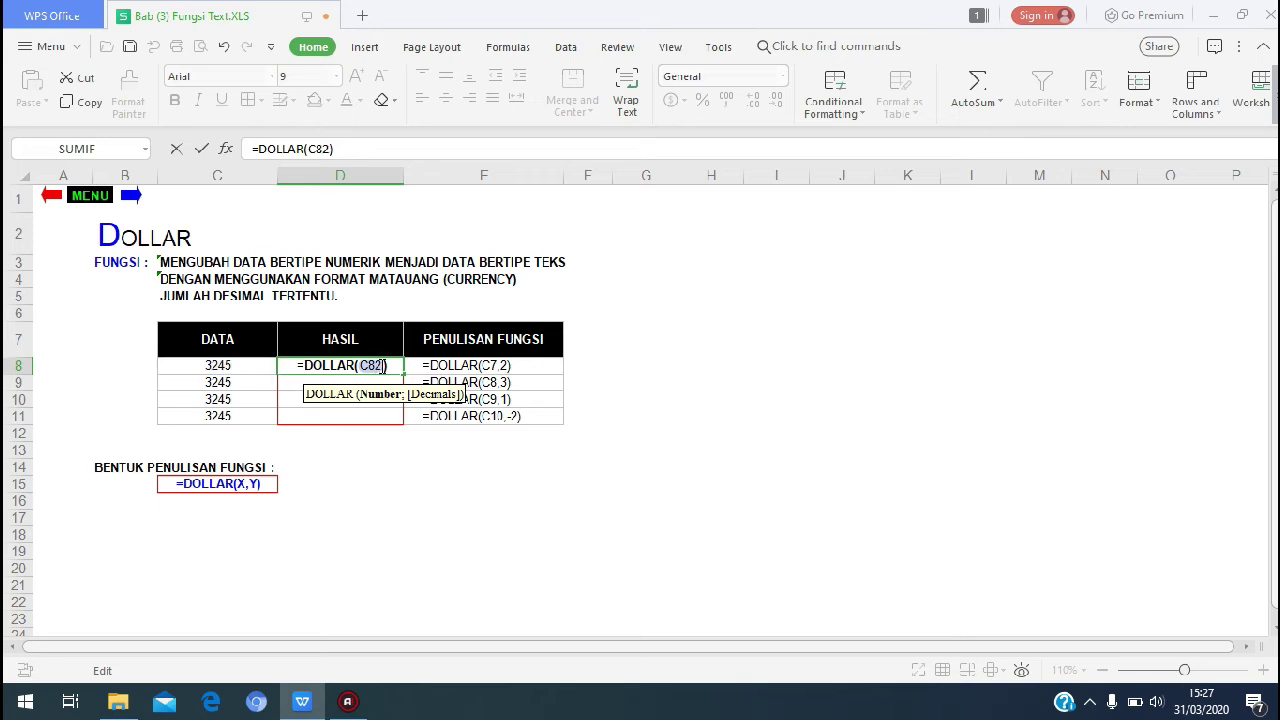
pyautogui.write(';')
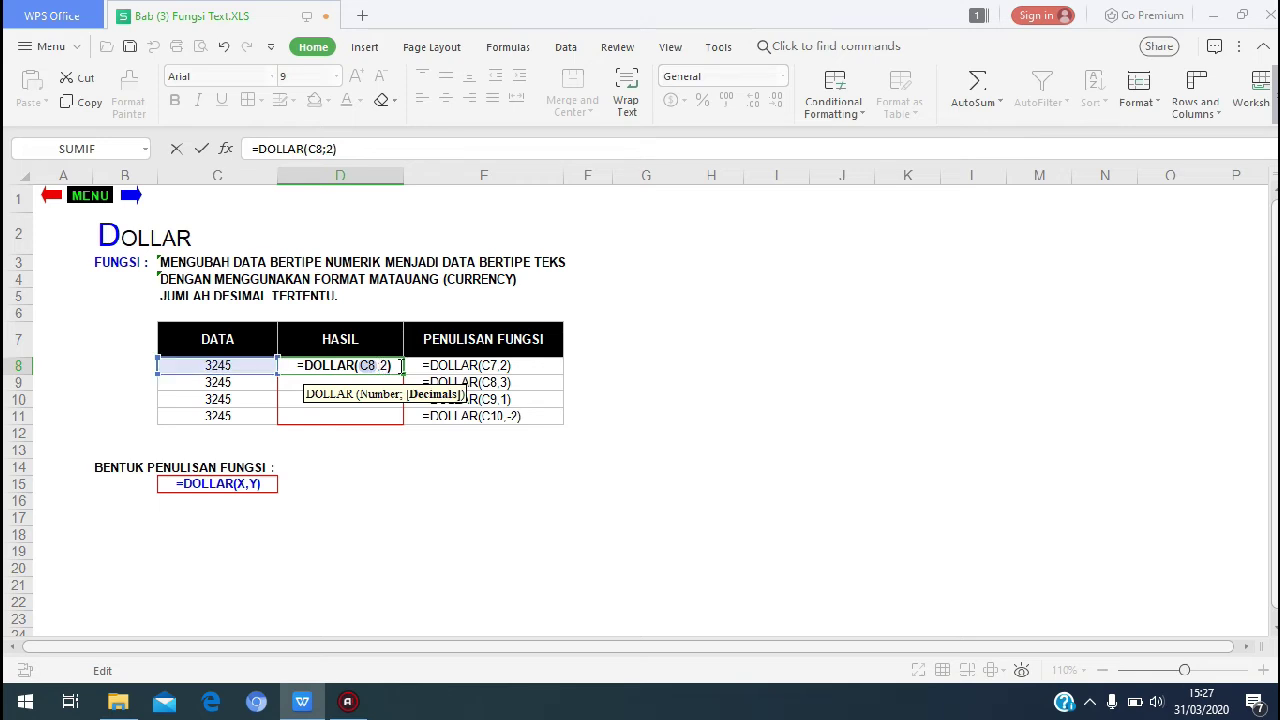
pyautogui.click(400, 366)
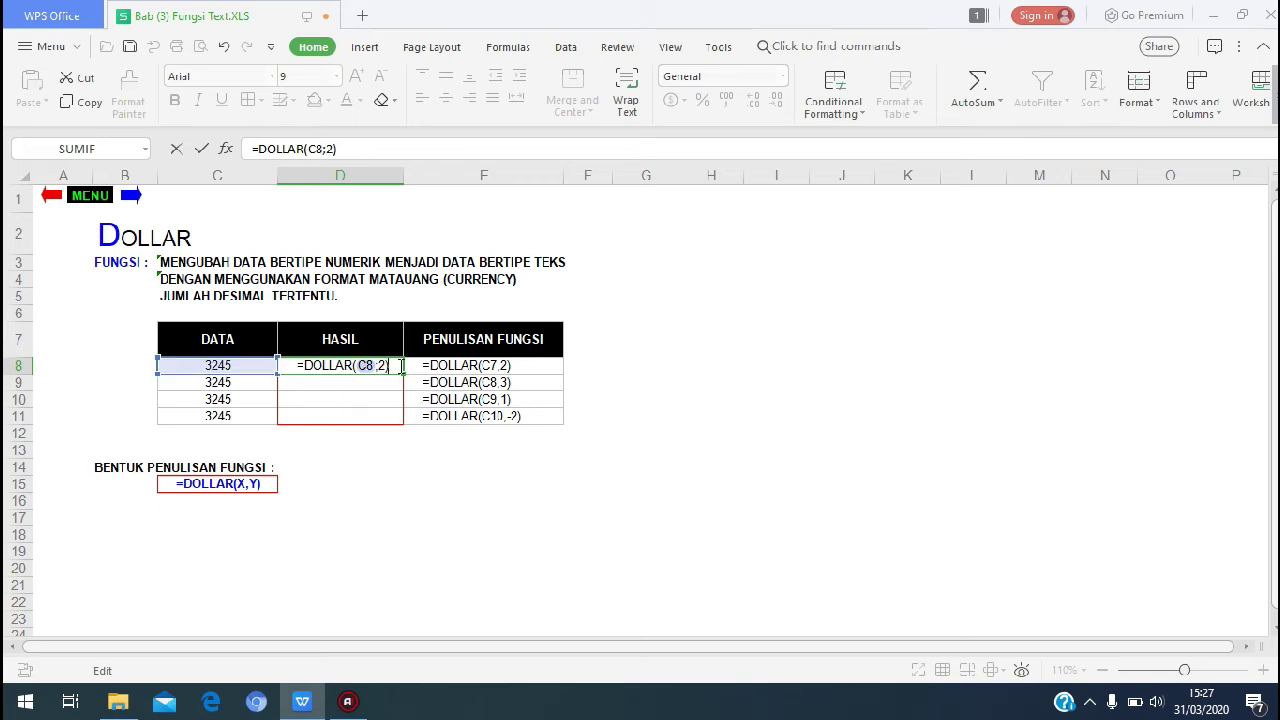
pyautogui.press('Return')
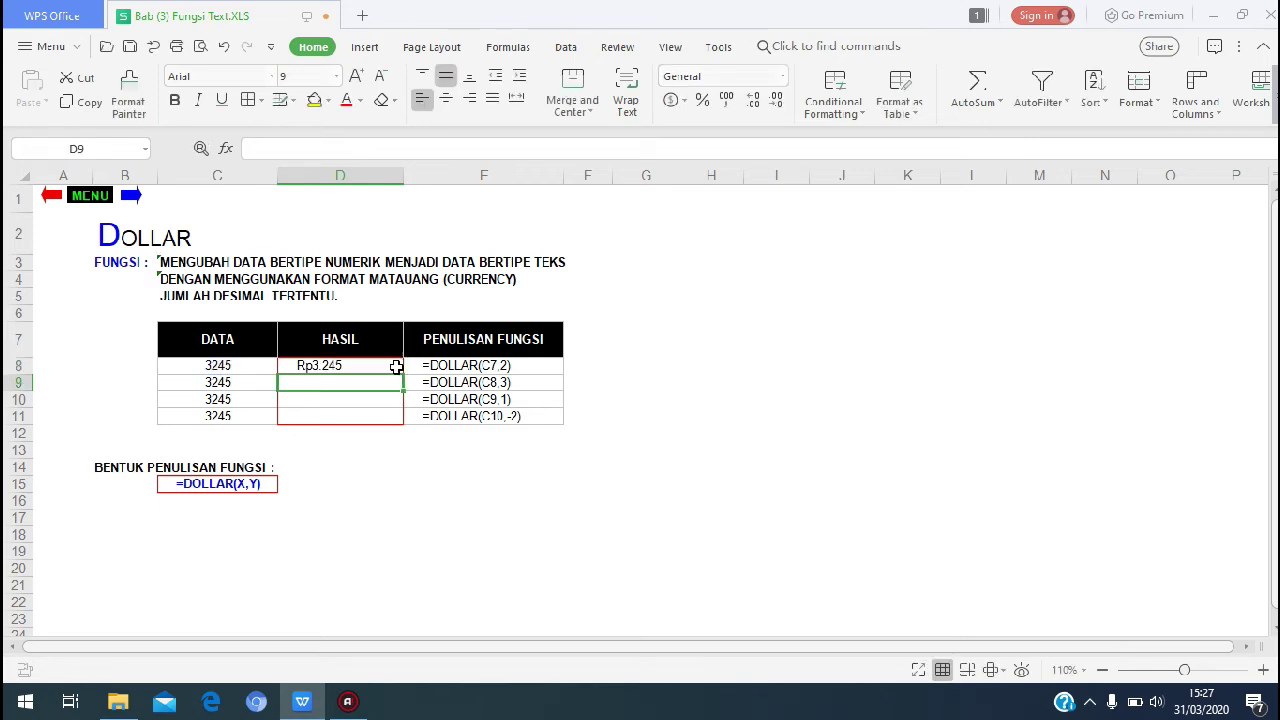
pyautogui.click(357, 368)
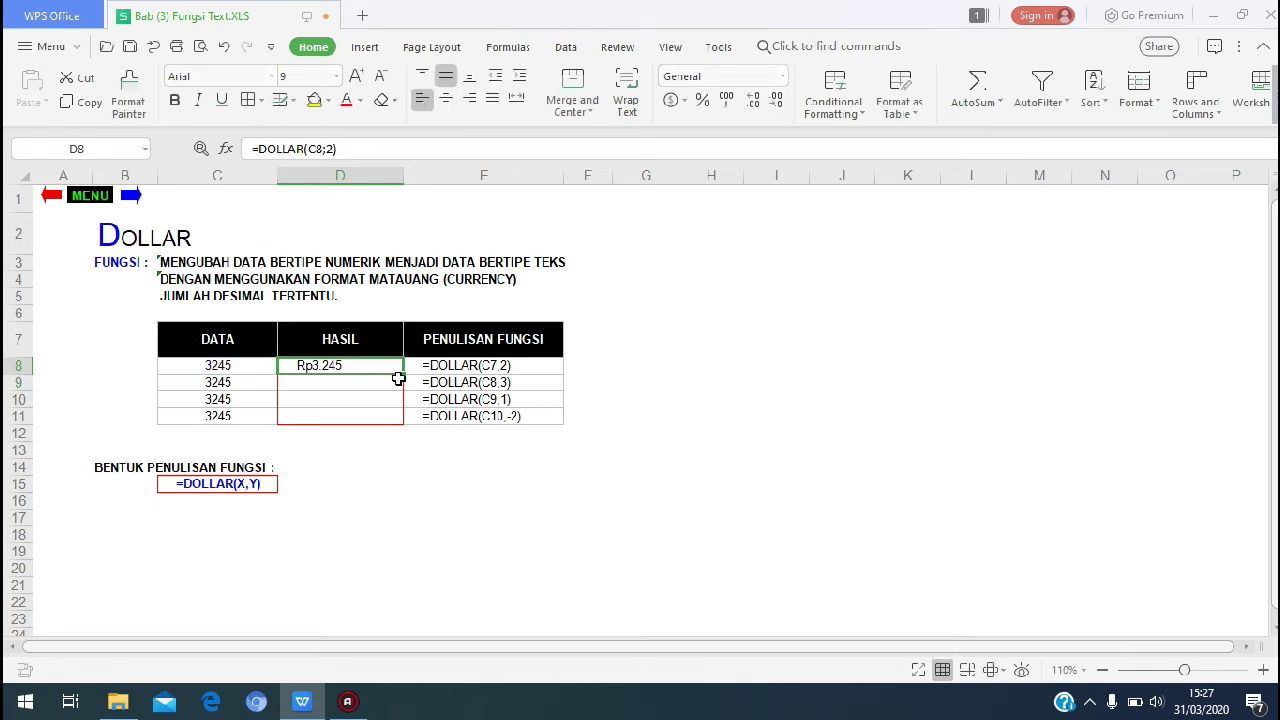
pyautogui.moveTo(403, 373); pyautogui.dragTo(403, 422)
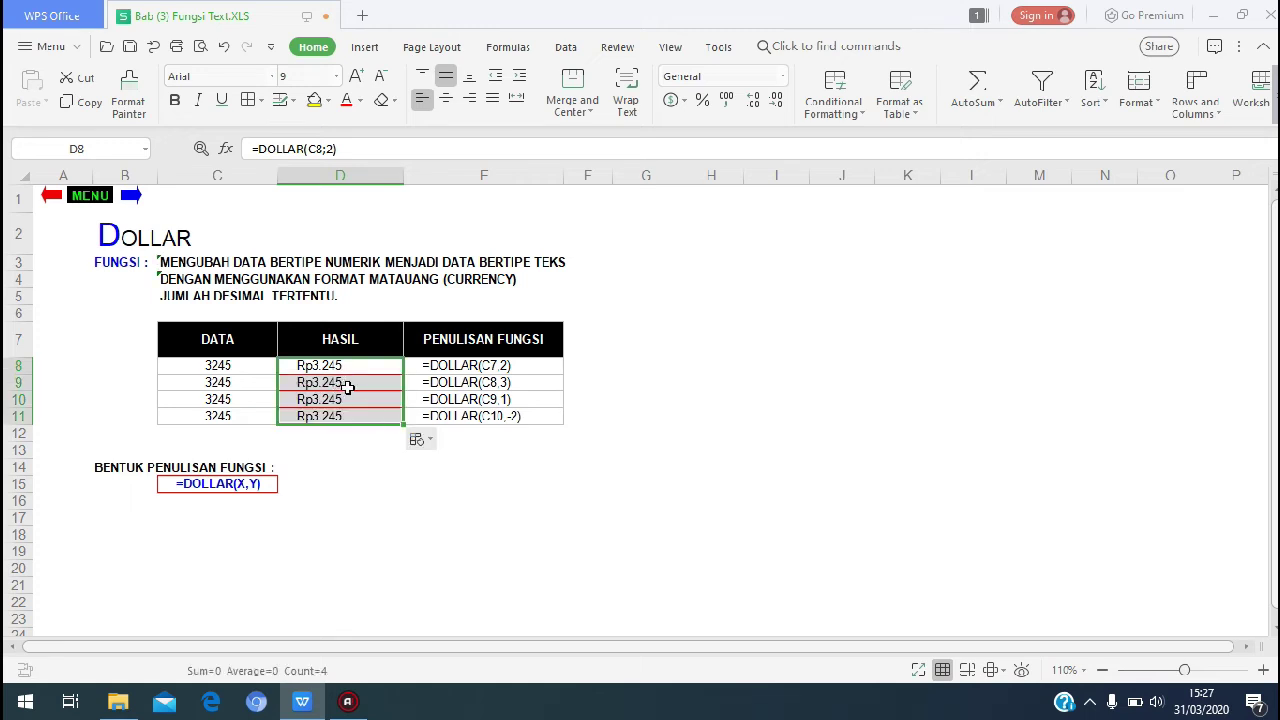
# Step: On the EXACT exercise sheet, enter =EXACT(C6;D6) in cell E6 and fill the formula down to E13
pyautogui.click(91, 198)
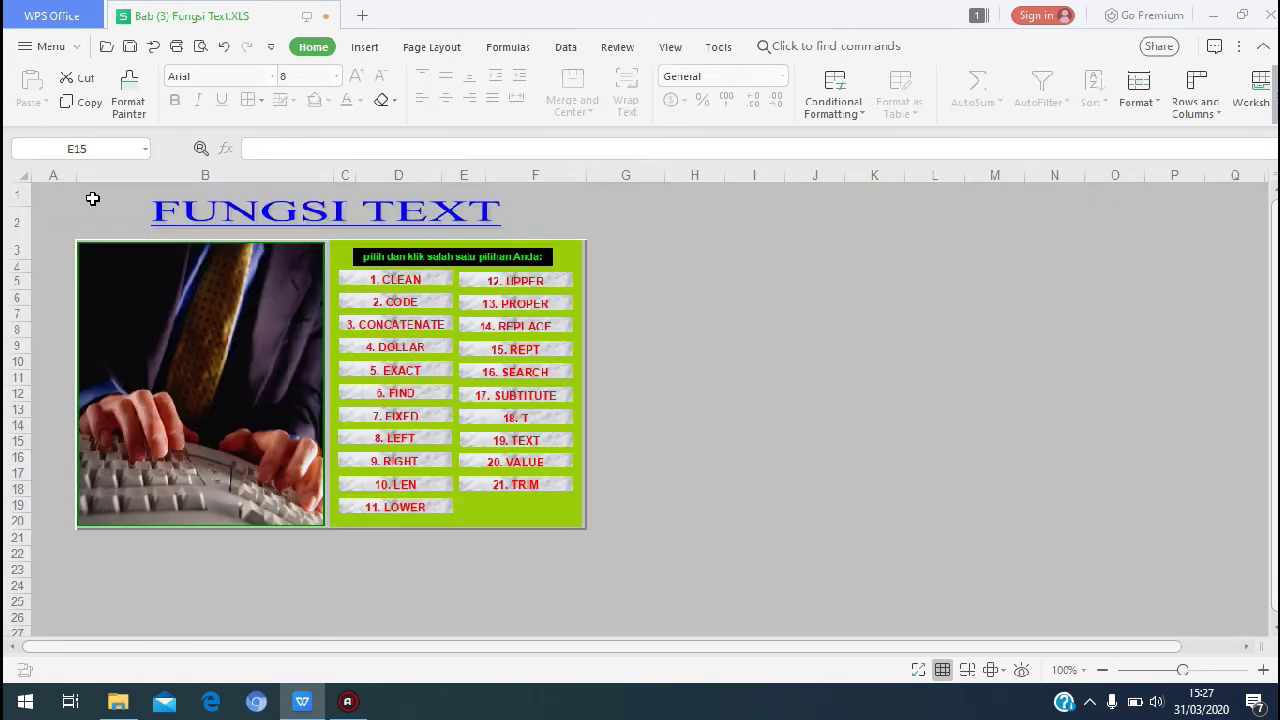
pyautogui.click(388, 370)
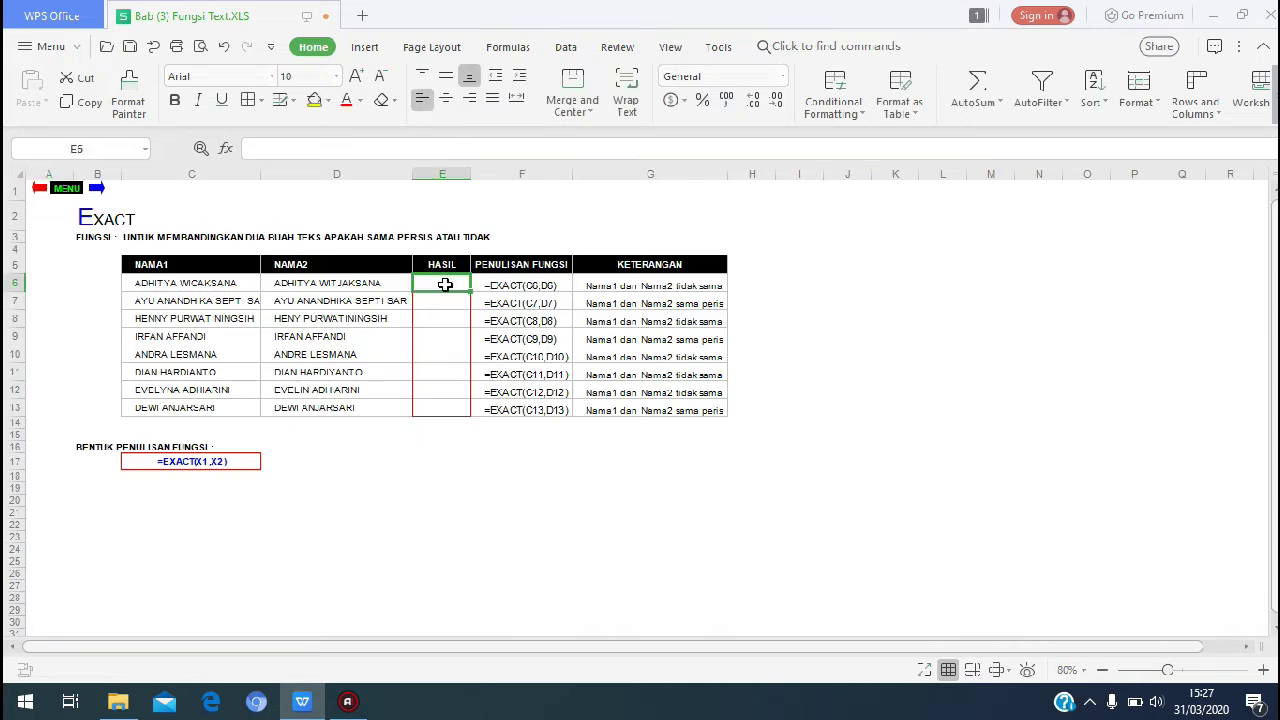
pyautogui.write('=')
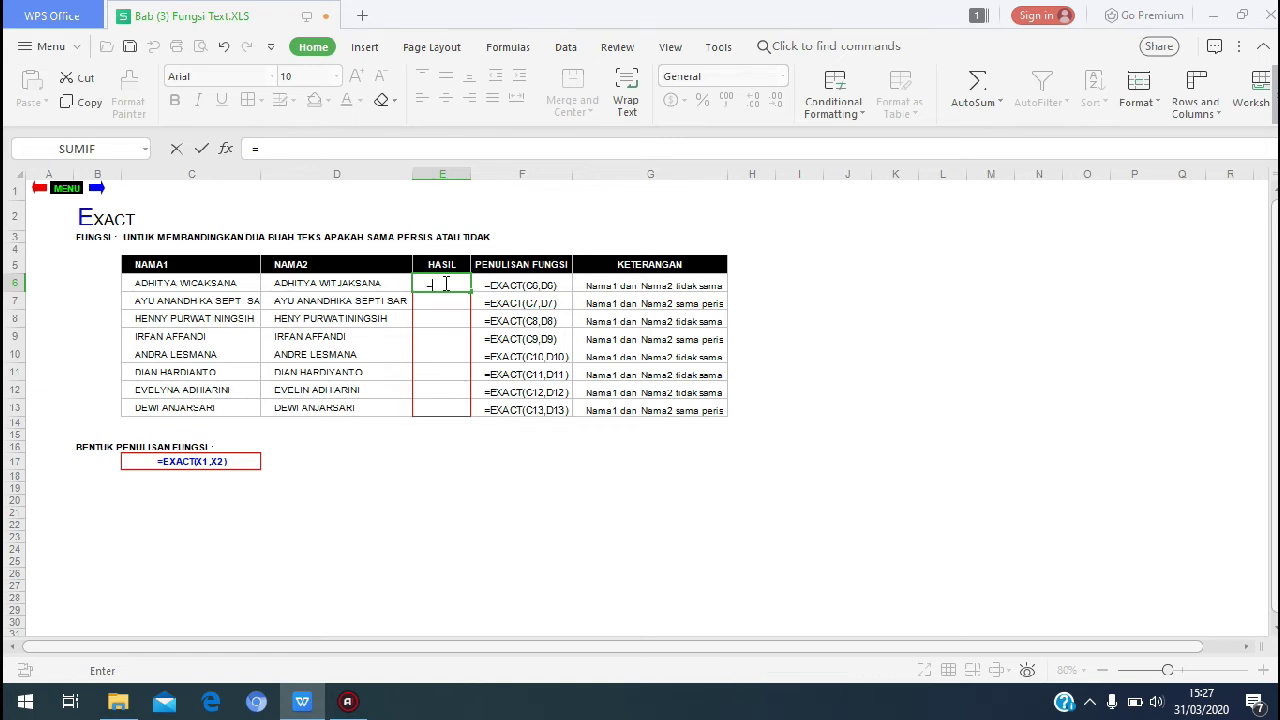
pyautogui.write('Exact')
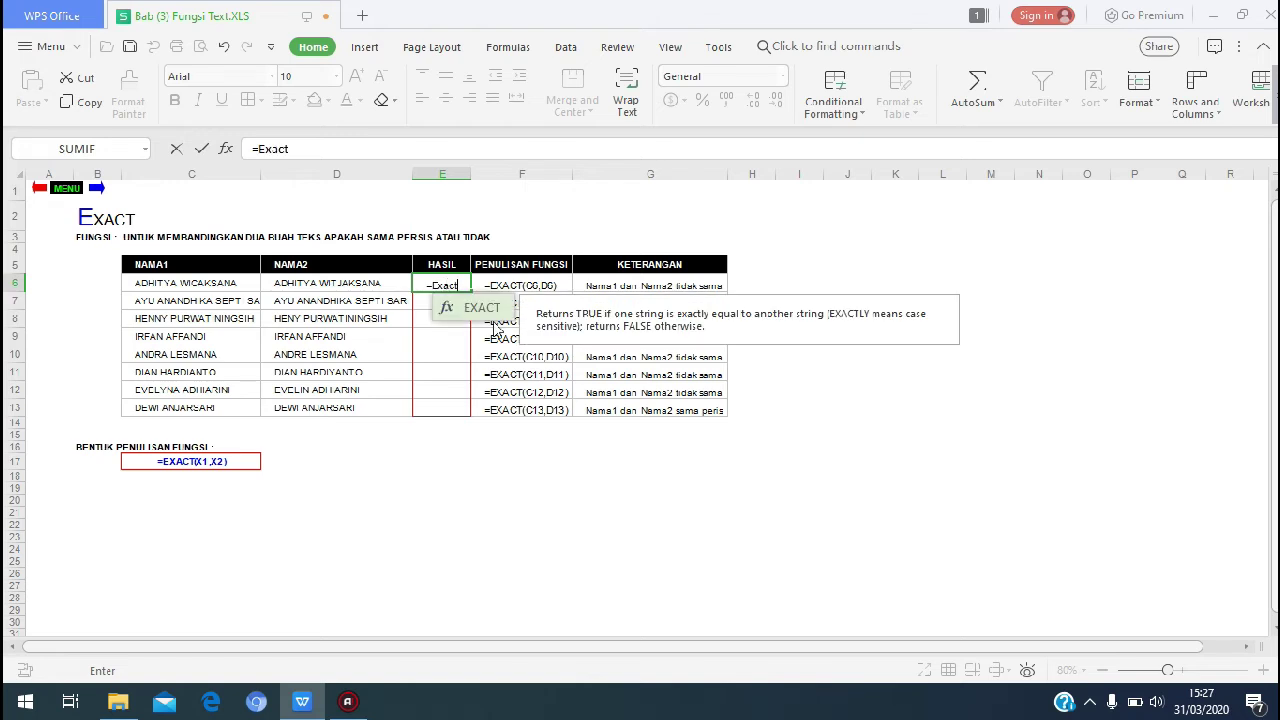
pyautogui.write('(')
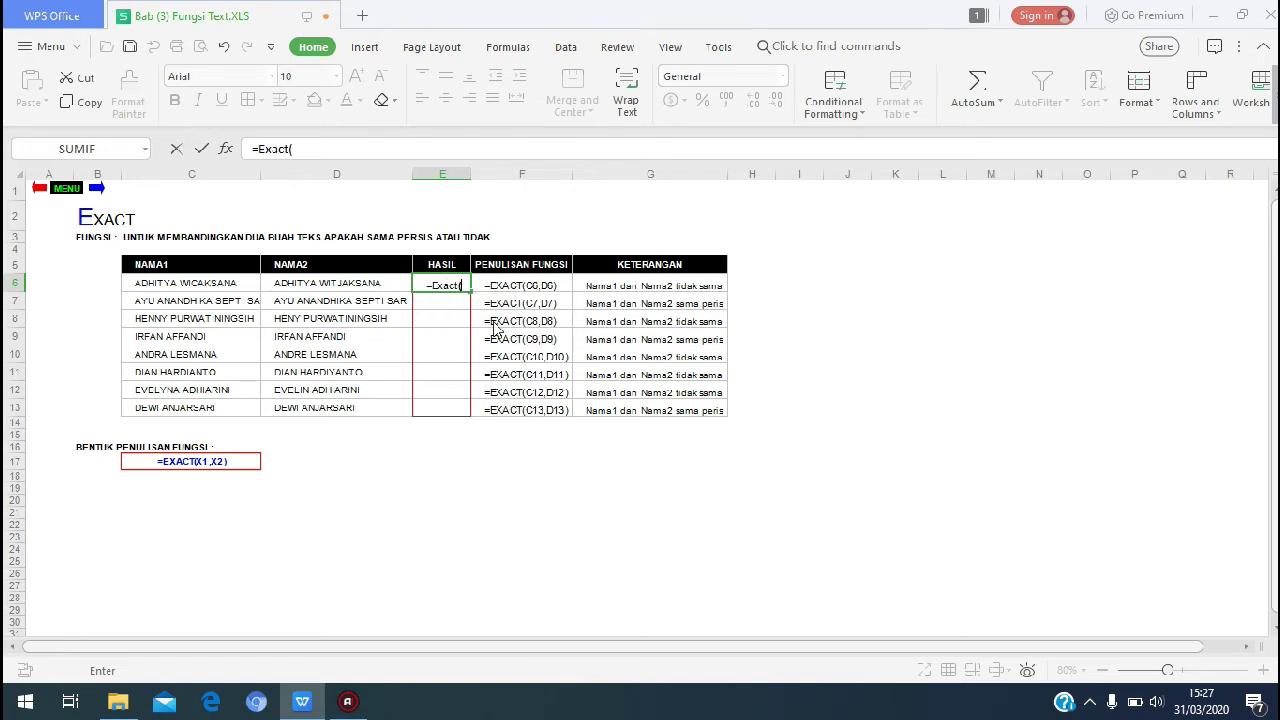
pyautogui.click(183, 282)
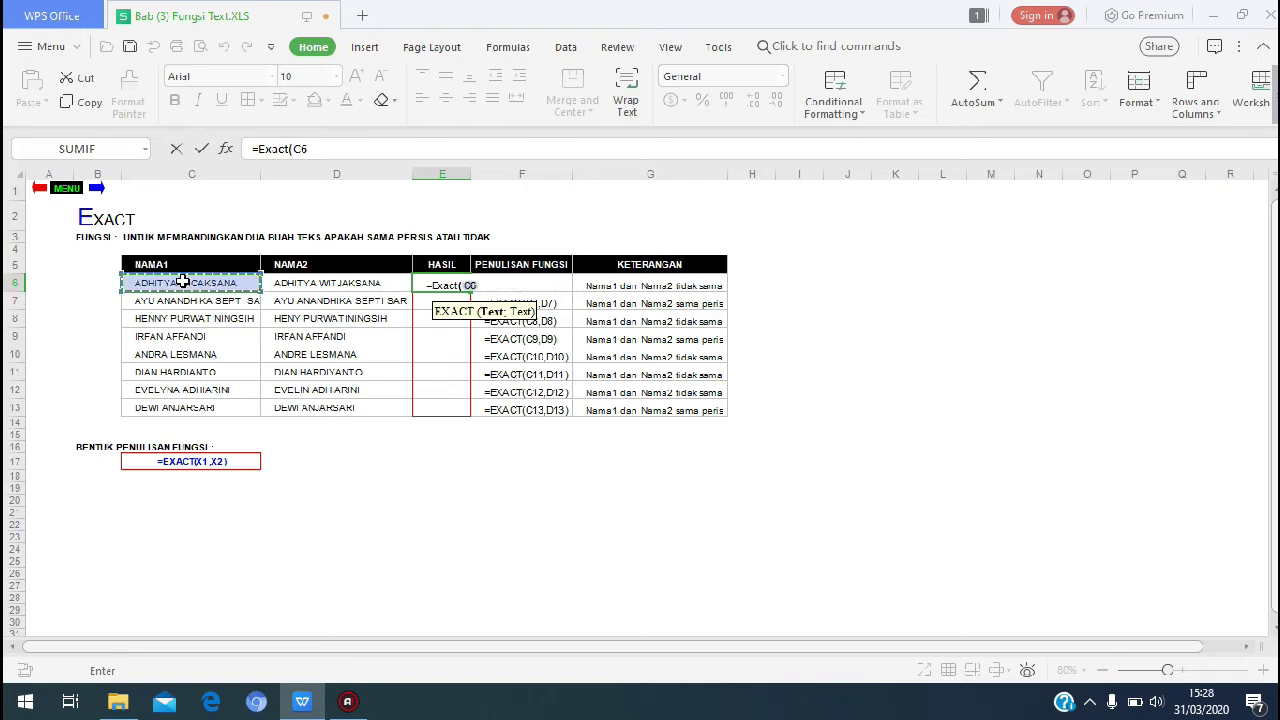
pyautogui.write(';')
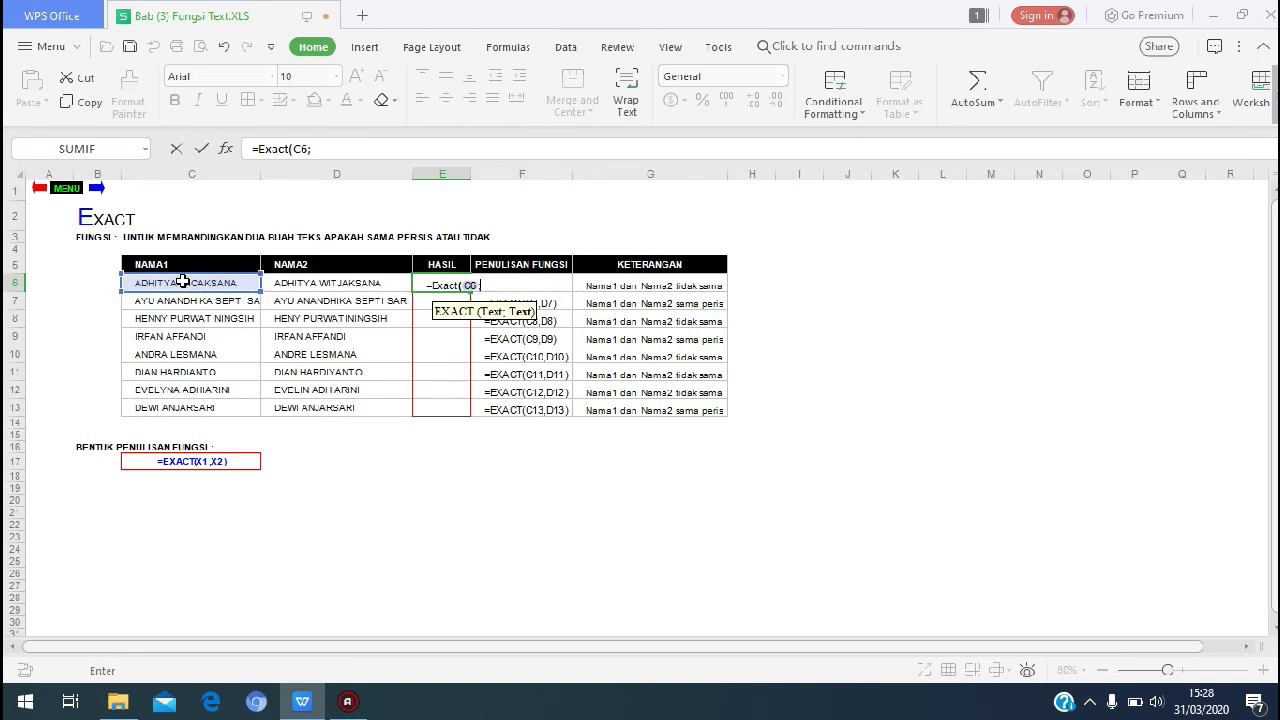
pyautogui.click(288, 280)
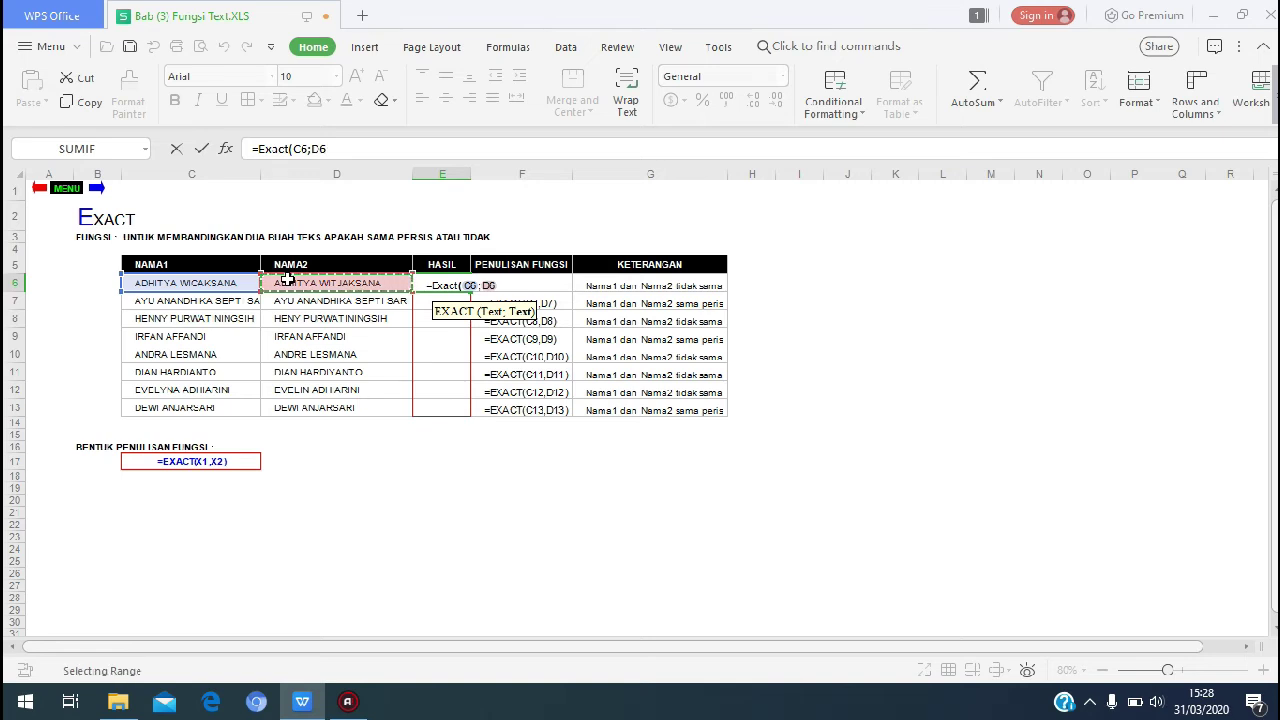
pyautogui.write(')')
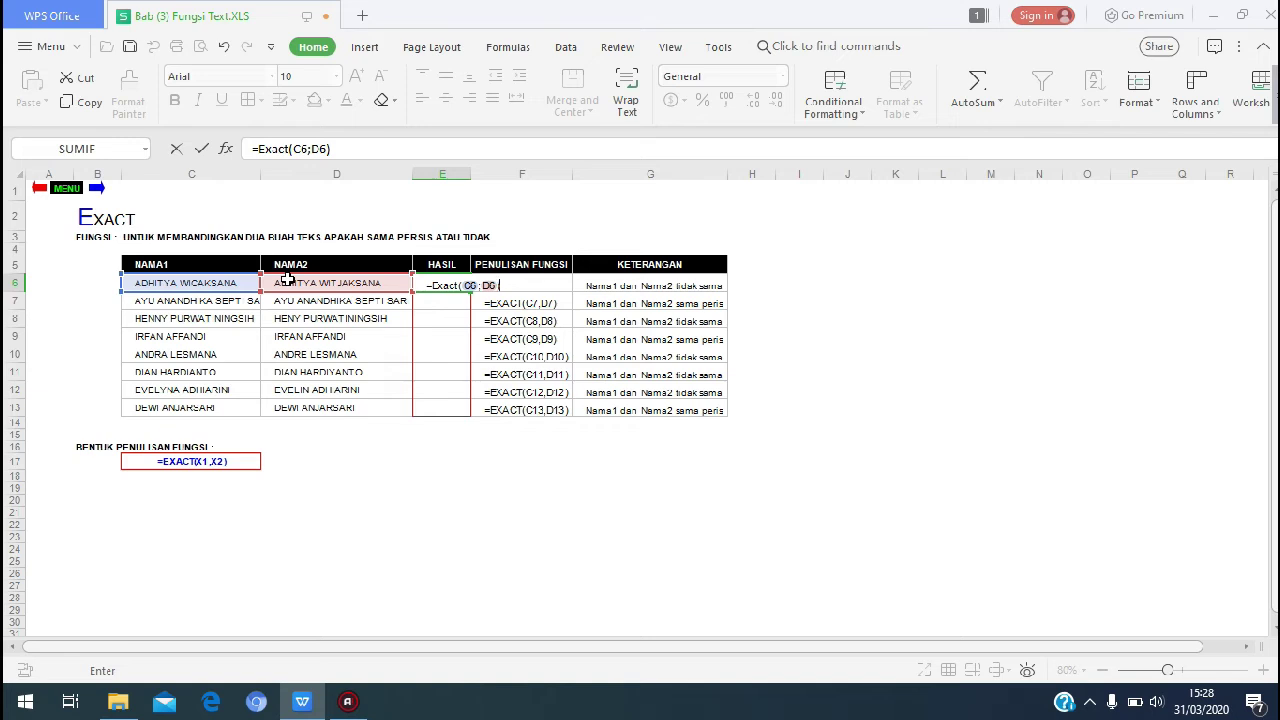
pyautogui.press('Return')
pyautogui.click(460, 287)
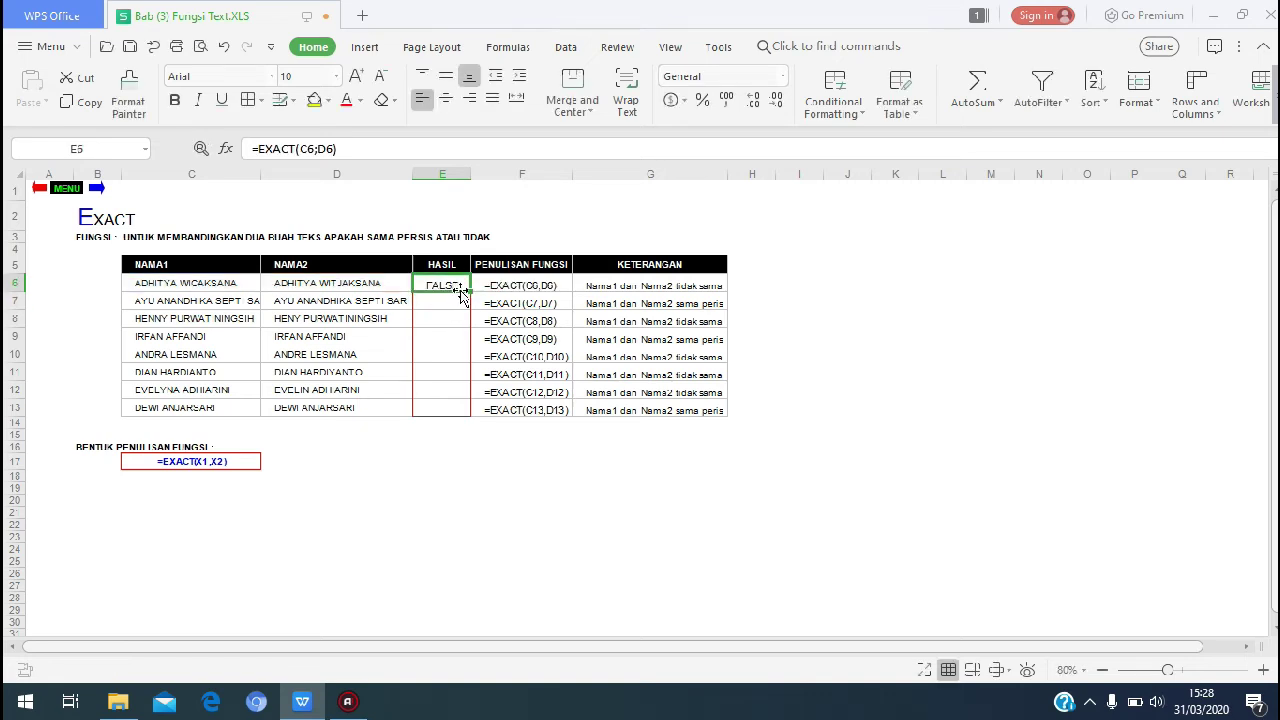
pyautogui.moveTo(470, 294); pyautogui.dragTo(460, 416)
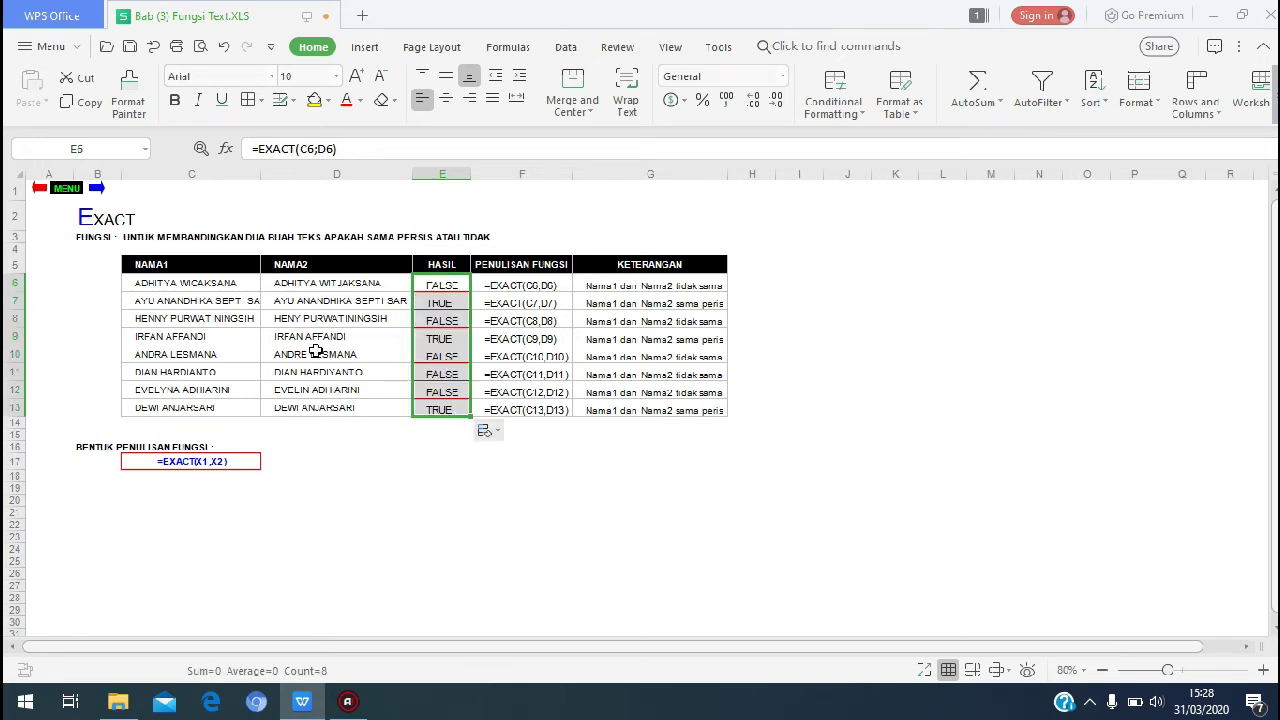
# Step: Compare the NAMA1 and NAMA2 entries in rows 6 and 7 and examine the function's general syntax in cell C17
pyautogui.click(302, 283)
pyautogui.click(230, 286)
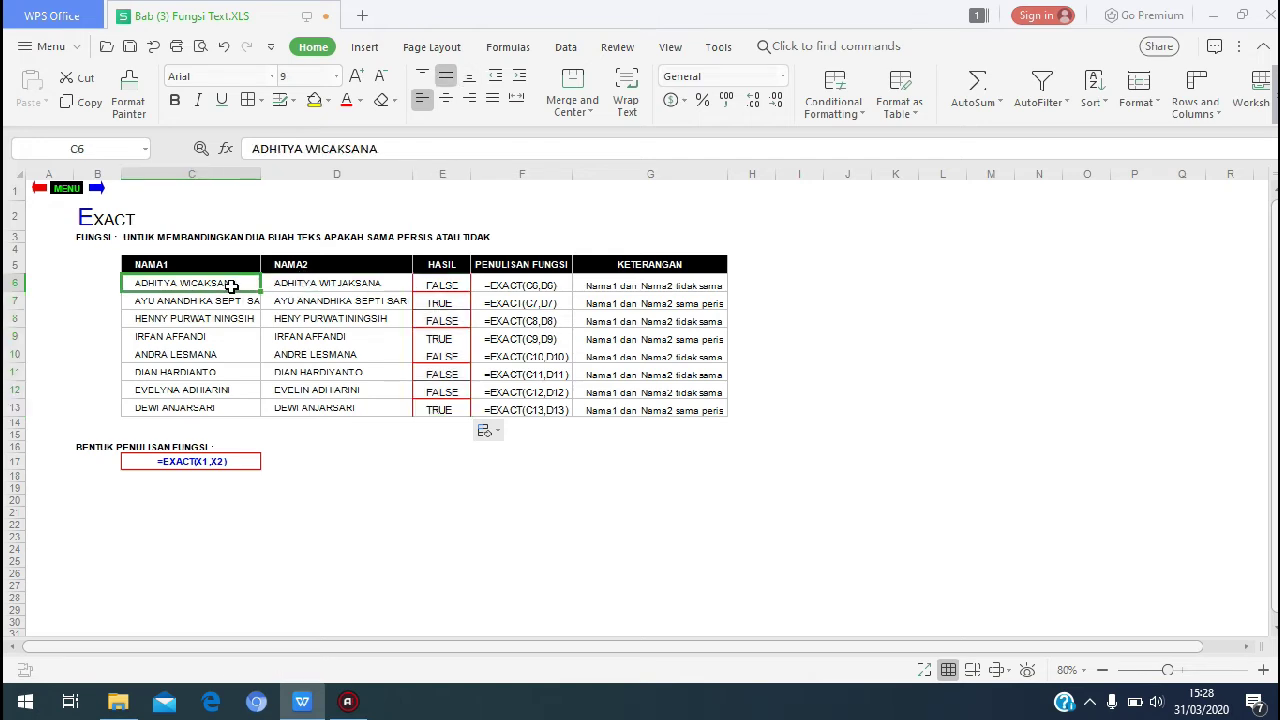
pyautogui.click(304, 283)
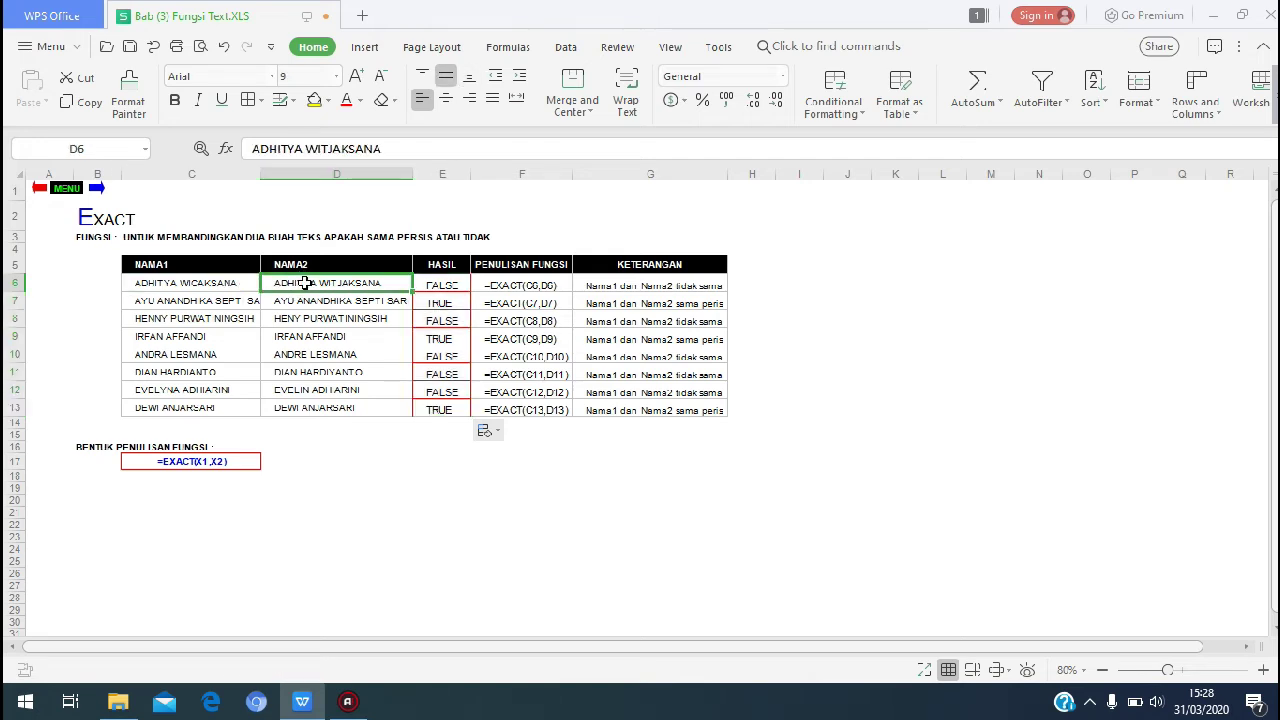
pyautogui.click(198, 289)
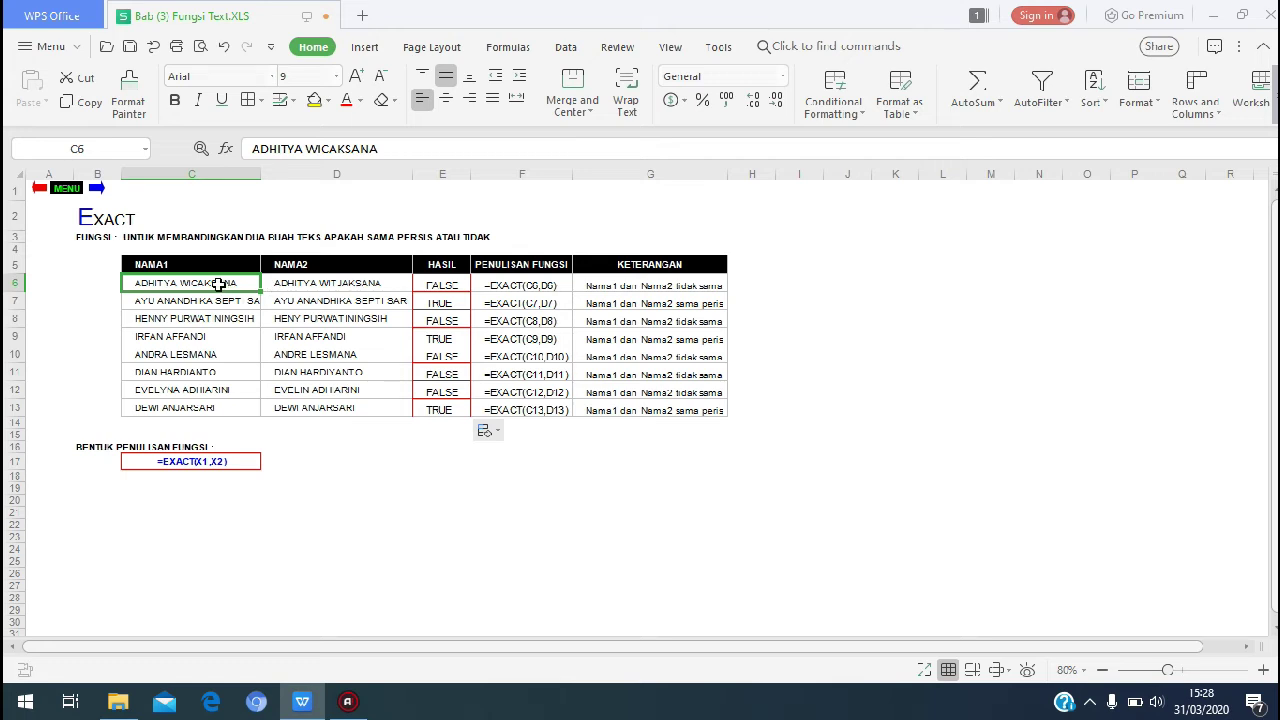
pyautogui.click(329, 305)
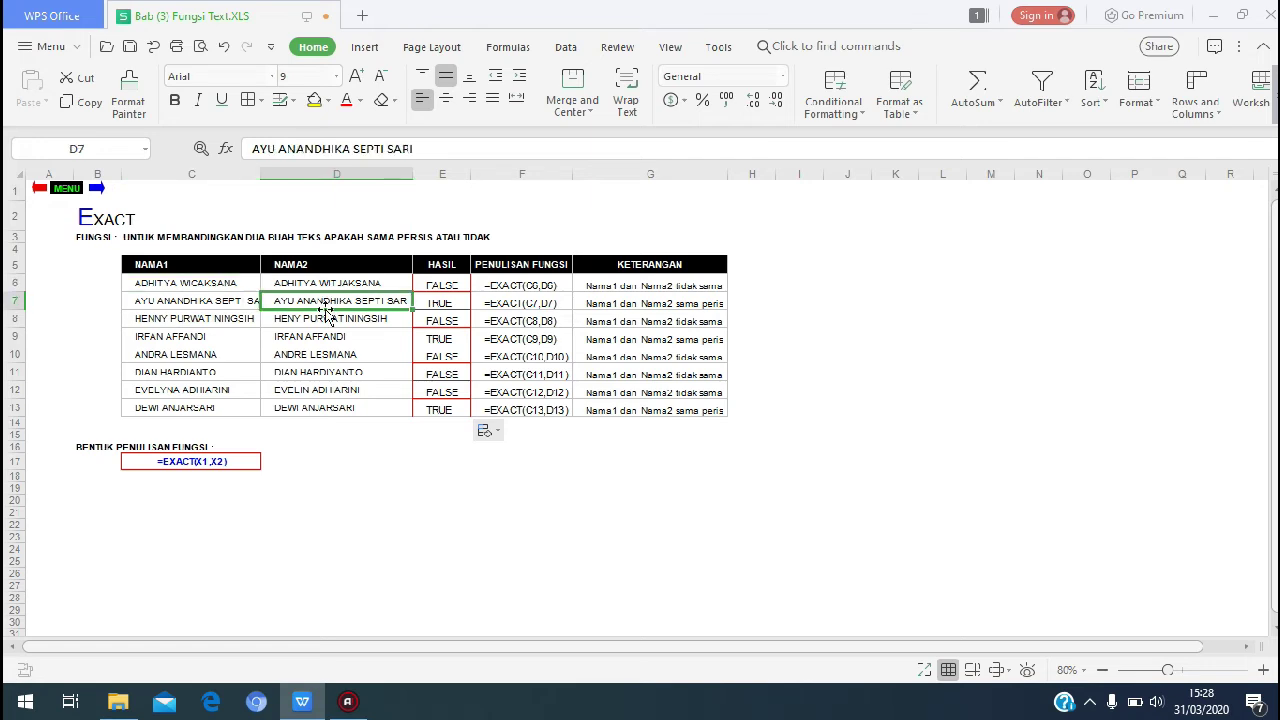
pyautogui.click(245, 313)
pyautogui.click(245, 305)
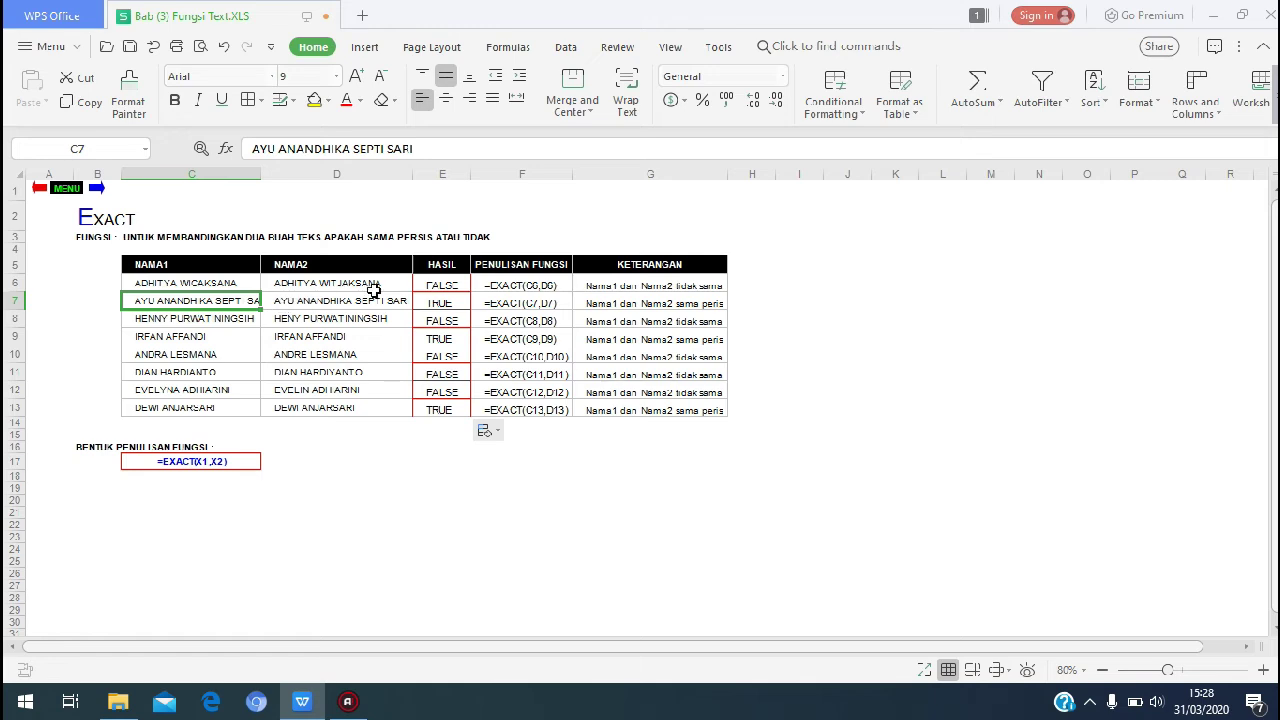
pyautogui.click(224, 466)
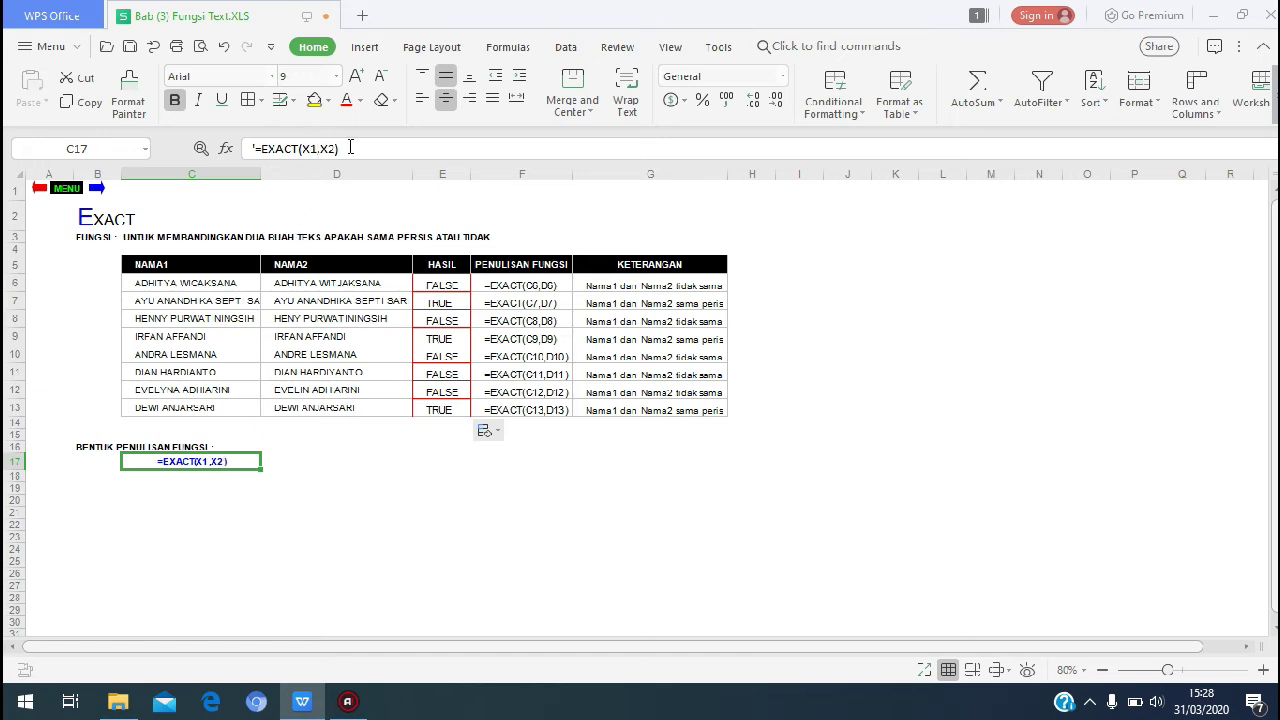
# Step: Open the FIND exercise from the FUNGSI TEXT menu sheet and review its description in C3 and the sample formula in E6
pyautogui.click(62, 187)
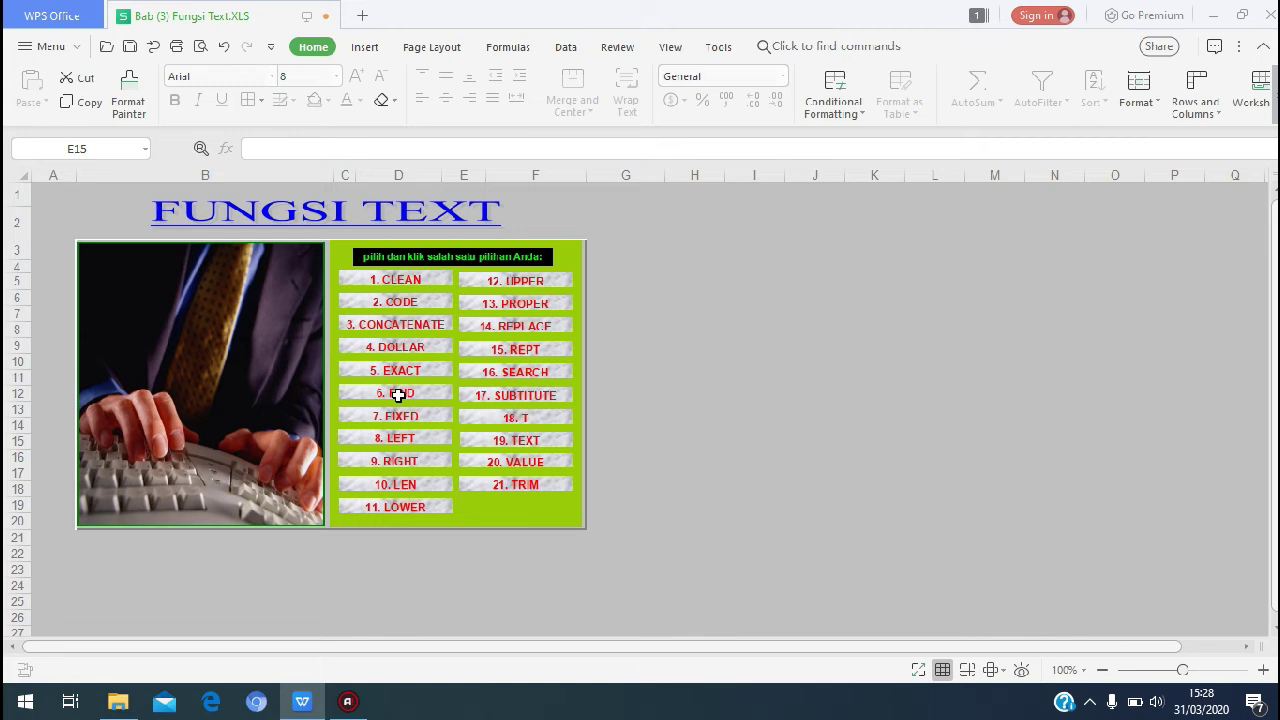
pyautogui.click(398, 395)
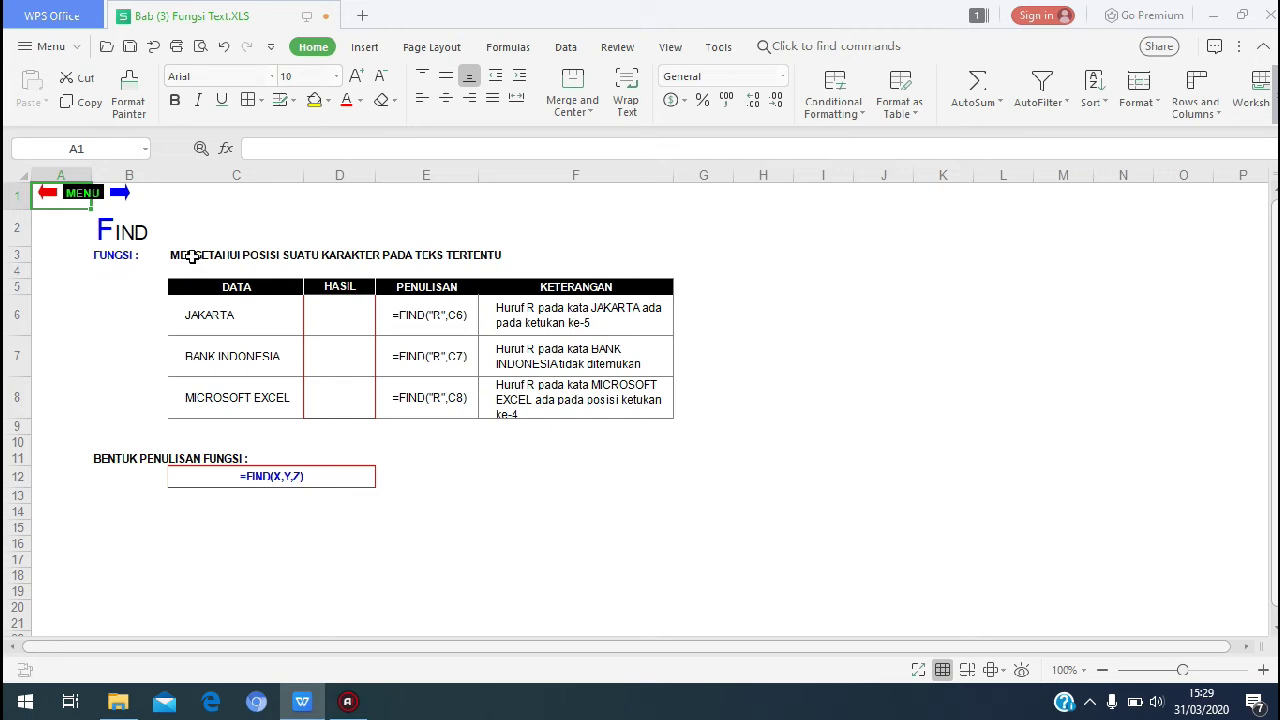
pyautogui.click(192, 258)
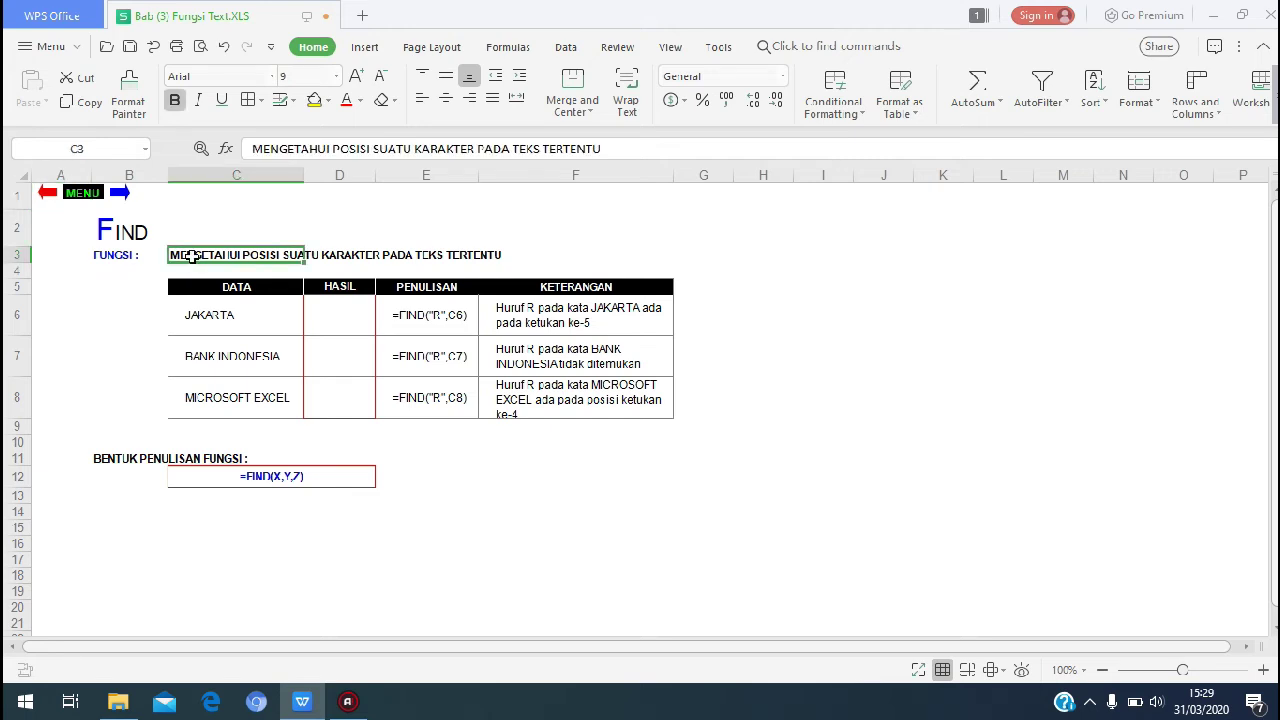
pyautogui.click(606, 148)
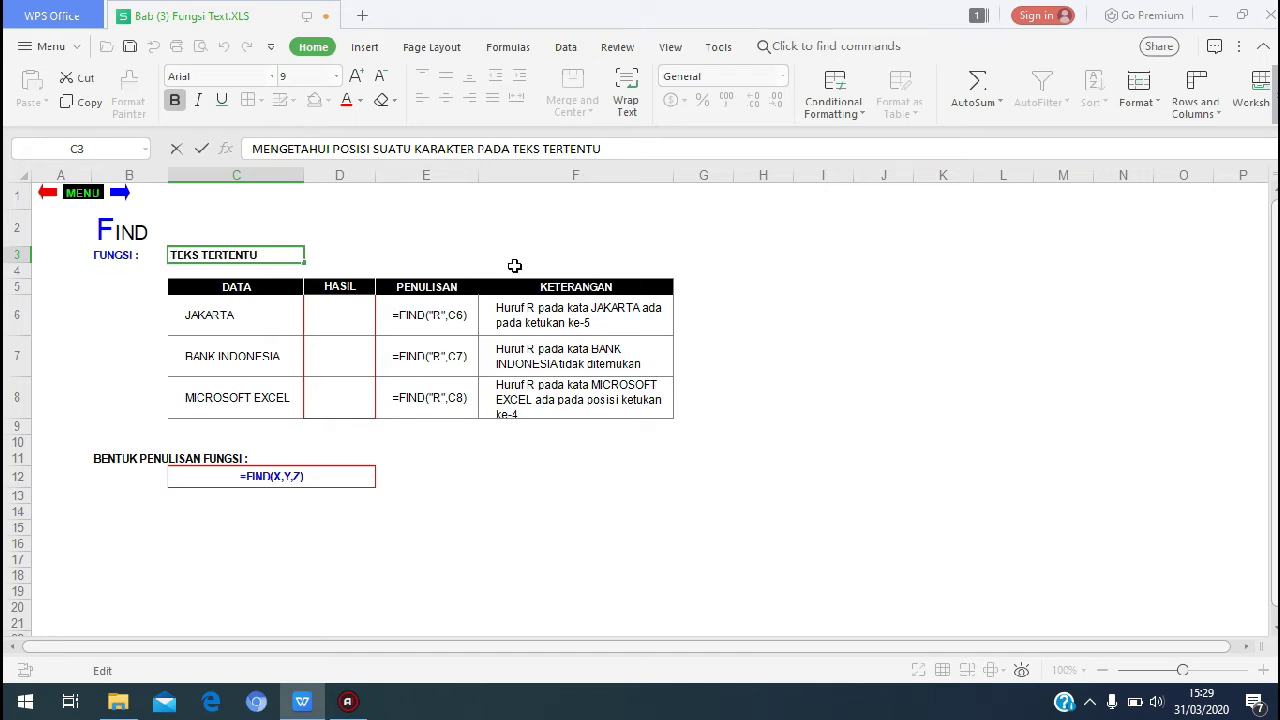
pyautogui.click(432, 320)
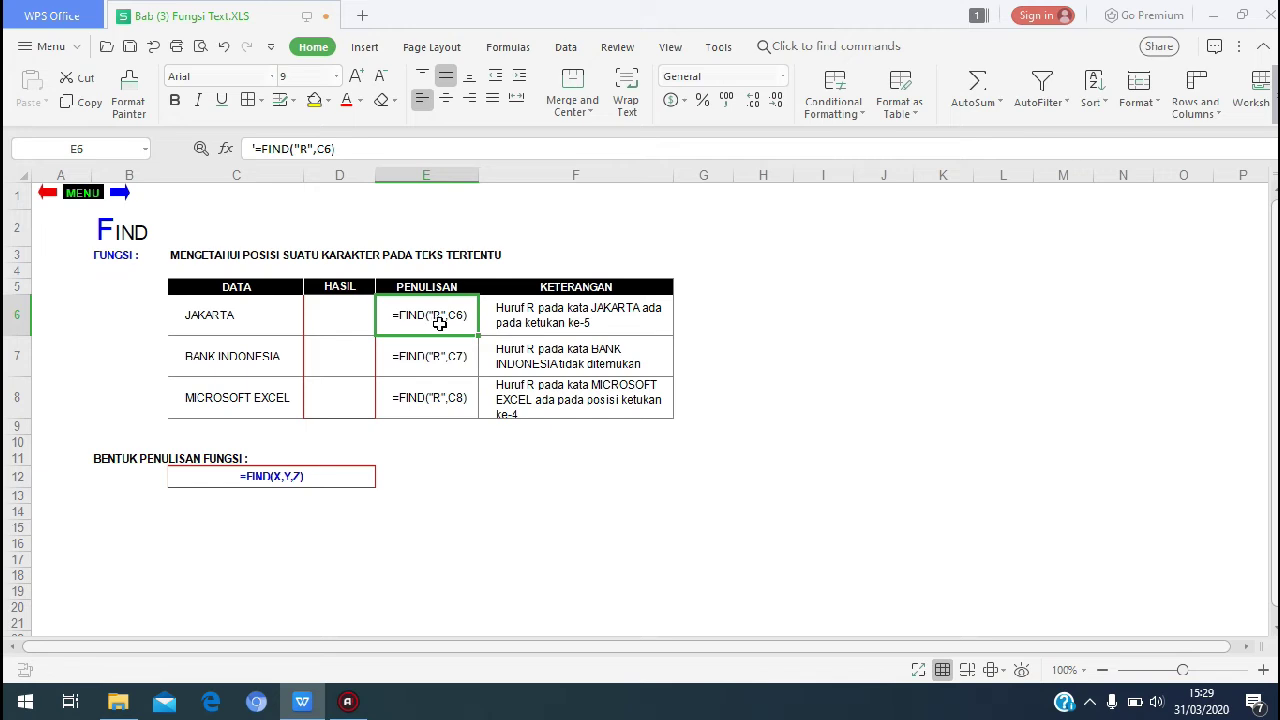
# Step: Enter =FIND("R";C6) in cell D6, and review the function's general syntax in cell C12
pyautogui.click(335, 323)
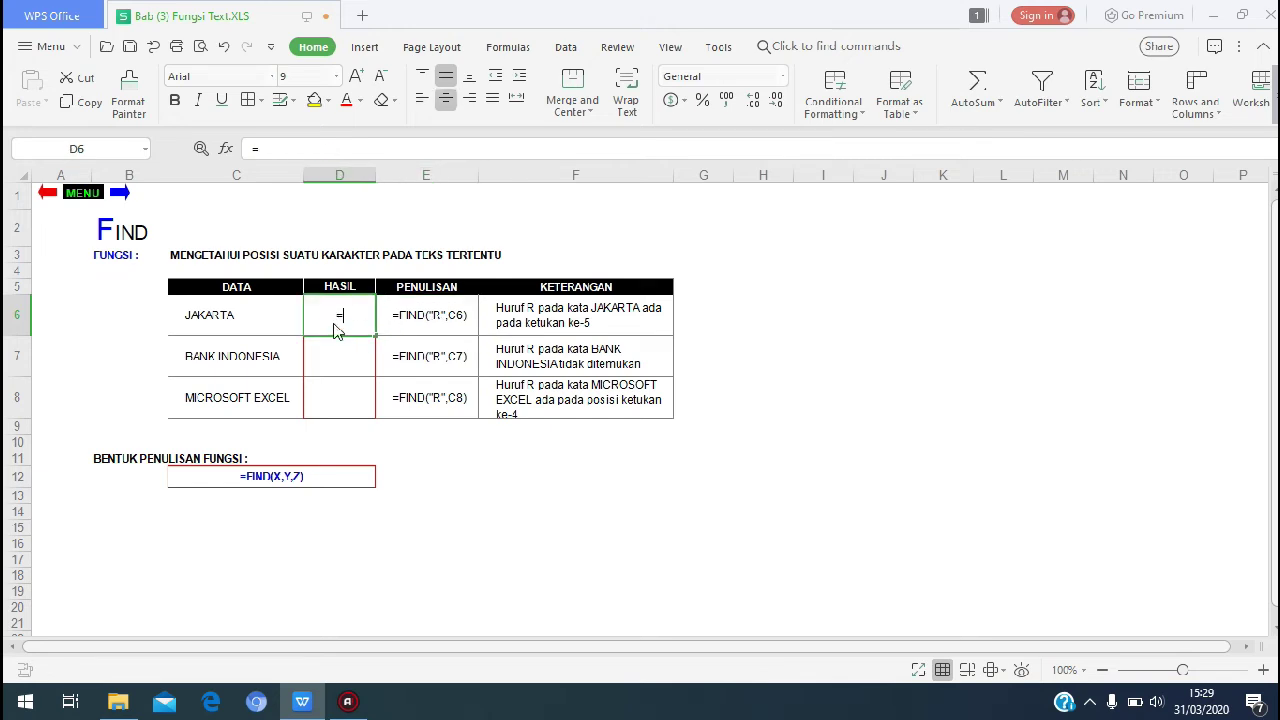
pyautogui.write('=F')
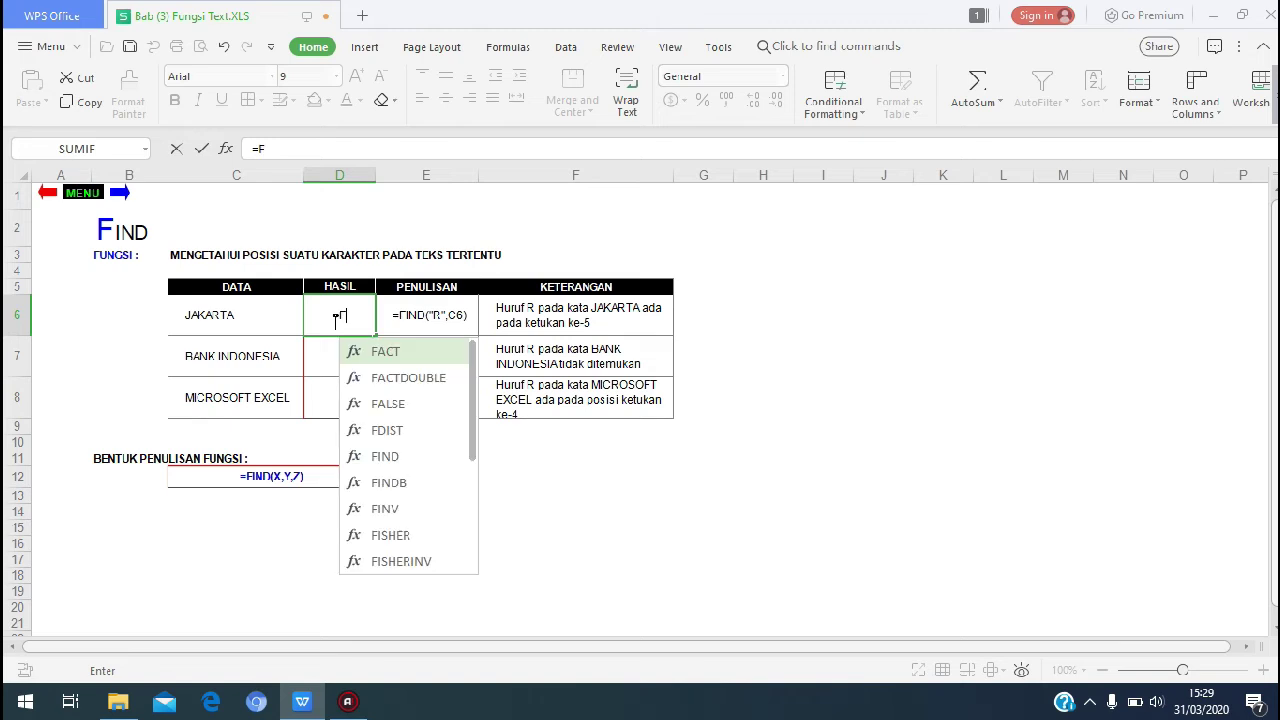
pyautogui.write('IND')
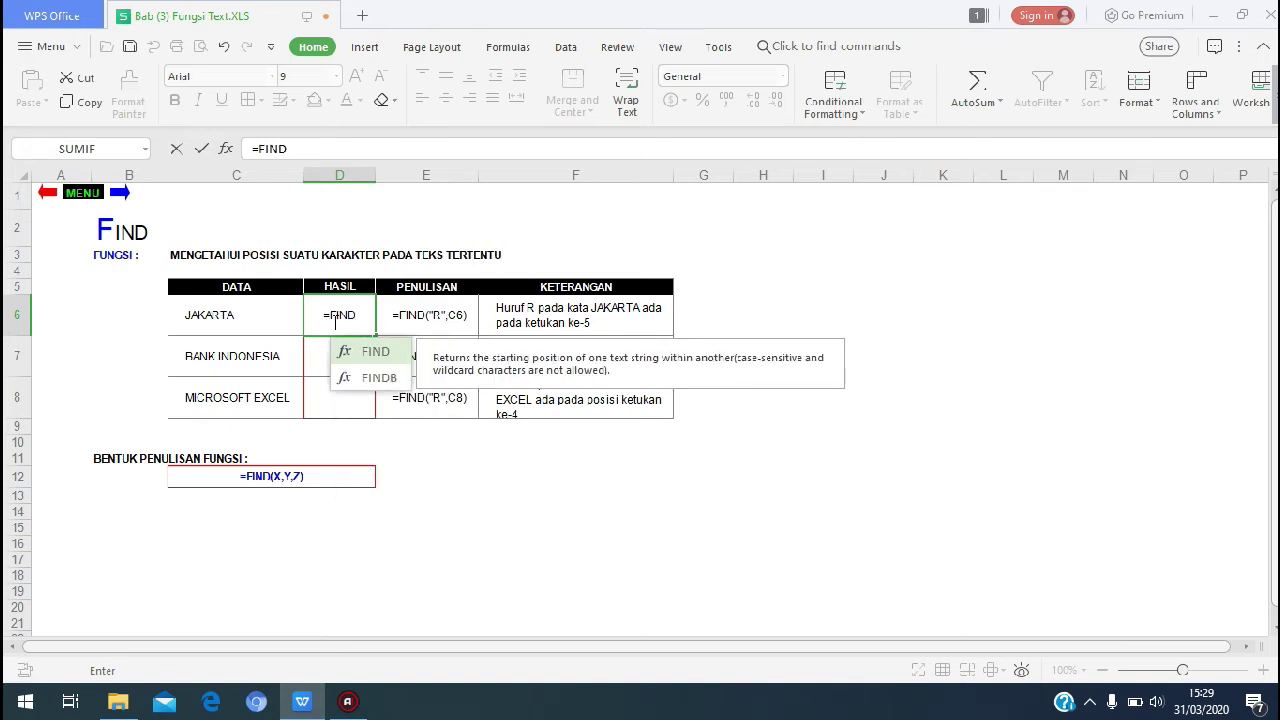
pyautogui.doubleClick(389, 353)
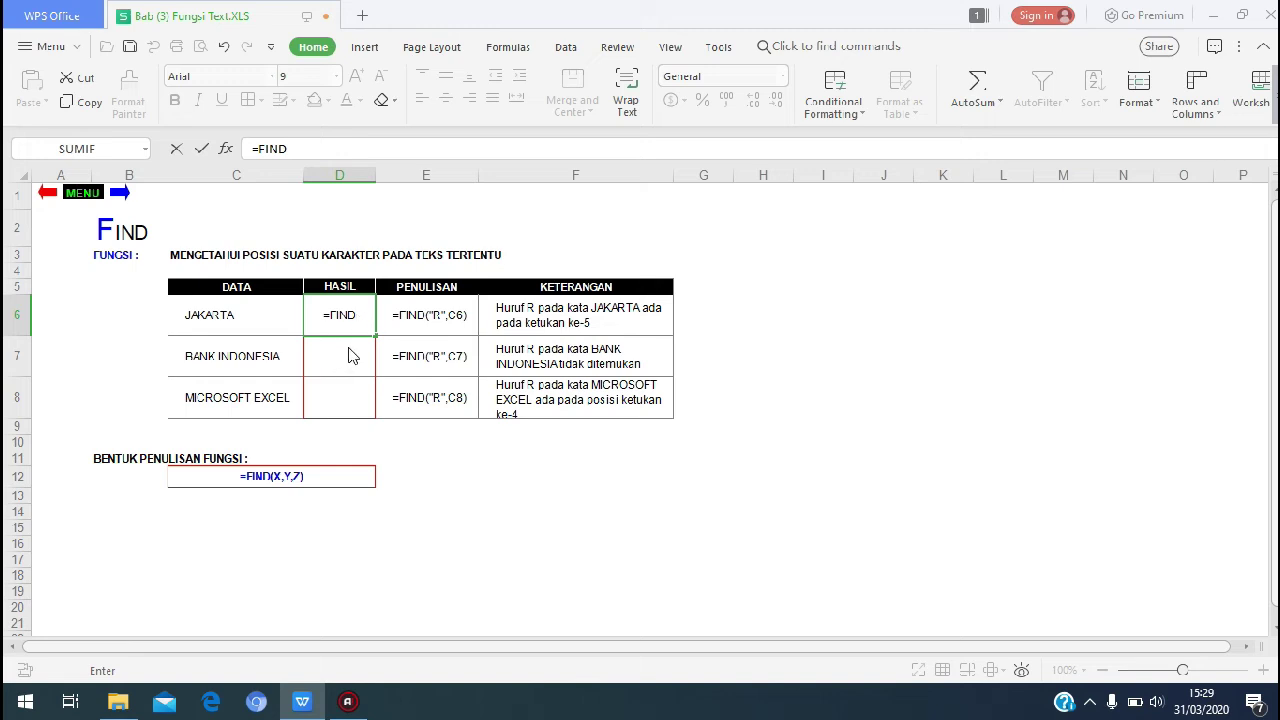
pyautogui.write('("')
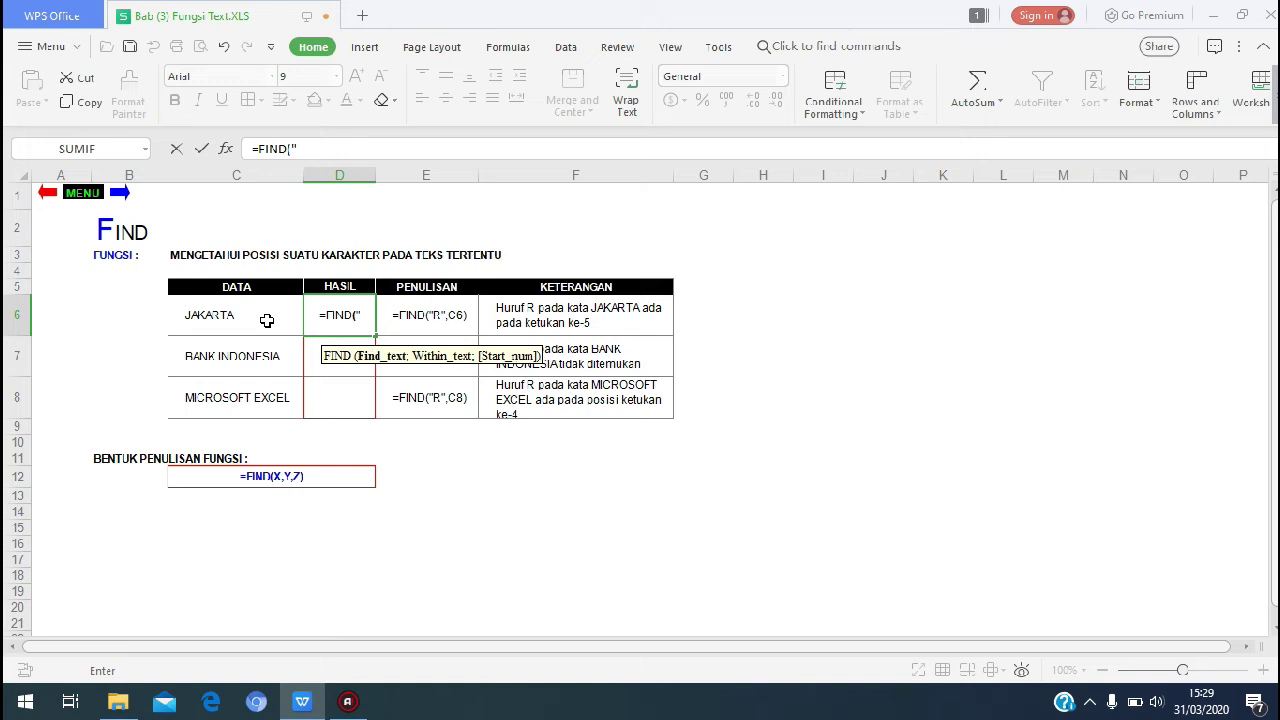
pyautogui.write('R')
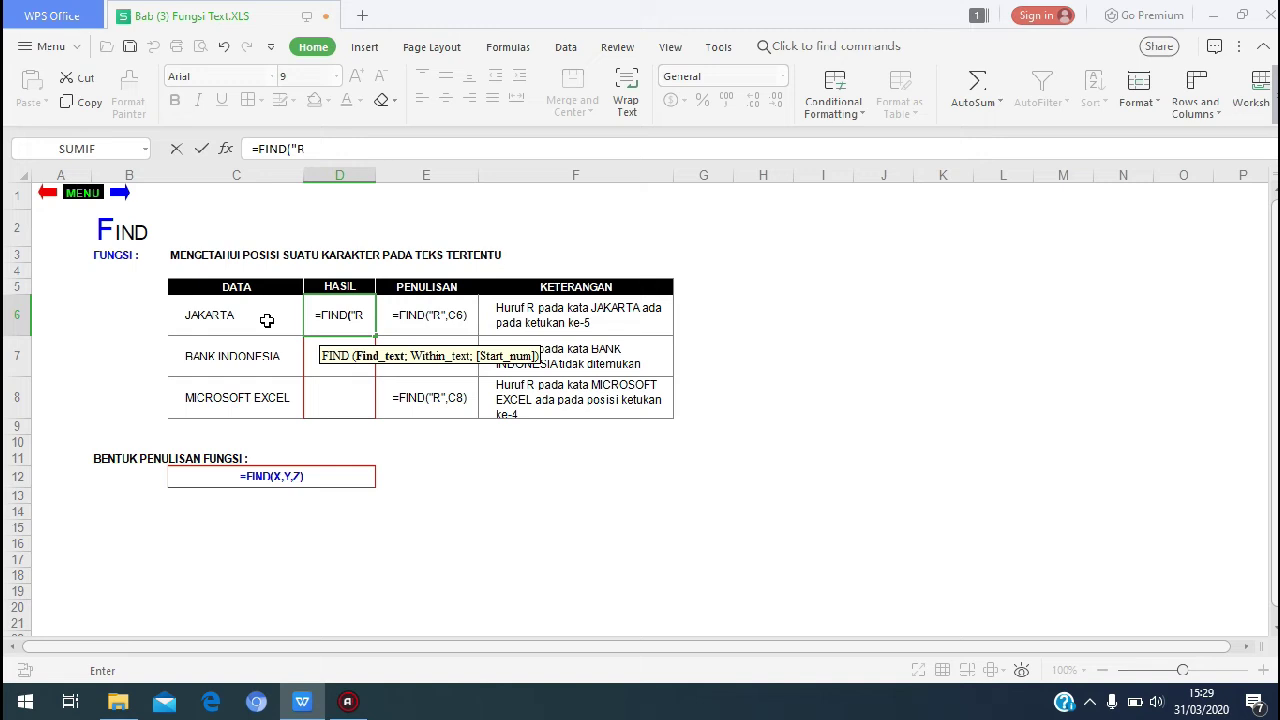
pyautogui.write('"')
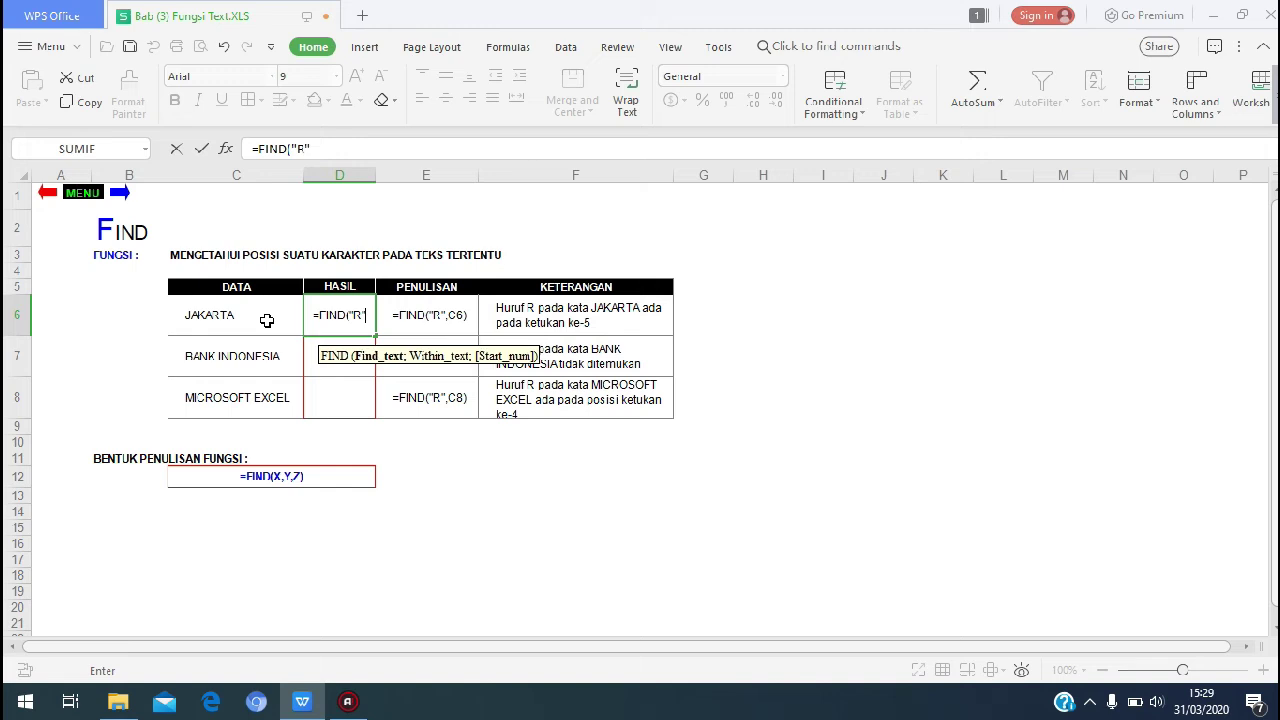
pyautogui.write(',')
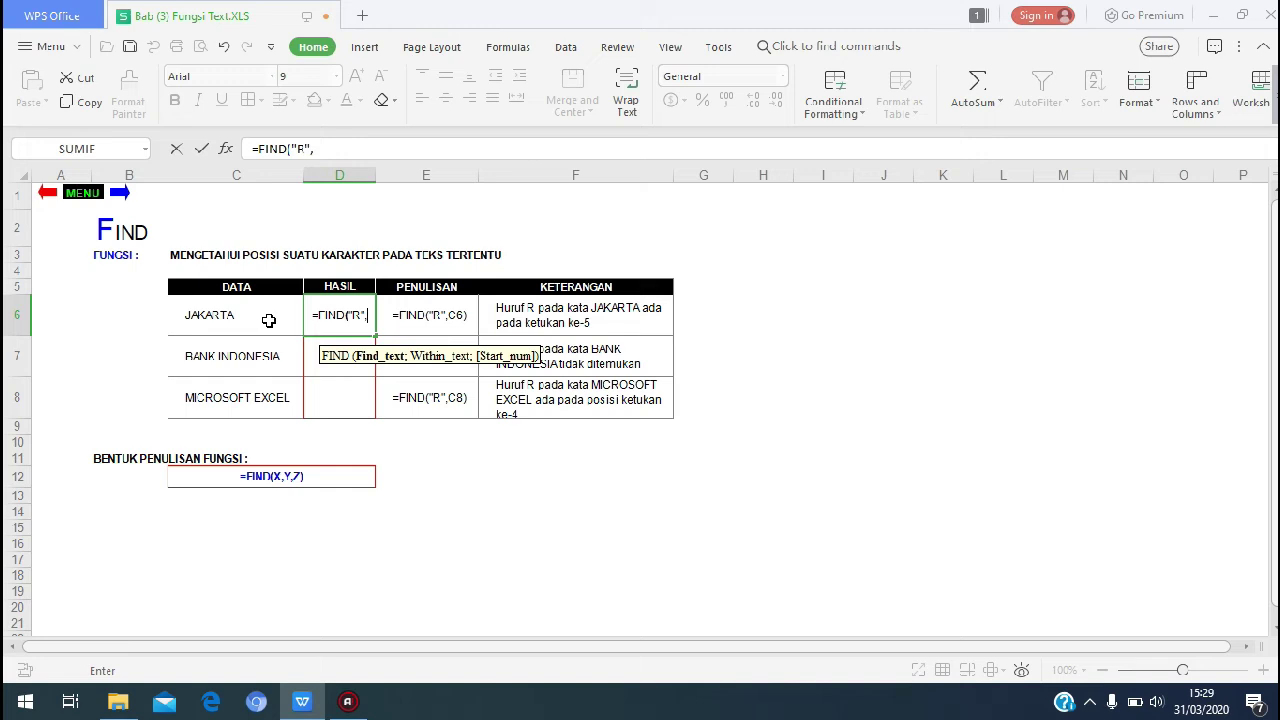
pyautogui.press('BackSpace')
pyautogui.write(';')
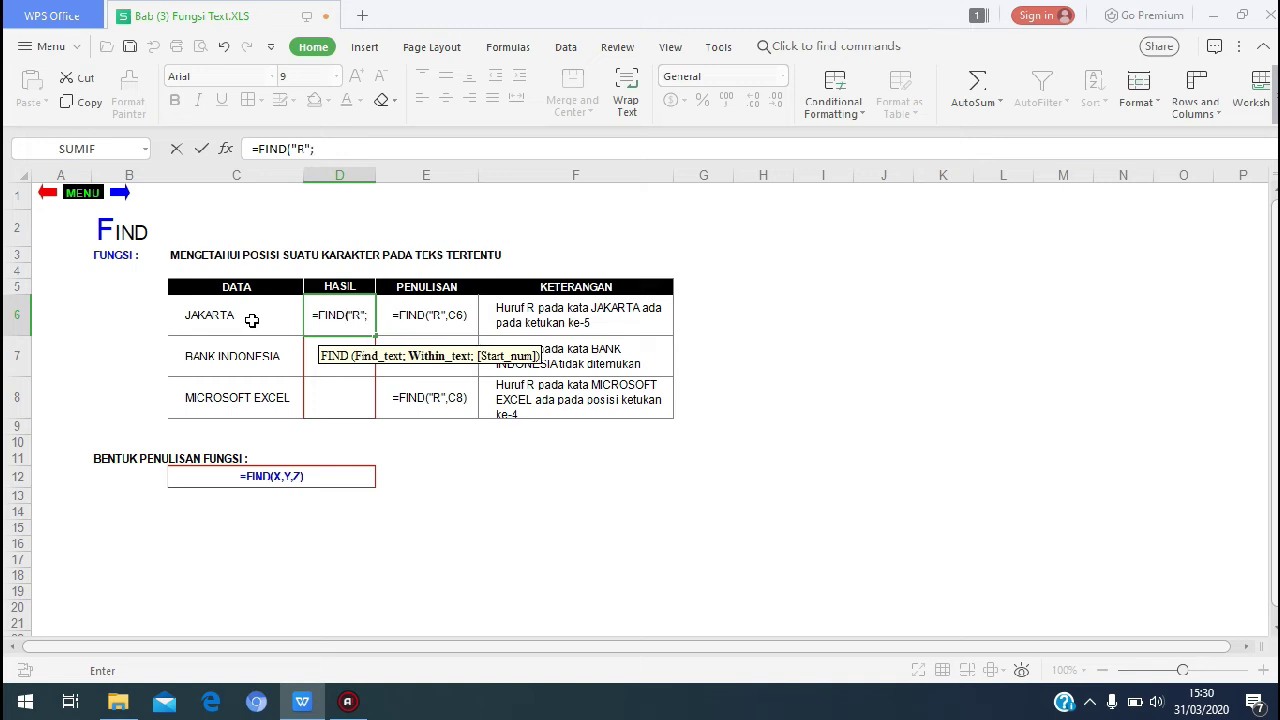
pyautogui.click(252, 320)
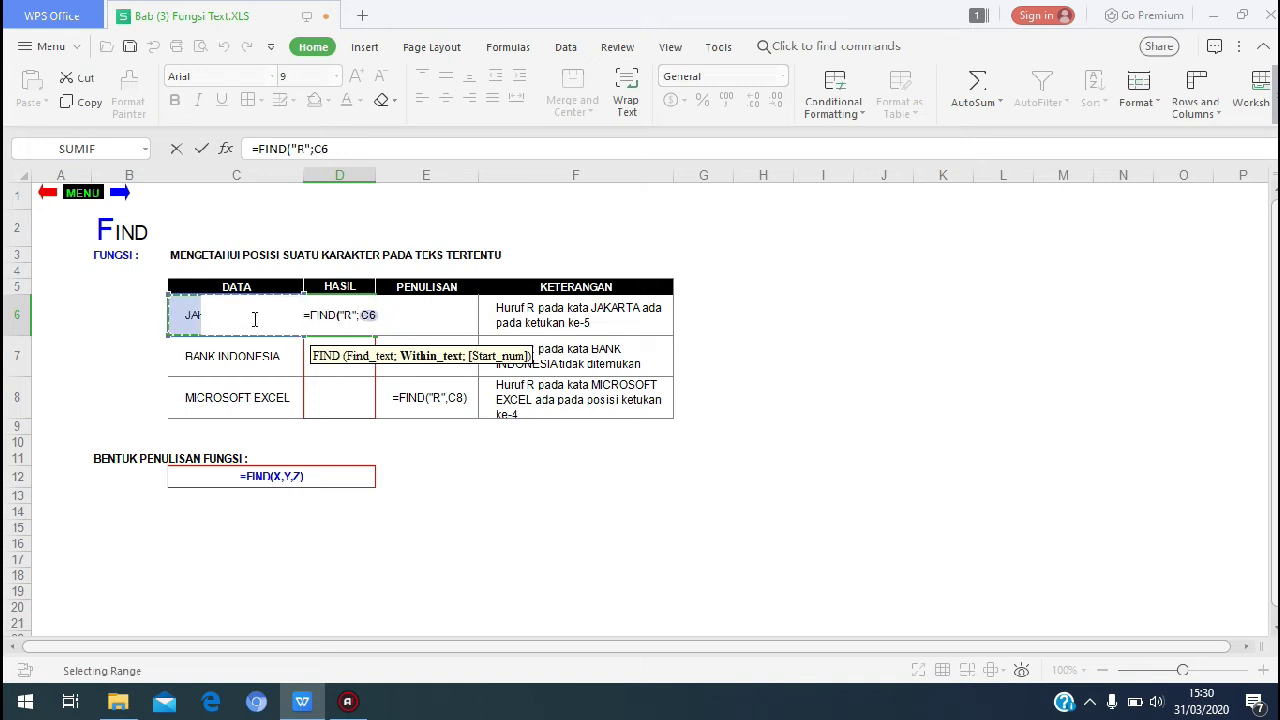
pyautogui.write(')')
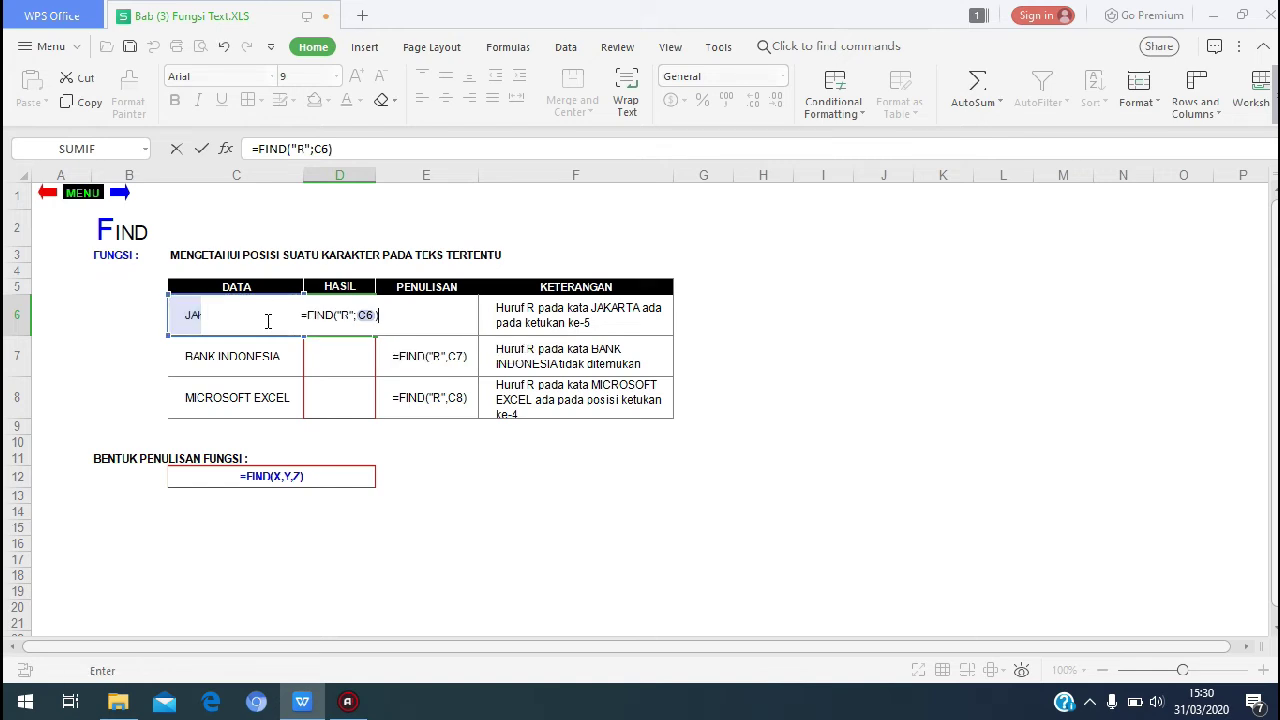
pyautogui.press('Return')
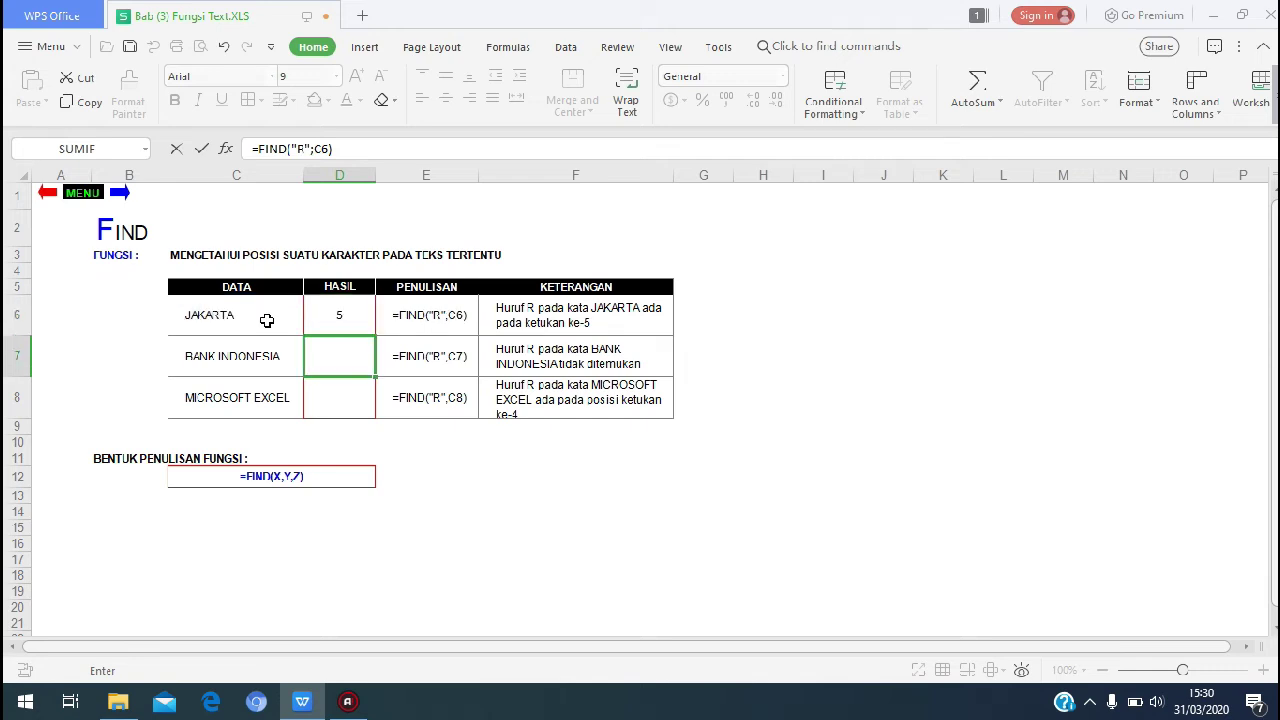
pyautogui.click(340, 320)
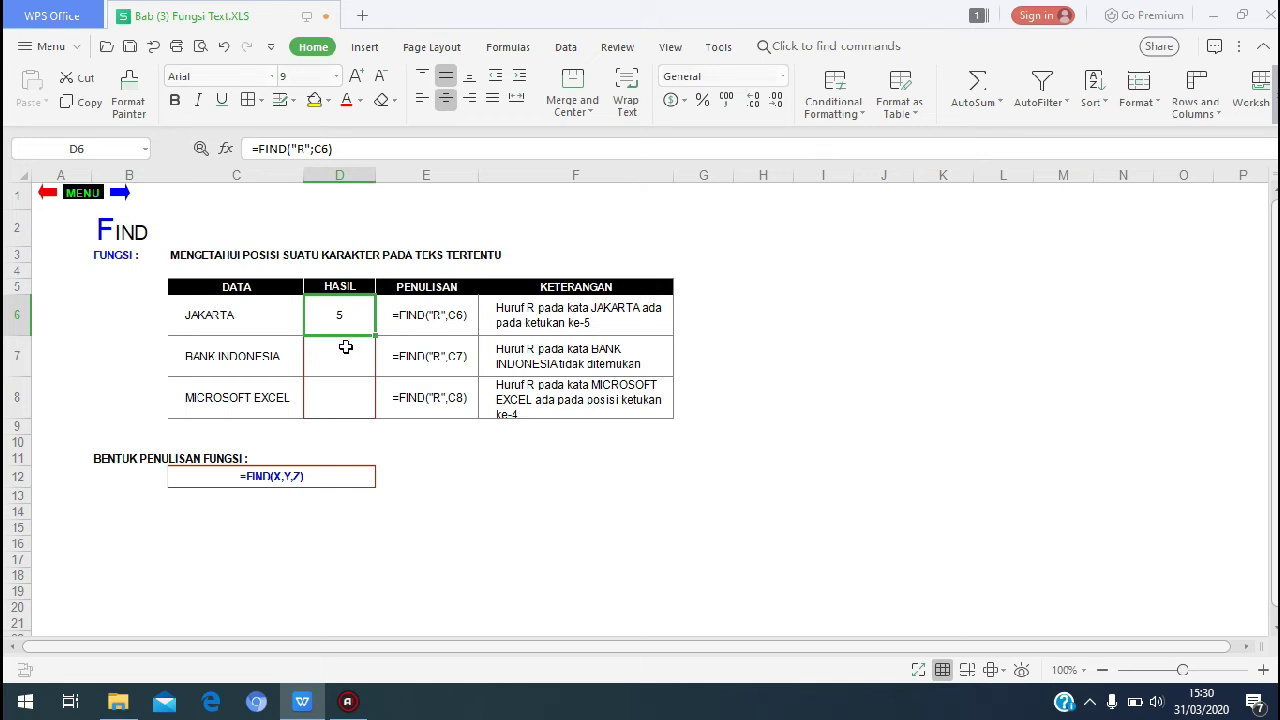
pyautogui.click(261, 476)
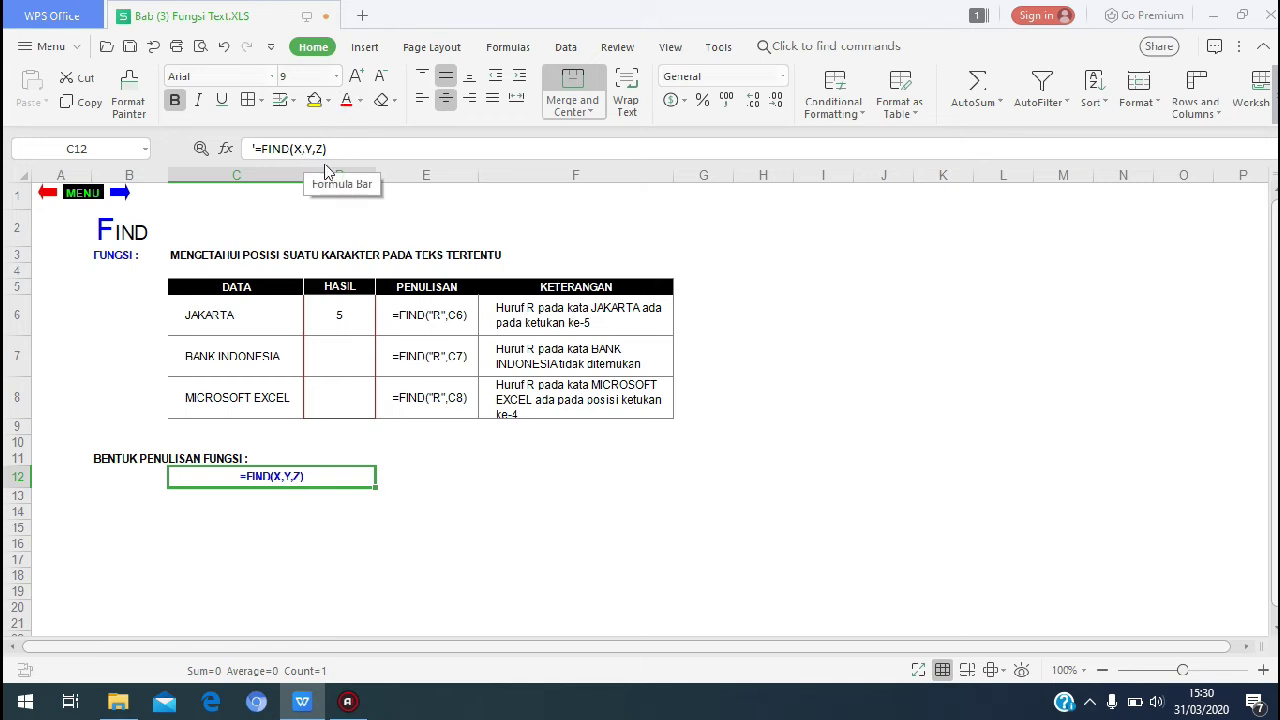
# Step: Open the FIXED exercise from the FUNGSI TEXT menu sheet and enter =FIXED(C7;1) in cell D7
pyautogui.click(77, 192)
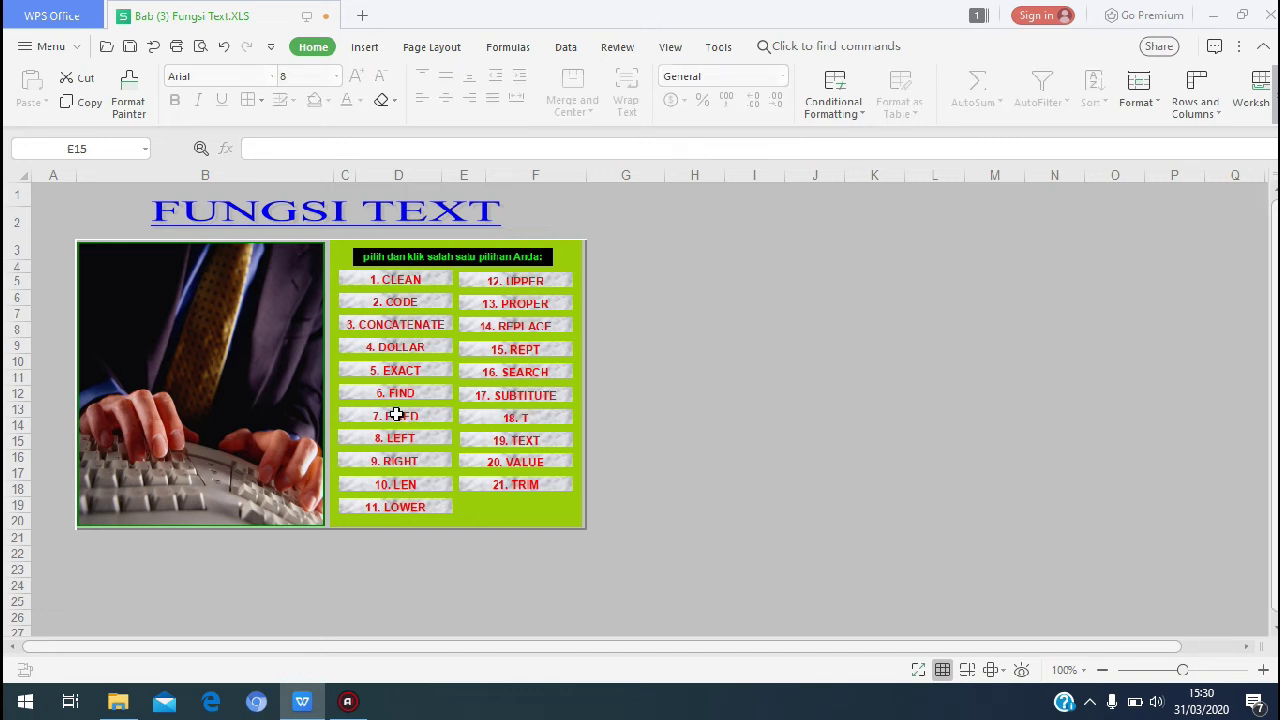
pyautogui.click(396, 414)
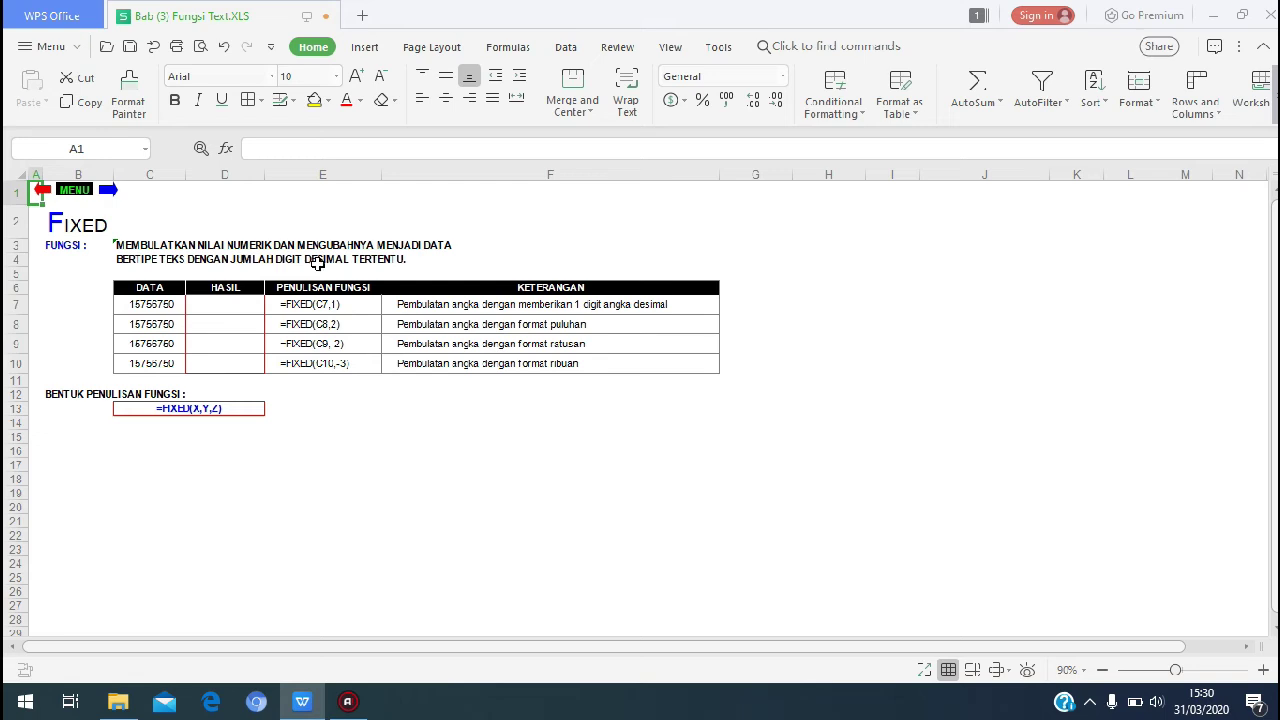
pyautogui.click(224, 305)
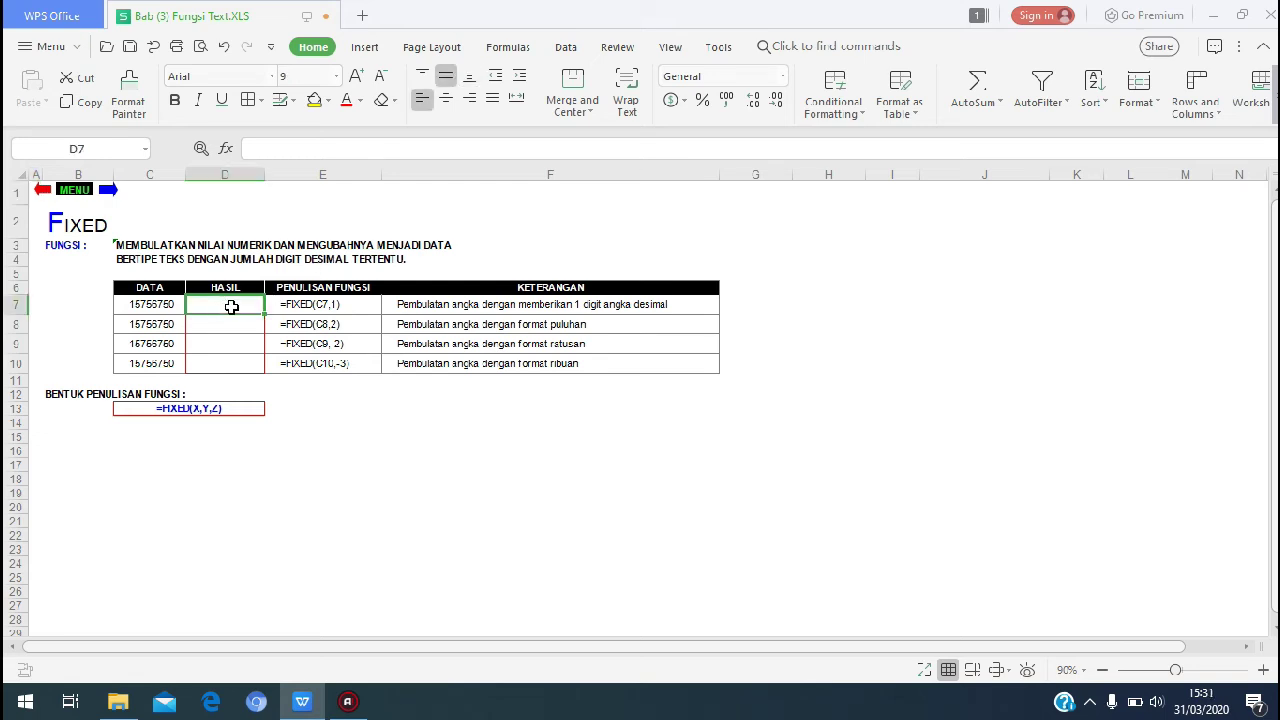
pyautogui.write('=')
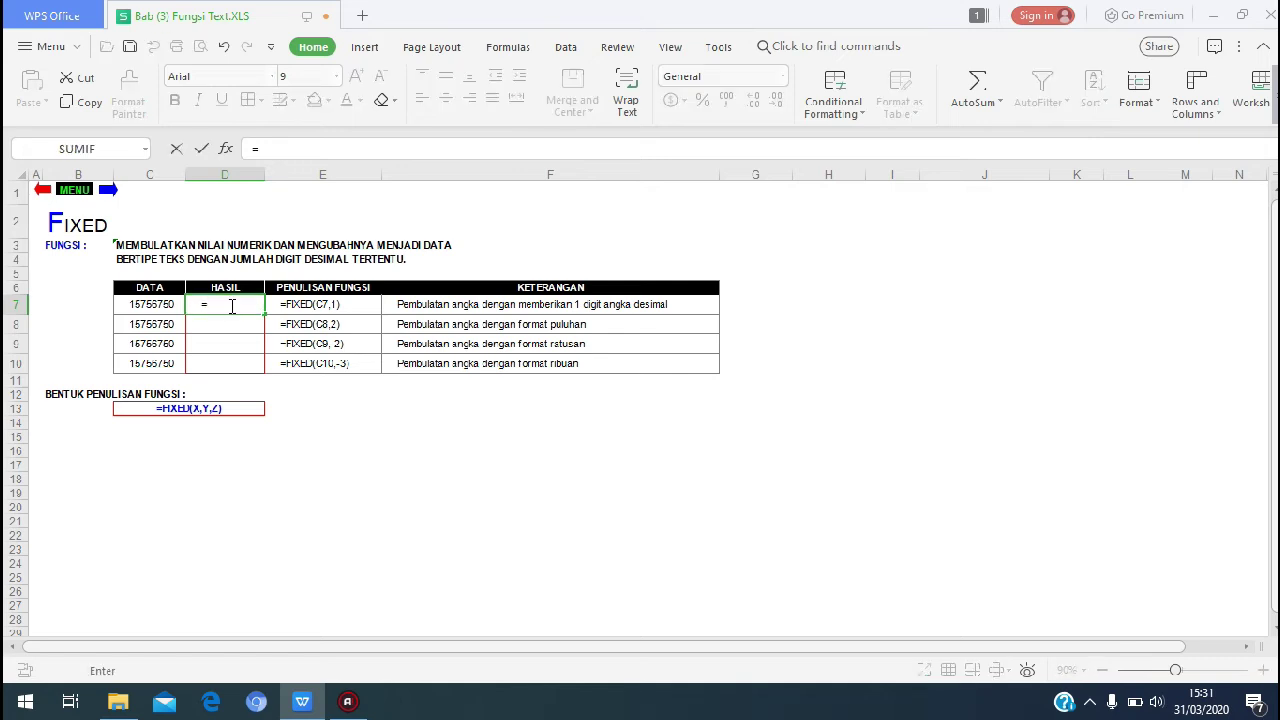
pyautogui.write('fixc')
pyautogui.write('d')
pyautogui.write('(')
pyautogui.click(135, 306)
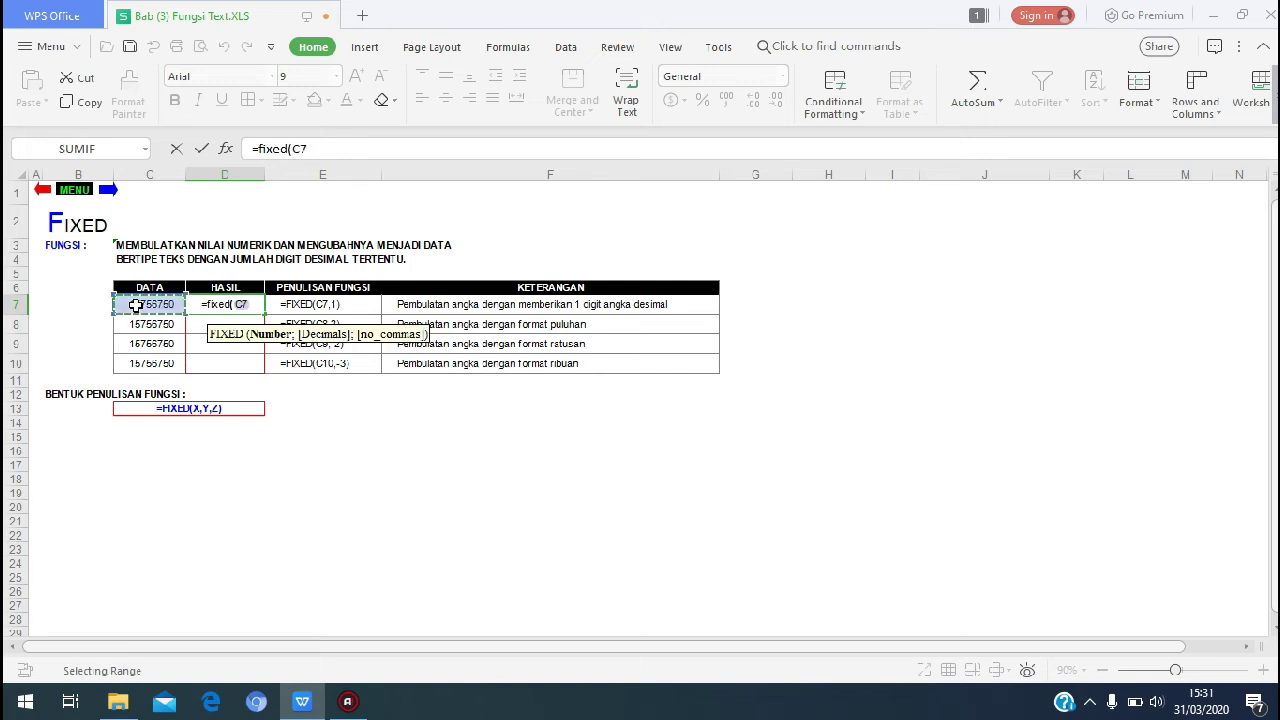
pyautogui.write(';1')
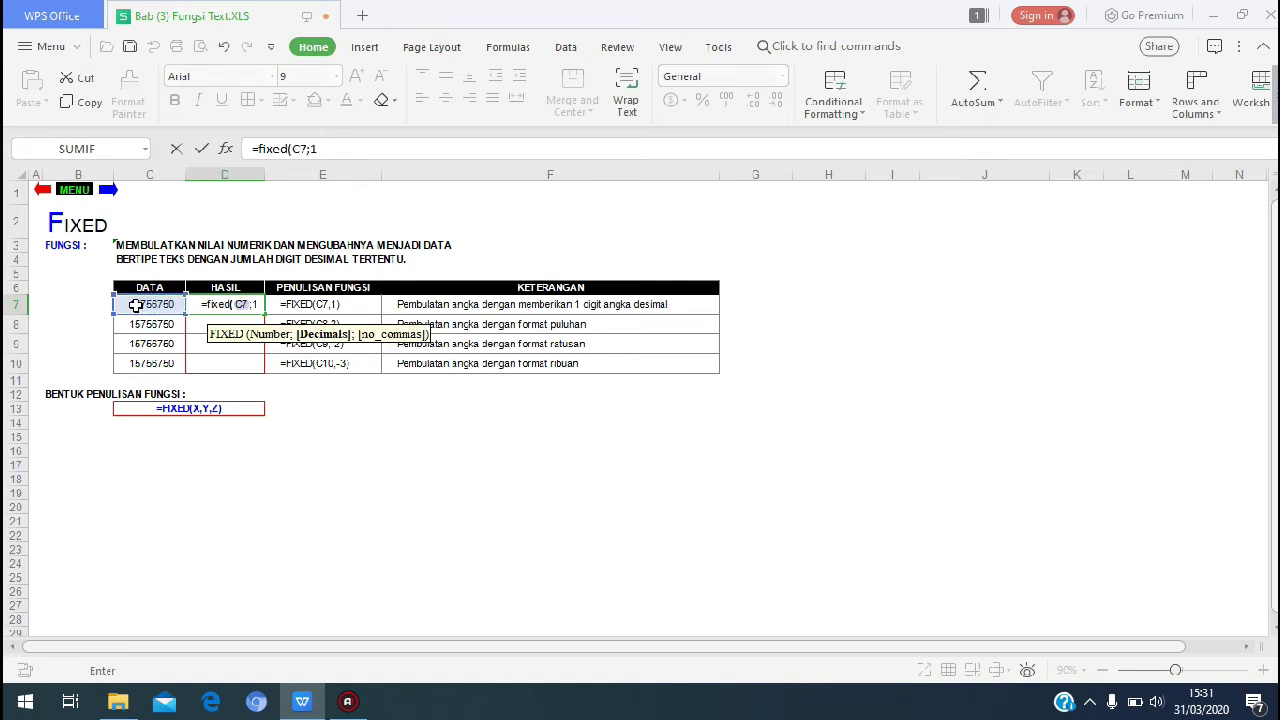
pyautogui.write(')')
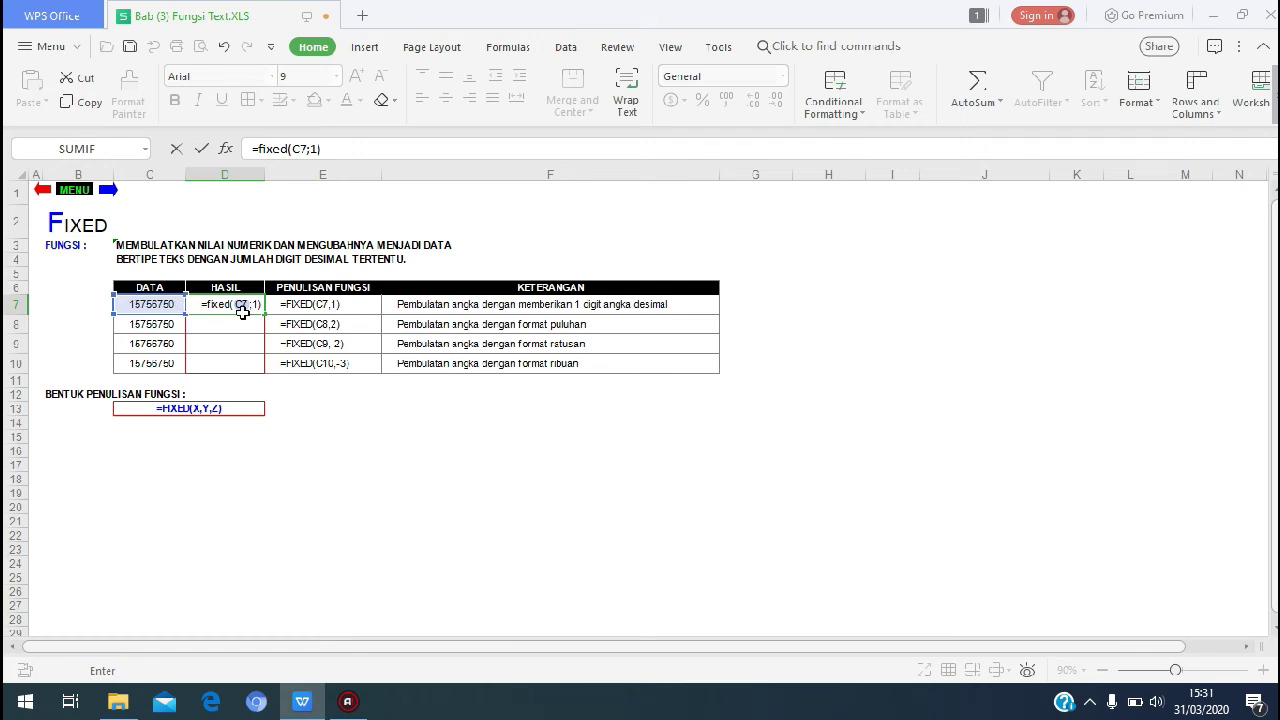
pyautogui.press('Return')
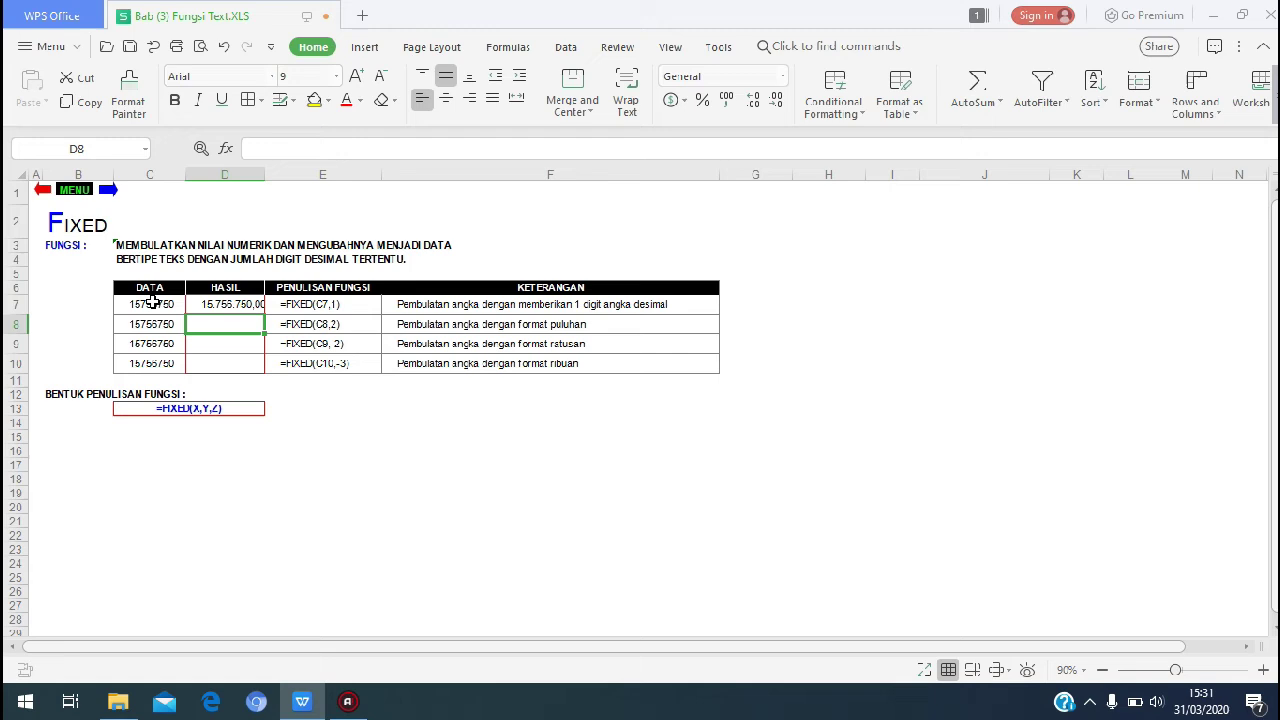
# Step: Recheck the FIXED formula in cell D7 and fill it down to D10
pyautogui.click(240, 306)
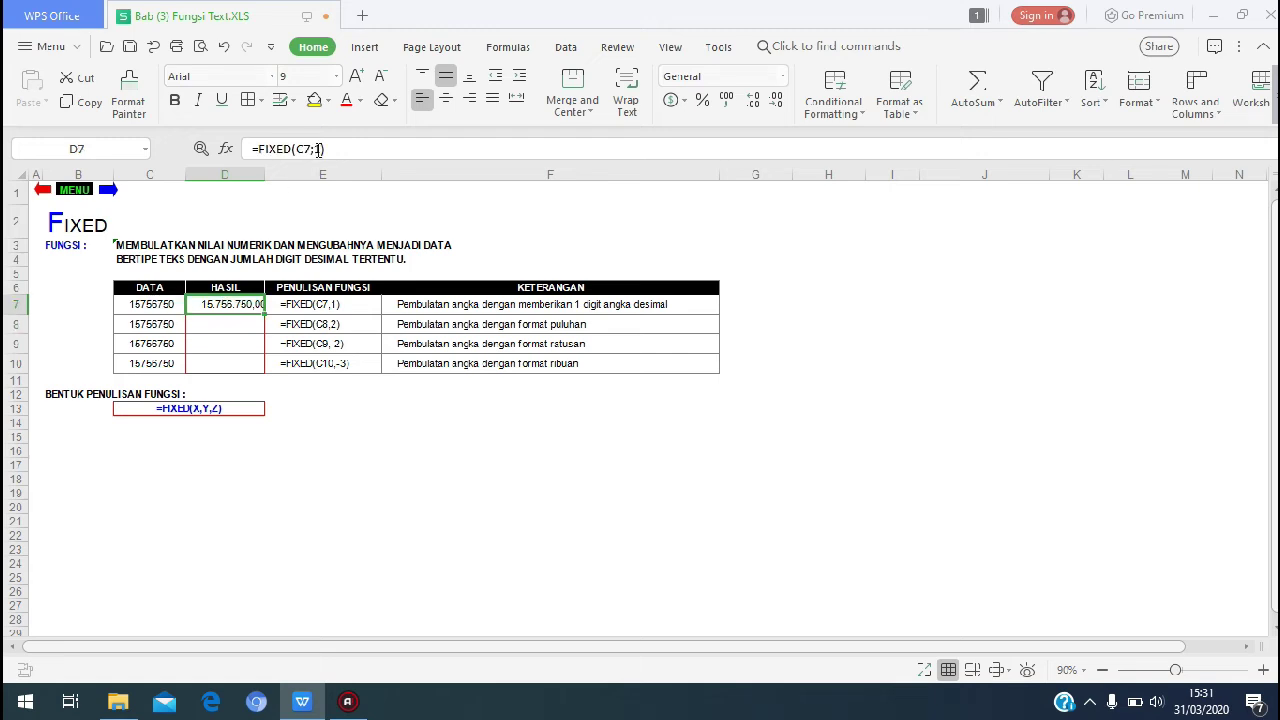
pyautogui.doubleClick(219, 302)
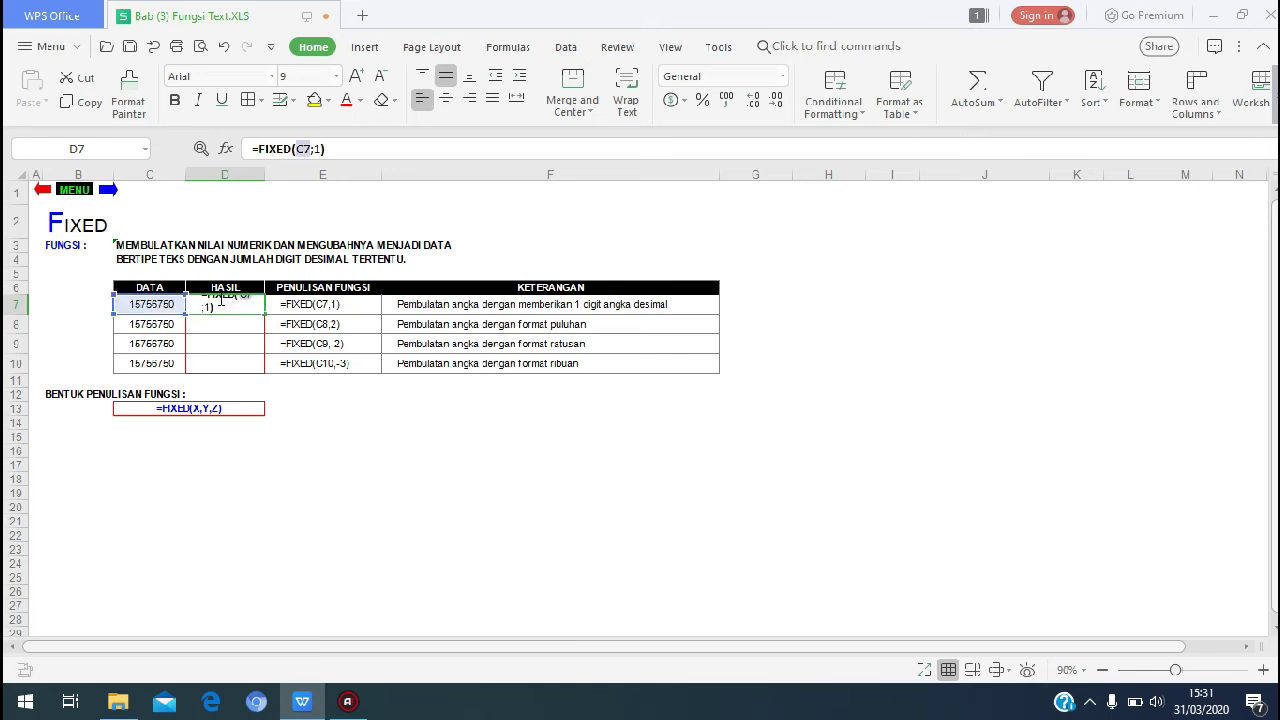
pyautogui.press('Return')
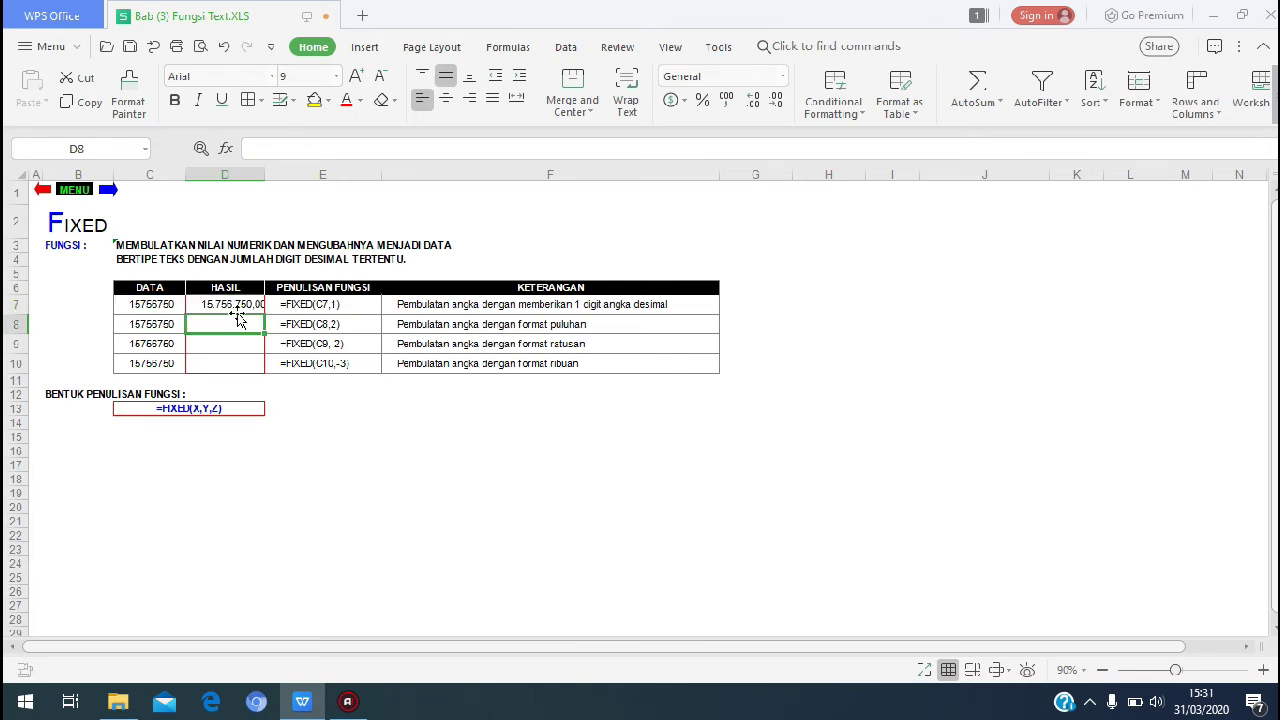
pyautogui.click(236, 305)
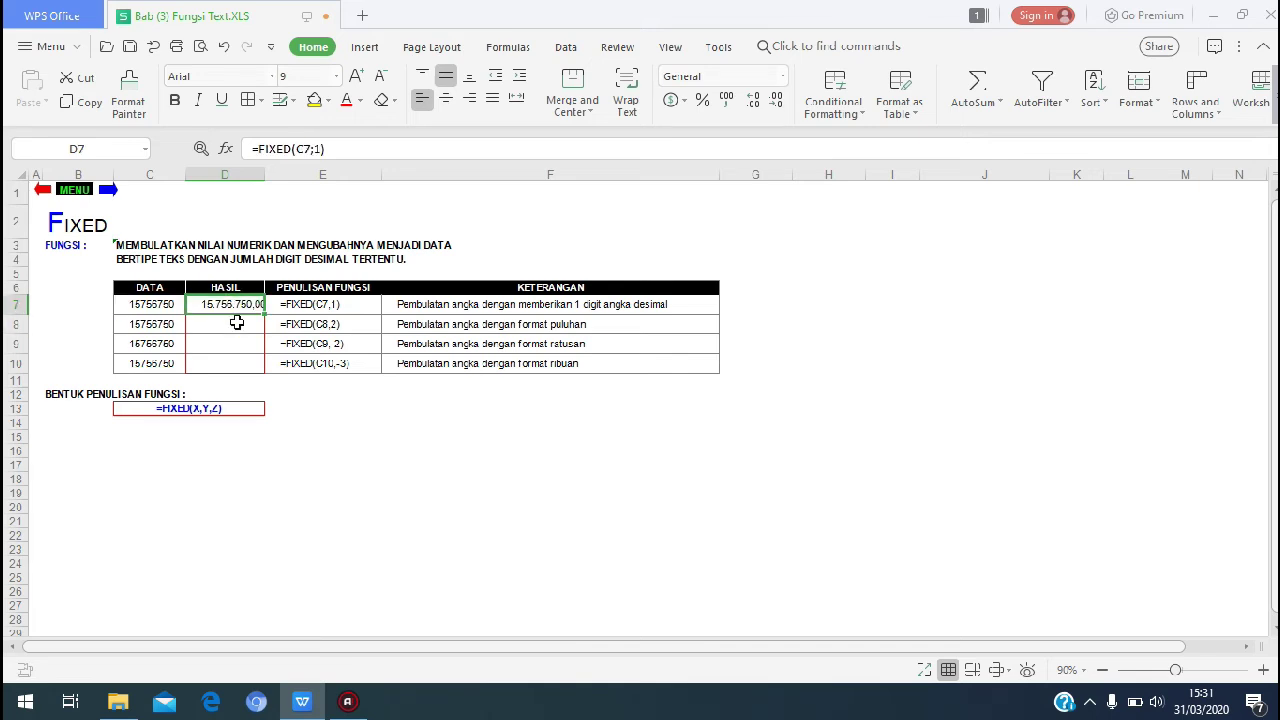
pyautogui.press('Down')
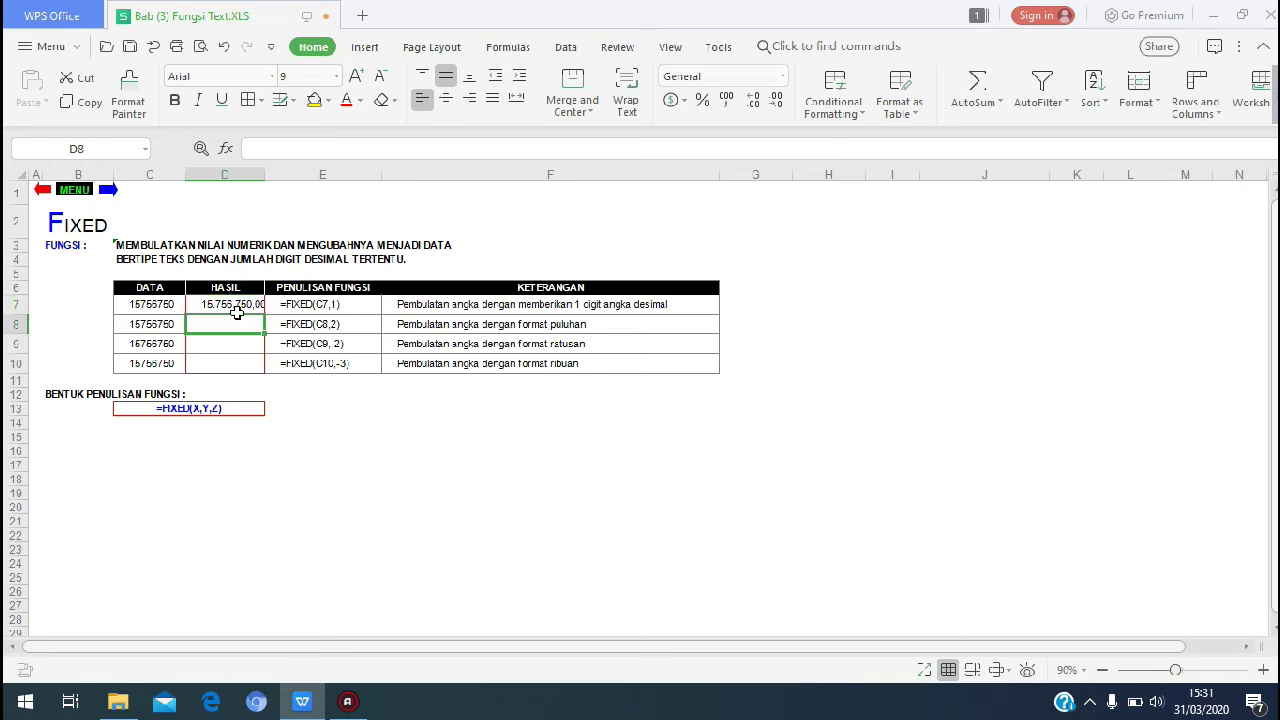
pyautogui.click(237, 307)
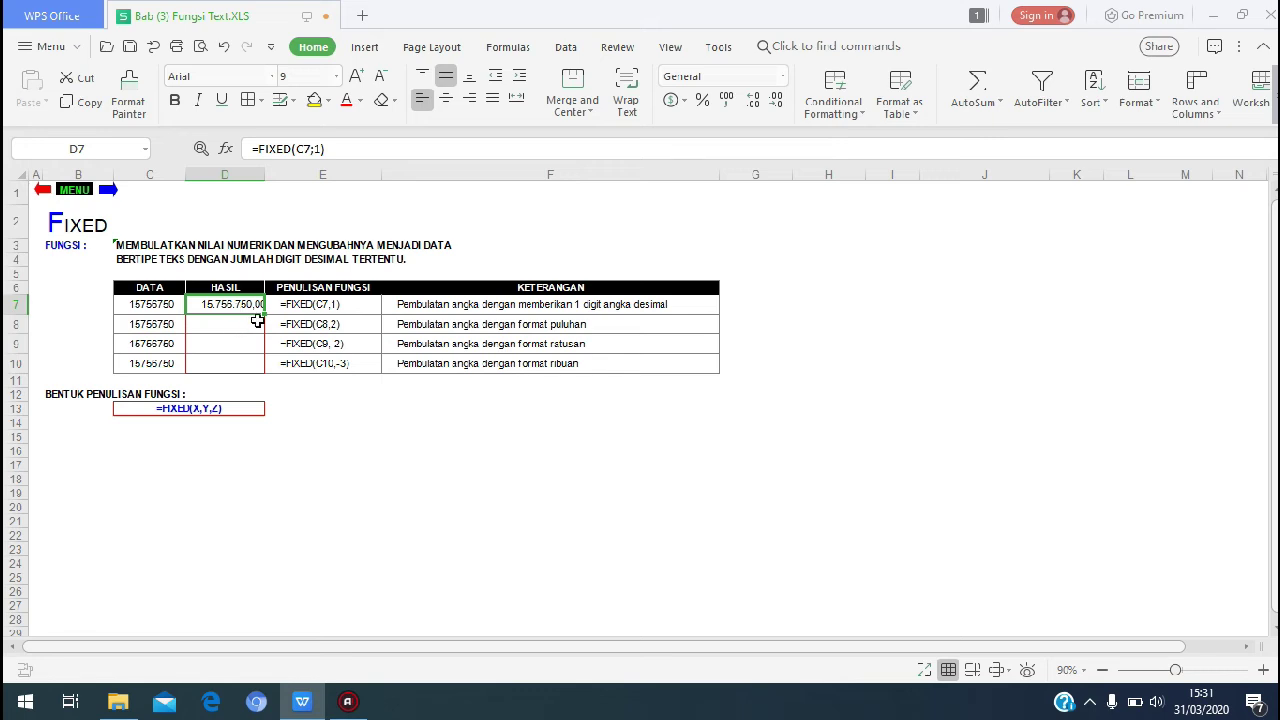
pyautogui.moveTo(264, 312); pyautogui.dragTo(259, 368)
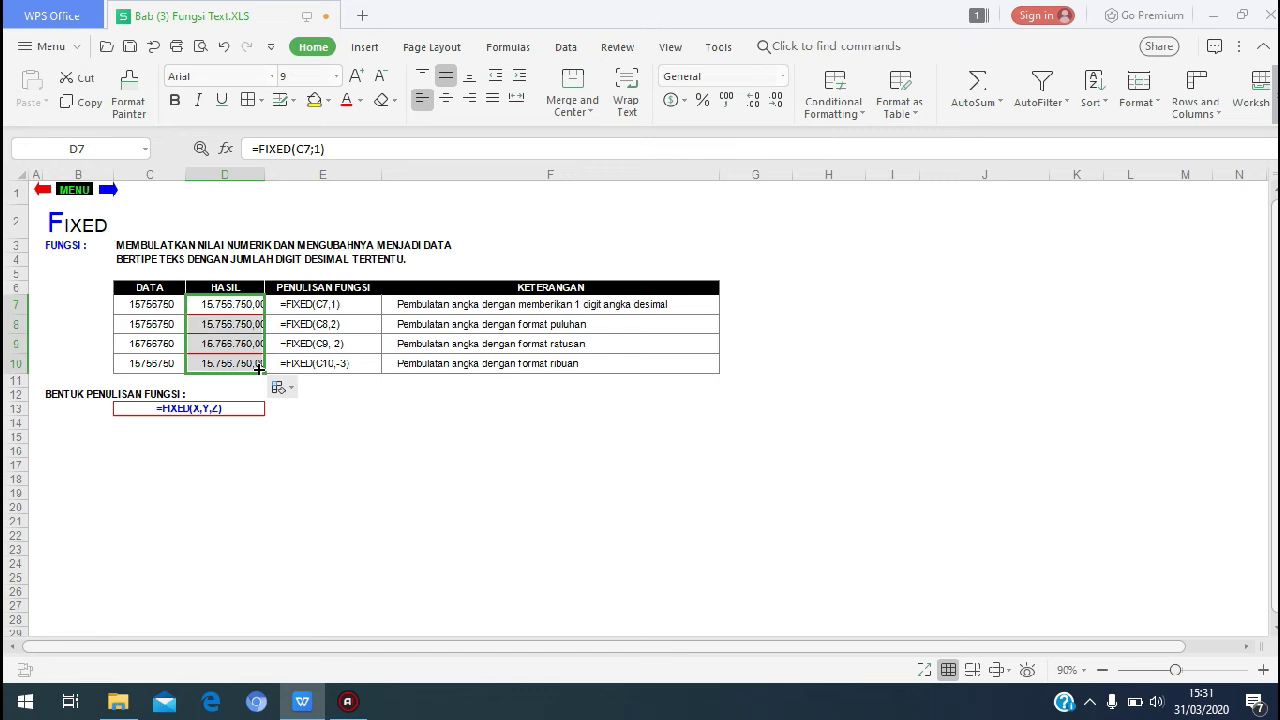
# Step: Open the LEN exercise from the FUNGSI TEXT menu sheet and enter =LEN(C6) in cell D6
pyautogui.click(66, 189)
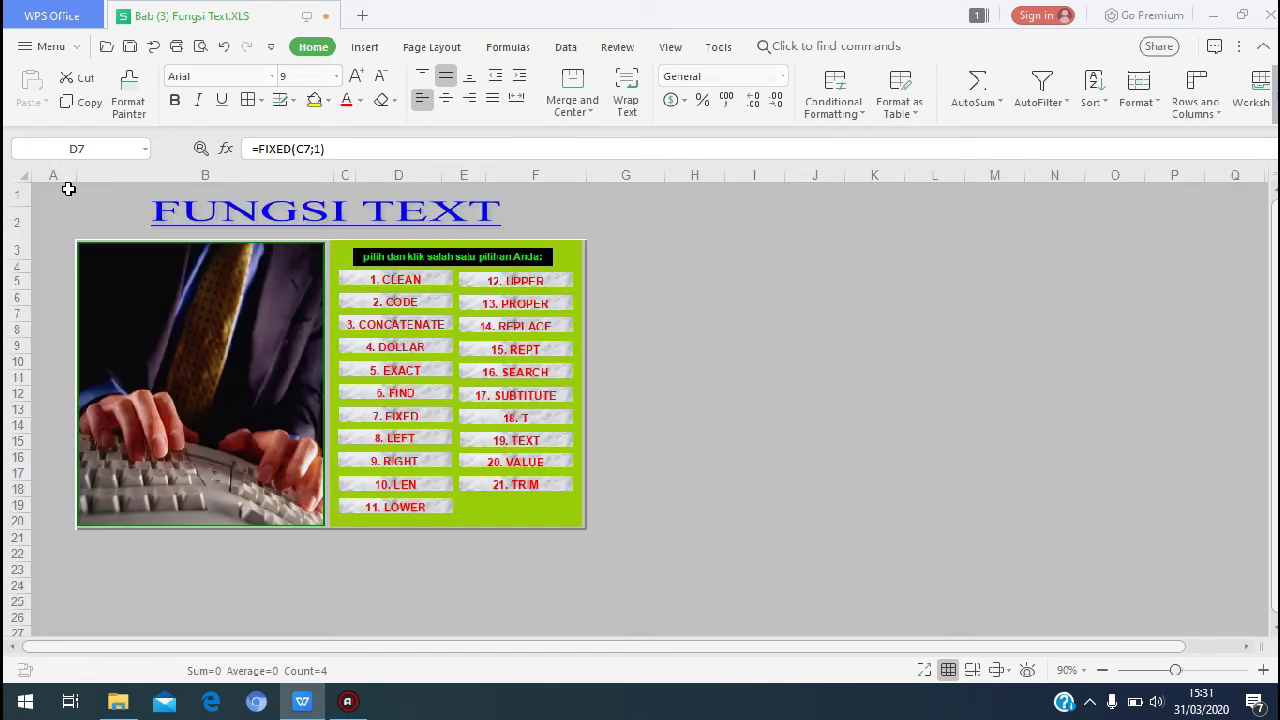
pyautogui.click(405, 486)
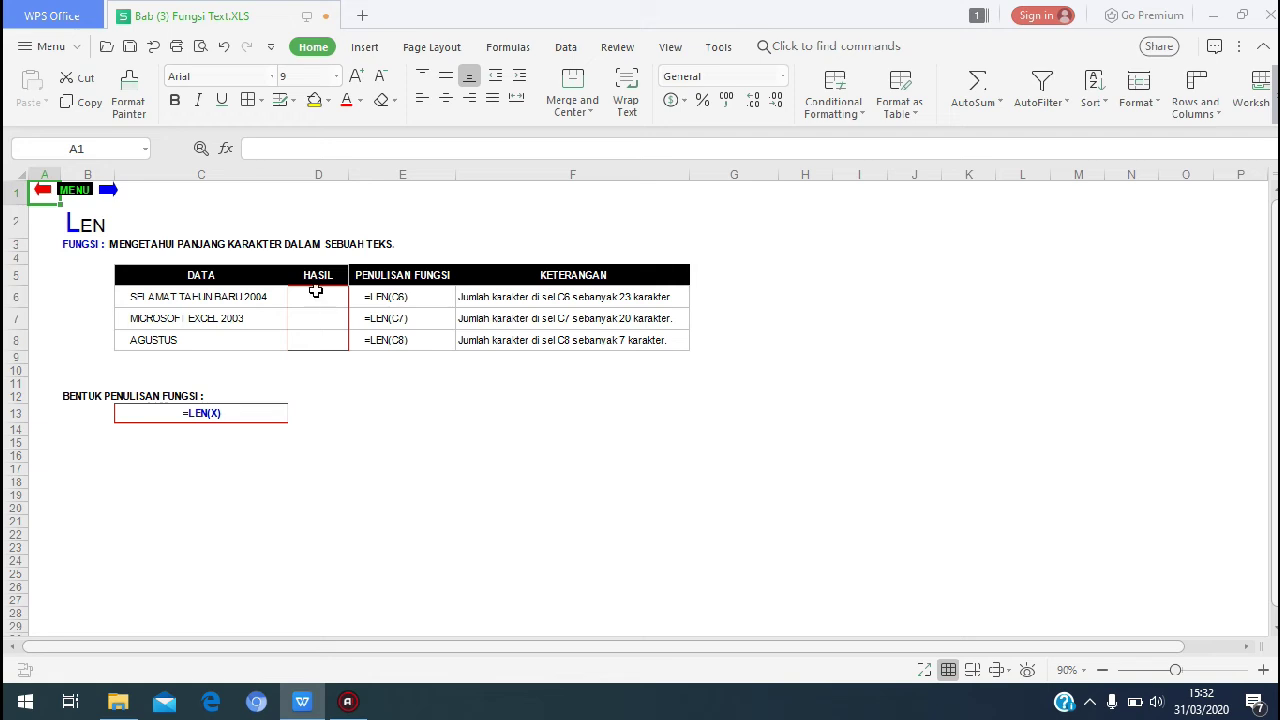
pyautogui.click(317, 297)
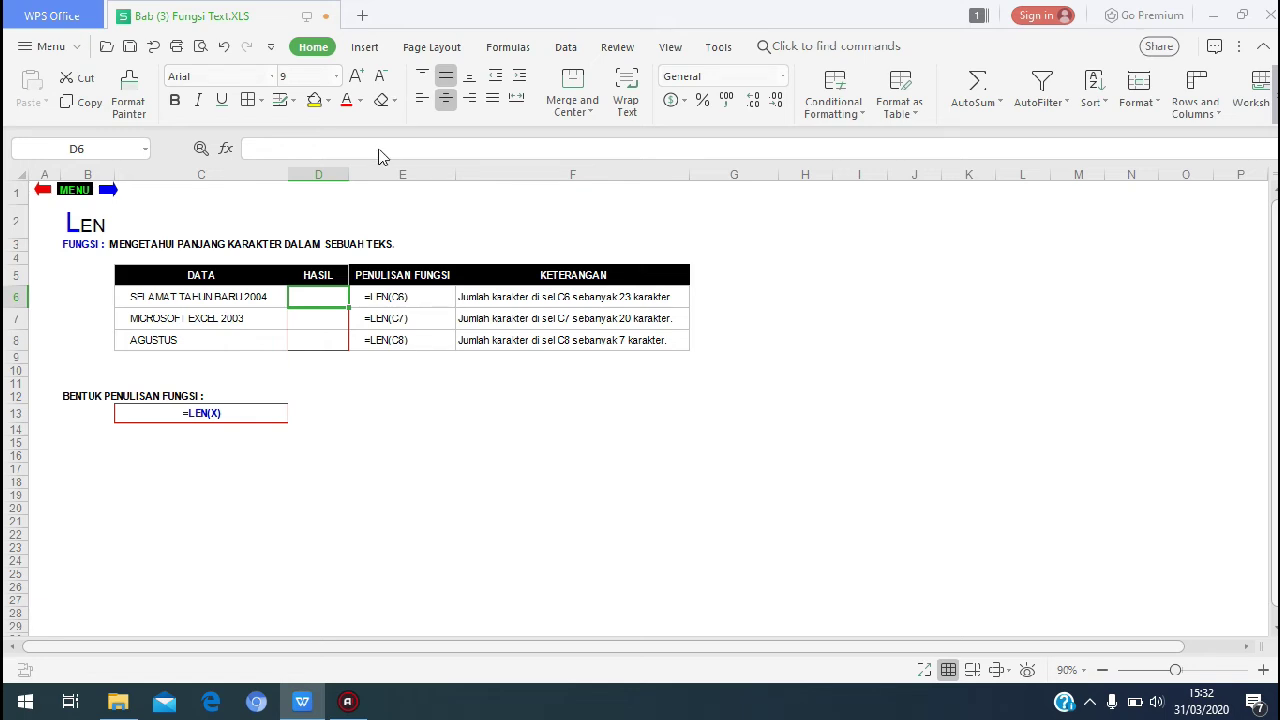
pyautogui.write('=len')
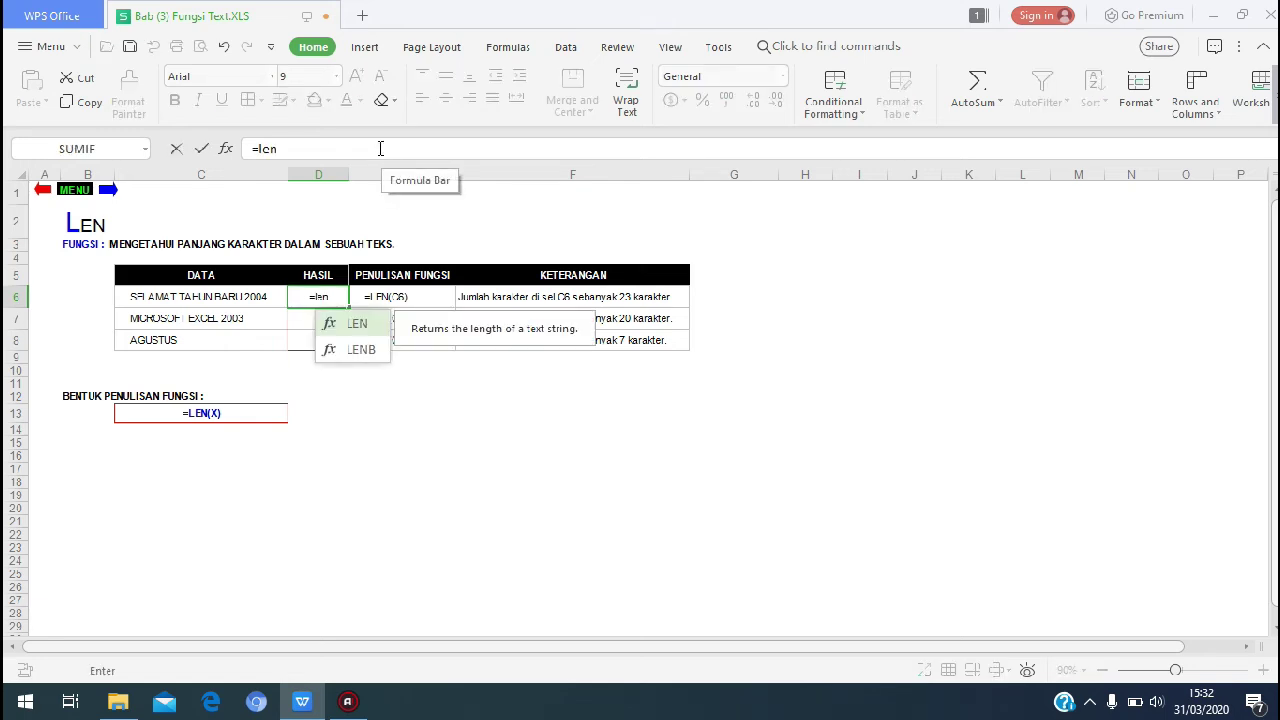
pyautogui.press('Escape')
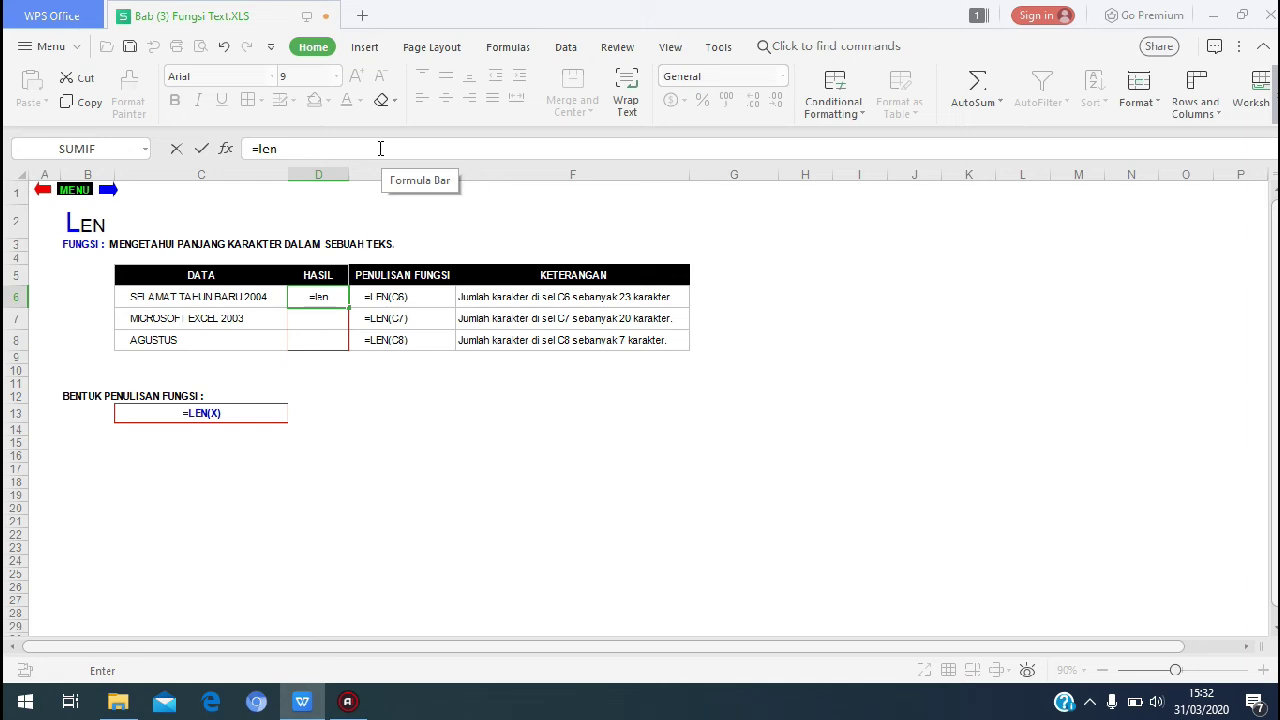
pyautogui.write('(')
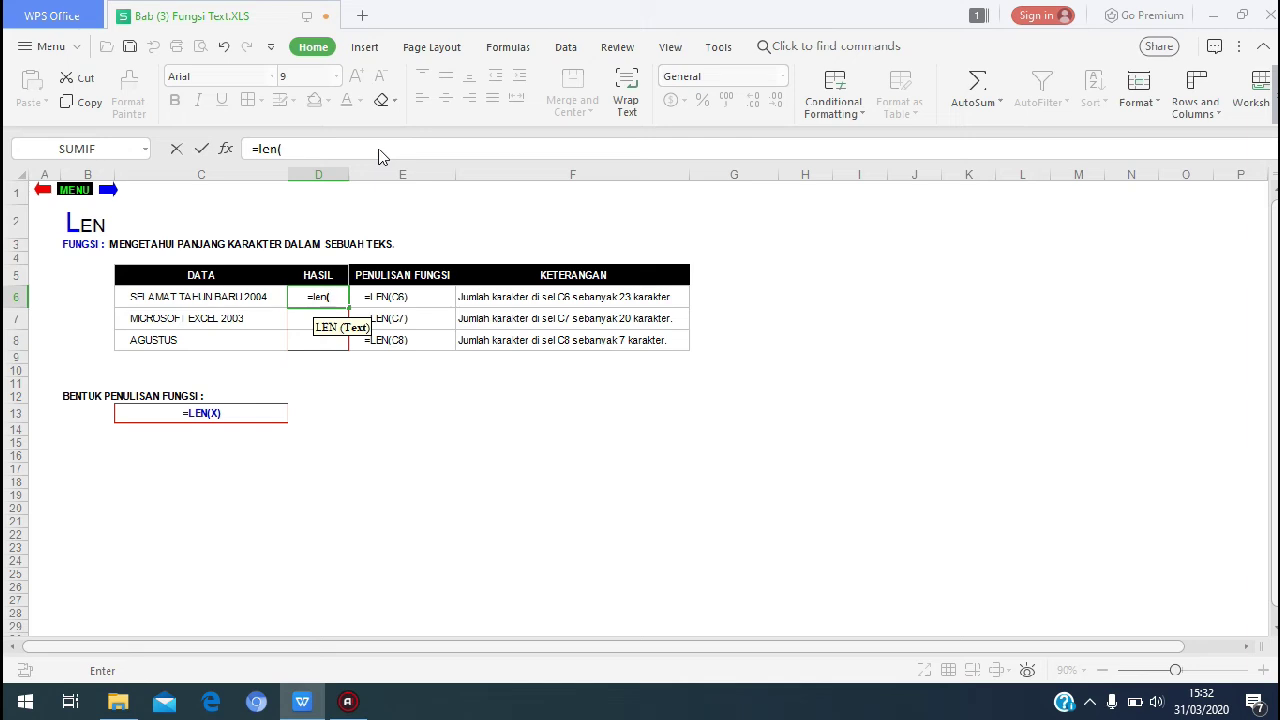
pyautogui.click(224, 297)
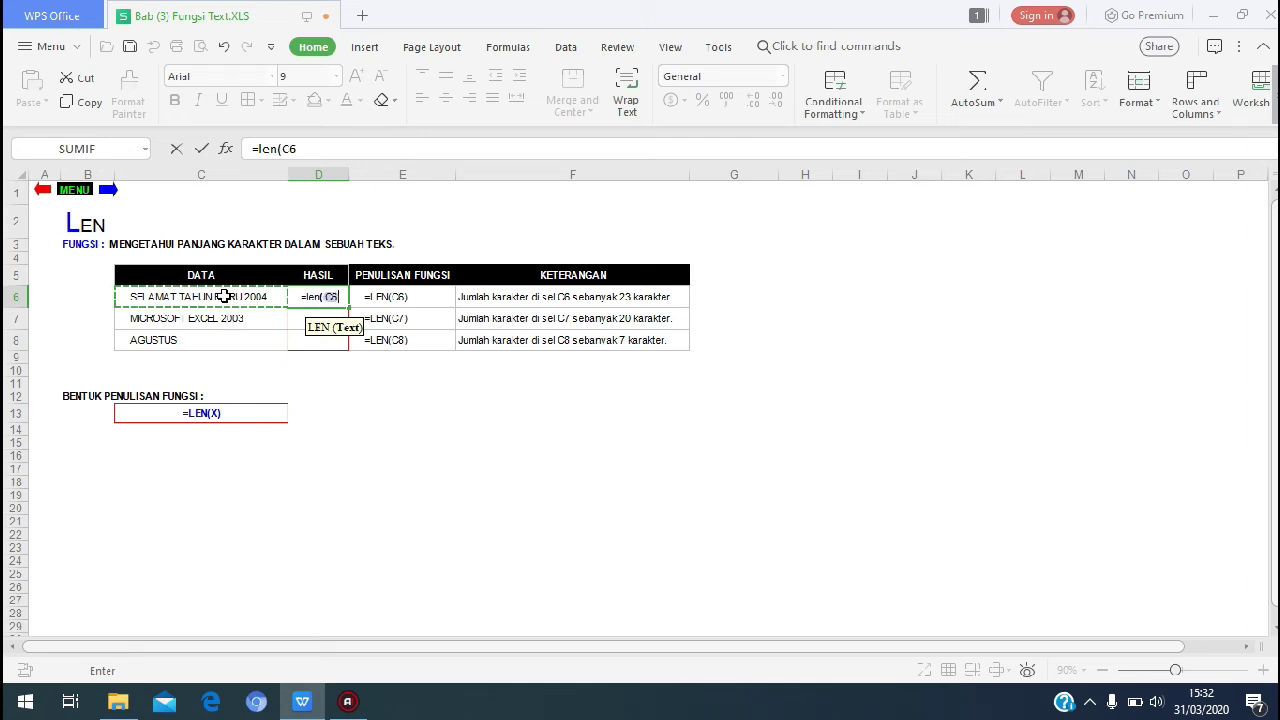
pyautogui.click(224, 297)
pyautogui.write(')')
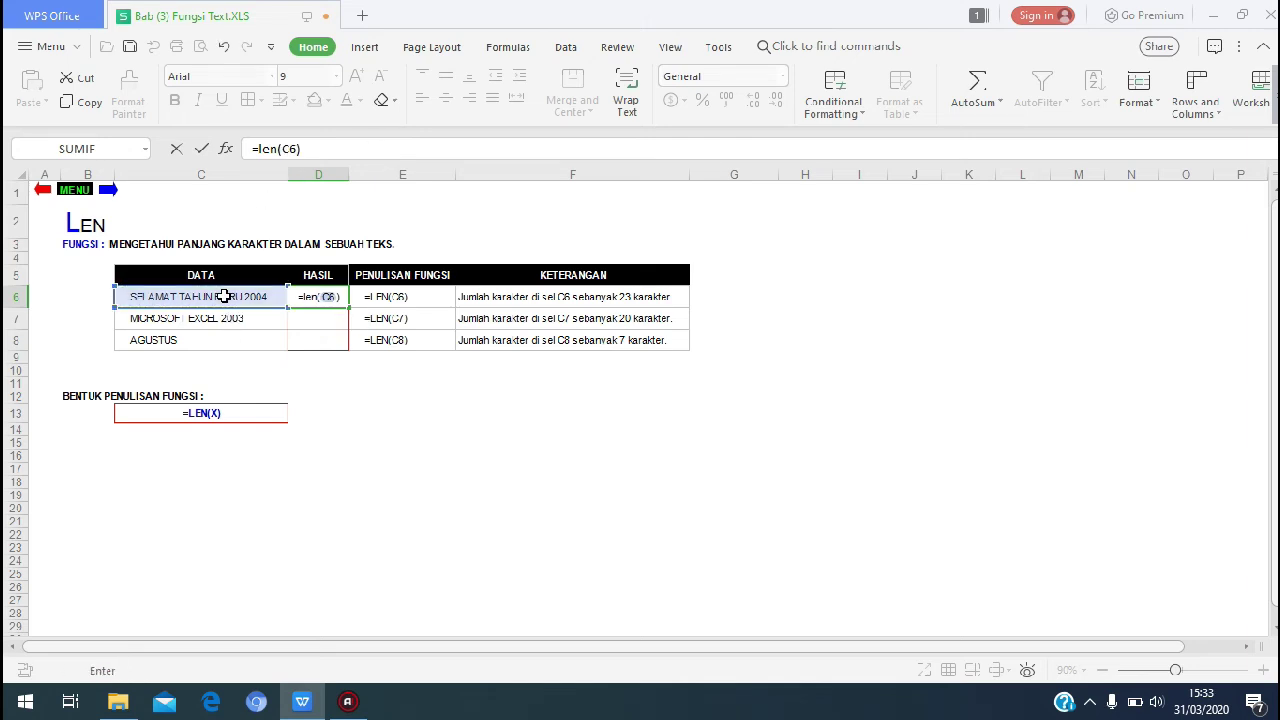
pyautogui.press('Return')
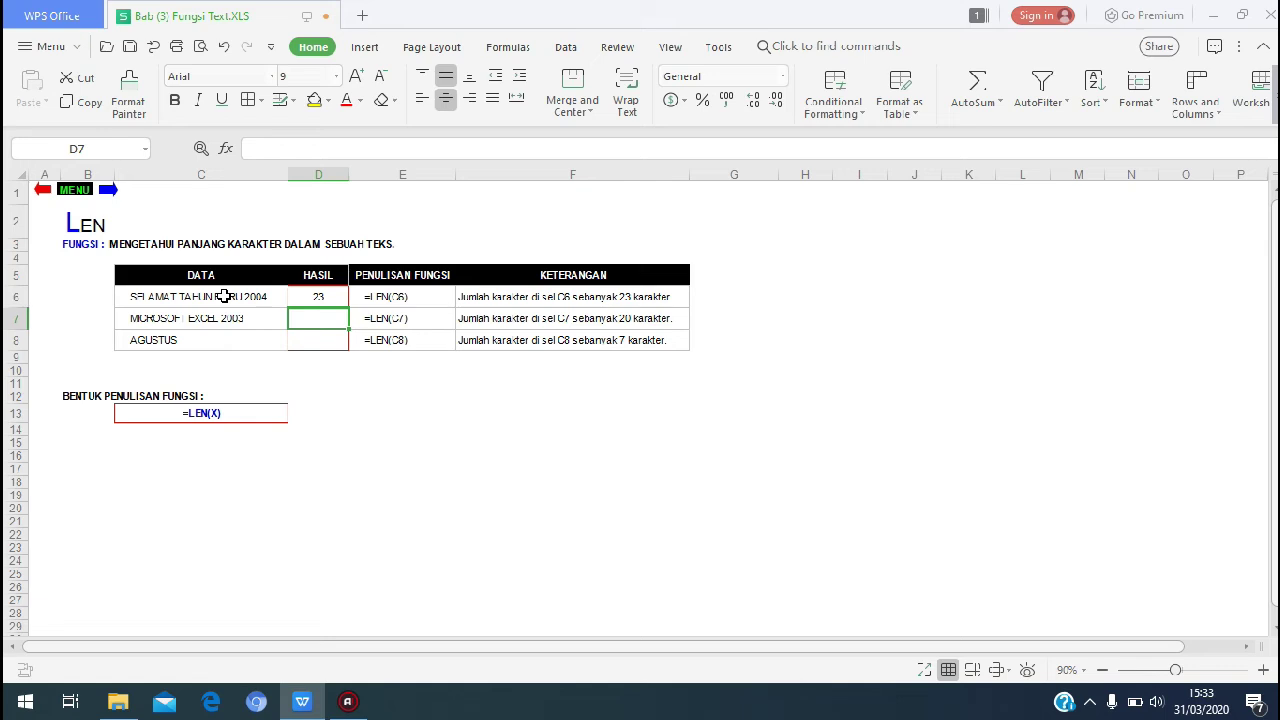
# Step: Check the source text in C6 and fill the LEN formula from D6 down to D8
pyautogui.click(224, 297)
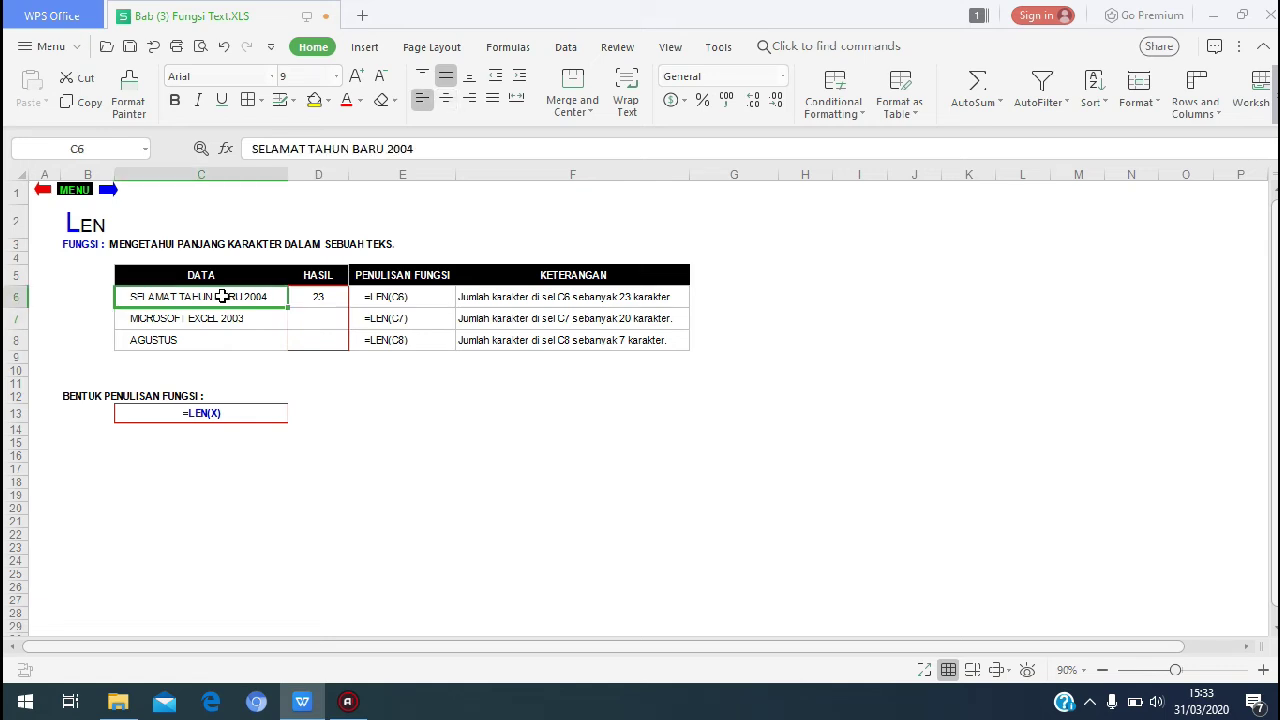
pyautogui.click(321, 292)
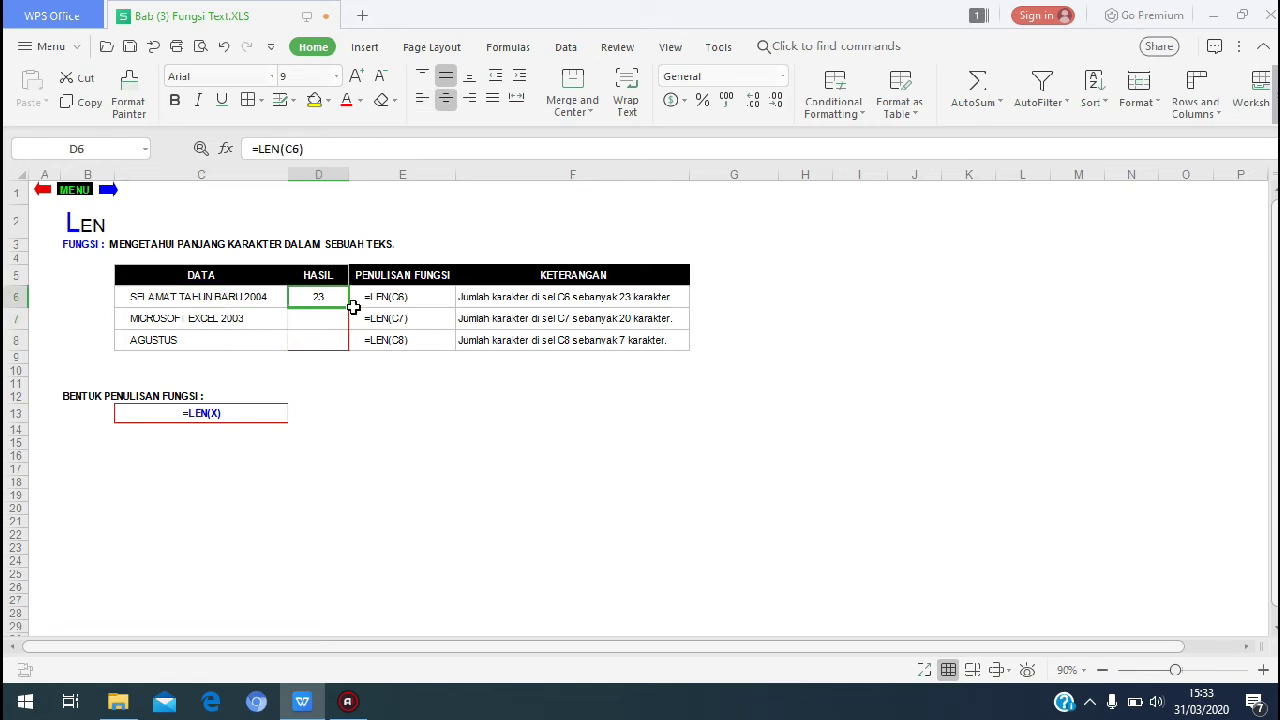
pyautogui.moveTo(348, 305); pyautogui.dragTo(347, 349)
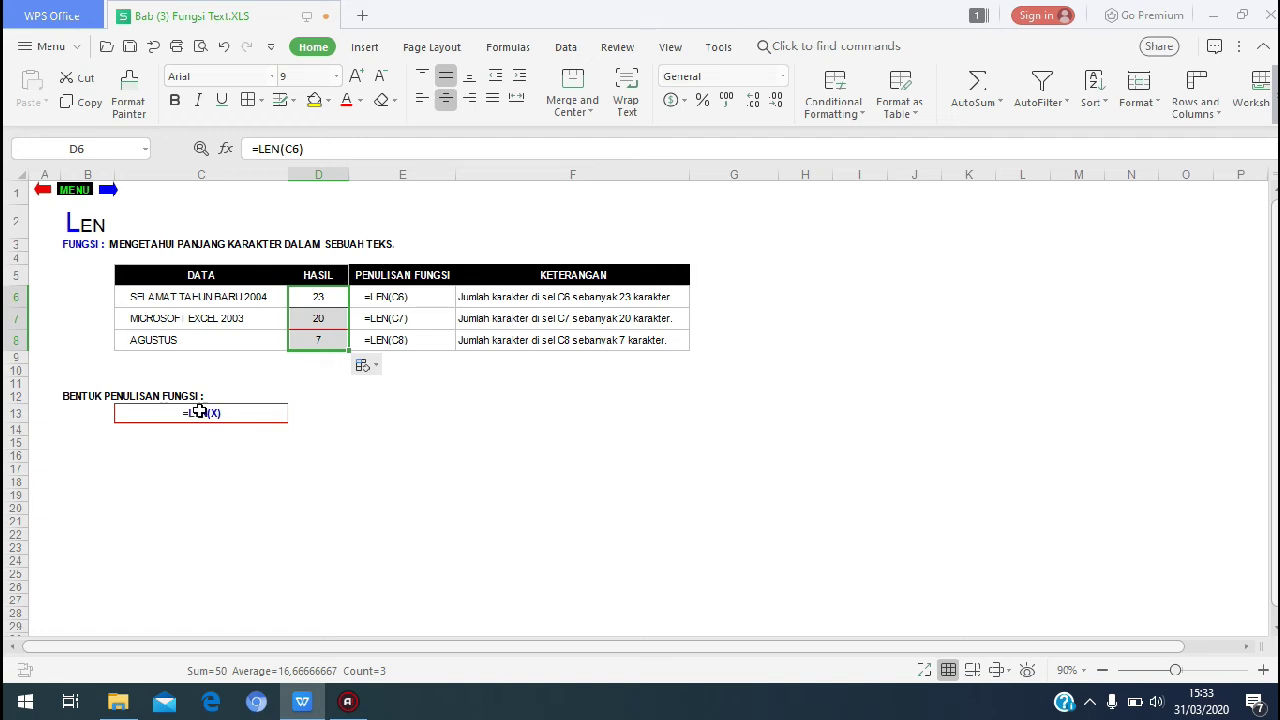
# Step: Open the LOWER exercise from the FUNGSI TEXT menu sheet and check the first data entry in C6
pyautogui.click(73, 186)
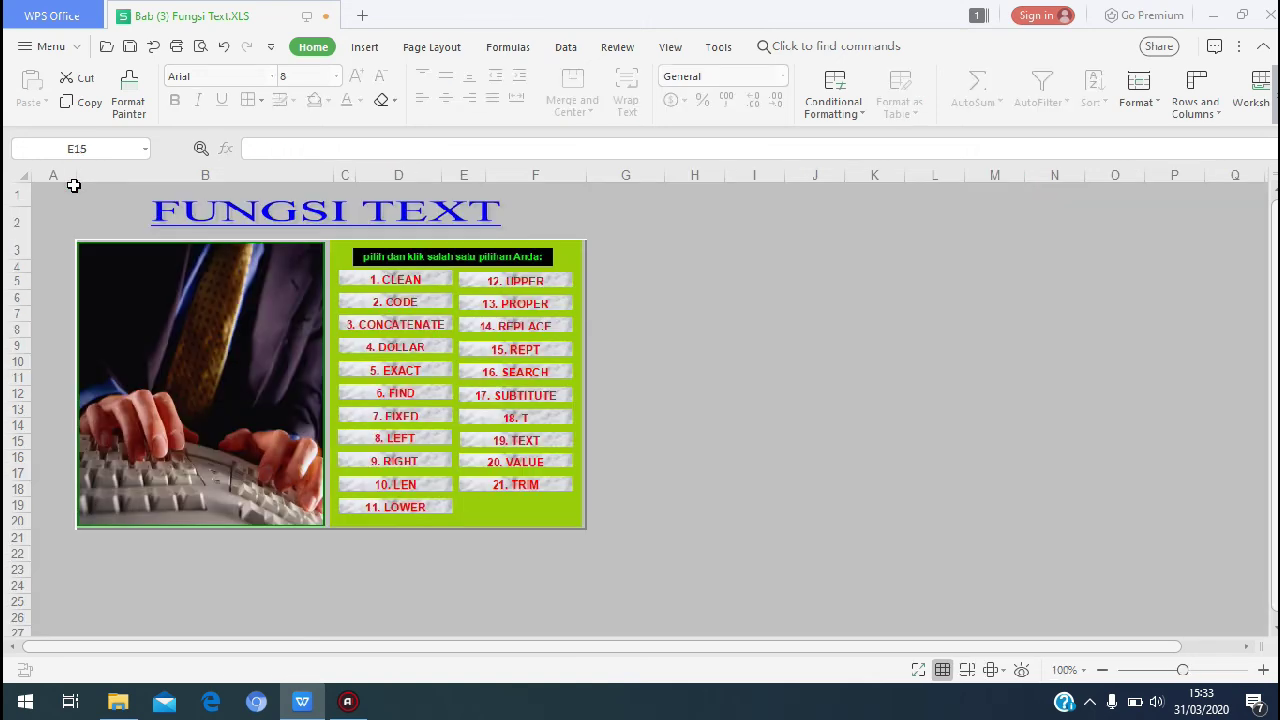
pyautogui.click(420, 508)
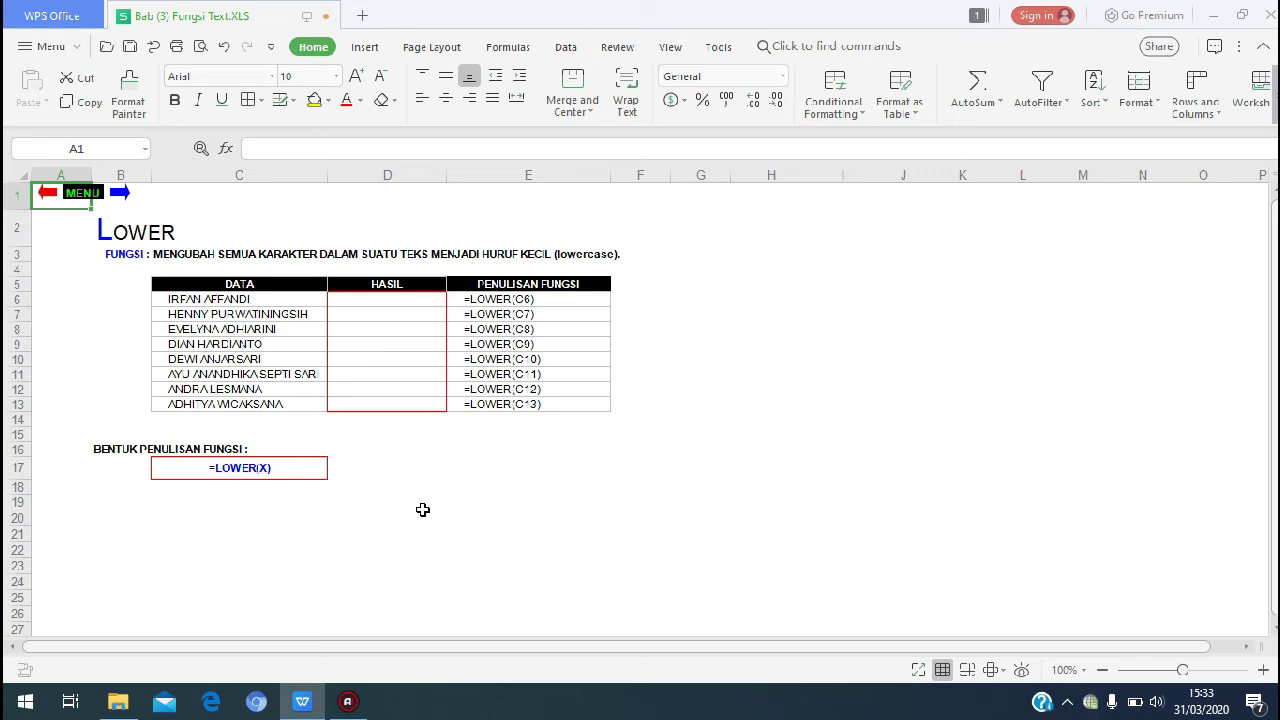
pyautogui.click(265, 299)
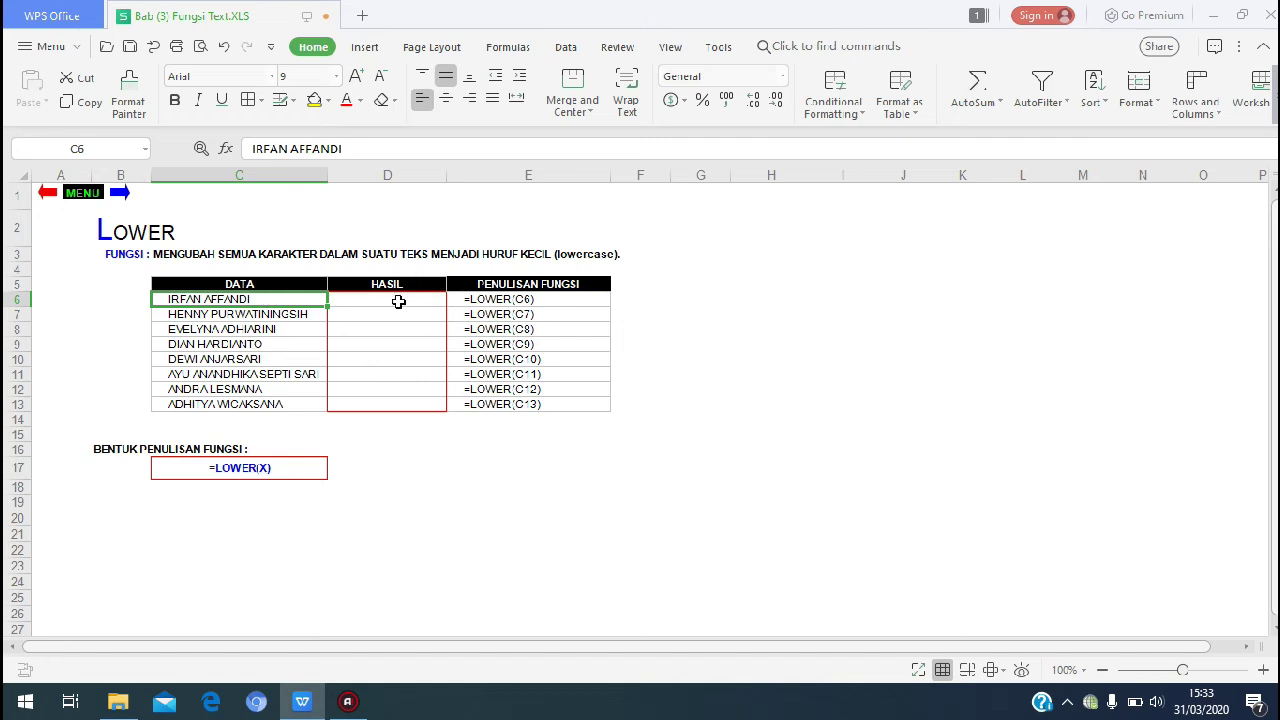
# Step: Enter =LOWER(C6) in the first HASIL cell, D6
pyautogui.click(398, 301)
pyautogui.write('=l')
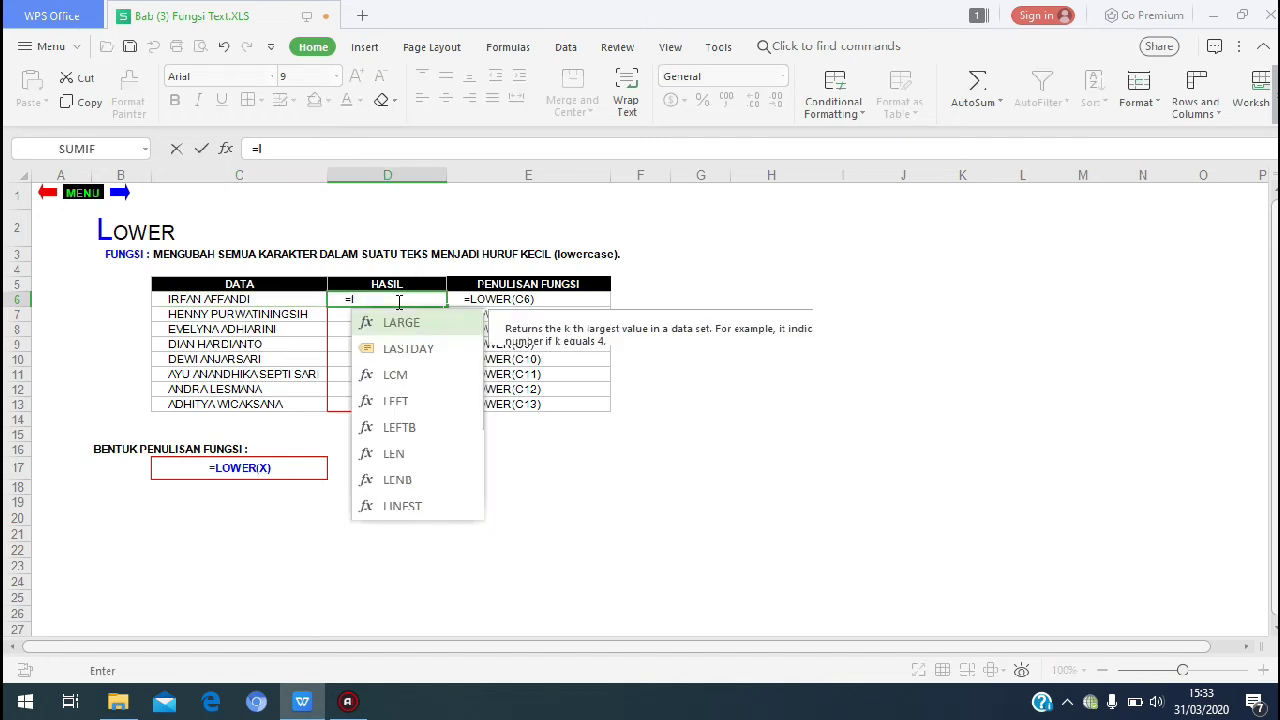
pyautogui.write('ower')
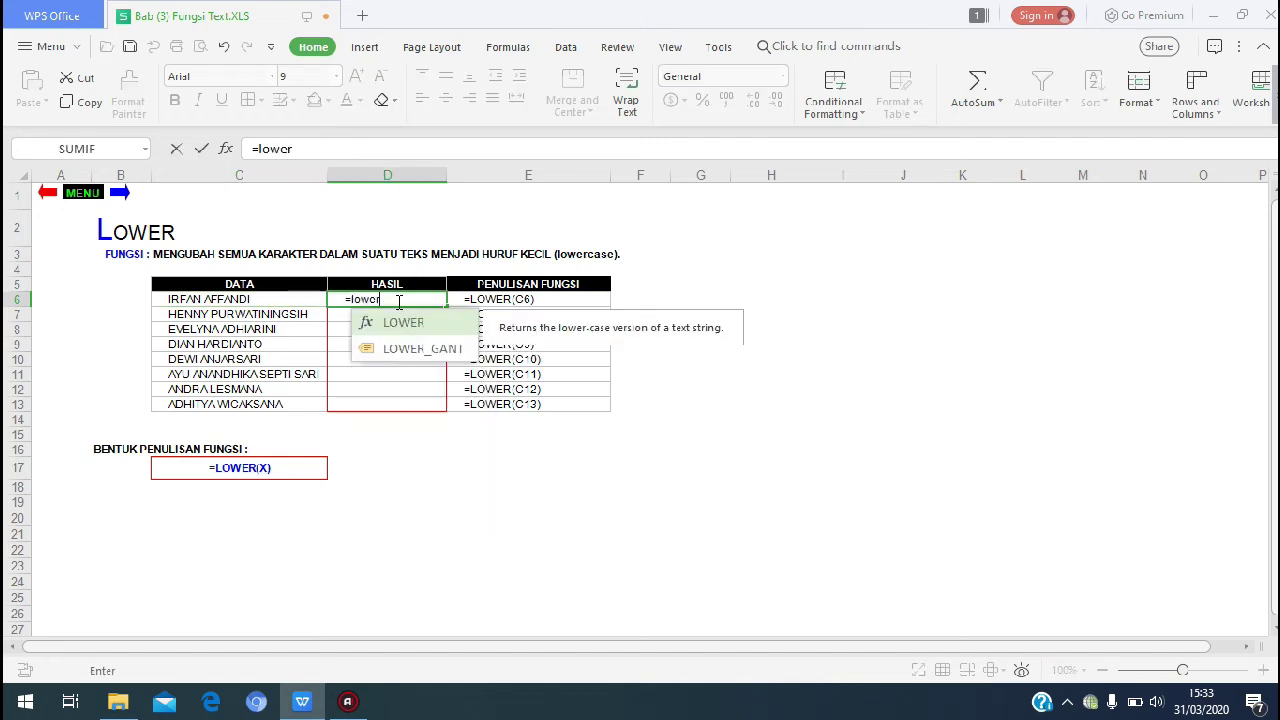
pyautogui.write('*(')
pyautogui.press('BackSpace')
pyautogui.press('BackSpace')
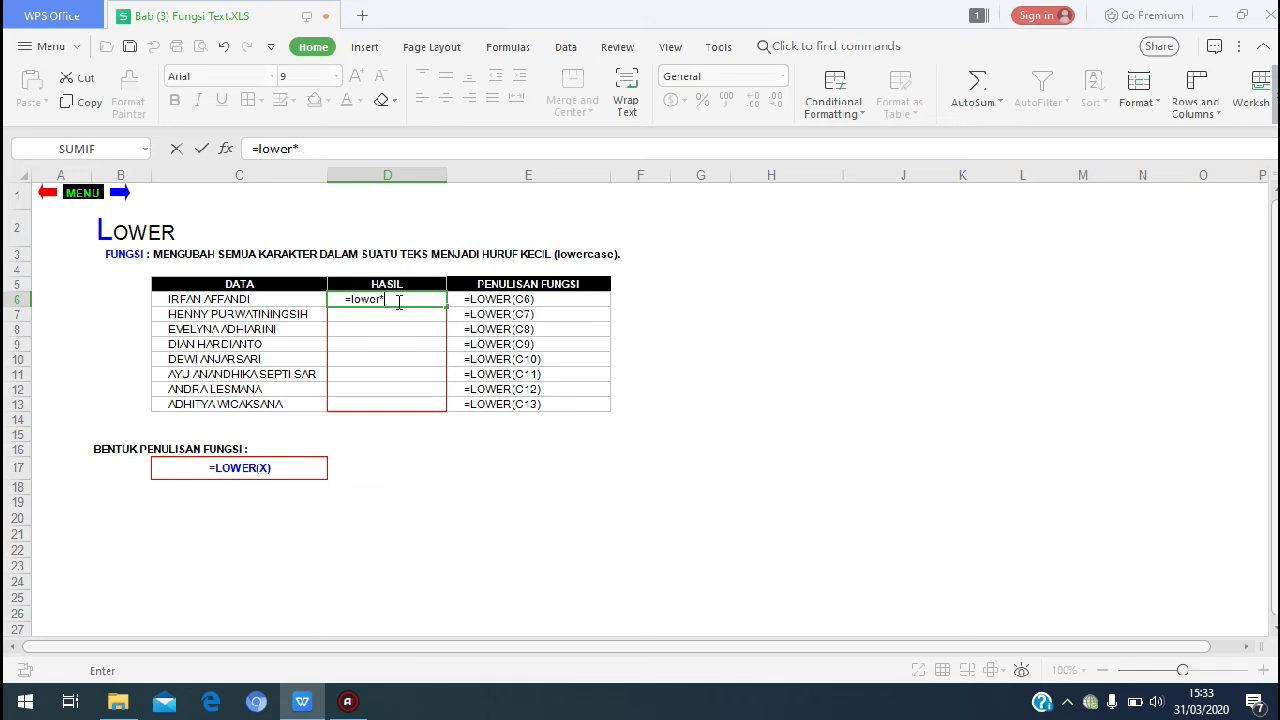
pyautogui.click(399, 302)
pyautogui.write('(')
pyautogui.click(206, 302)
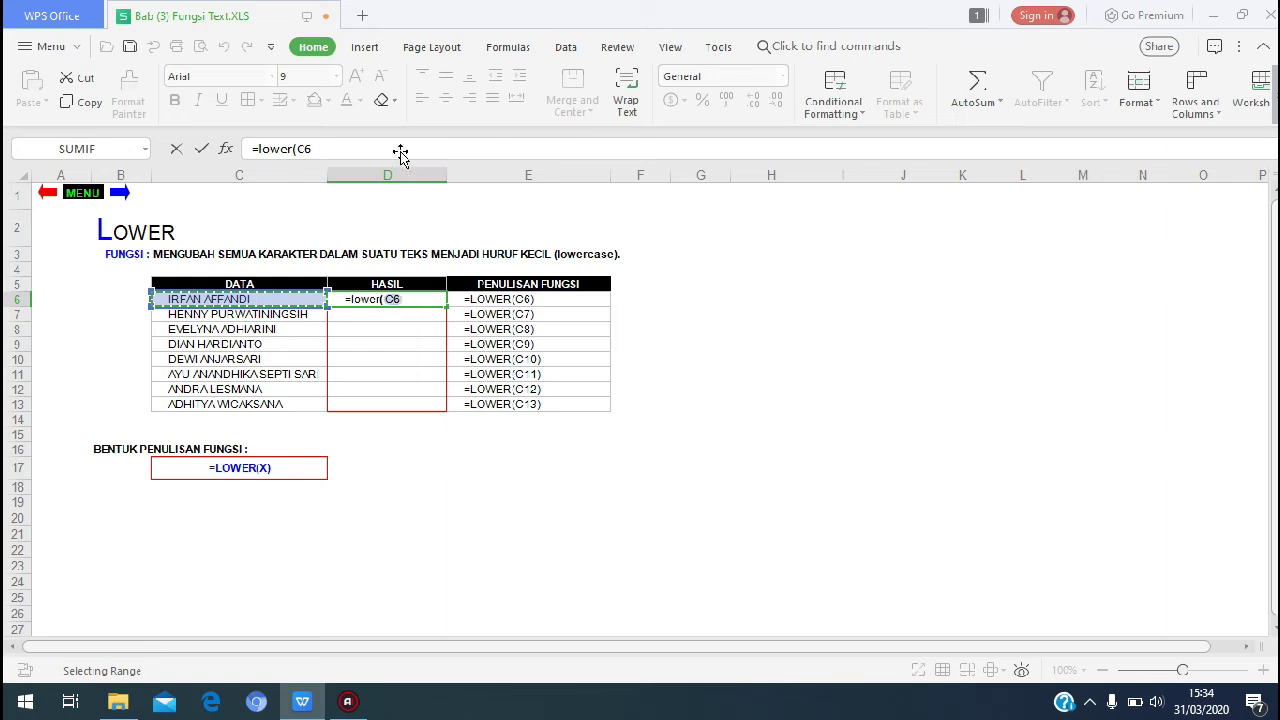
pyautogui.write(')')
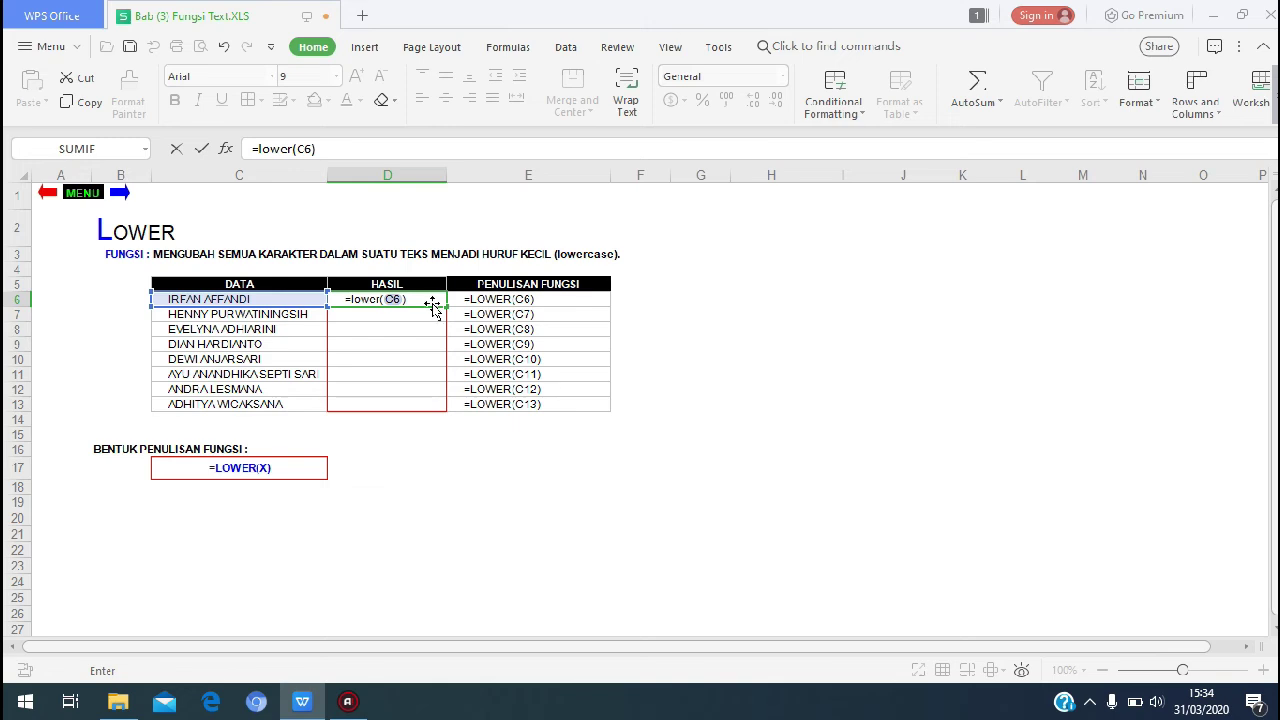
pyautogui.press('Return')
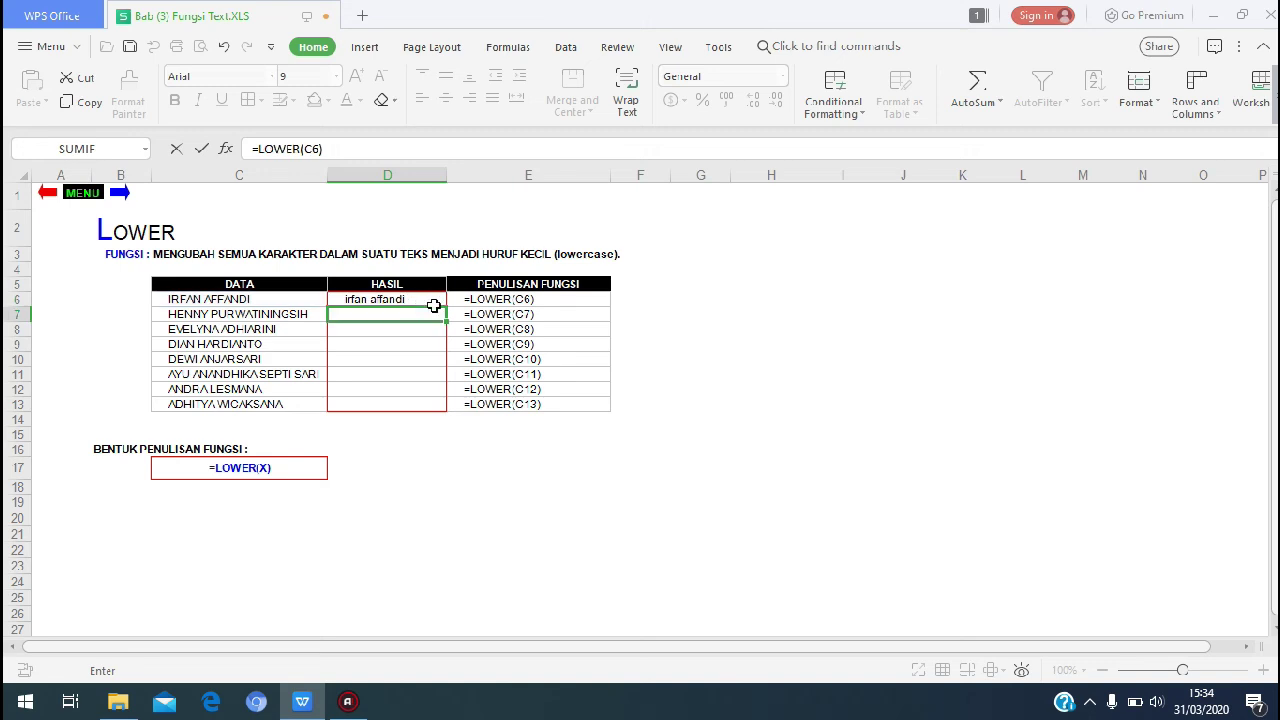
# Step: Fill the LOWER formula from D6 down to D13 and return to the FUNGSI TEXT menu sheet
pyautogui.click(430, 304)
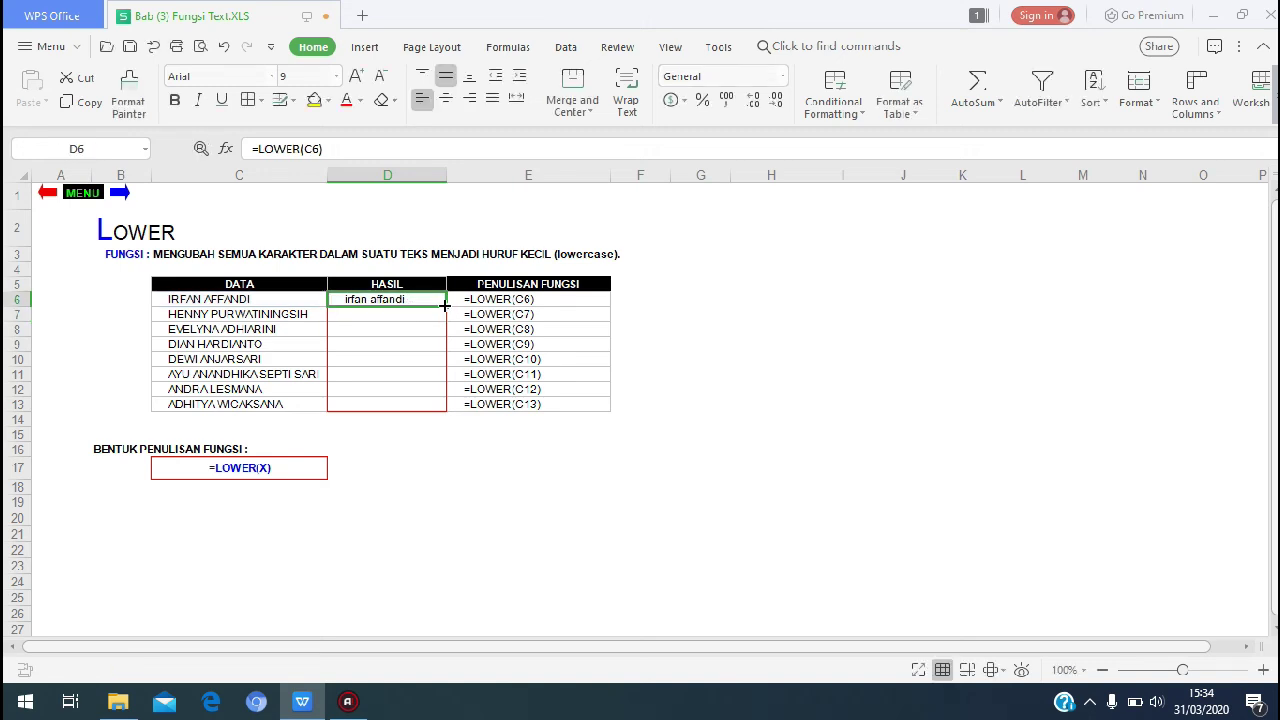
pyautogui.moveTo(445, 306); pyautogui.dragTo(430, 414)
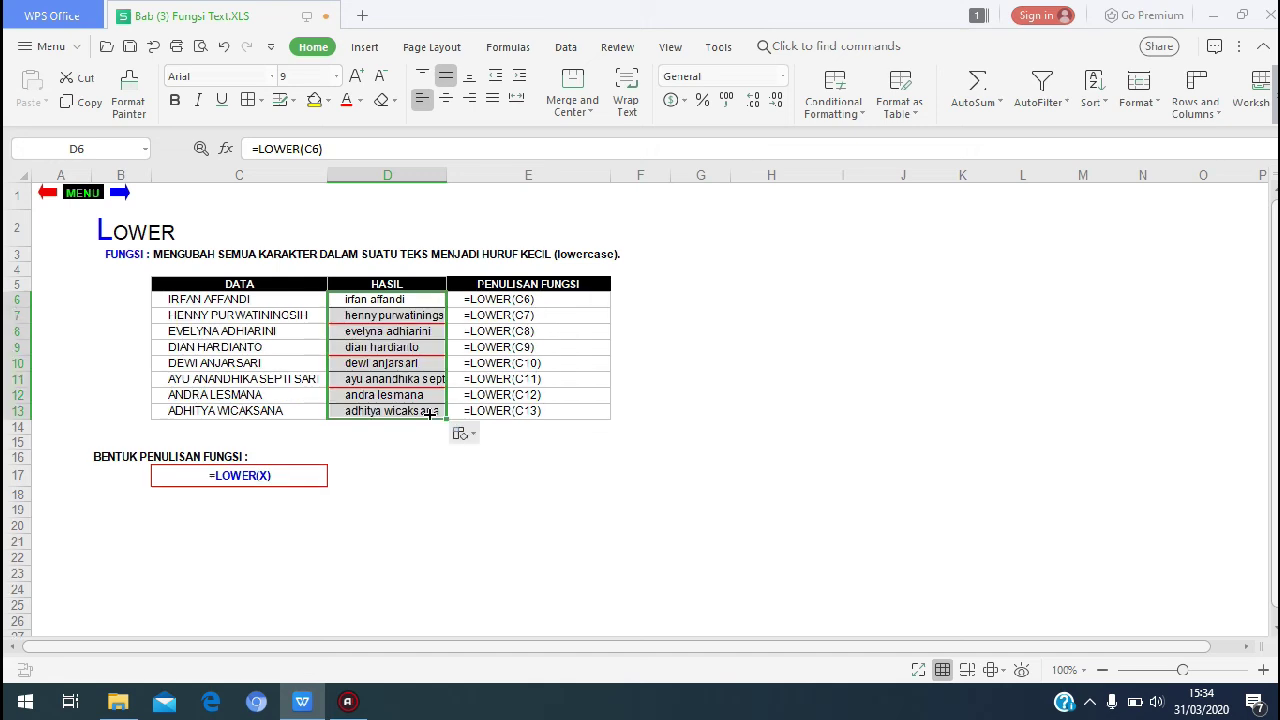
pyautogui.click(84, 191)
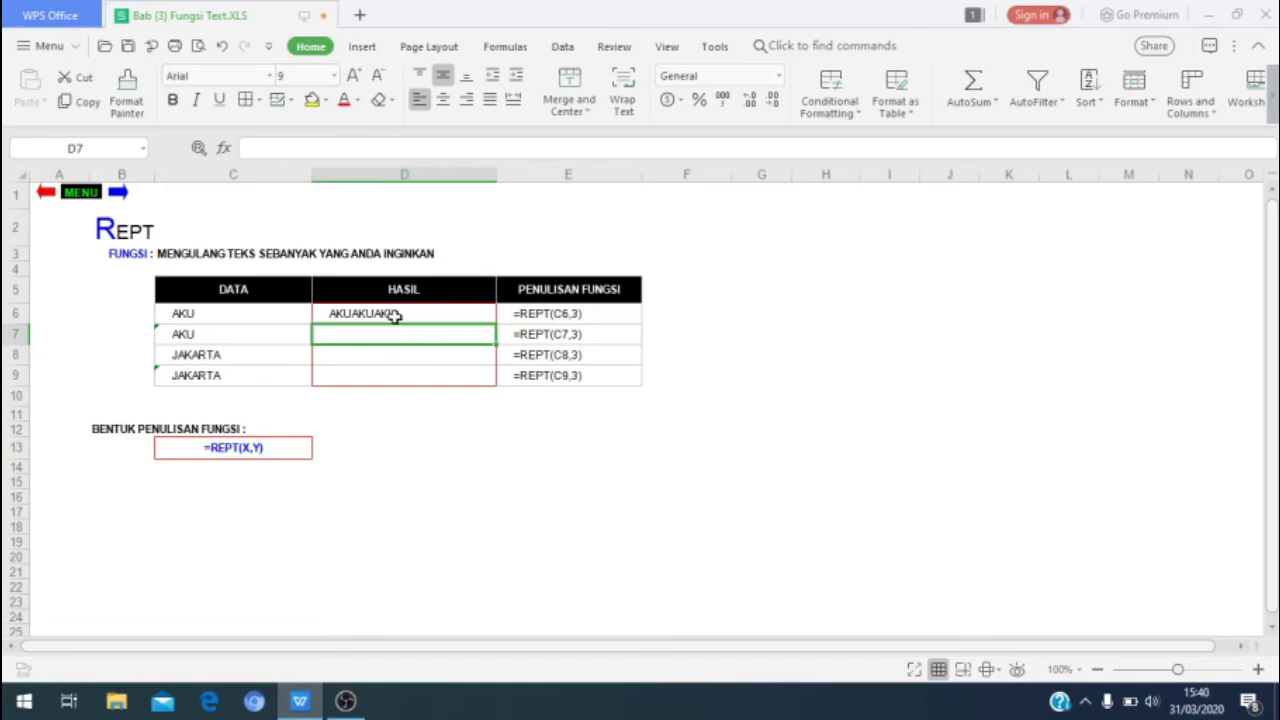
# Step: Examine the REPT formula in cell D6 and its text and repeat-count arguments
pyautogui.click(396, 315)
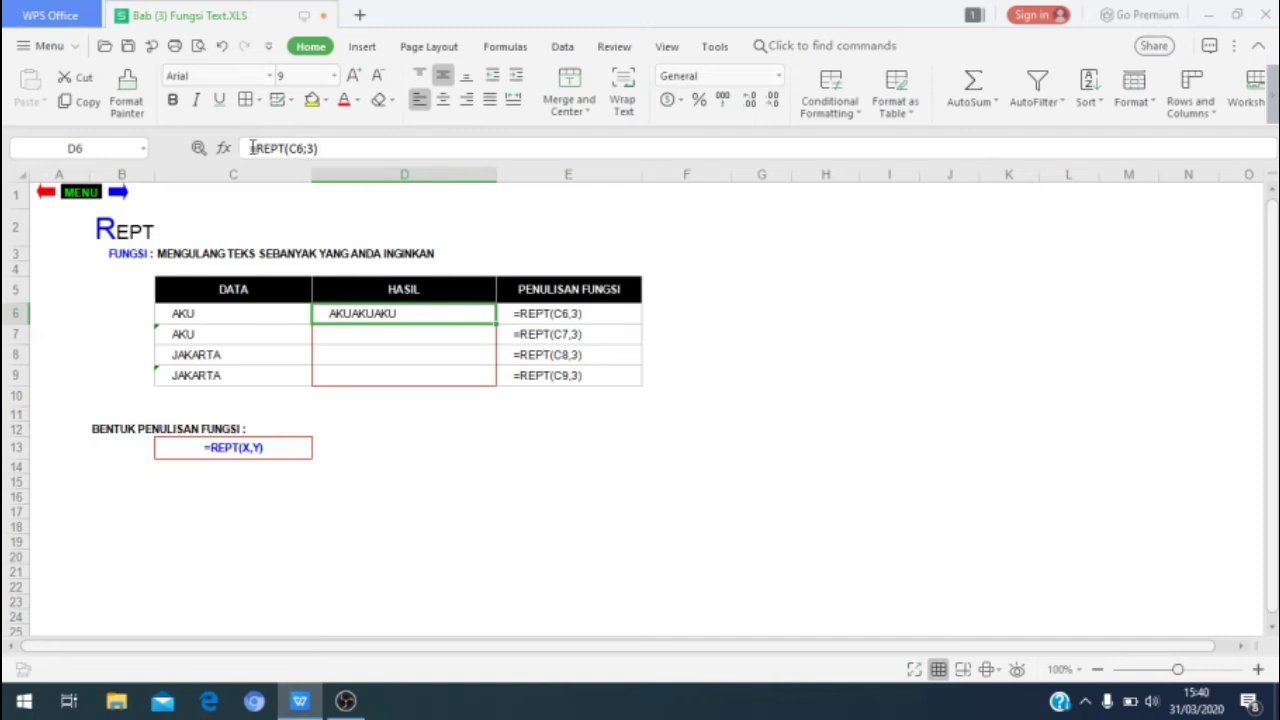
pyautogui.moveTo(250, 148); pyautogui.dragTo(305, 148)
pyautogui.click(312, 148)
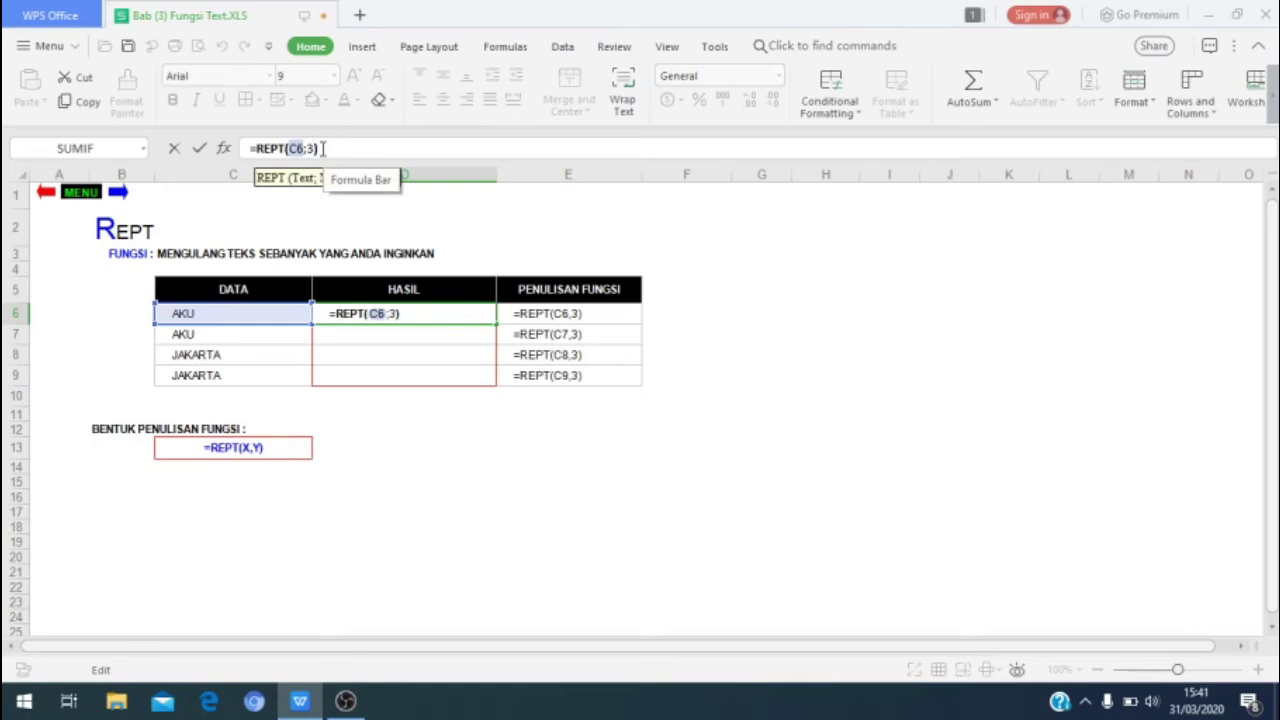
# Step: Open a blank Notepad window and paste in the formula =REPT(C6;3) copied from cell D6
pyautogui.press('super+r')
pyautogui.press('Escape')
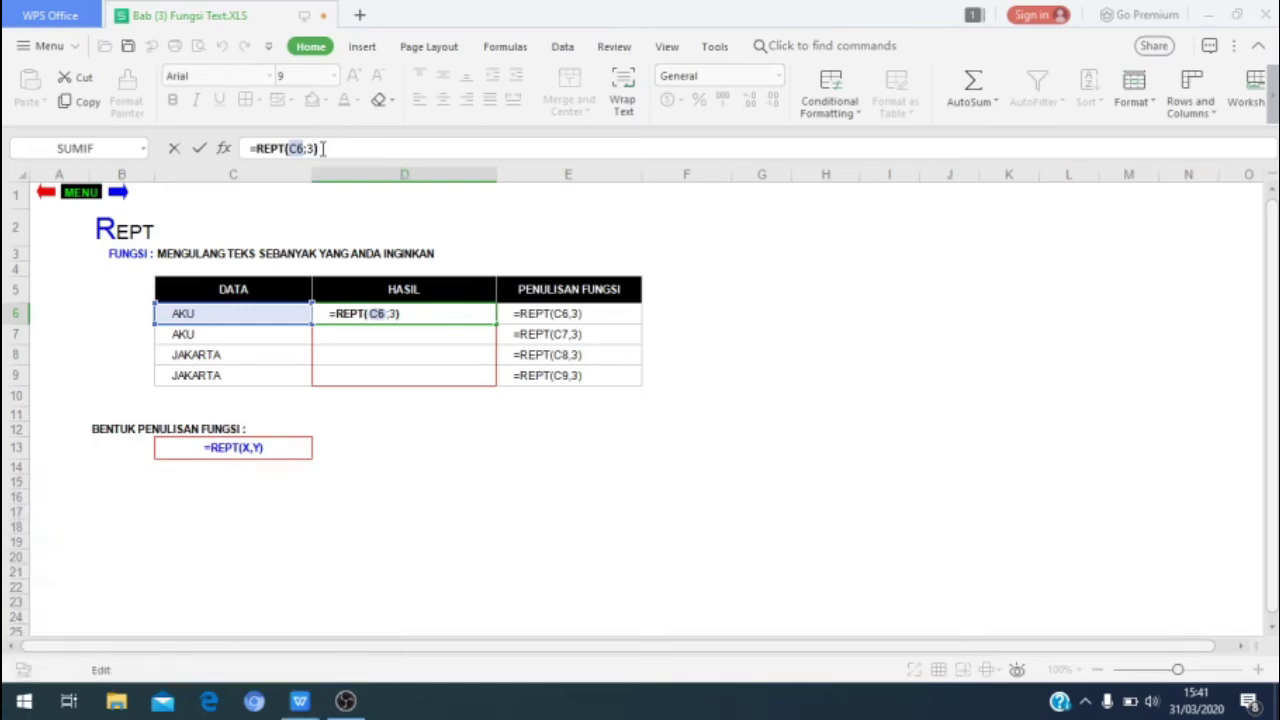
pyautogui.moveTo(349, 166); pyautogui.dragTo(569, 260)
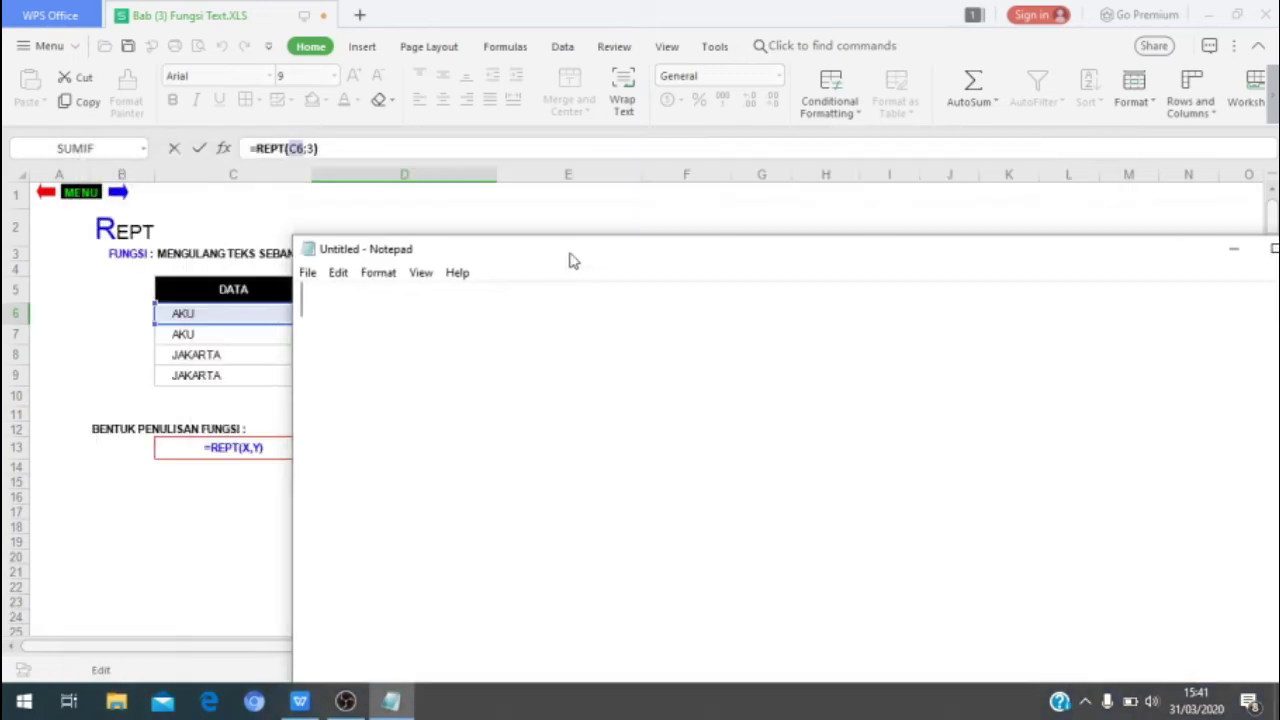
pyautogui.click(318, 149)
pyautogui.moveTo(318, 149); pyautogui.dragTo(262, 140)
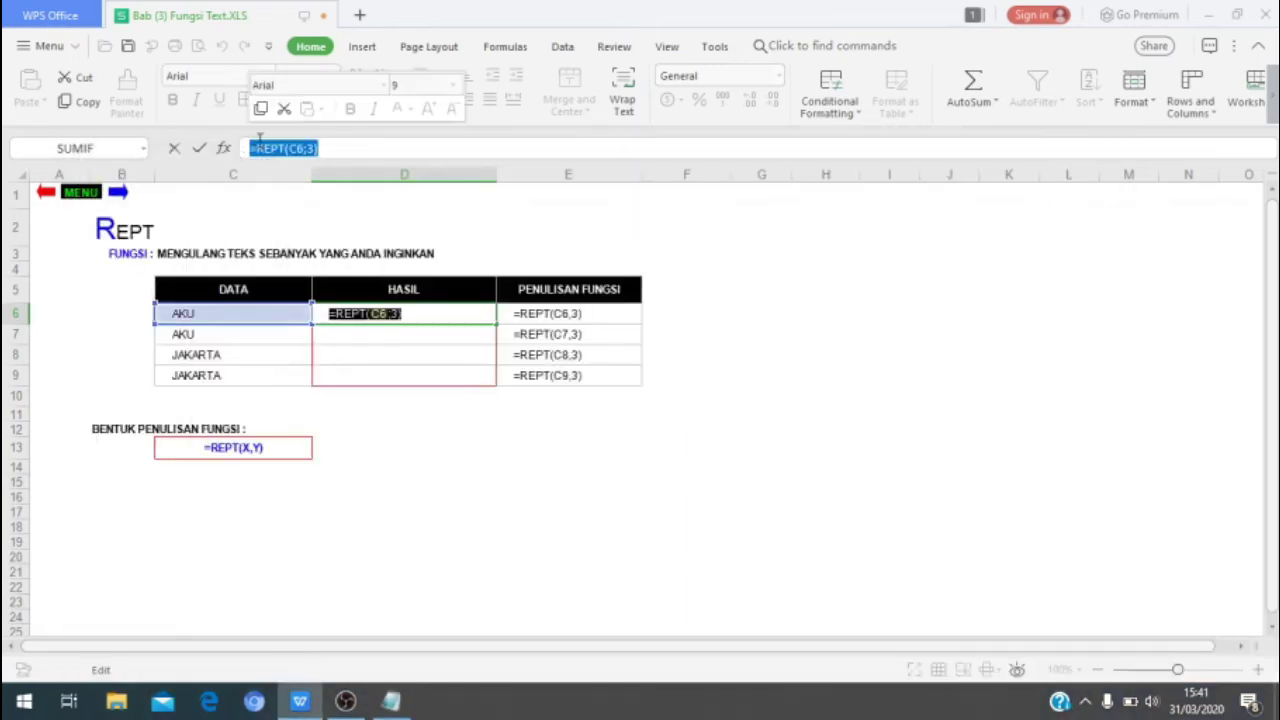
pyautogui.hotkey('ctrl', 'c')
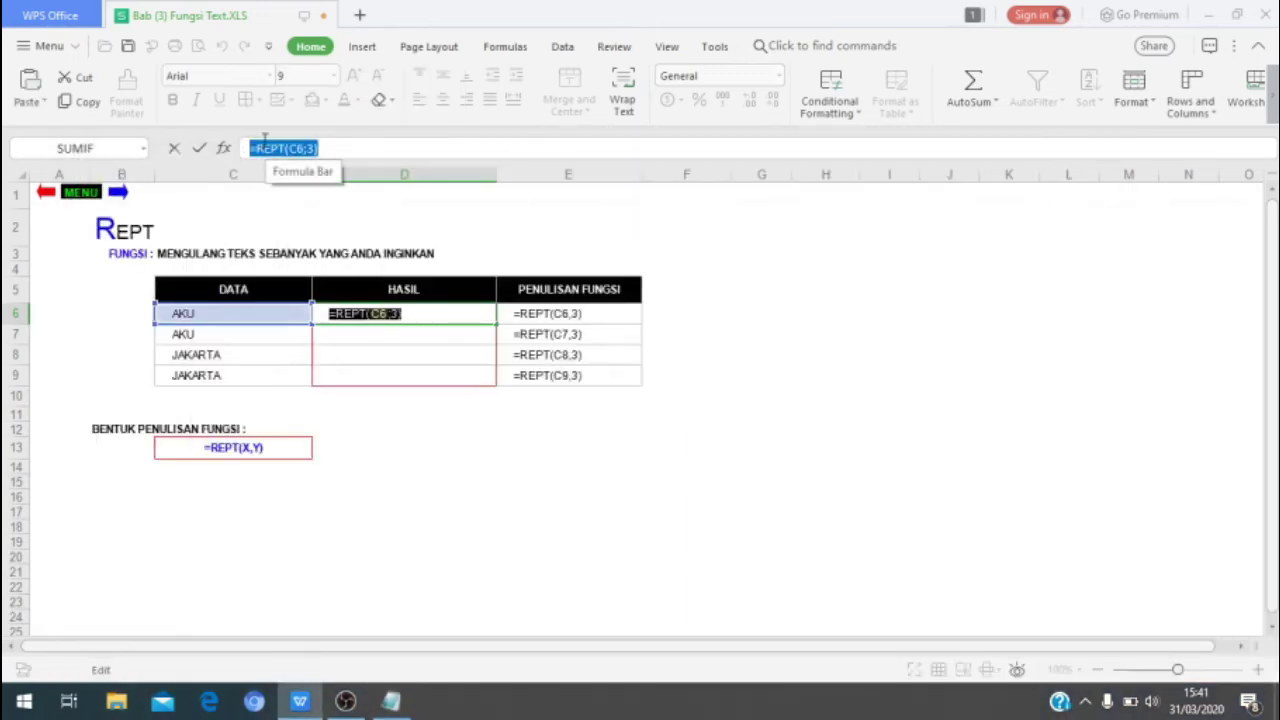
pyautogui.click(395, 703)
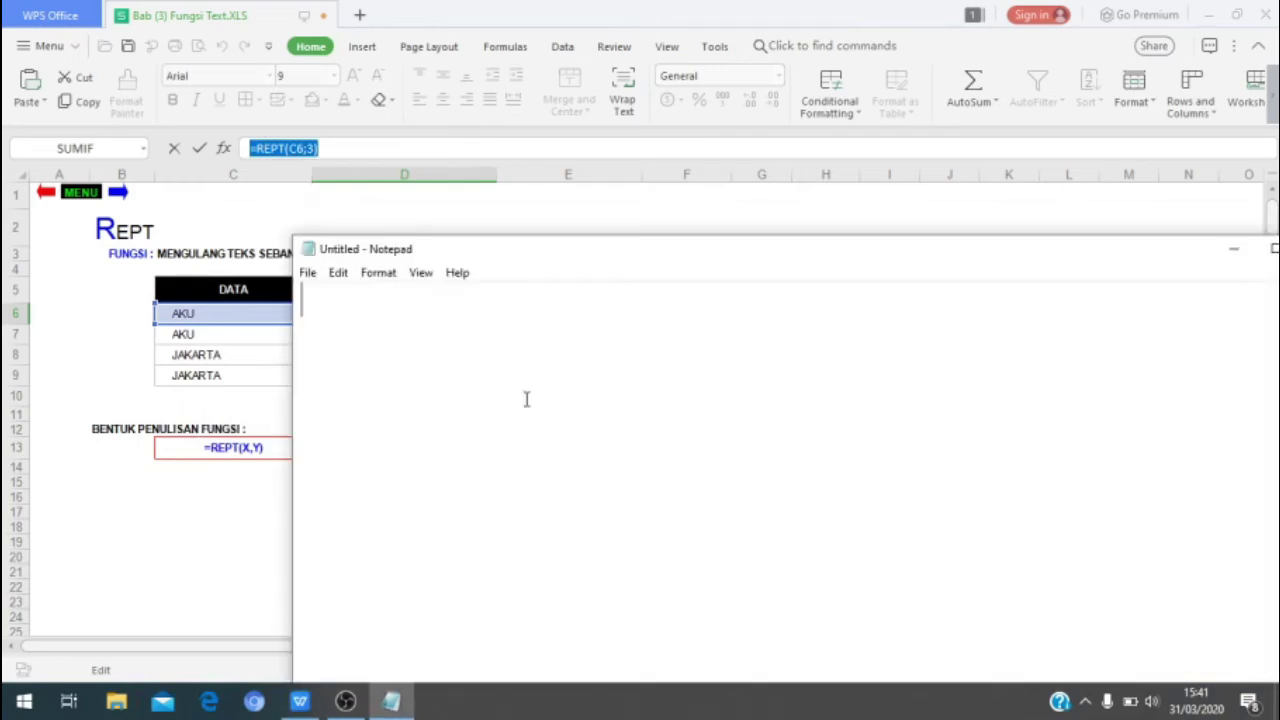
pyautogui.hotkey('ctrl', 'v')
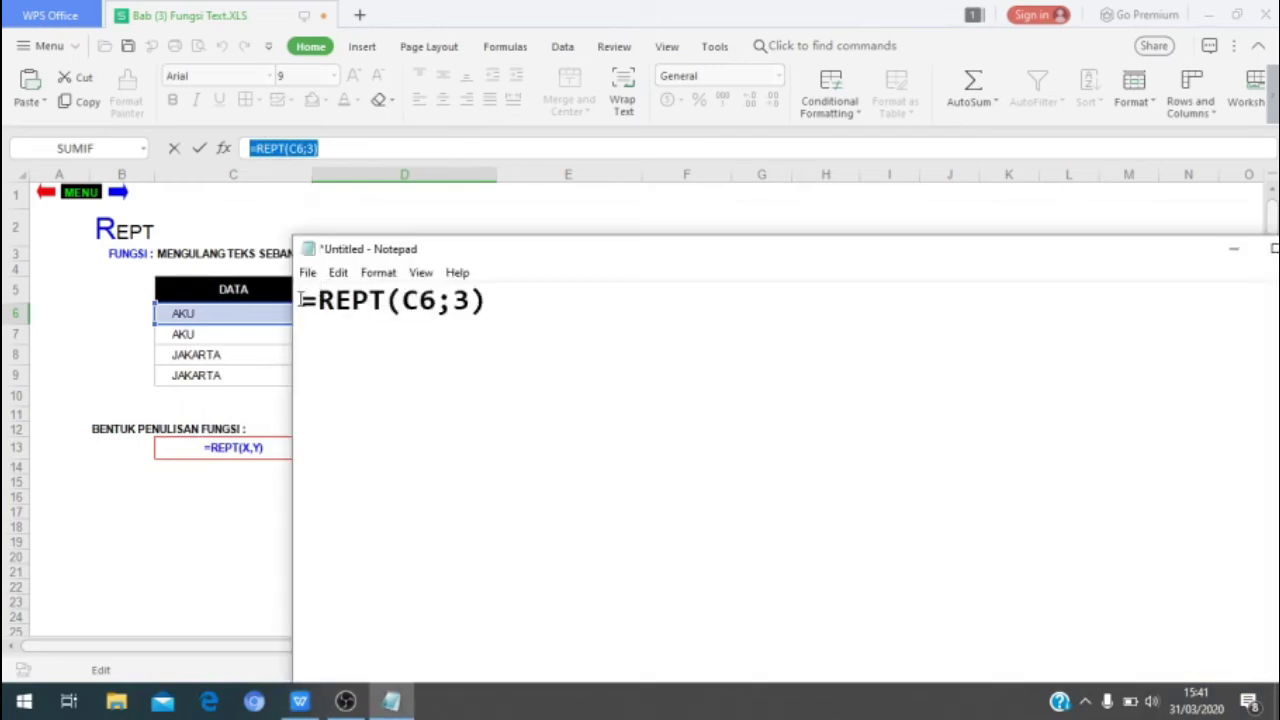
# Step: Highlight the repeat count 3 in the Notepad formula, move the window below the REPT table, and compare it with the result in D6
pyautogui.moveTo(300, 300); pyautogui.dragTo(469, 300)
pyautogui.moveTo(888, 266); pyautogui.dragTo(808, 465)
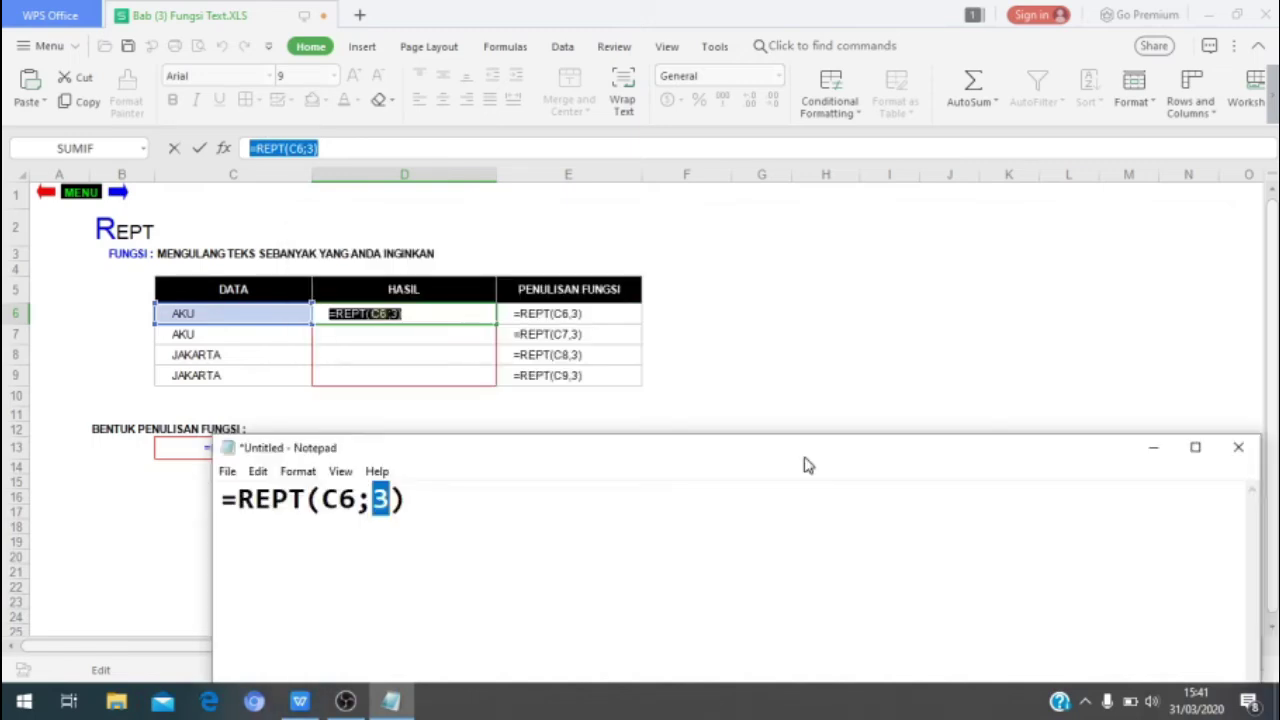
pyautogui.click(369, 338)
pyautogui.click(380, 315)
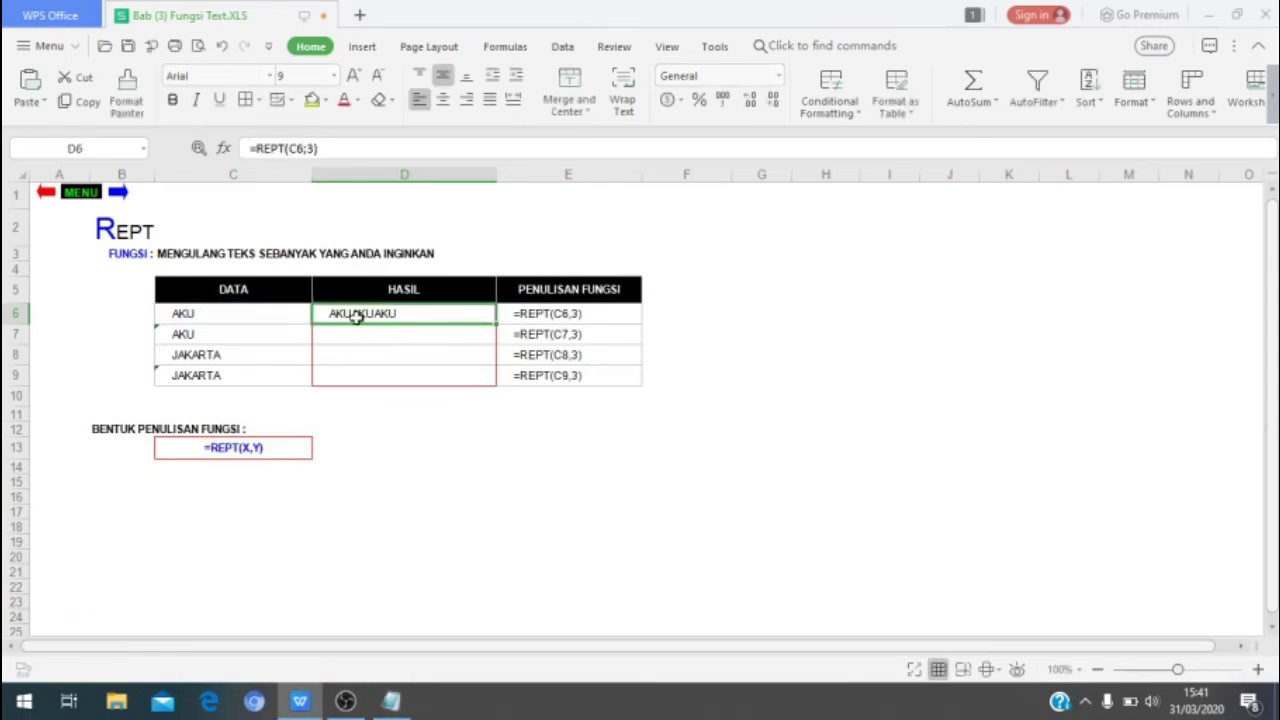
pyautogui.click(403, 704)
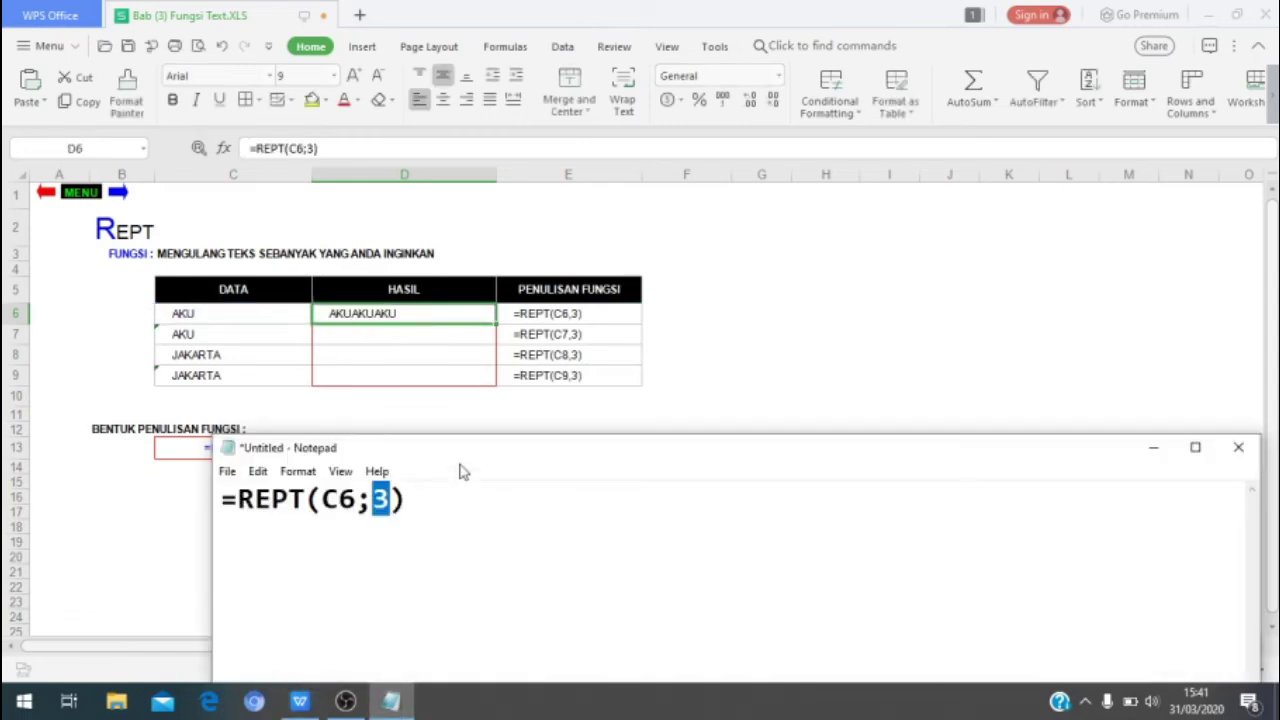
# Step: Move the Notepad window up and highlight its repeat count, switch back to the REPT sheet, and enter =REPT(C7;2) in cell D7
pyautogui.moveTo(465, 446); pyautogui.dragTo(489, 374)
pyautogui.moveTo(396, 427); pyautogui.dragTo(411, 427)
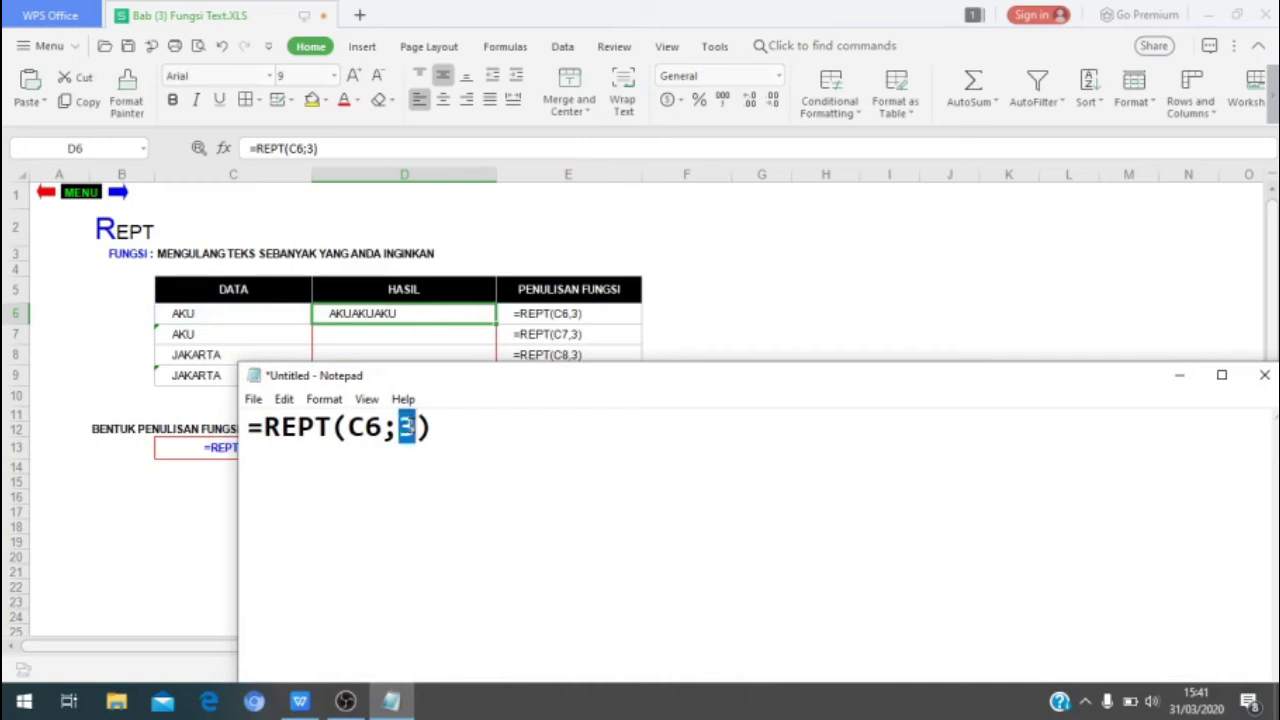
pyautogui.click(349, 334)
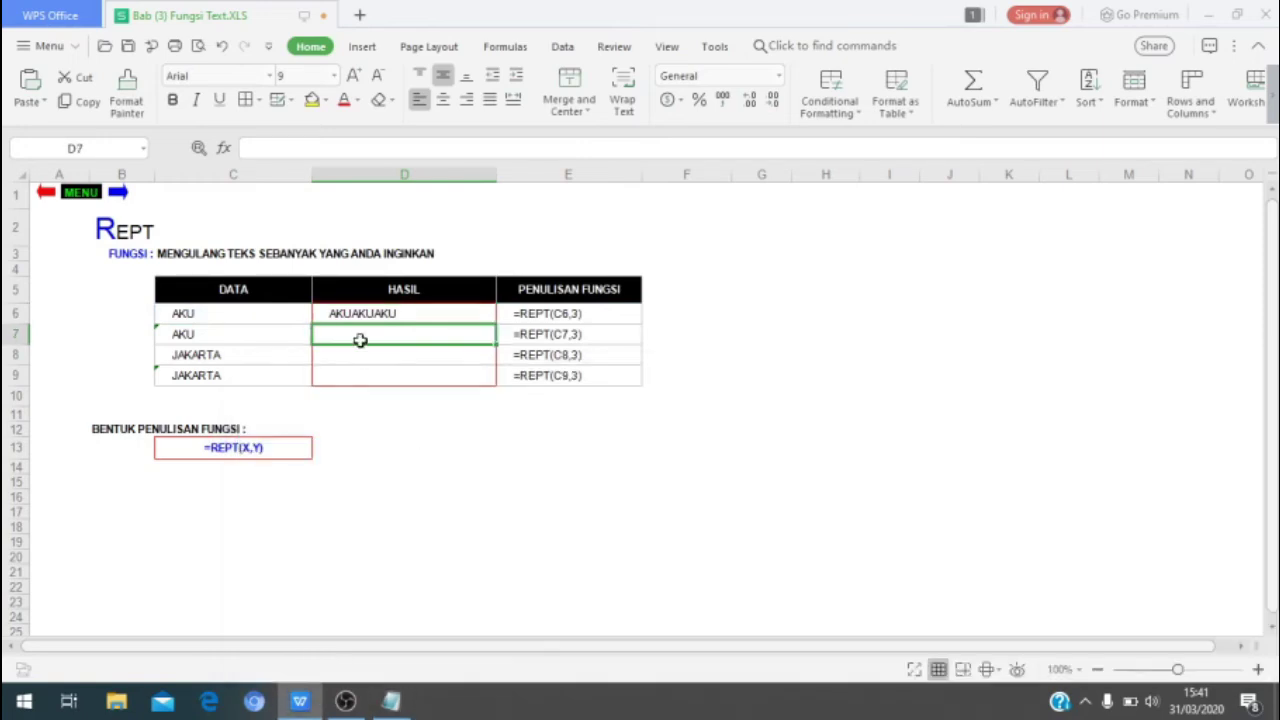
pyautogui.write('=rept')
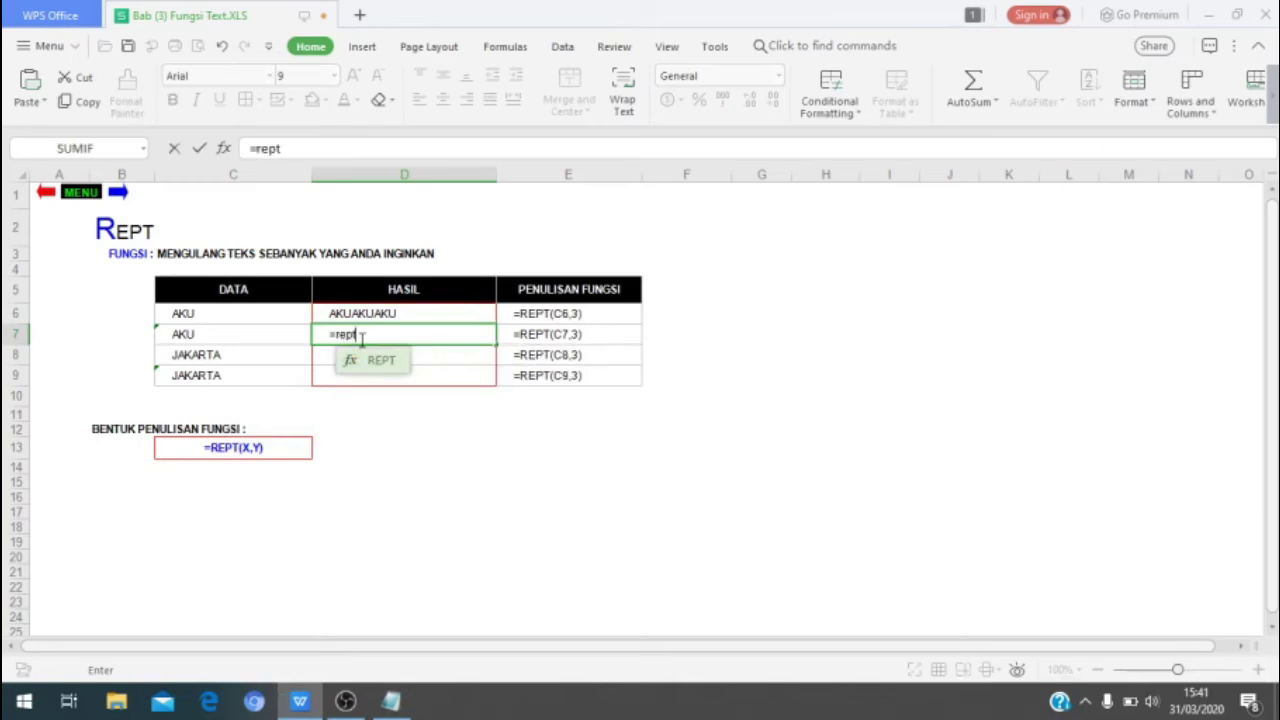
pyautogui.write(' (')
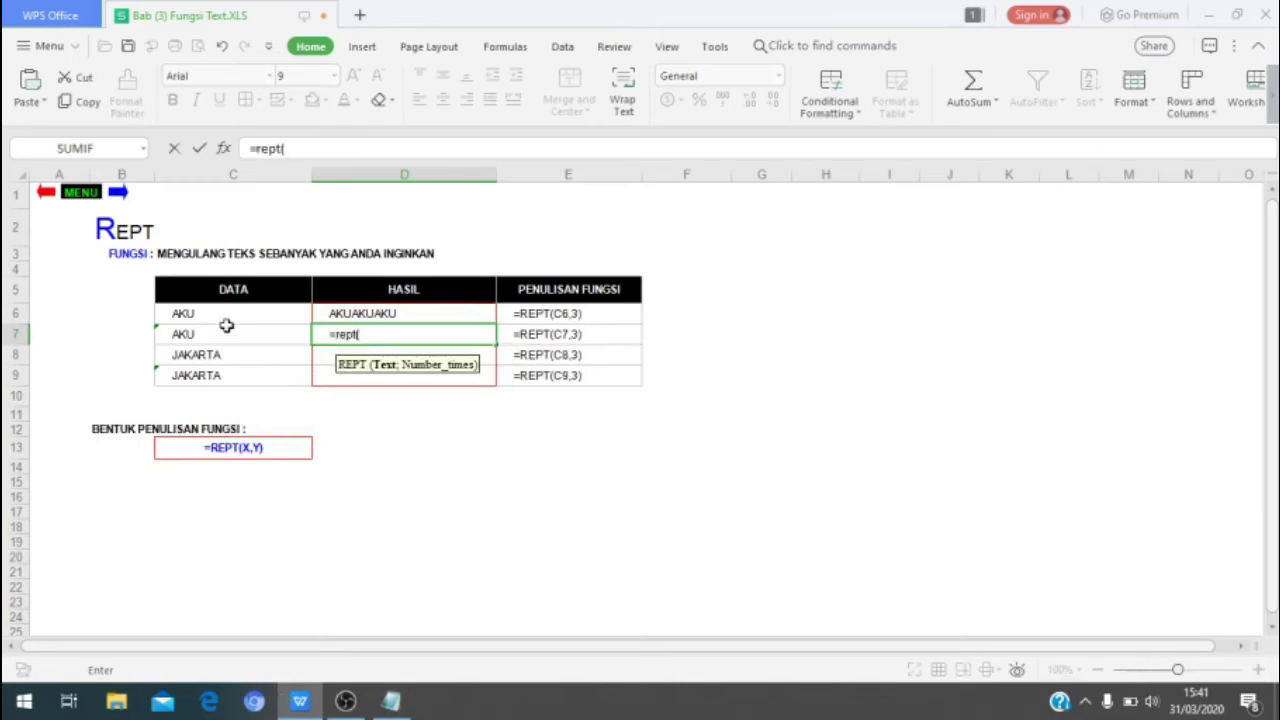
pyautogui.click(227, 337)
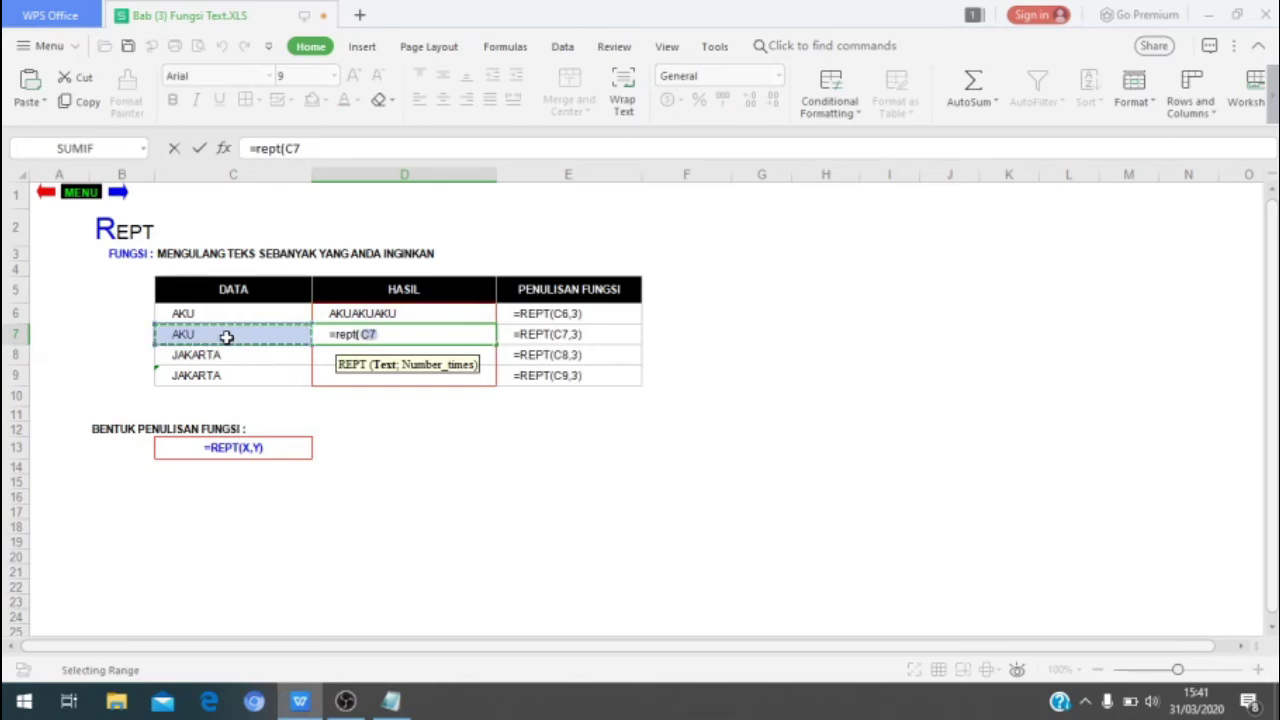
pyautogui.write(';2')
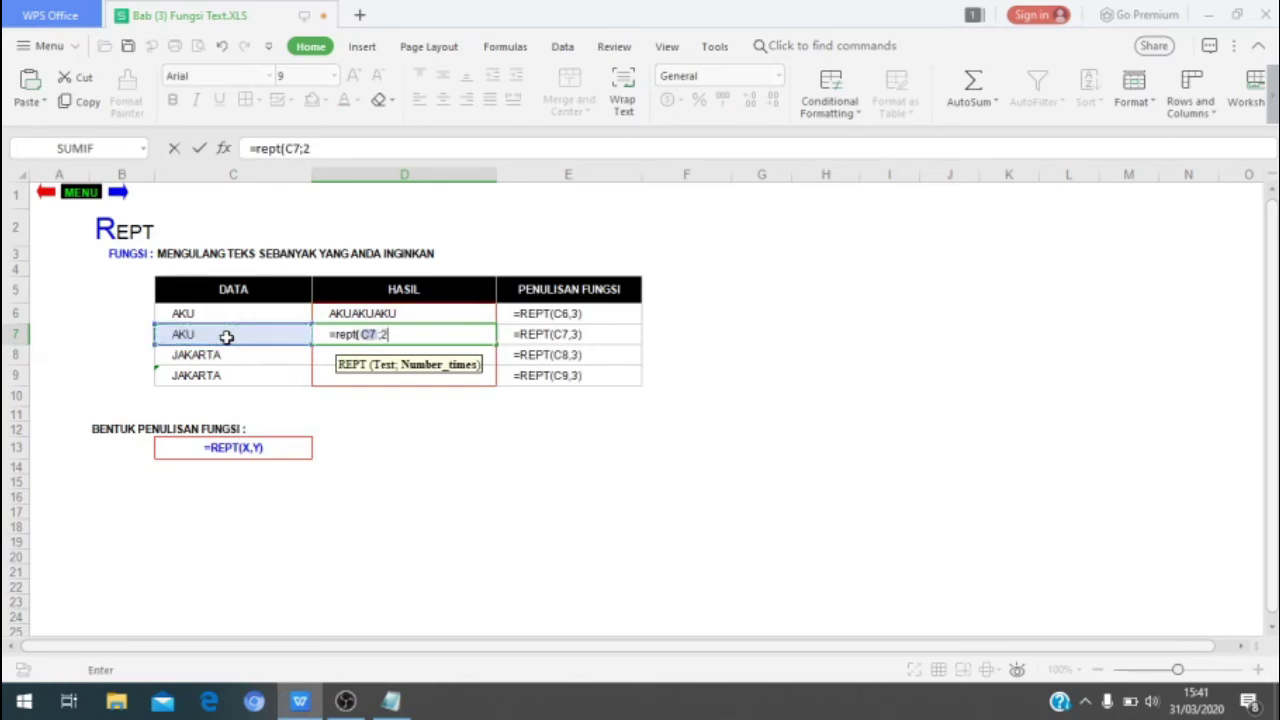
pyautogui.write(')')
pyautogui.press('Return')
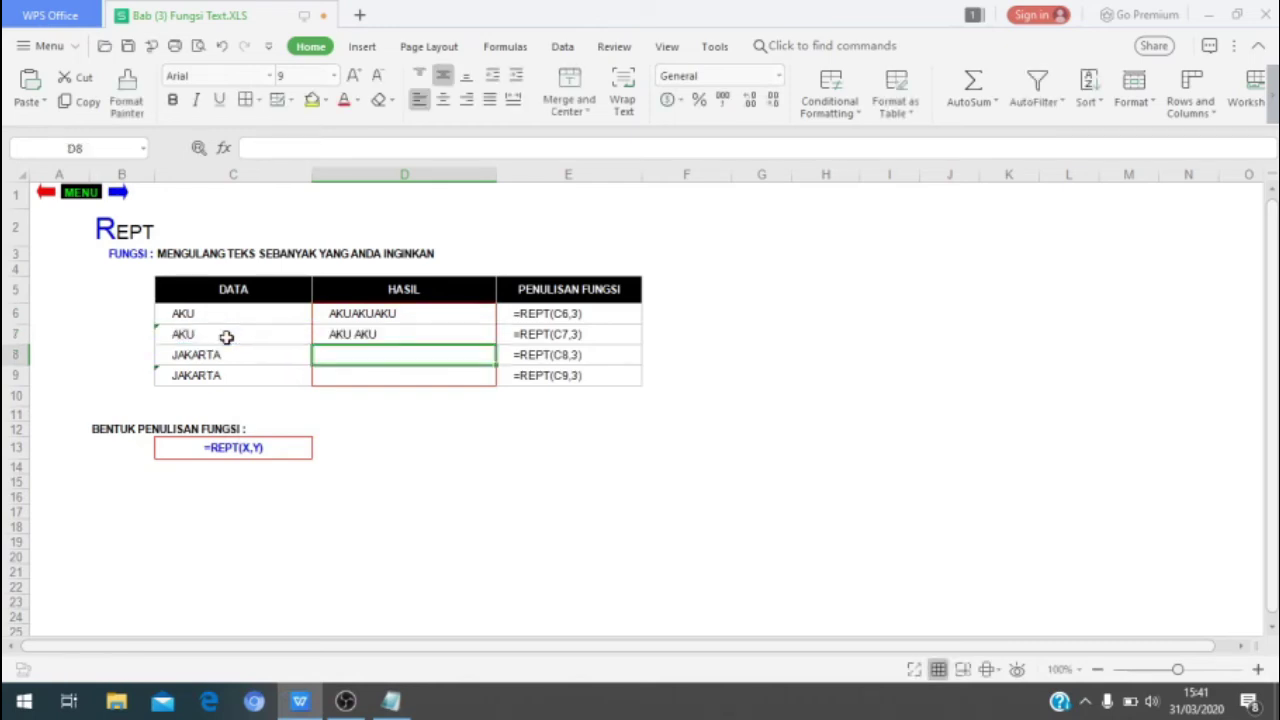
# Step: Open the SEARCH sheet by way of the FUNGSI TEXT menu and enter the partial formula =SEARCH("A";) in cell D7
pyautogui.click(88, 190)
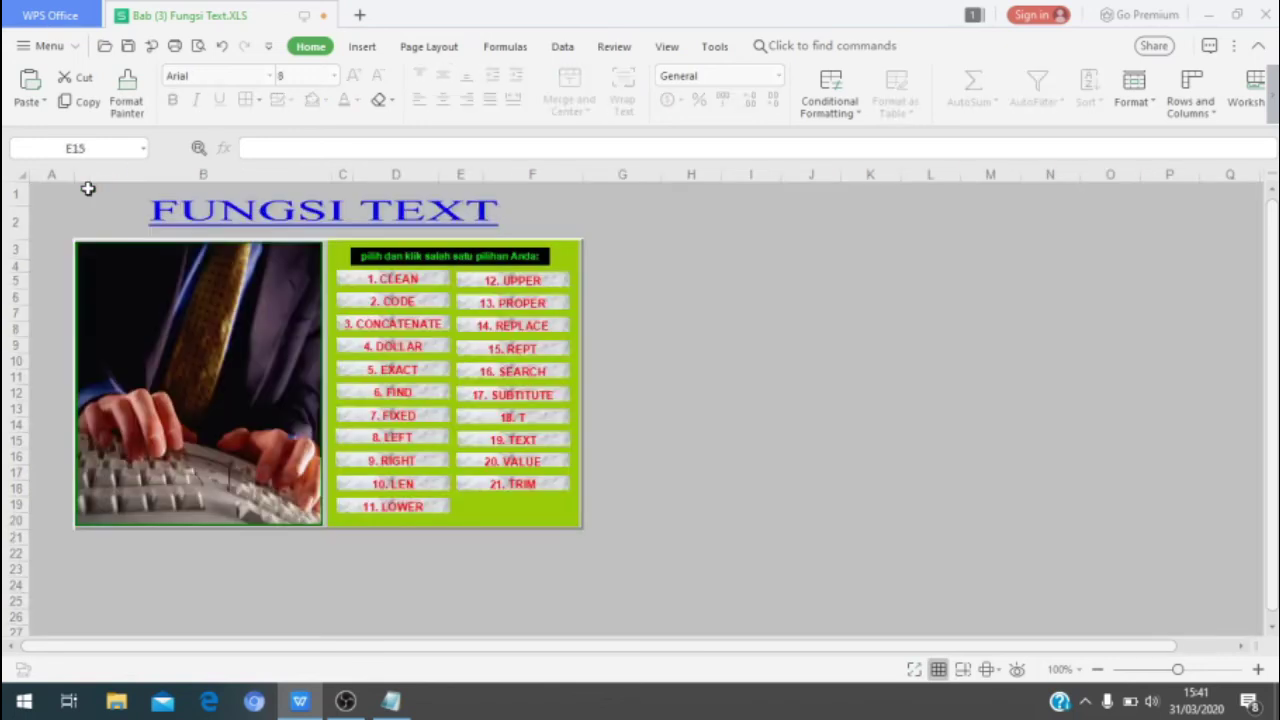
pyautogui.click(515, 372)
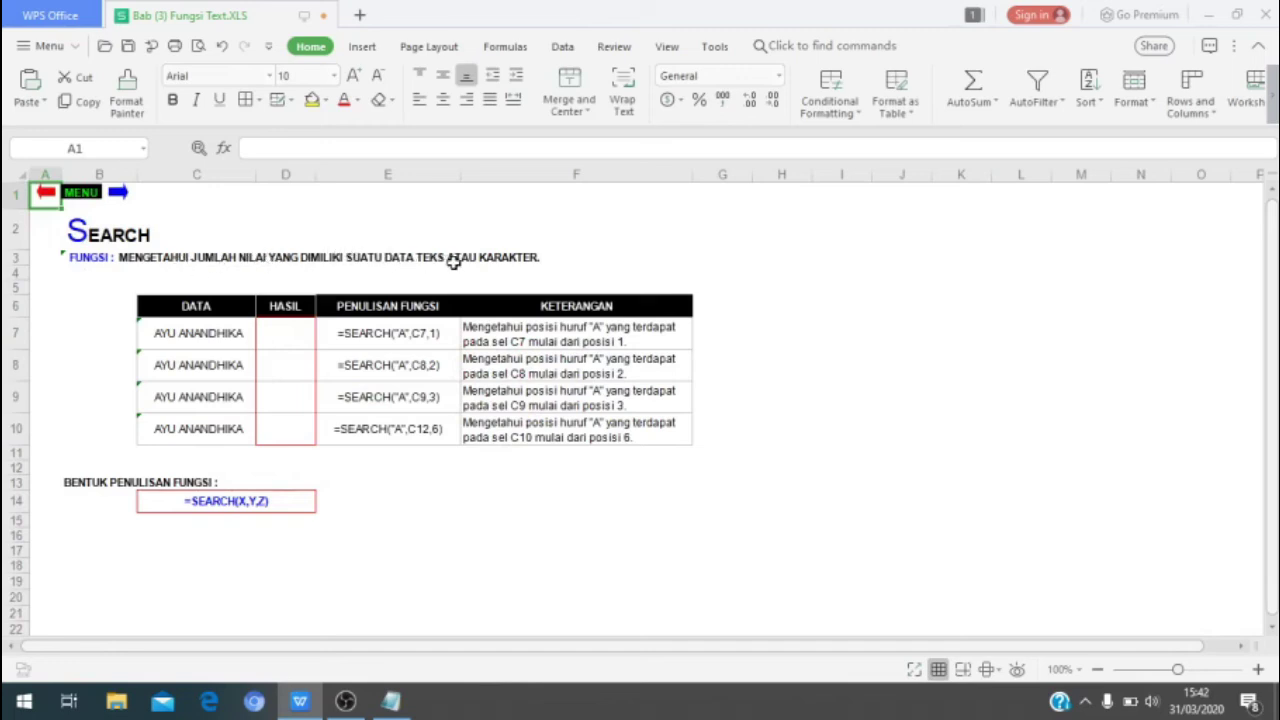
pyautogui.click(296, 333)
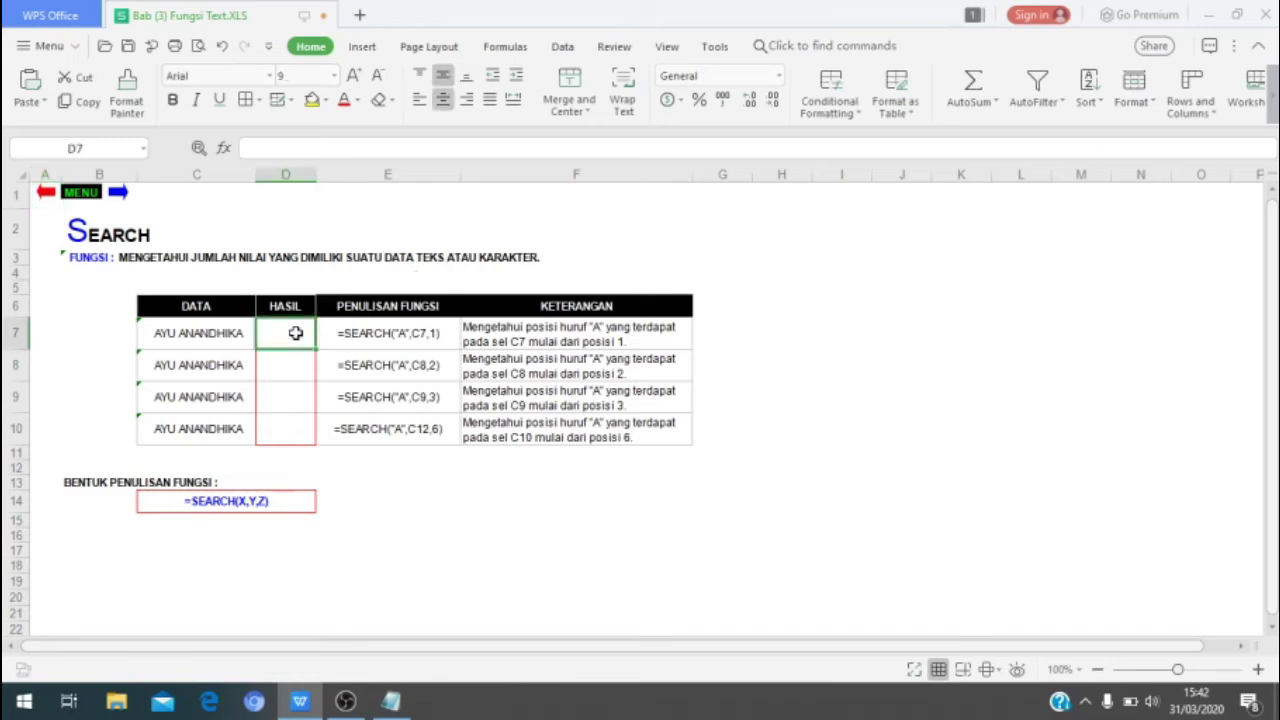
pyautogui.write('=')
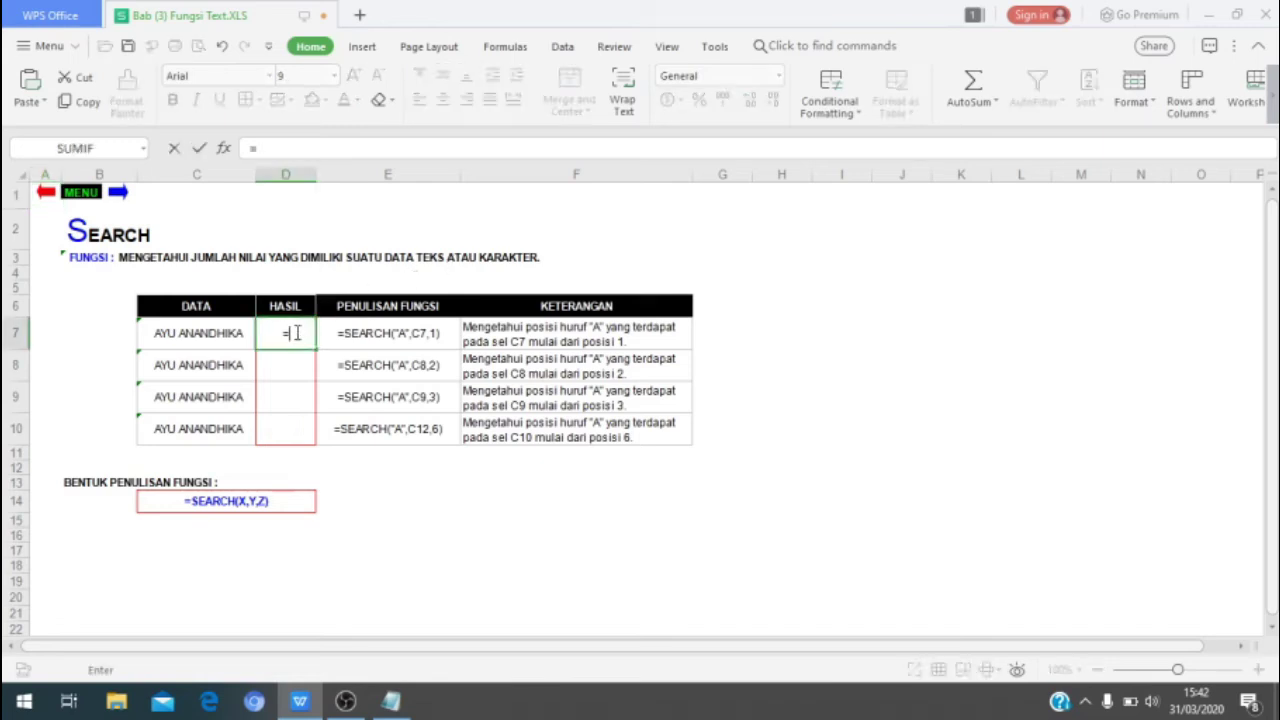
pyautogui.write('sea')
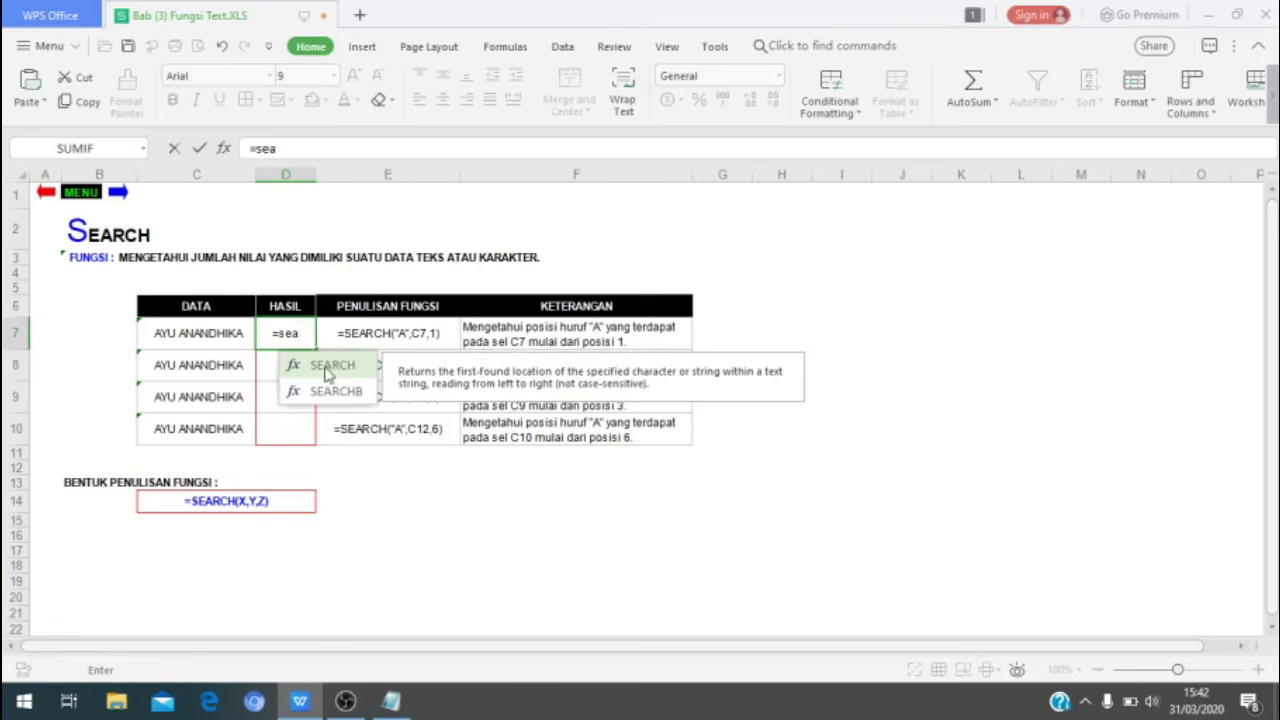
pyautogui.doubleClick(329, 366)
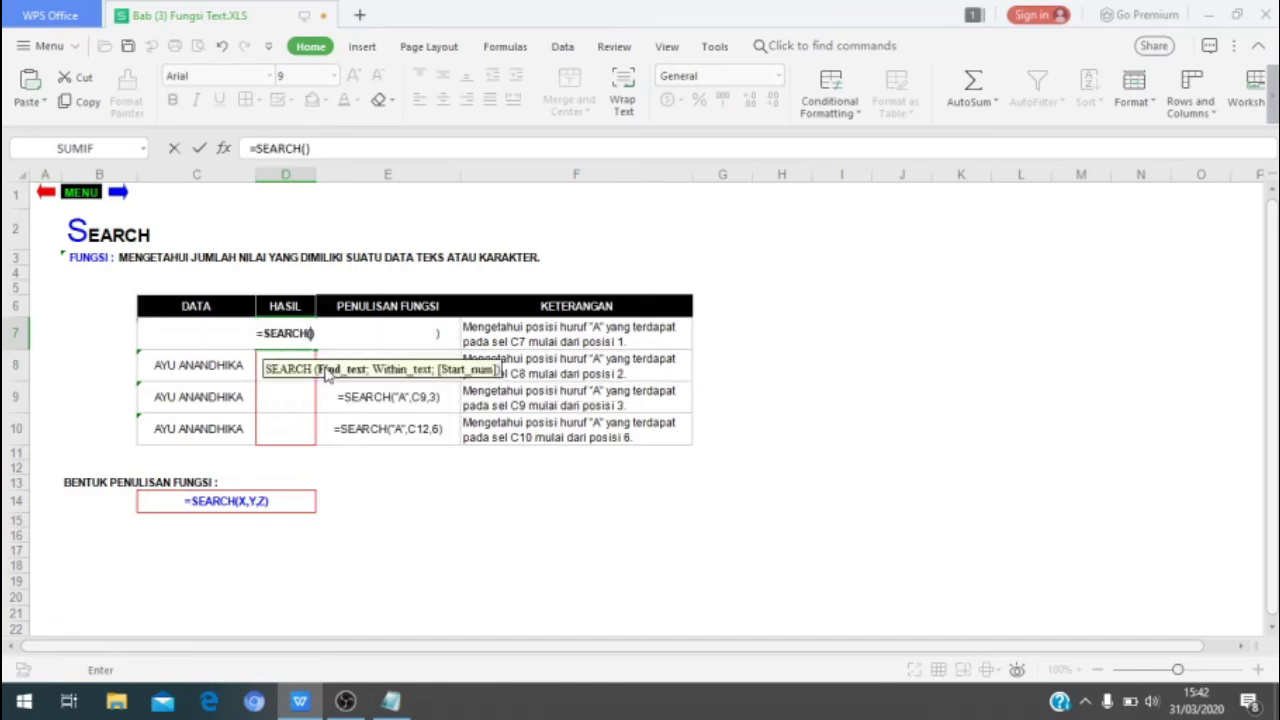
pyautogui.write('"')
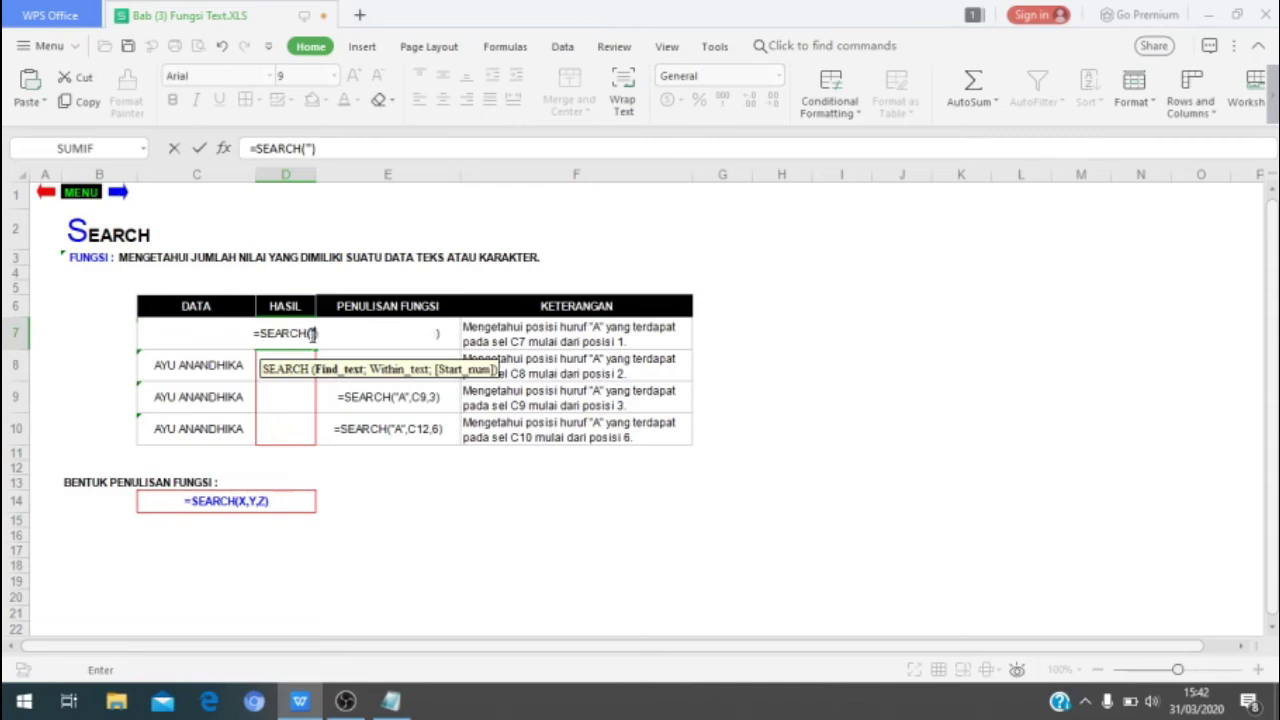
pyautogui.write('A')
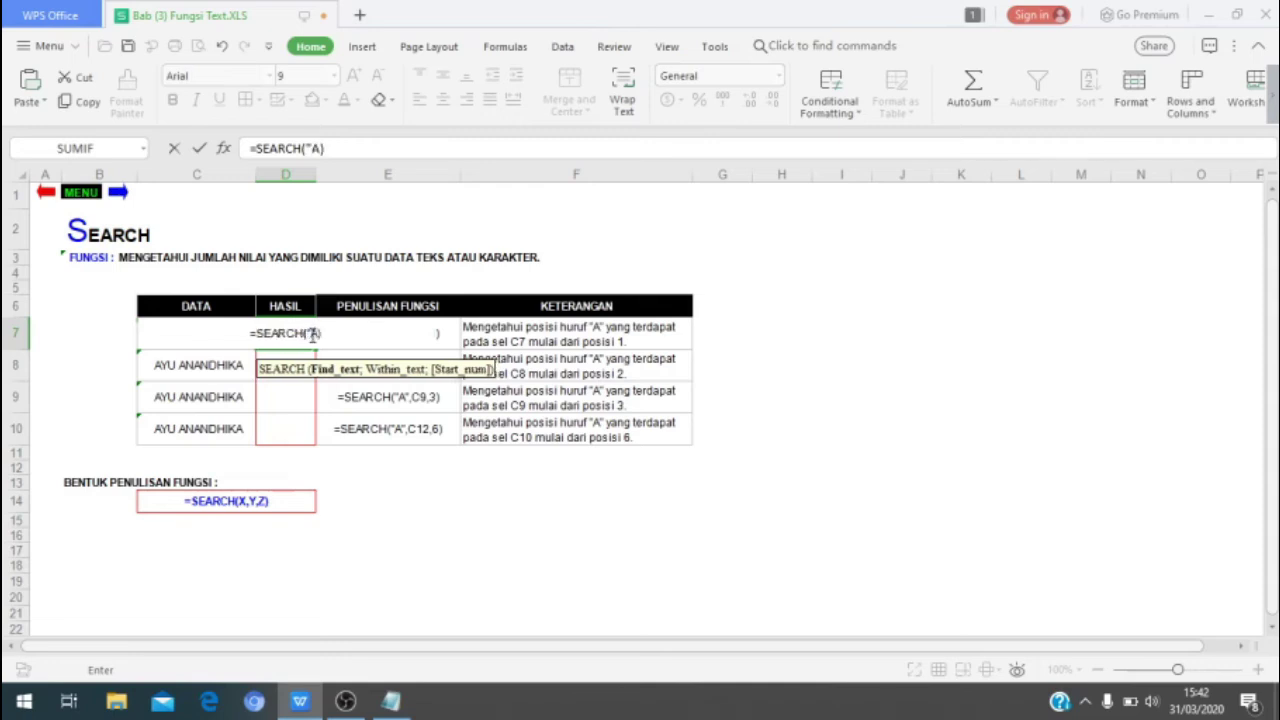
pyautogui.write('";')
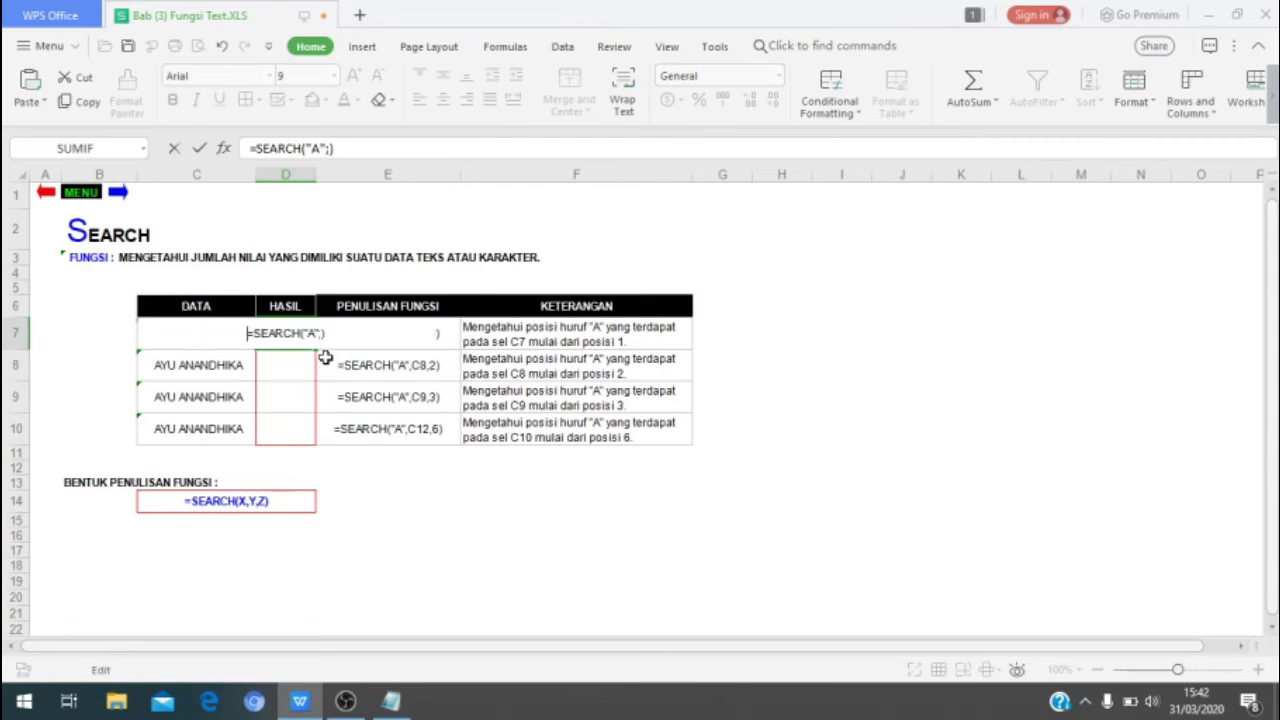
pyautogui.press('Return')
# Step: Complete the formula in D7 as =SEARCH("A";C7;1) by adding the cell reference and start position
pyautogui.click(299, 335)
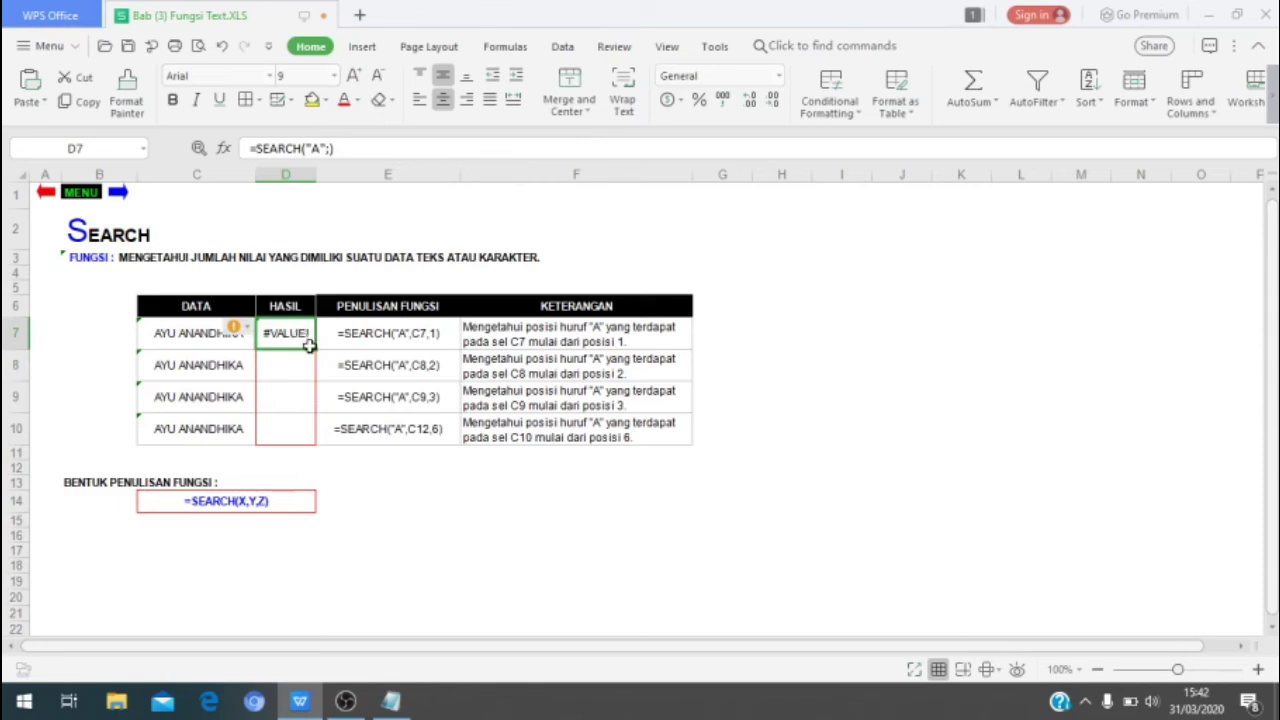
pyautogui.click(332, 148)
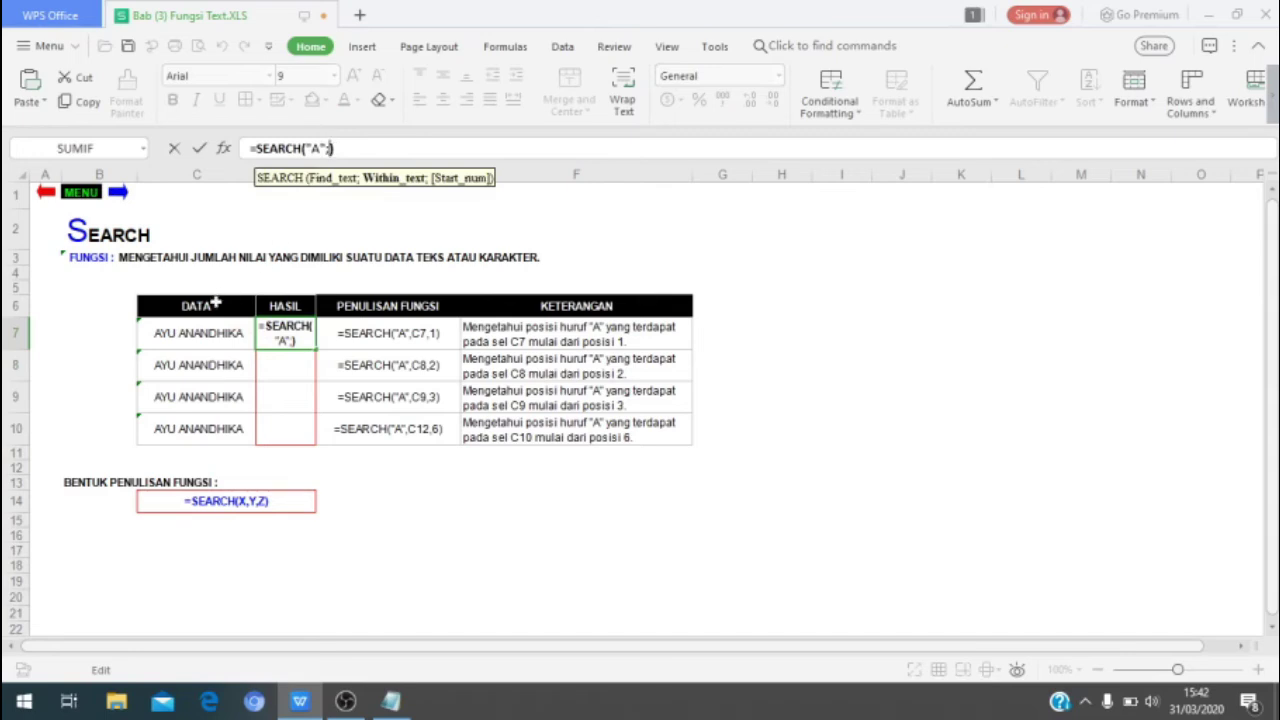
pyautogui.click(208, 335)
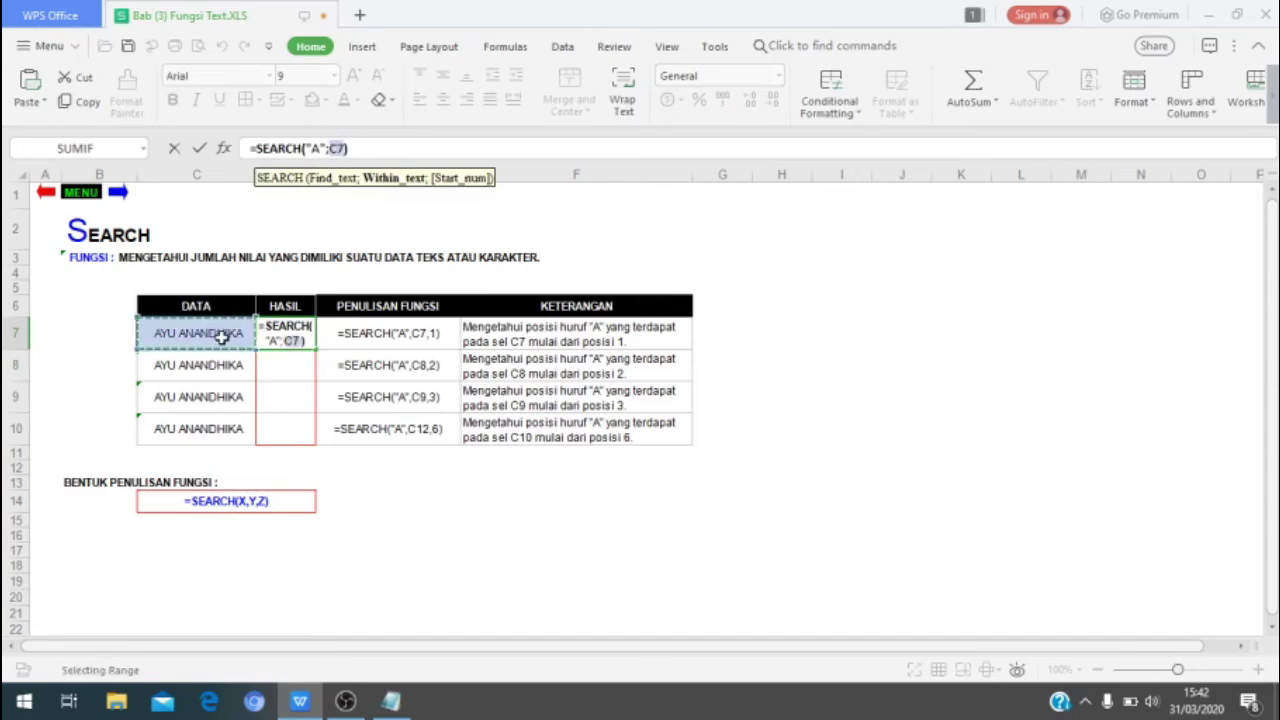
pyautogui.press('Right')
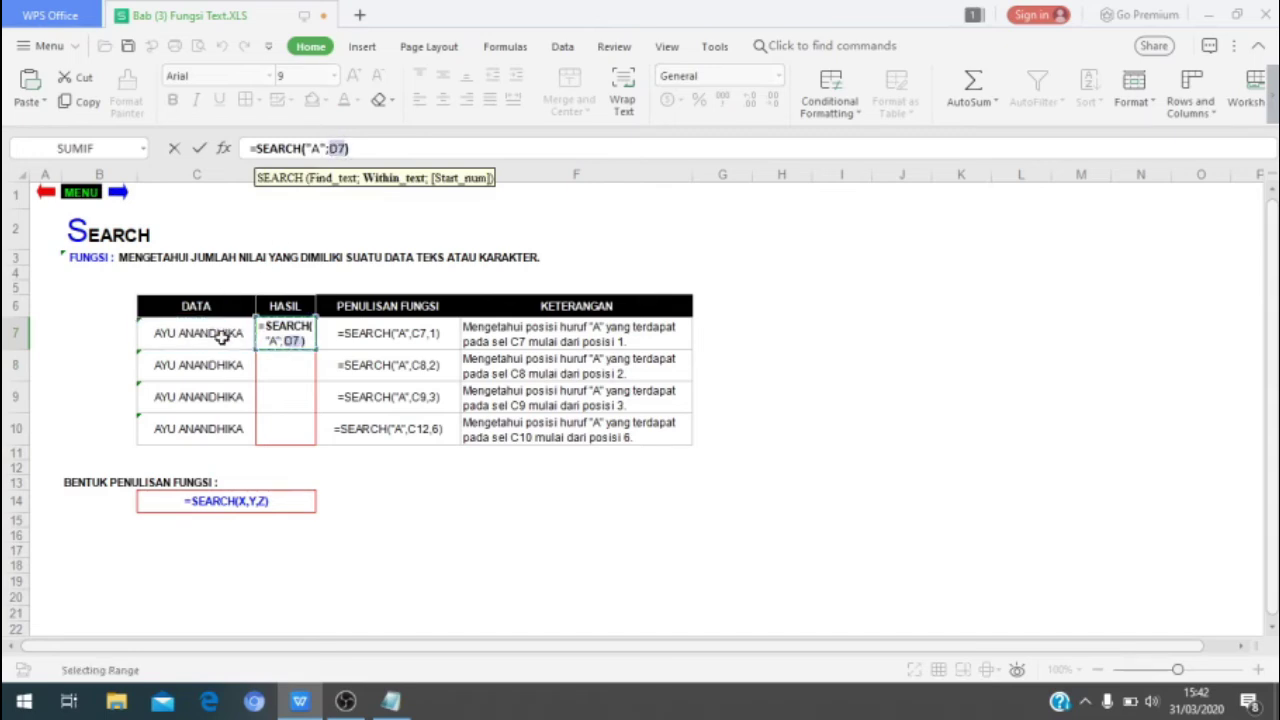
pyautogui.press('BackSpace')
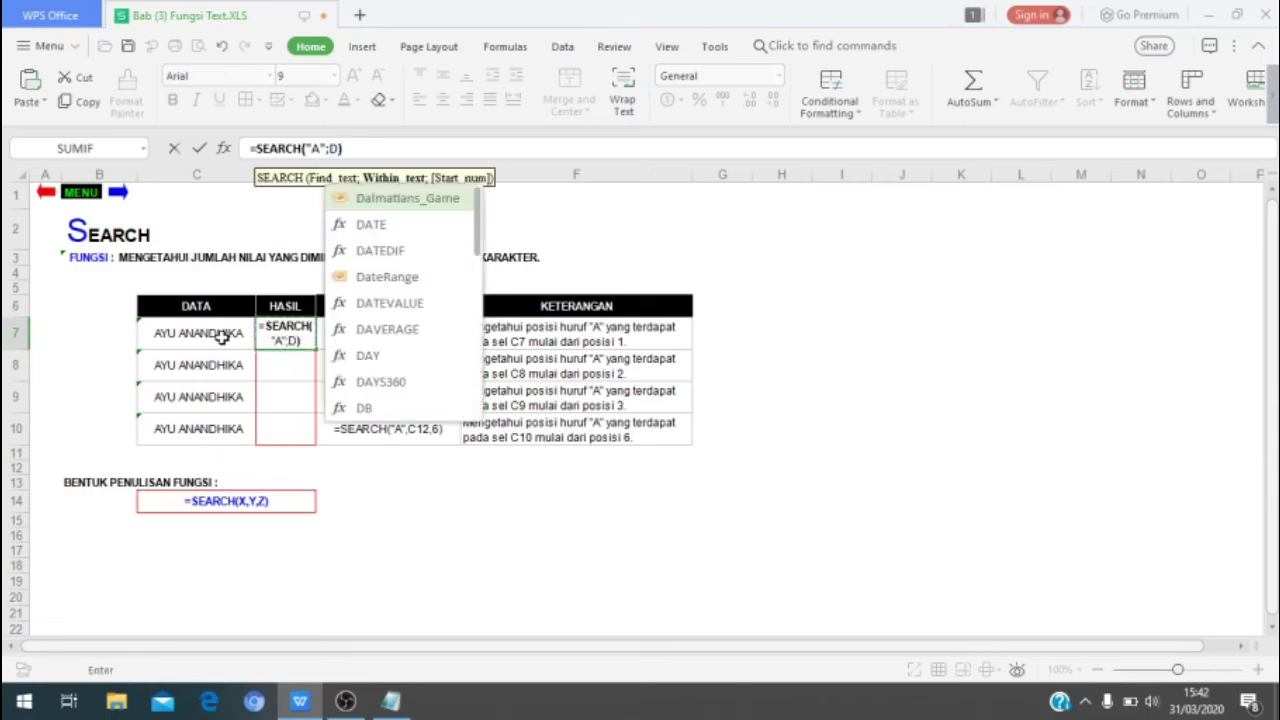
pyautogui.press('BackSpace')
pyautogui.click(222, 337)
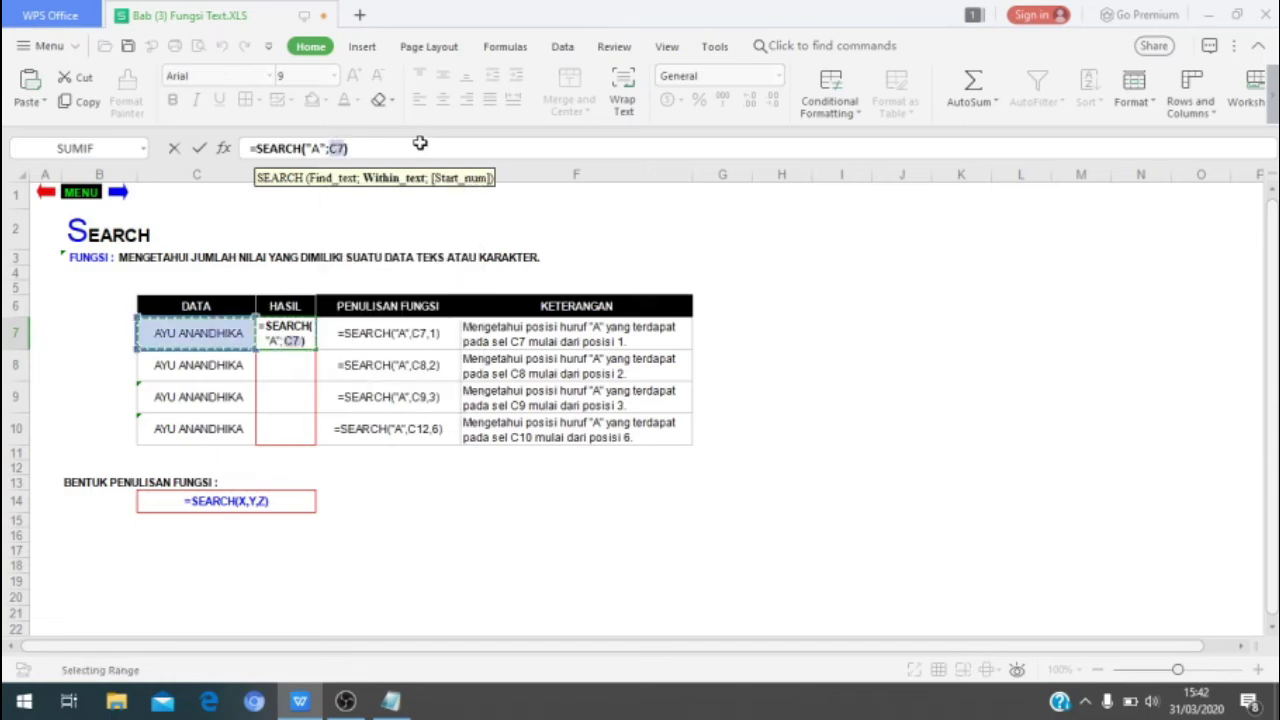
pyautogui.write(';')
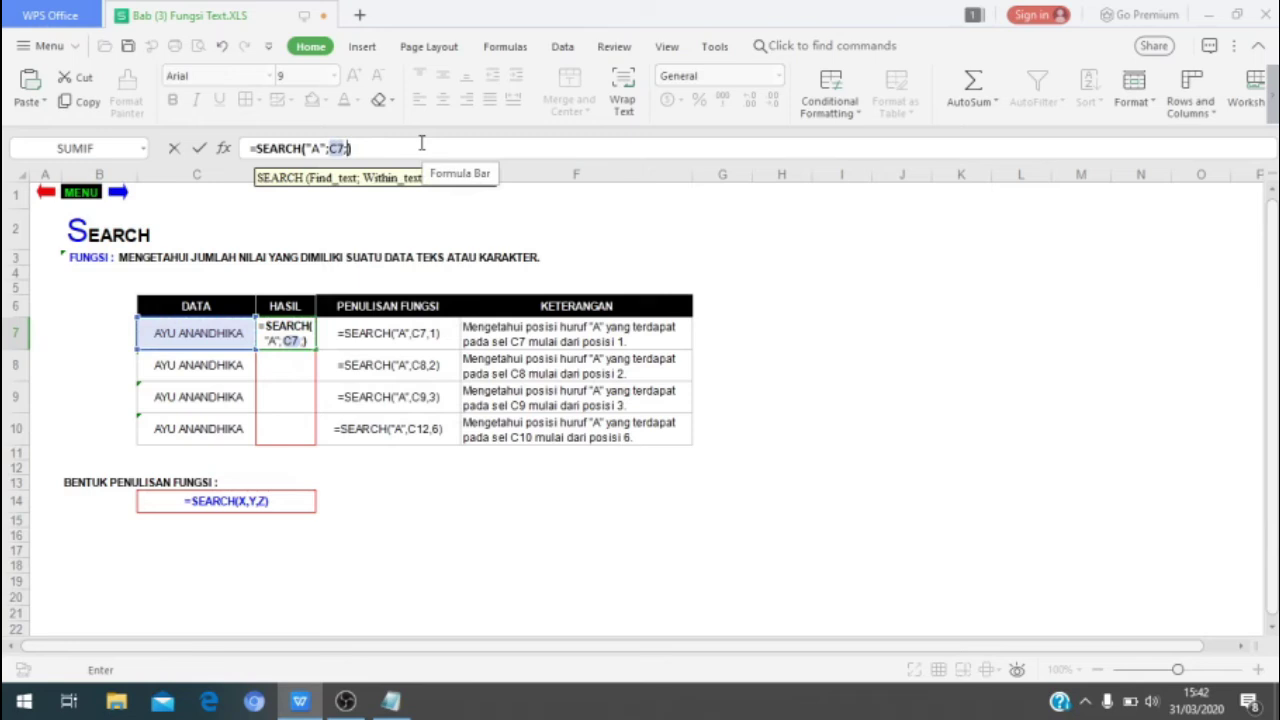
pyautogui.write('1')
pyautogui.press('Return')
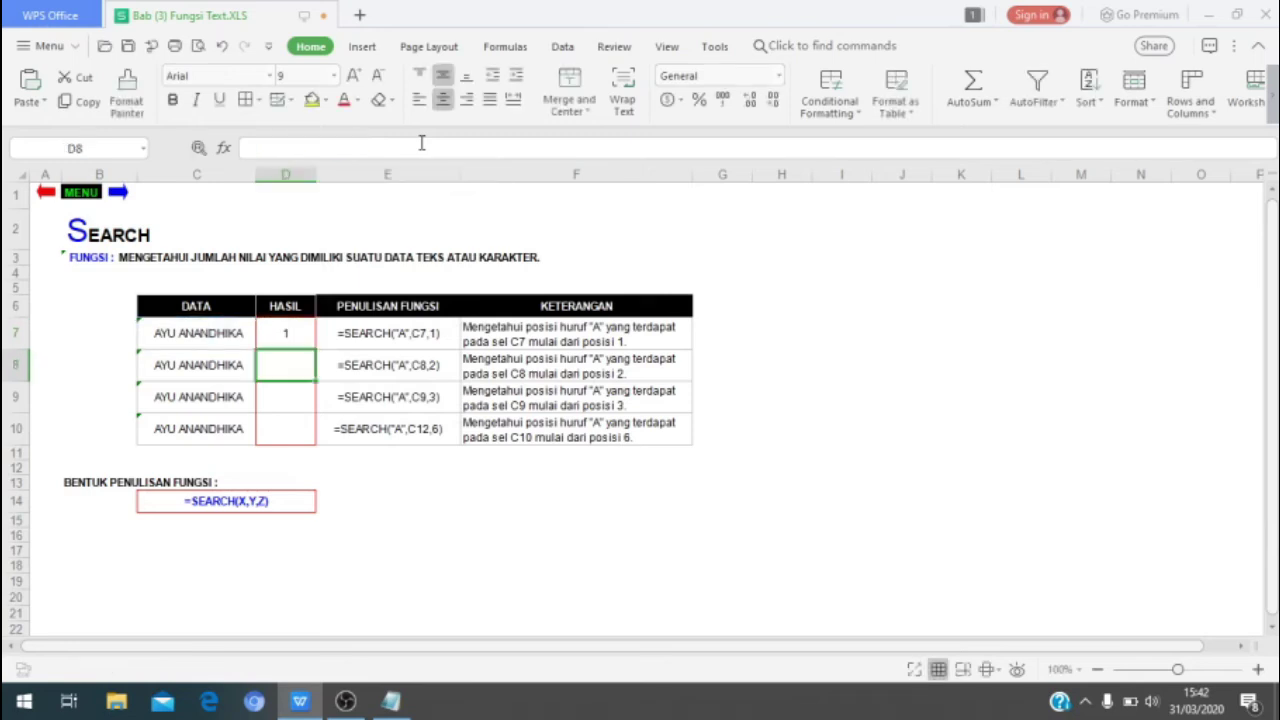
# Step: Fill the SEARCH formula from D7 down to D10 and set the start position in D8 to 2
pyautogui.click(291, 335)
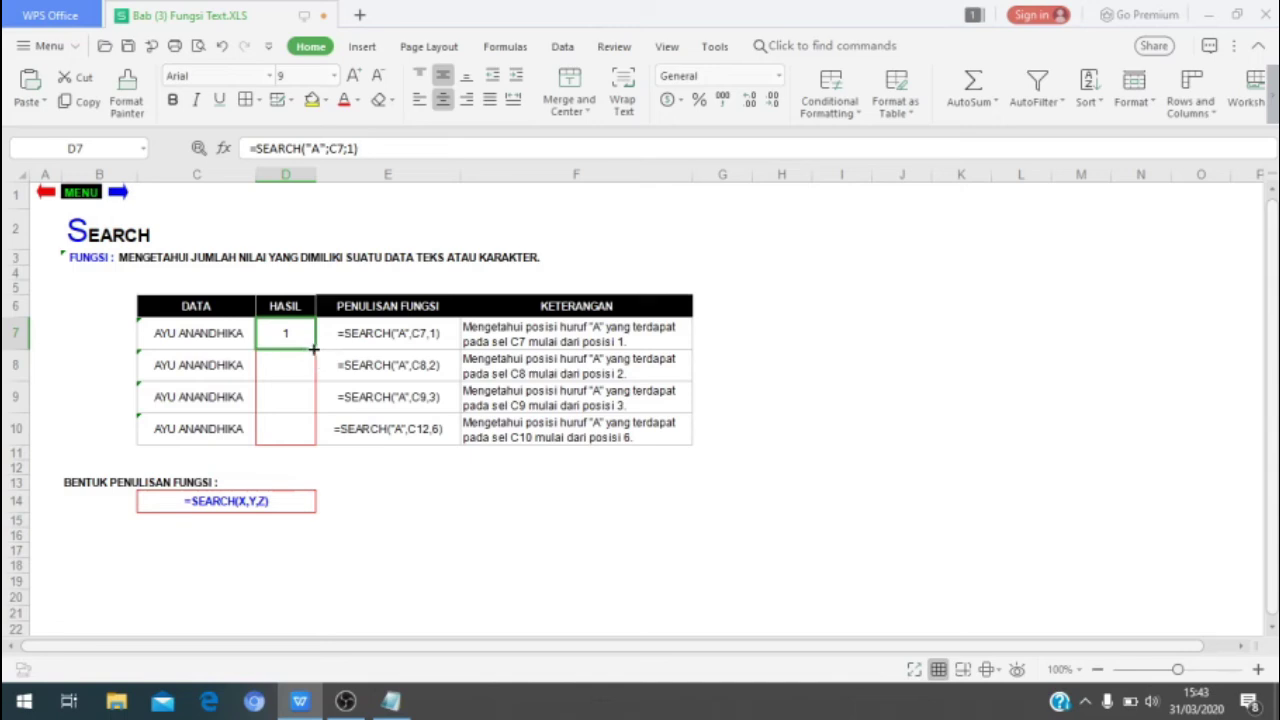
pyautogui.moveTo(315, 349); pyautogui.dragTo(318, 438)
pyautogui.click(297, 366)
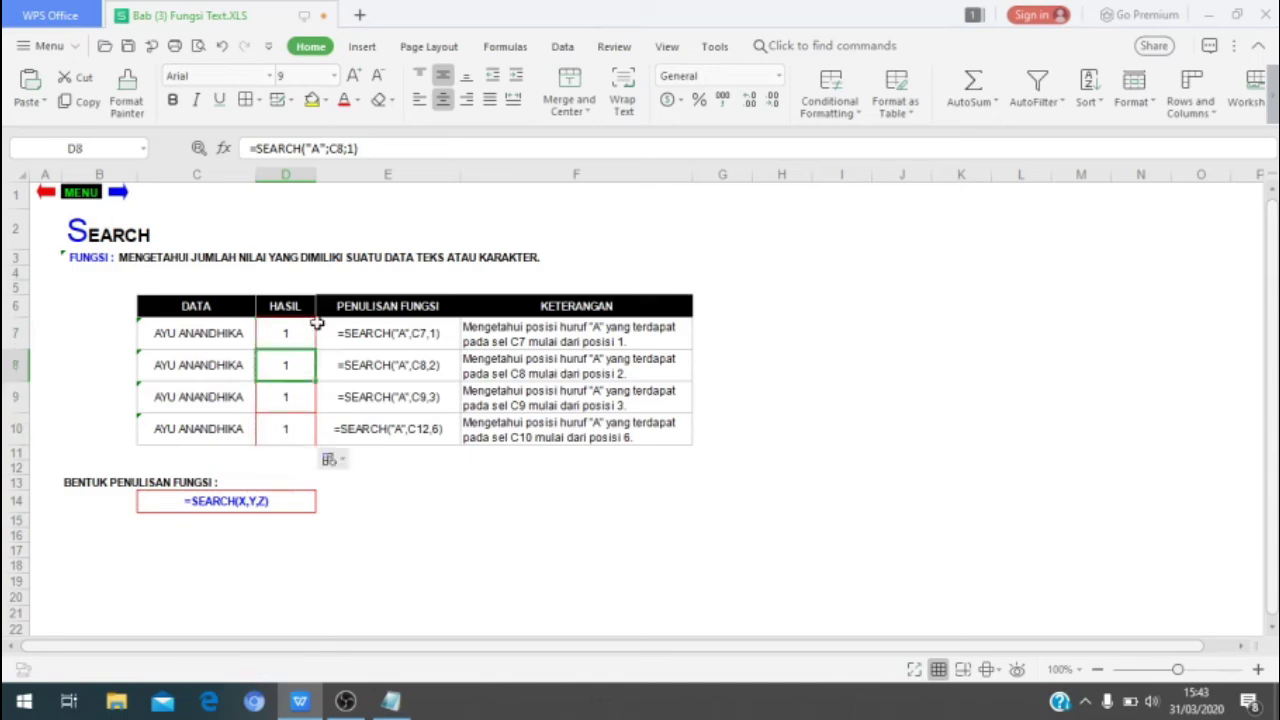
pyautogui.click(352, 150)
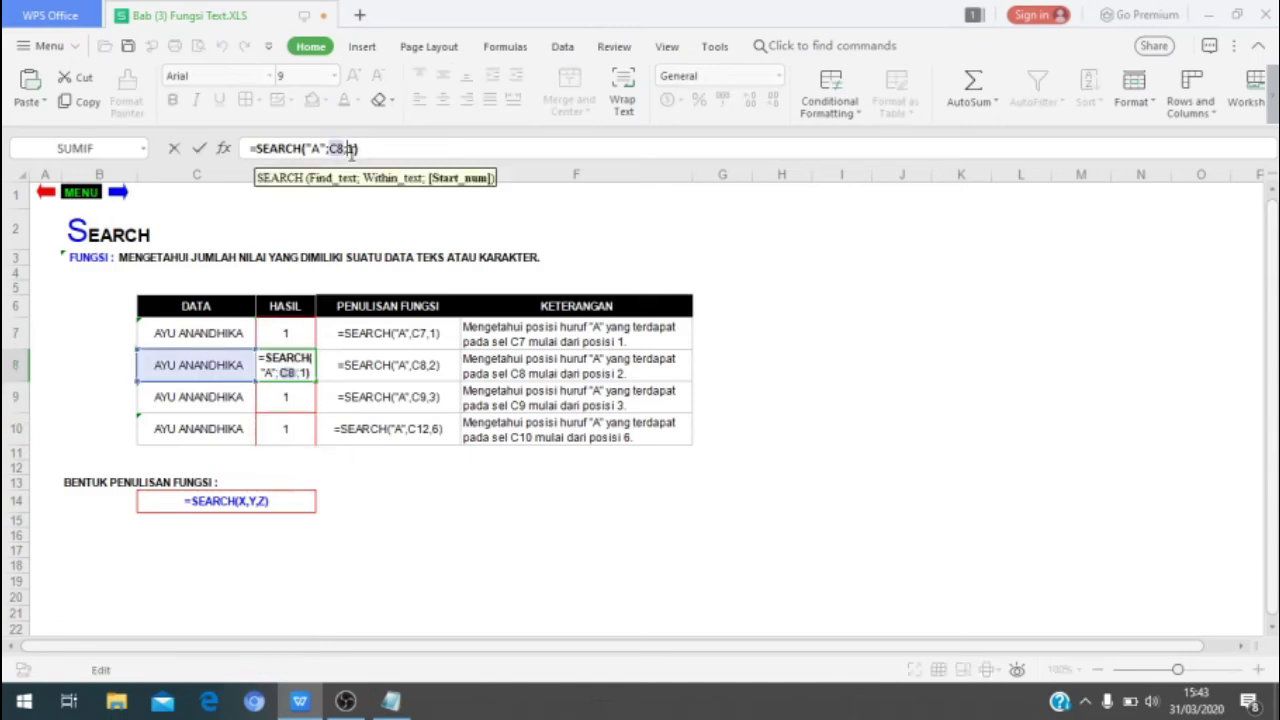
pyautogui.press('BackSpace')
pyautogui.write('2')
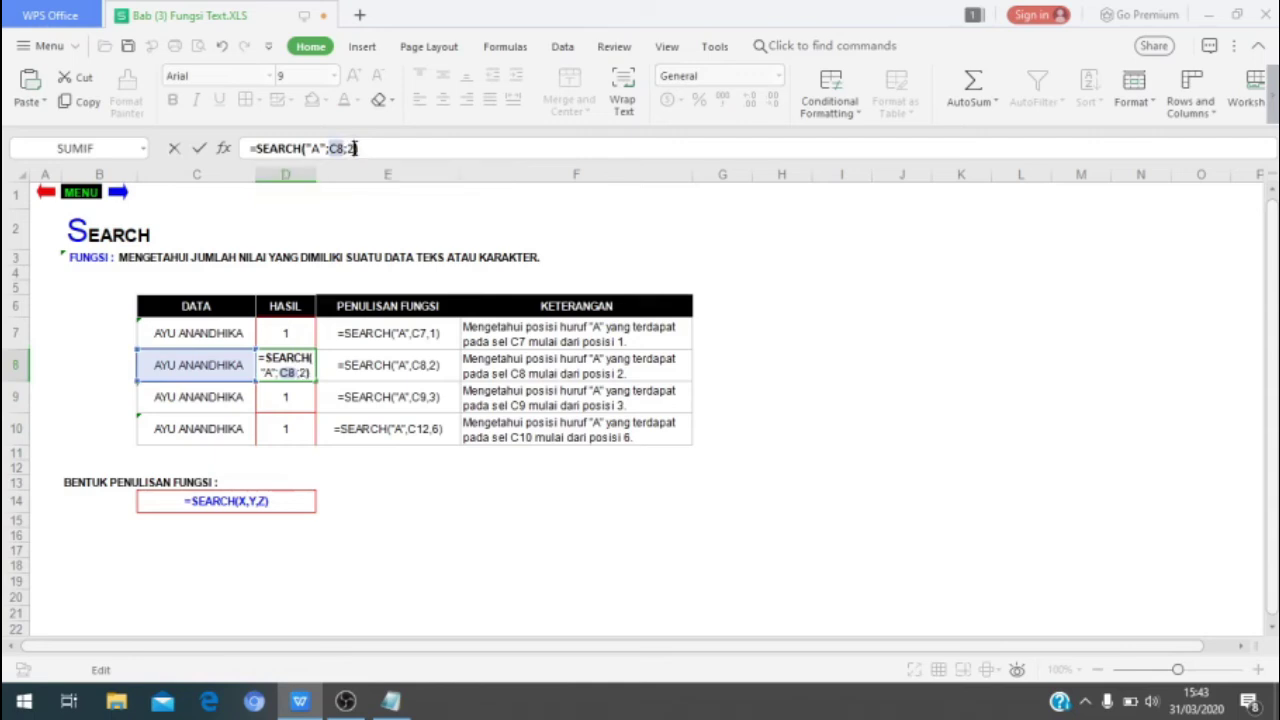
pyautogui.press('Return')
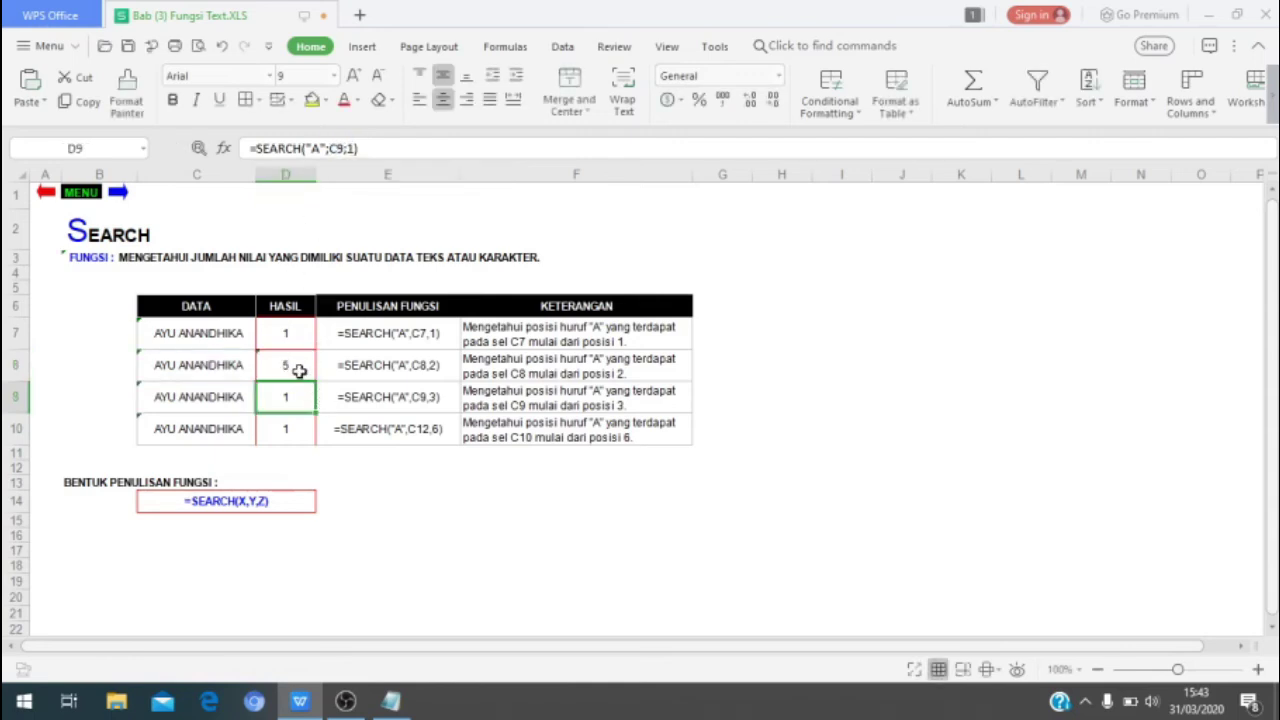
# Step: Set the start position in D9's SEARCH formula to 3 and return to the FUNGSI TEXT menu sheet
pyautogui.click(299, 371)
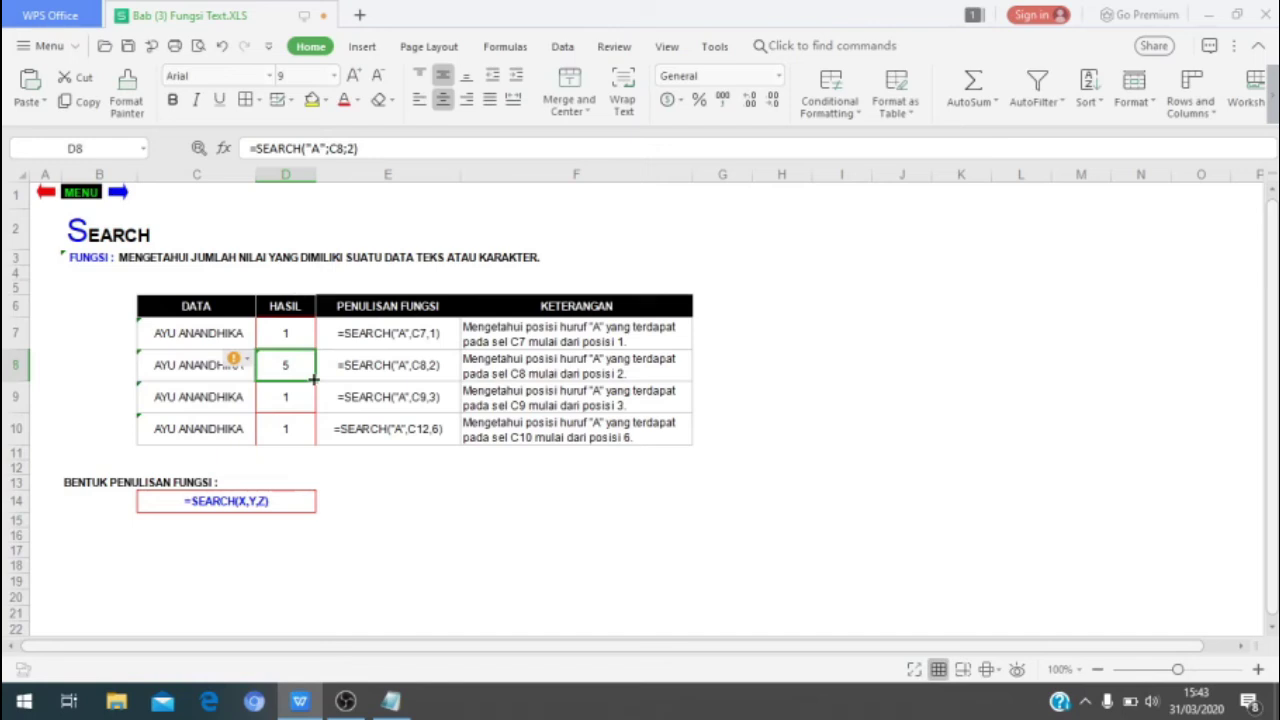
pyautogui.click(297, 396)
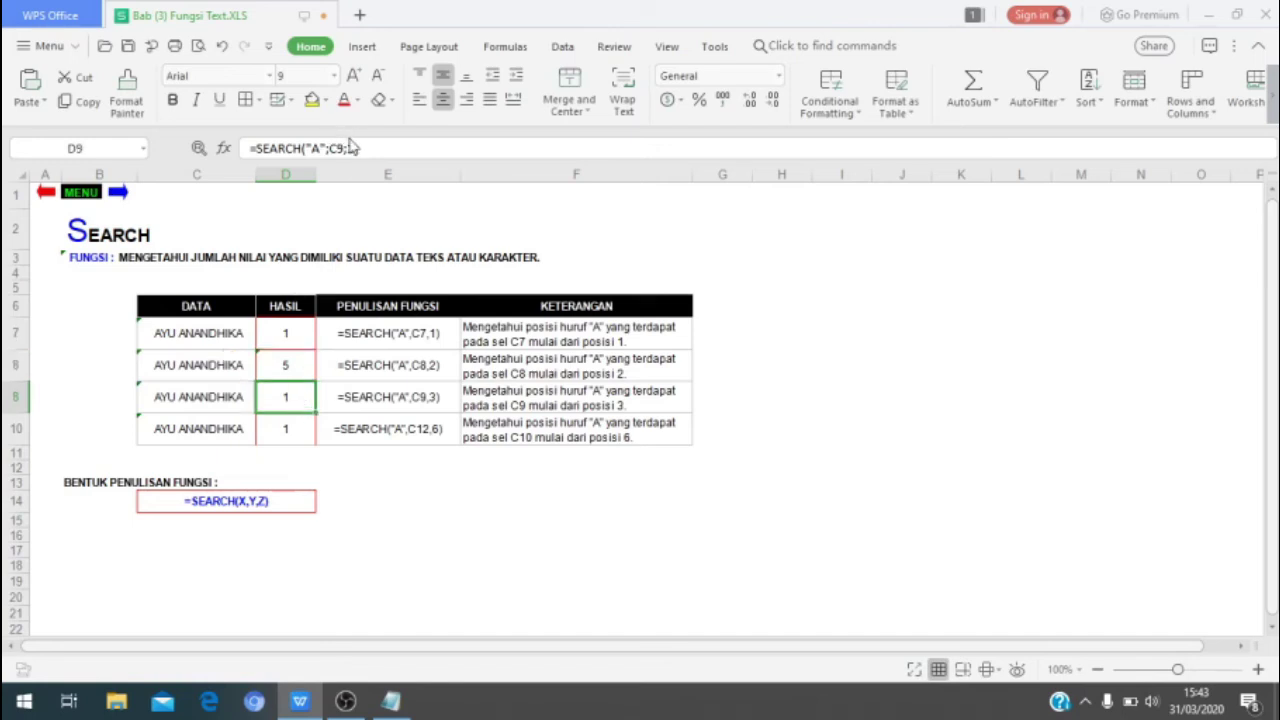
pyautogui.click(350, 148)
pyautogui.doubleClick(350, 148)
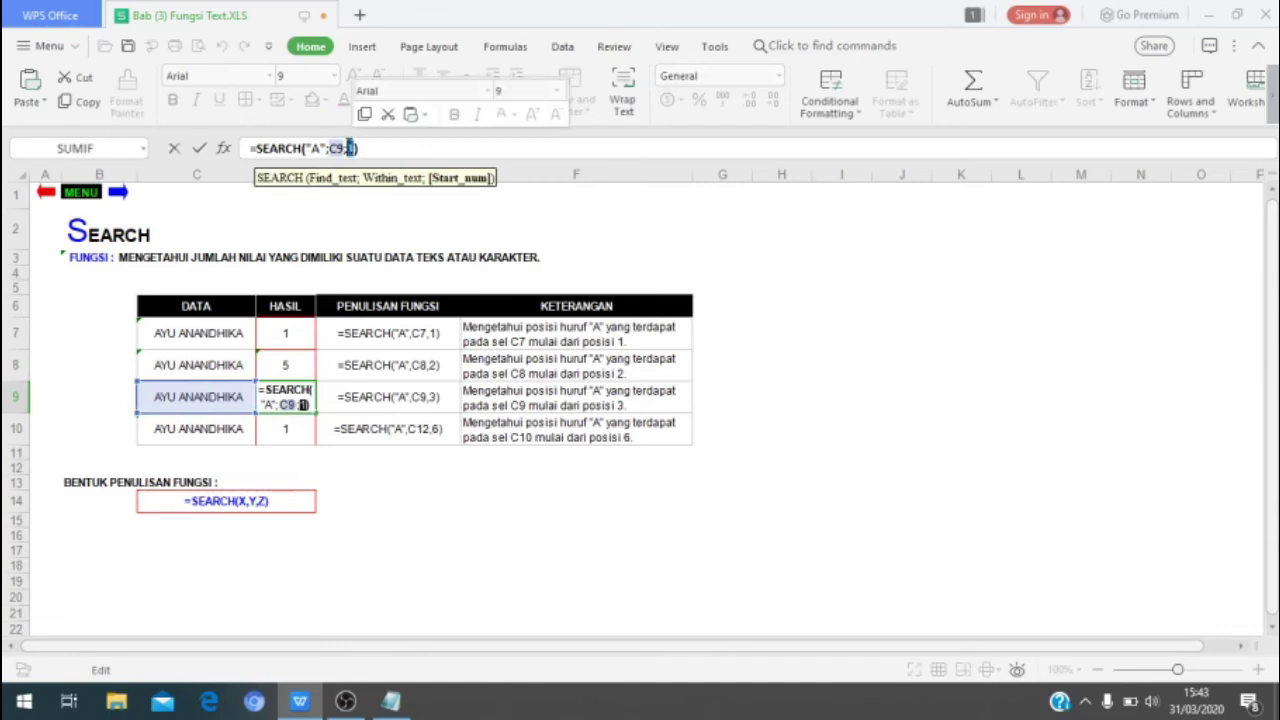
pyautogui.write('3')
pyautogui.press('Return')
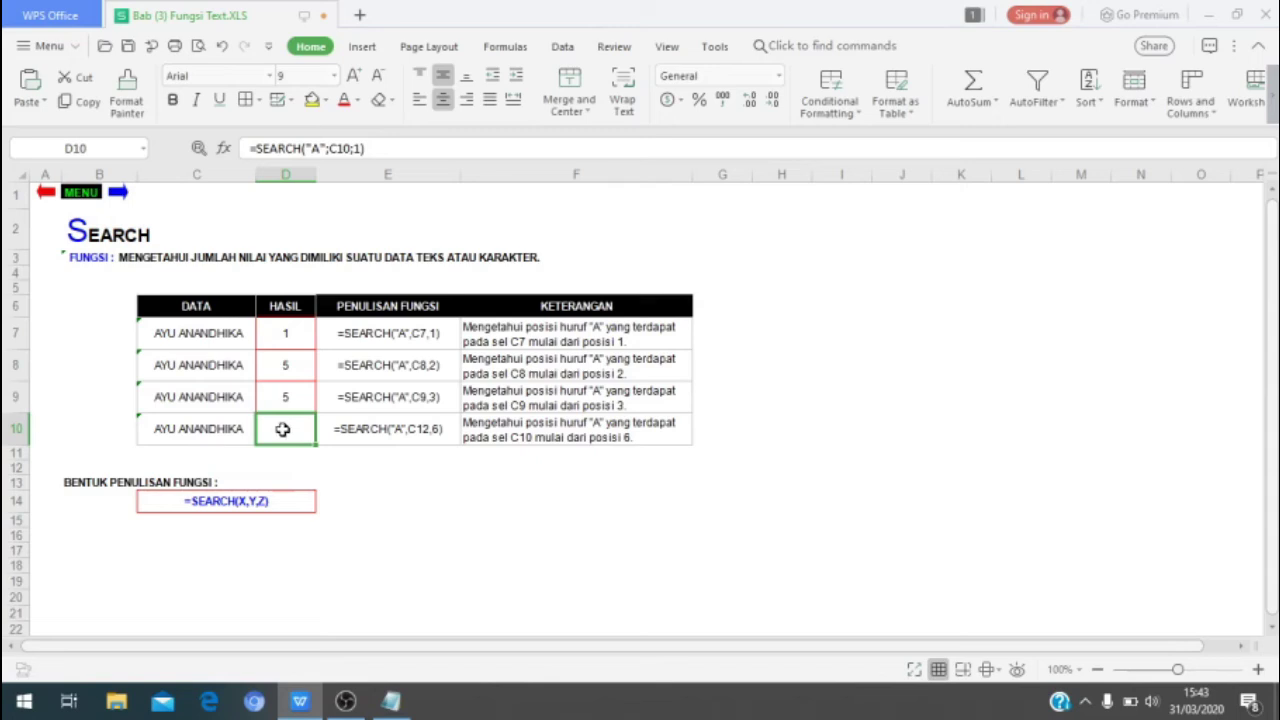
pyautogui.click(306, 333)
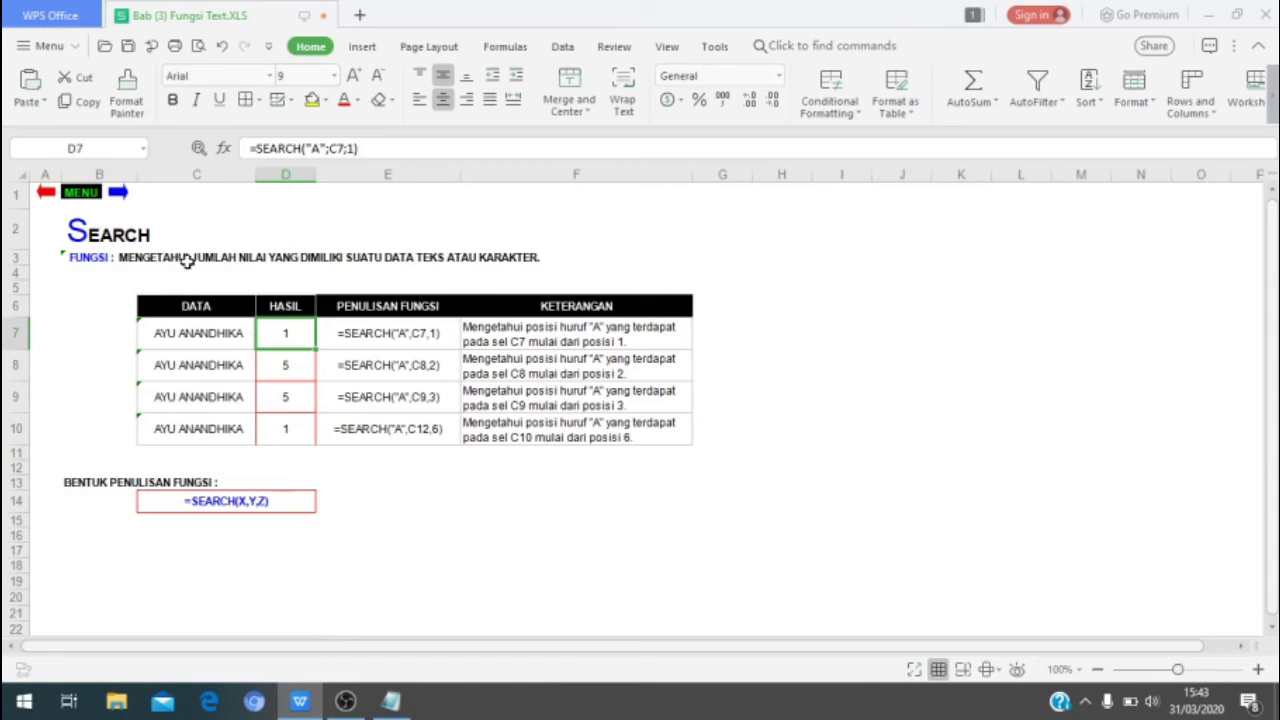
pyautogui.click(77, 194)
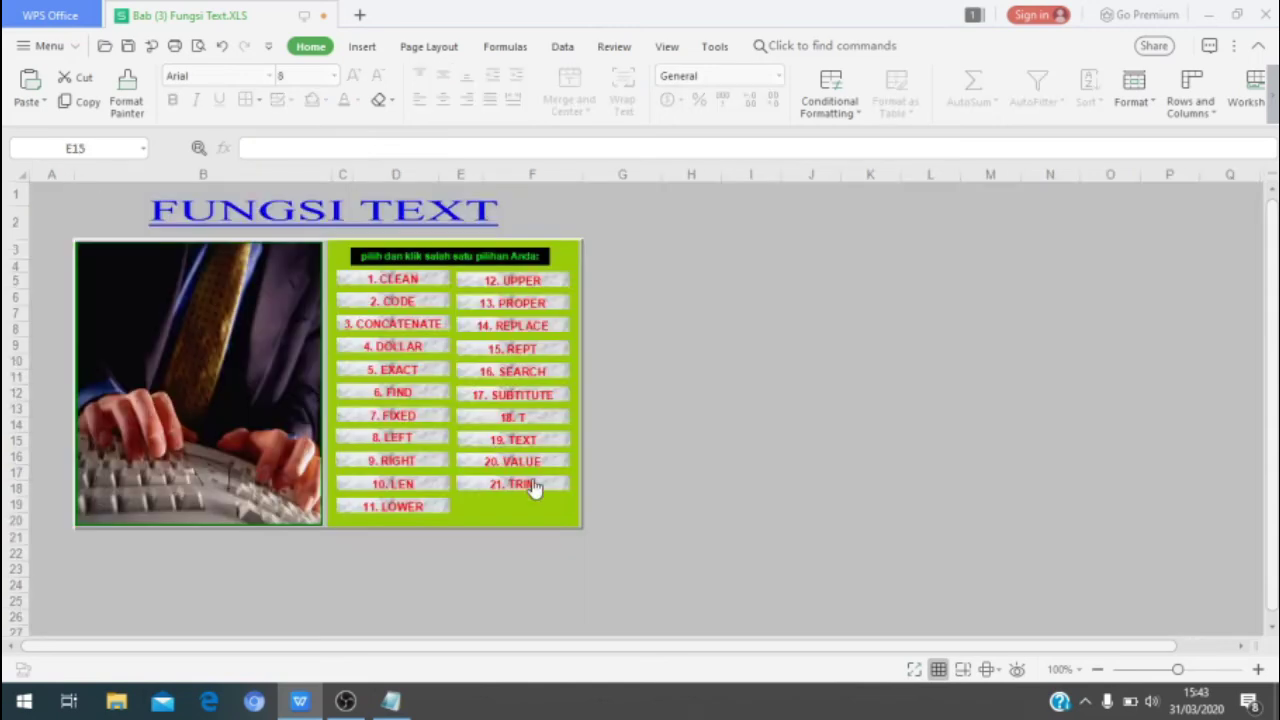
# Step: View the SUBTITUTE sheet's example formulas and return to the FUNGSI TEXT menu sheet
pyautogui.click(523, 401)
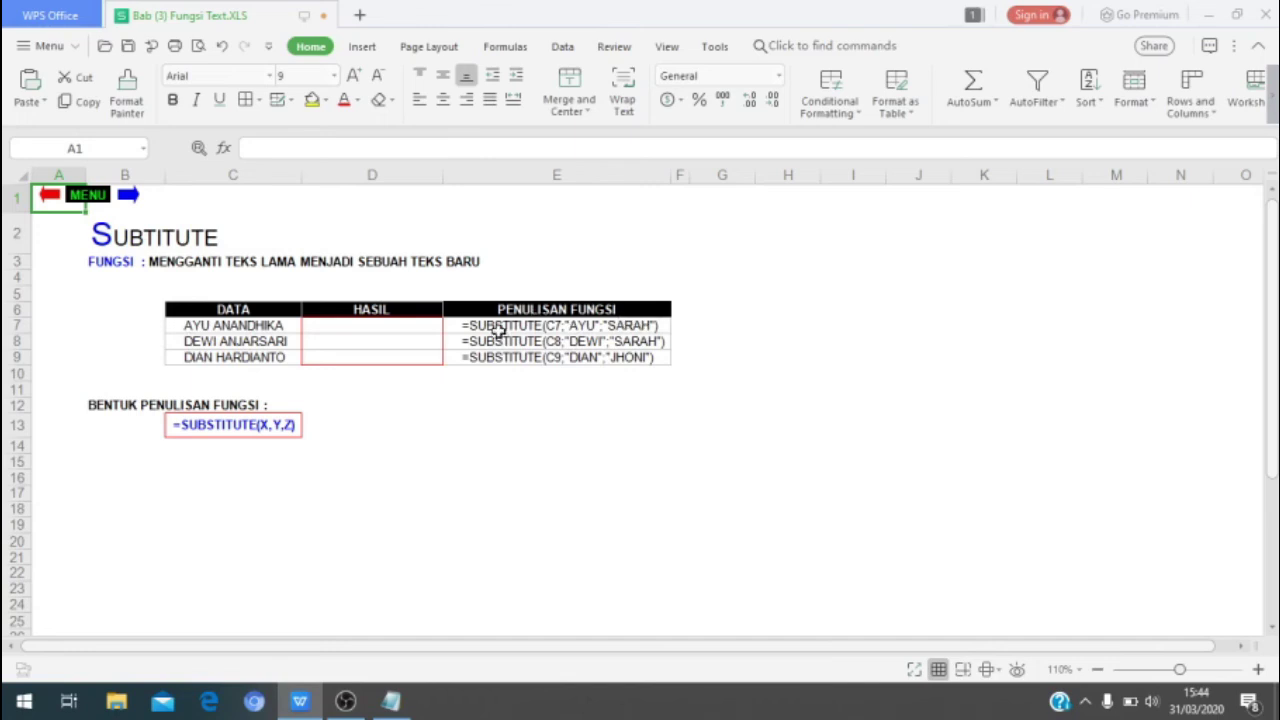
pyautogui.click(95, 196)
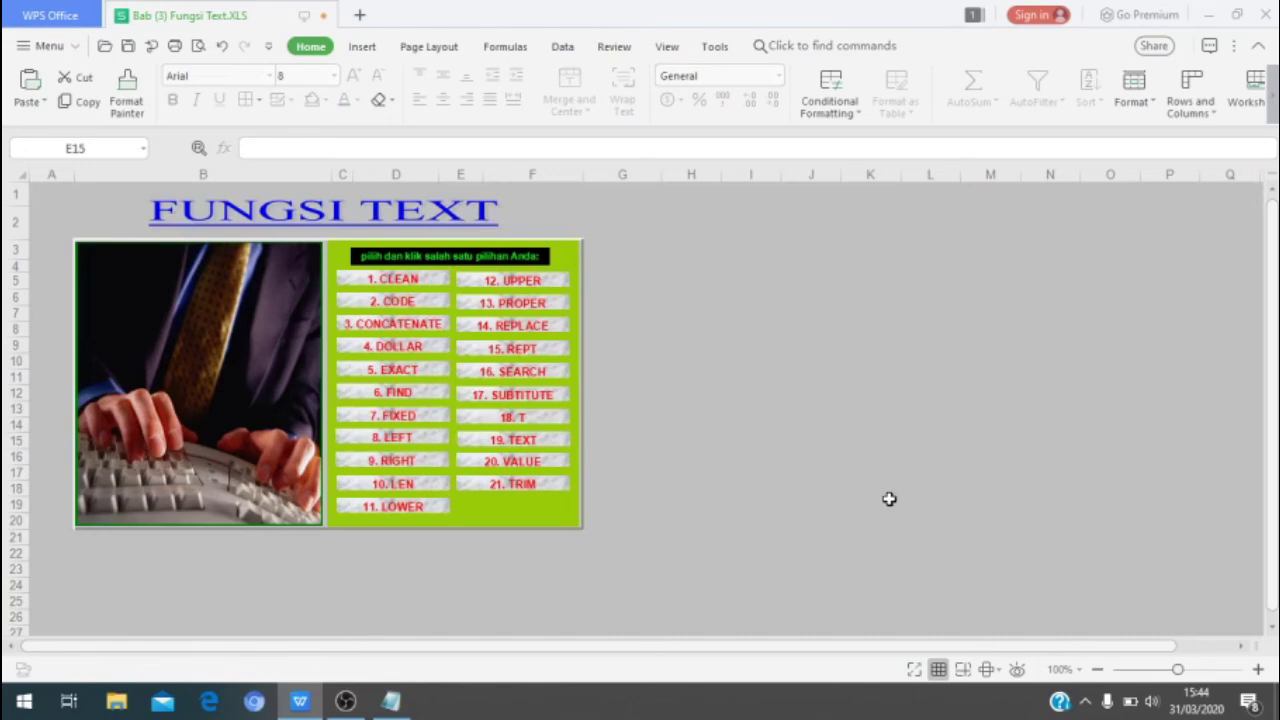
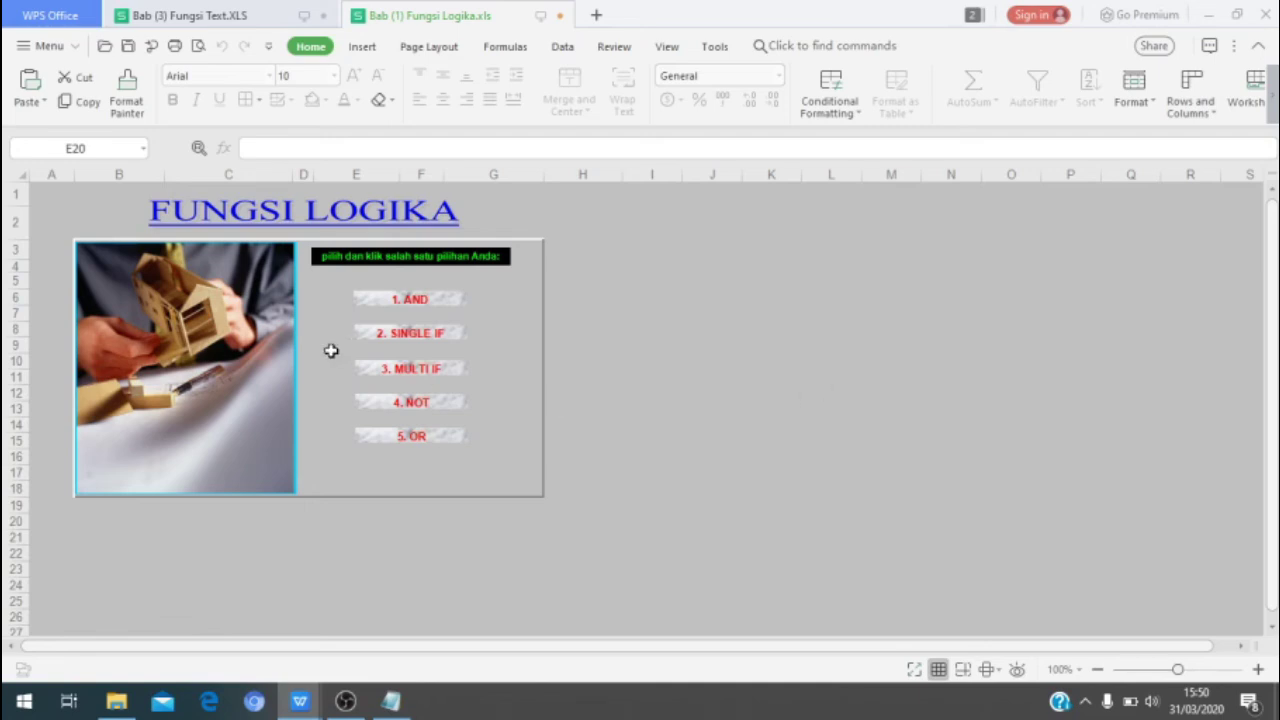
# Step: Open the SINGLE IF sheet of Bab (1) Fungsi Logika and replace the Notepad text with the example formula copied from H7
pyautogui.click(418, 340)
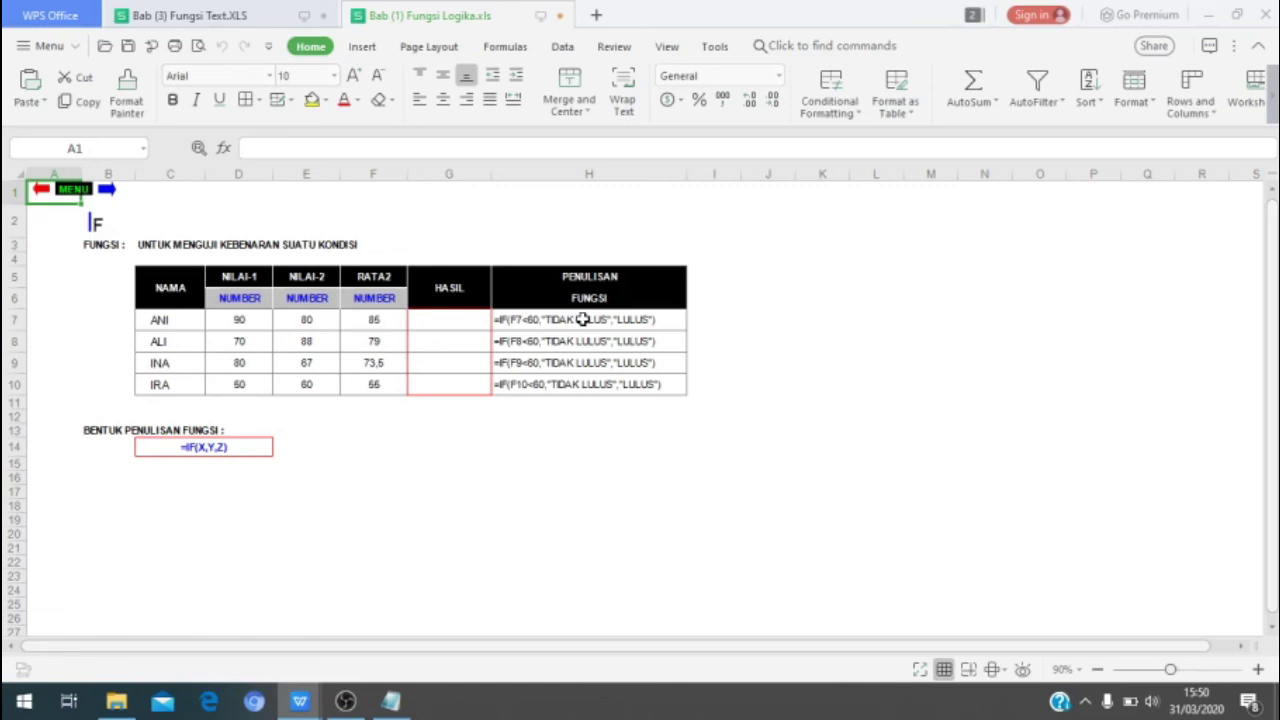
pyautogui.click(512, 320)
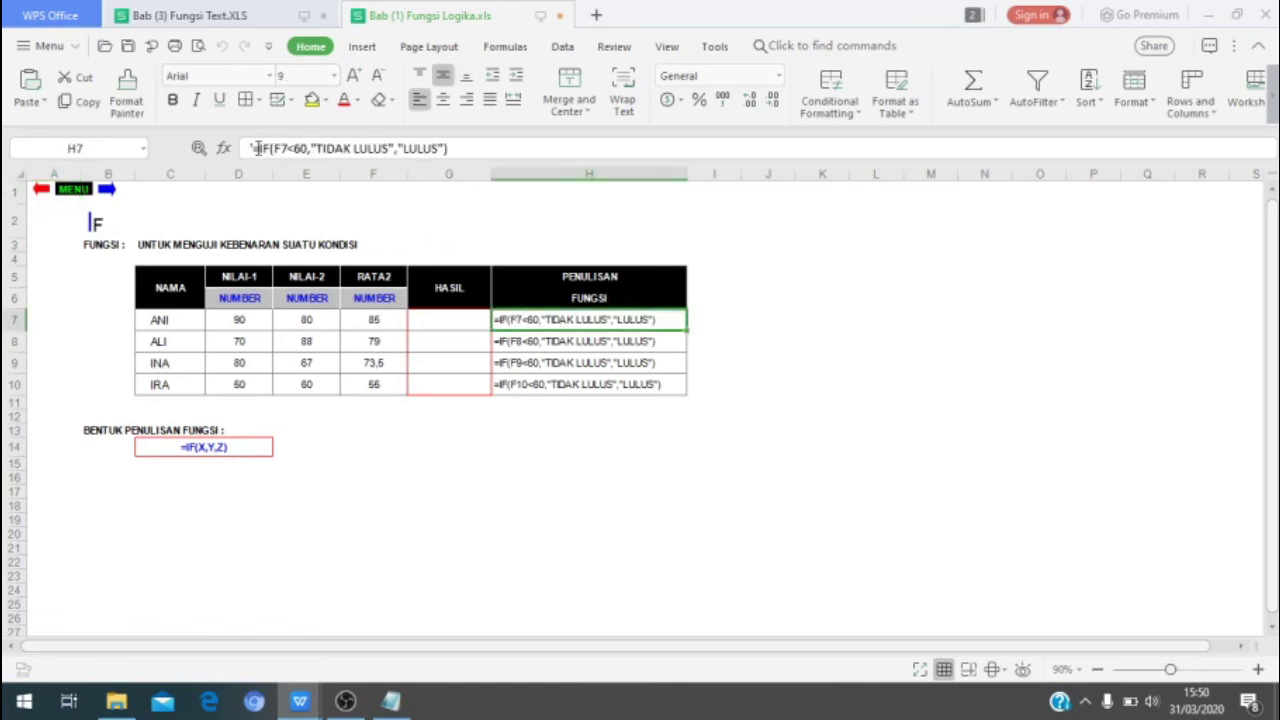
pyautogui.moveTo(254, 147); pyautogui.dragTo(448, 148)
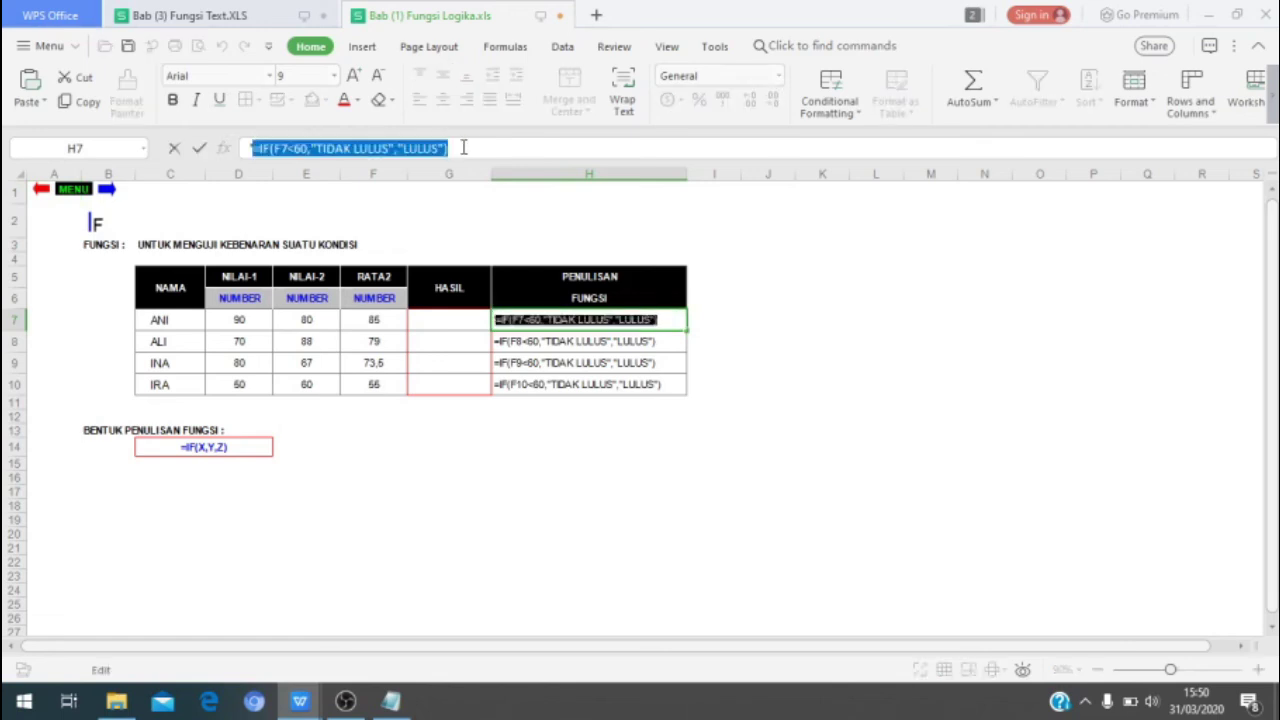
pyautogui.rightClick(430, 150)
pyautogui.click(457, 168)
pyautogui.click(385, 703)
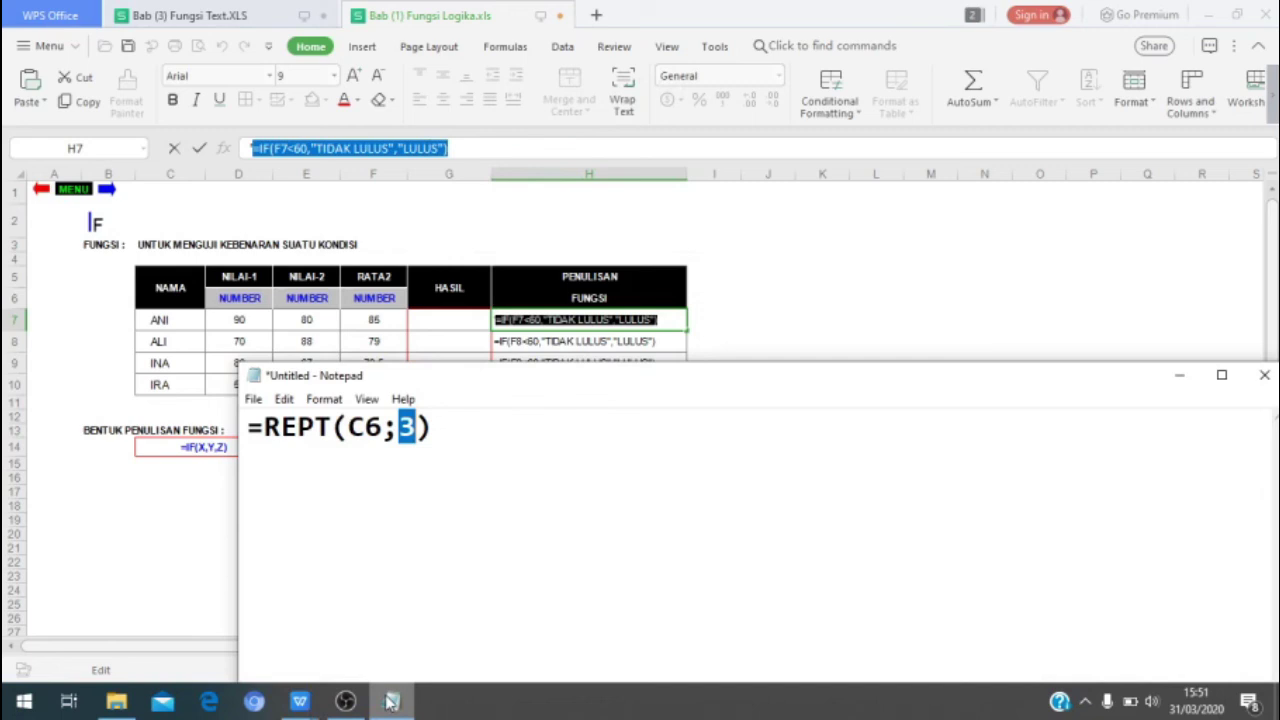
pyautogui.hotkey('ctrl', 'a')
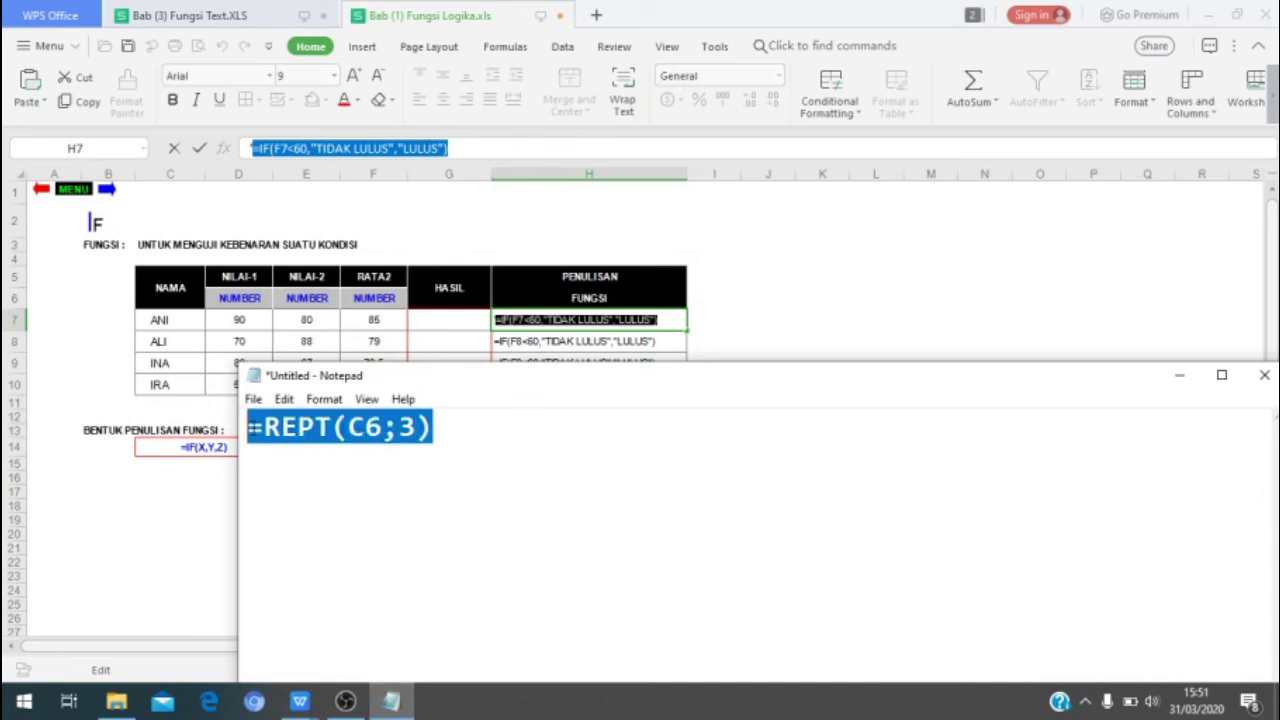
pyautogui.hotkey('ctrl', 'v')
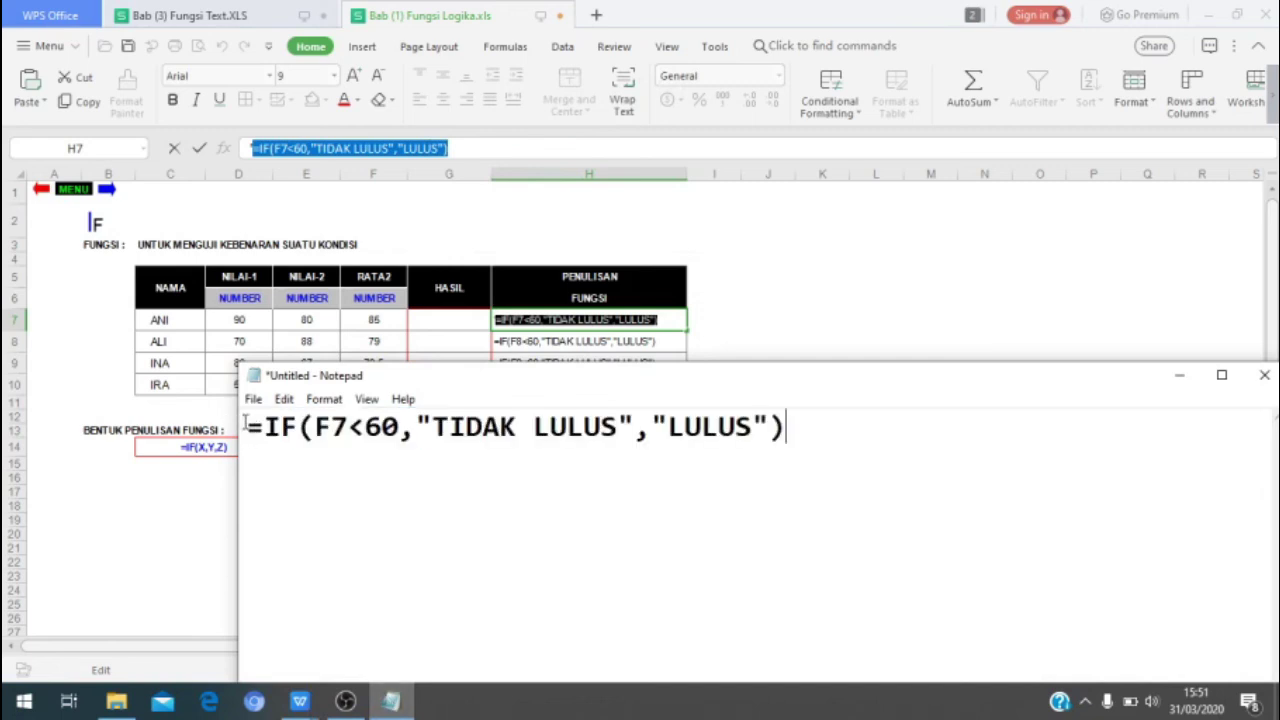
# Step: Add two line breaks above the formula in Notepad and paste the syntax =IF(X,Y,Z) from cell C14 on the first line
pyautogui.click(246, 425)
pyautogui.press('Return')
pyautogui.press('Return')
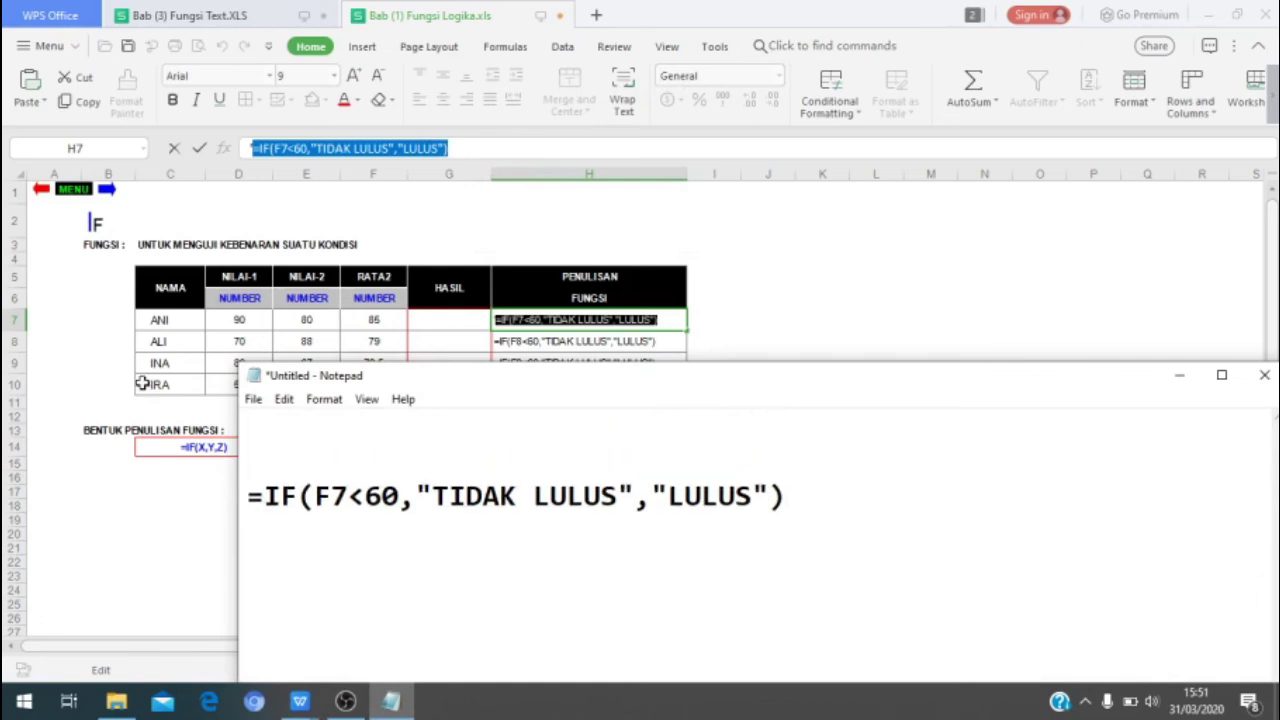
pyautogui.click(189, 448)
pyautogui.click(207, 447)
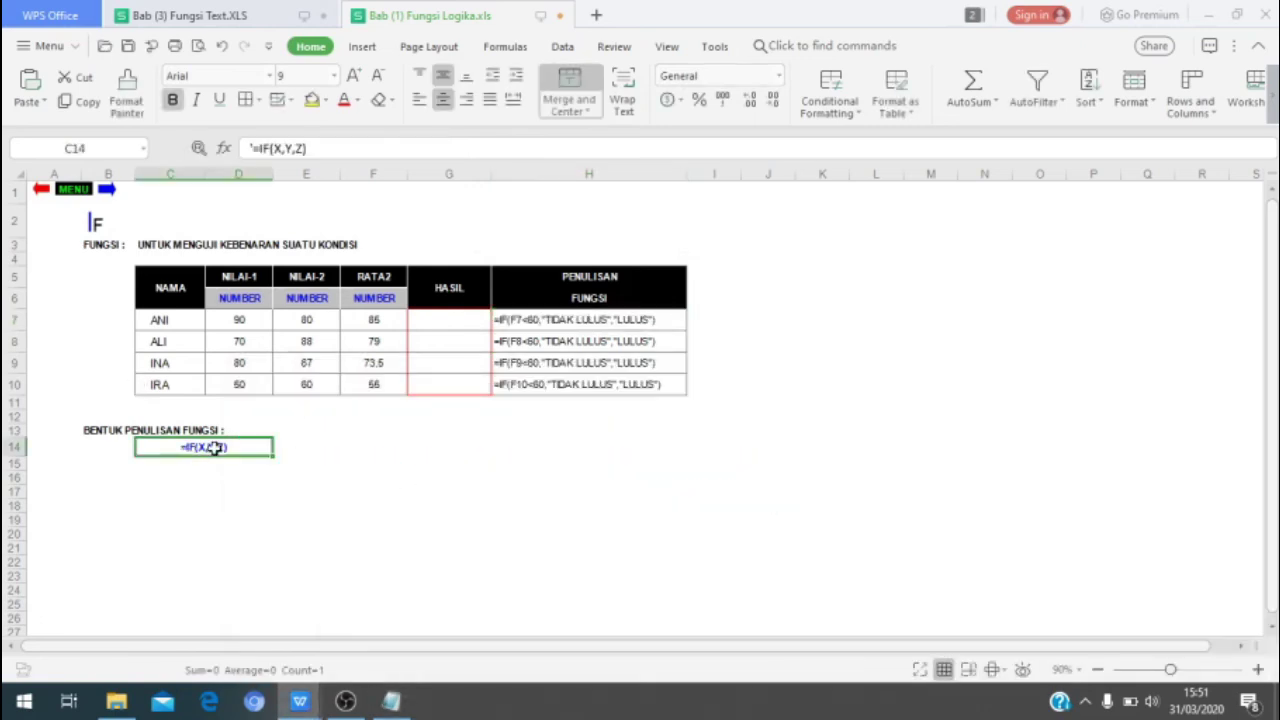
pyautogui.moveTo(323, 148)
pyautogui.mouseDown()
pyautogui.moveTo(250, 148)
pyautogui.moveTo(310, 145)
pyautogui.mouseUp()
pyautogui.click(256, 148)
pyautogui.rightClick(286, 148)
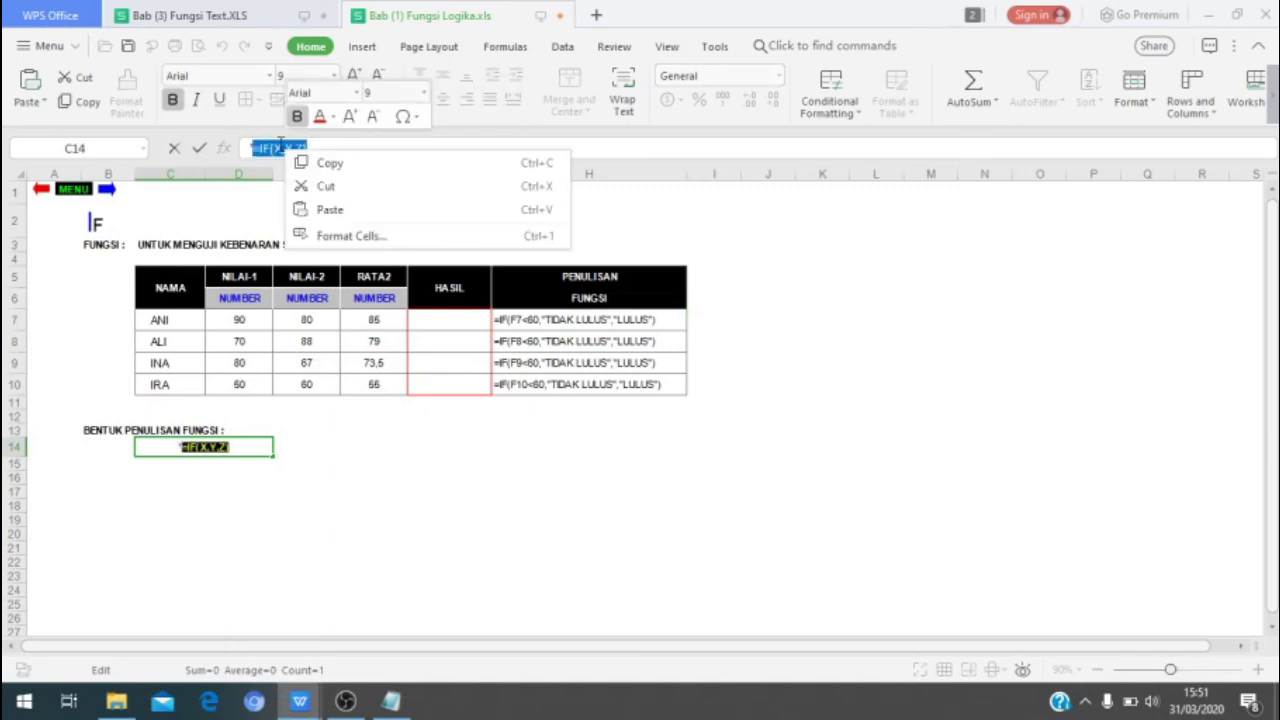
pyautogui.click(400, 169)
pyautogui.click(391, 703)
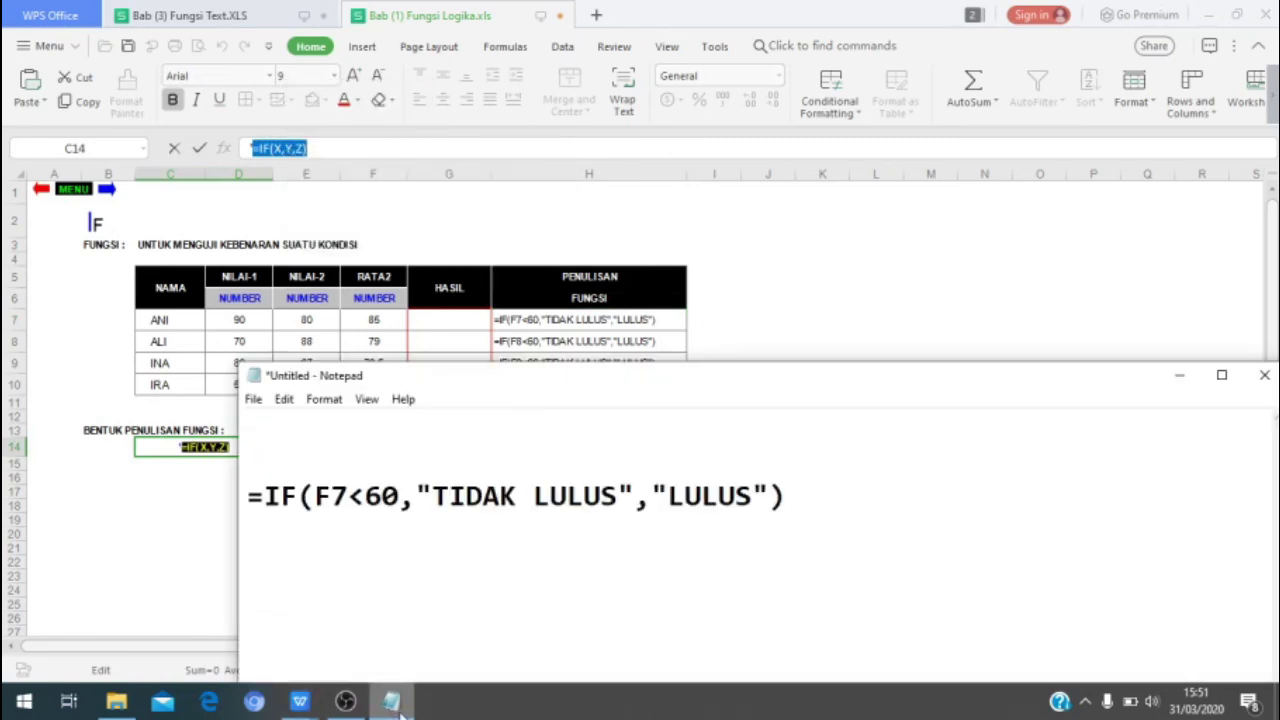
pyautogui.click(296, 433)
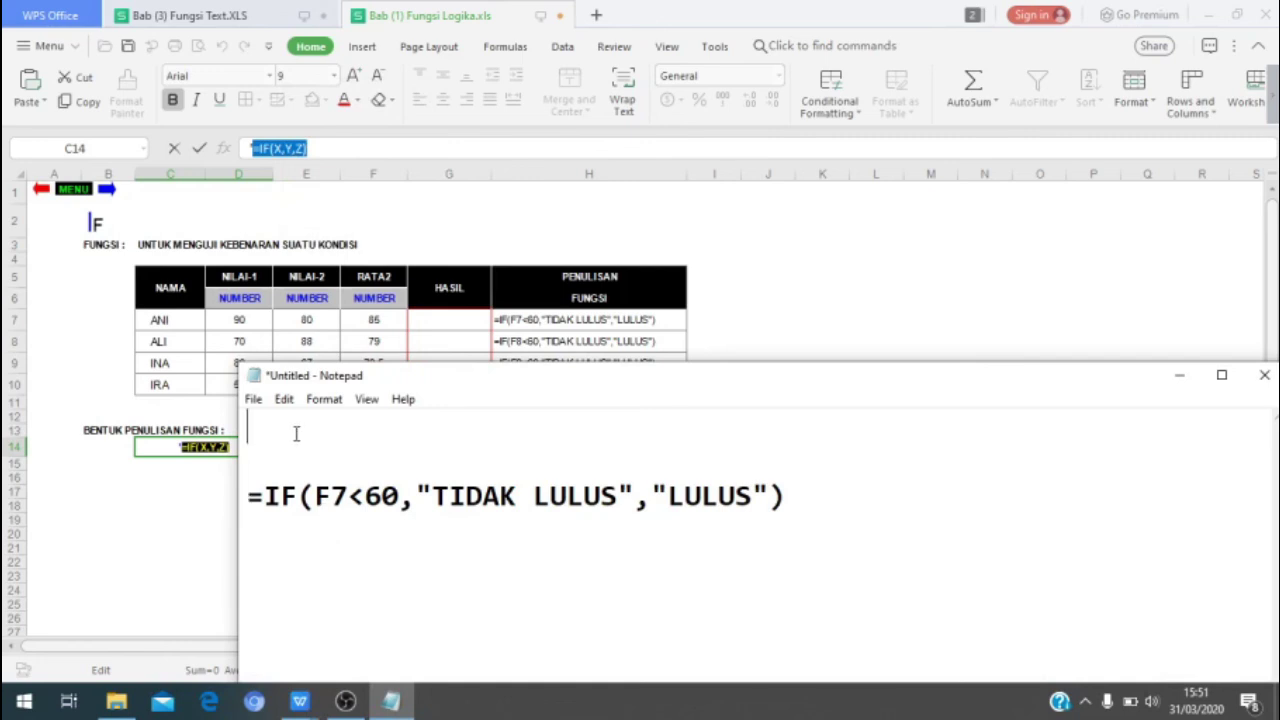
pyautogui.hotkey('ctrl', 'v')
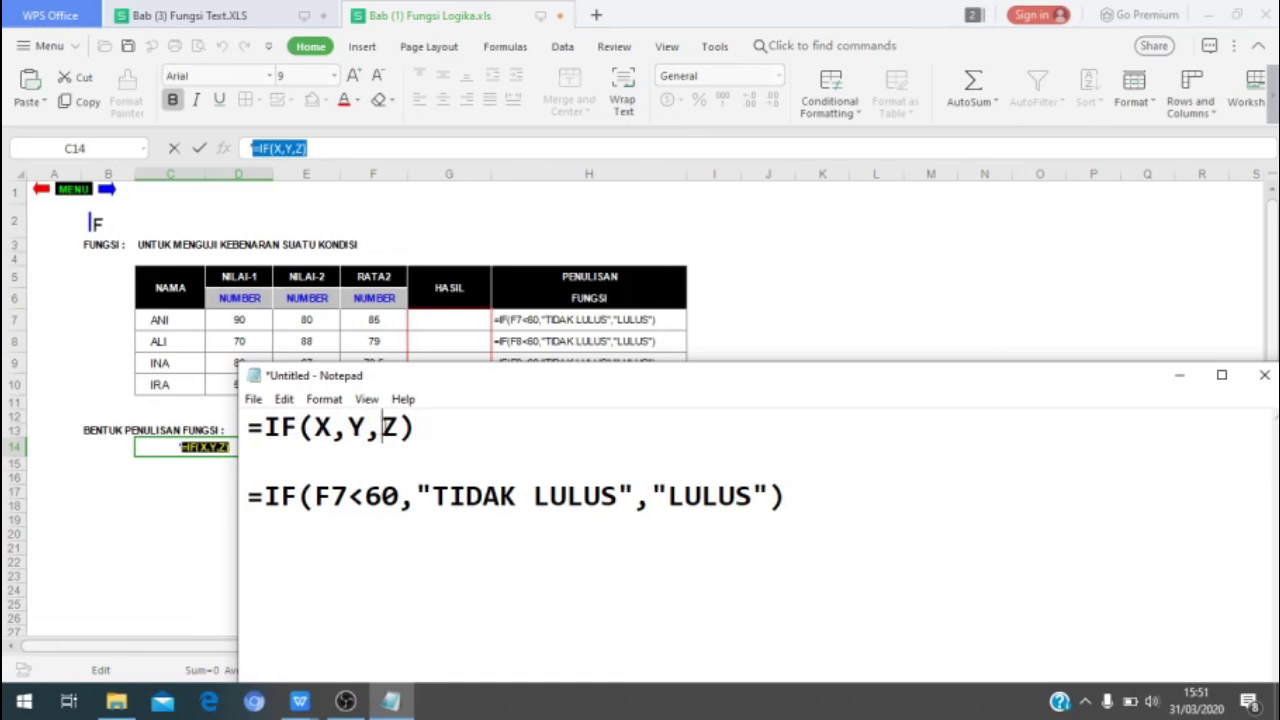
# Step: Examine the parts of the IF formula in Notepad against =IF(X,Y,Z): the condition, the true value and the false value
pyautogui.doubleClick(390, 427)
pyautogui.moveTo(348, 496); pyautogui.dragTo(750, 492)
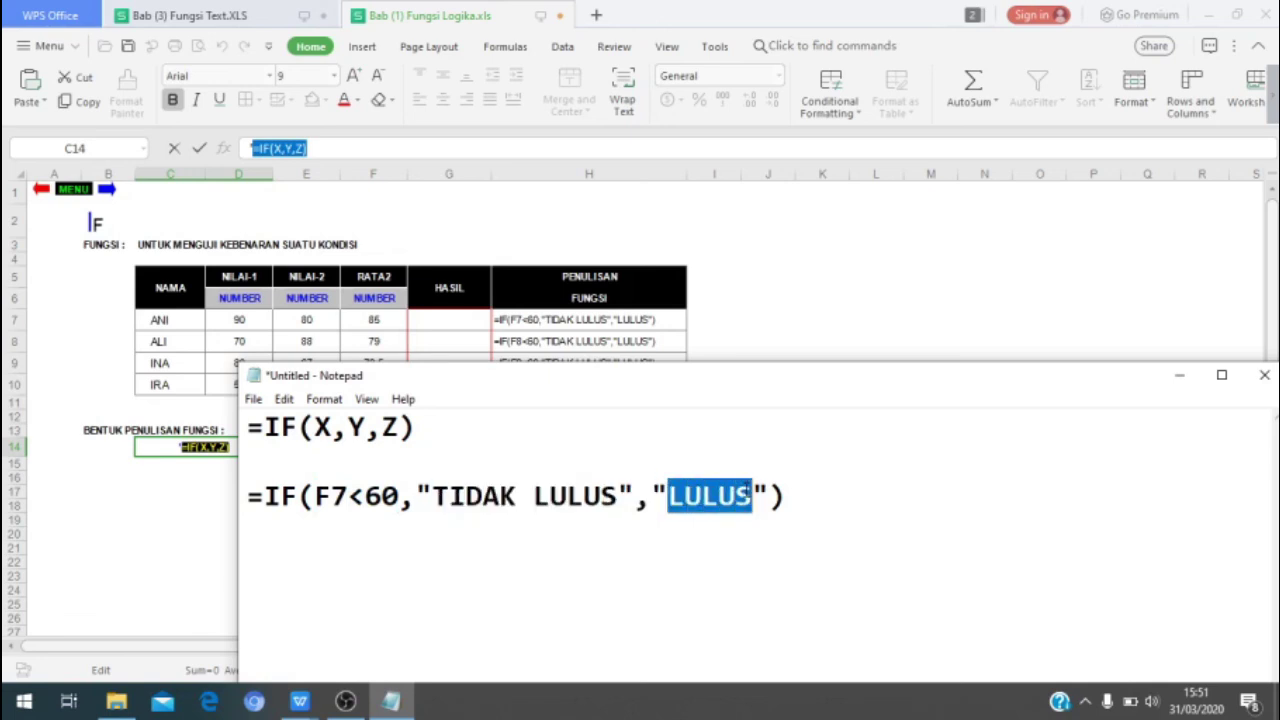
pyautogui.click(528, 605)
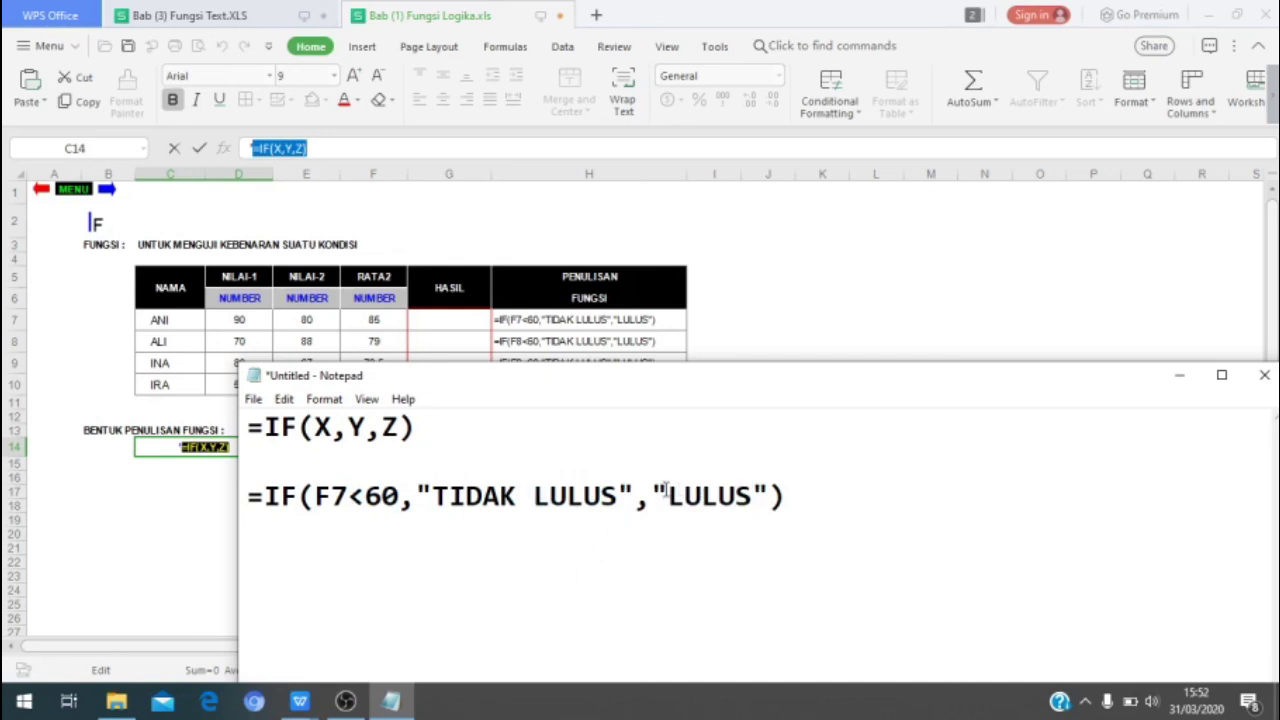
pyautogui.moveTo(668, 496); pyautogui.dragTo(752, 496)
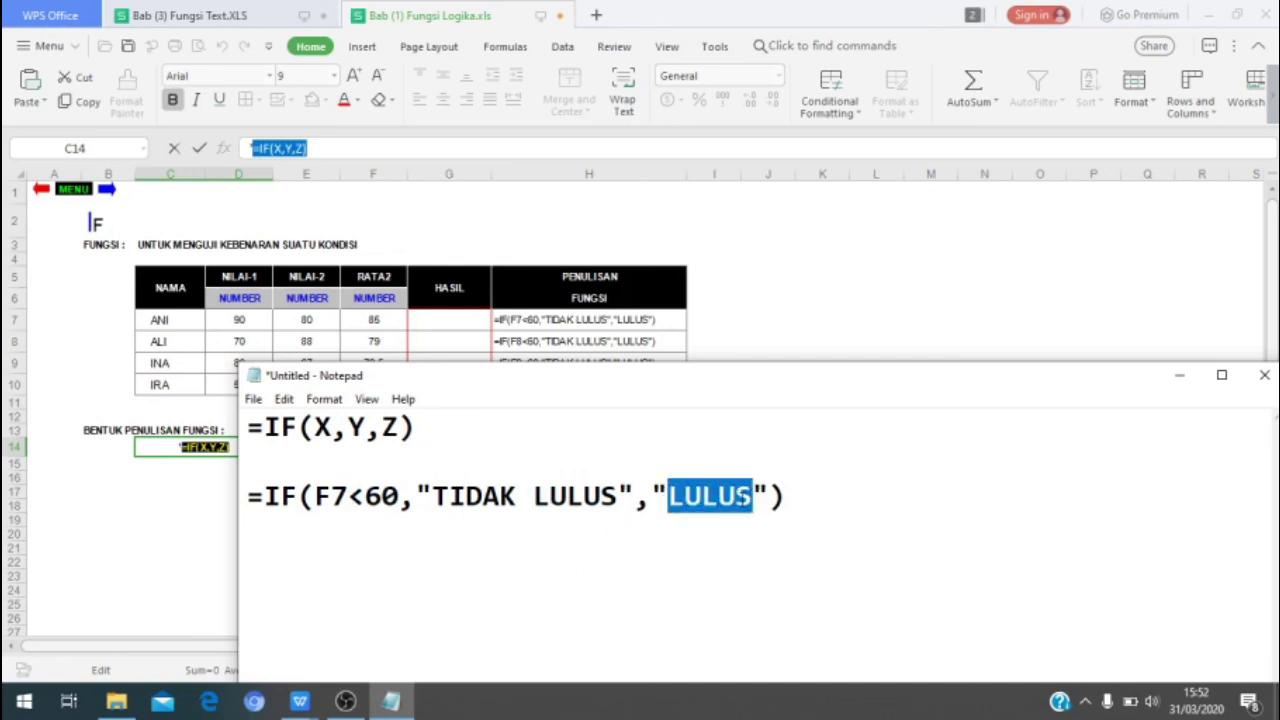
pyautogui.moveTo(348, 496); pyautogui.dragTo(402, 490)
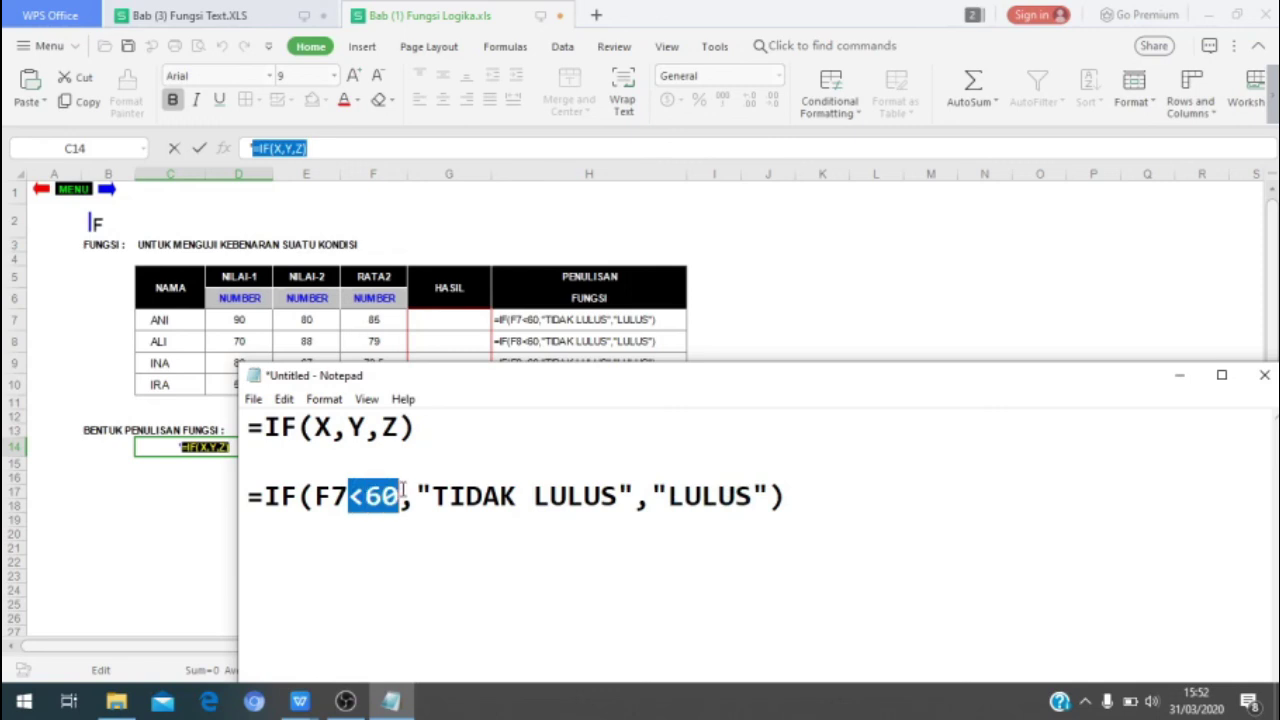
pyautogui.click(388, 545)
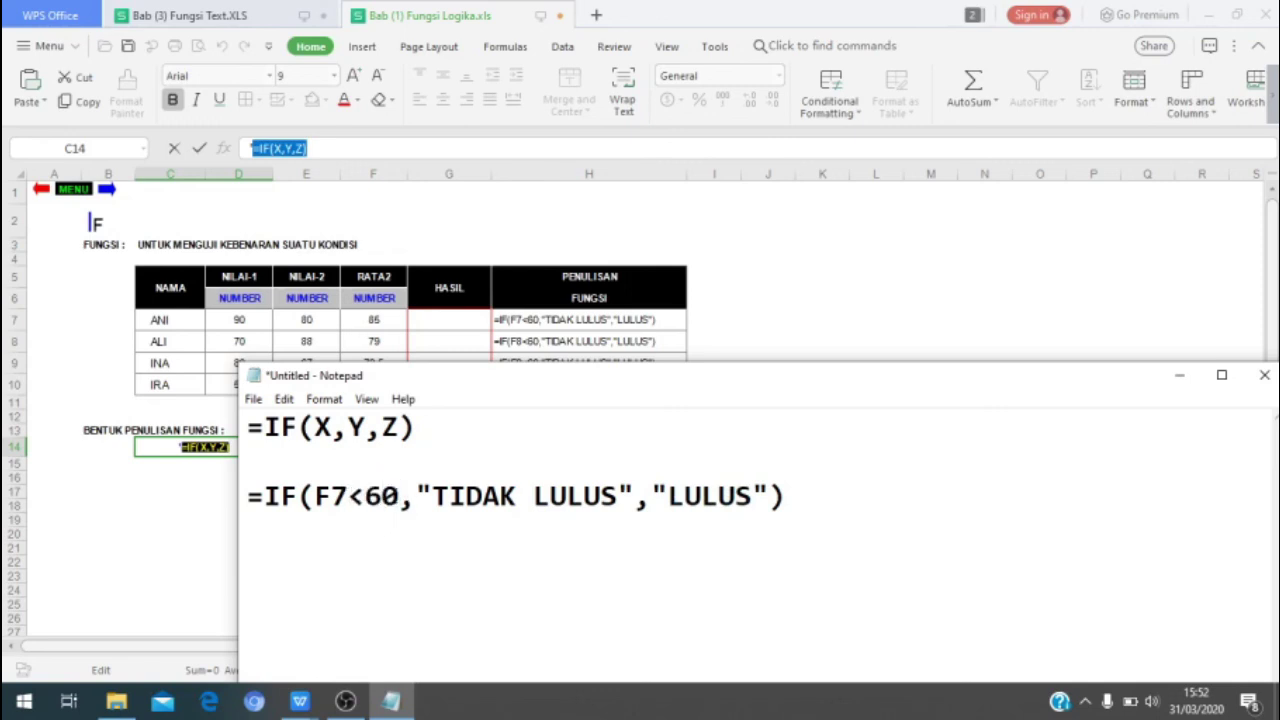
pyautogui.moveTo(402, 496); pyautogui.dragTo(348, 496)
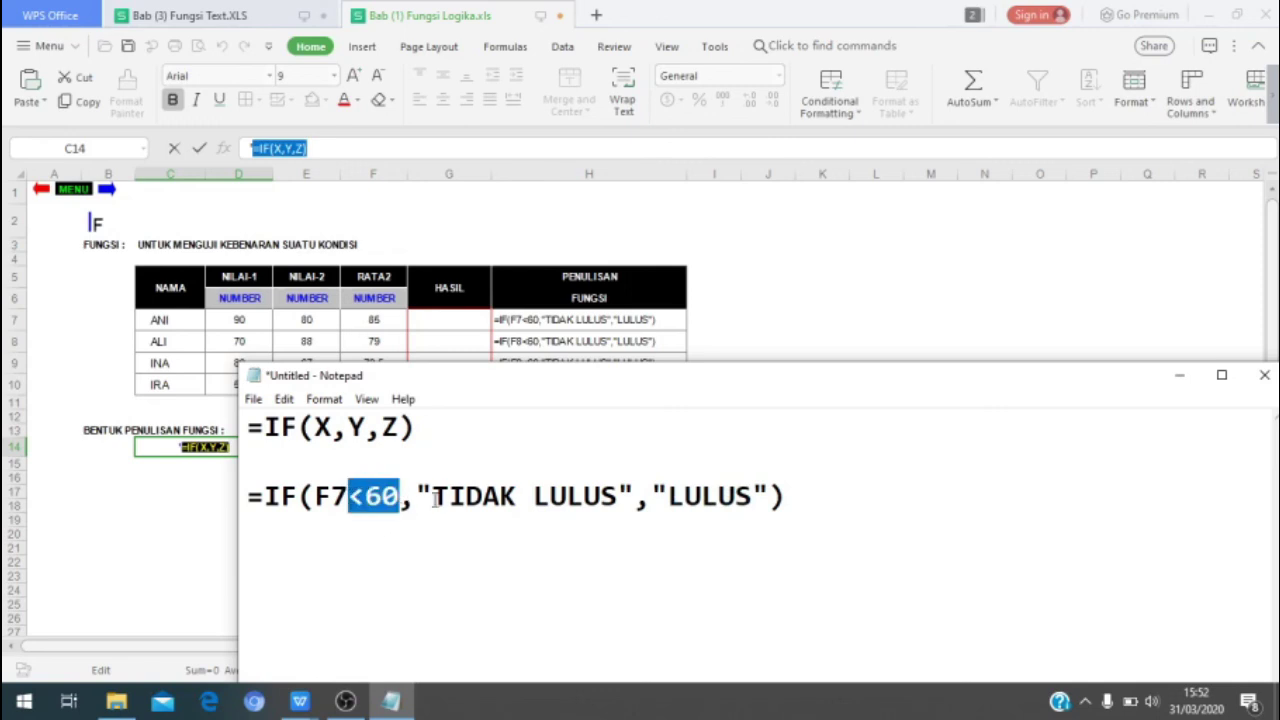
pyautogui.moveTo(432, 496); pyautogui.dragTo(618, 497)
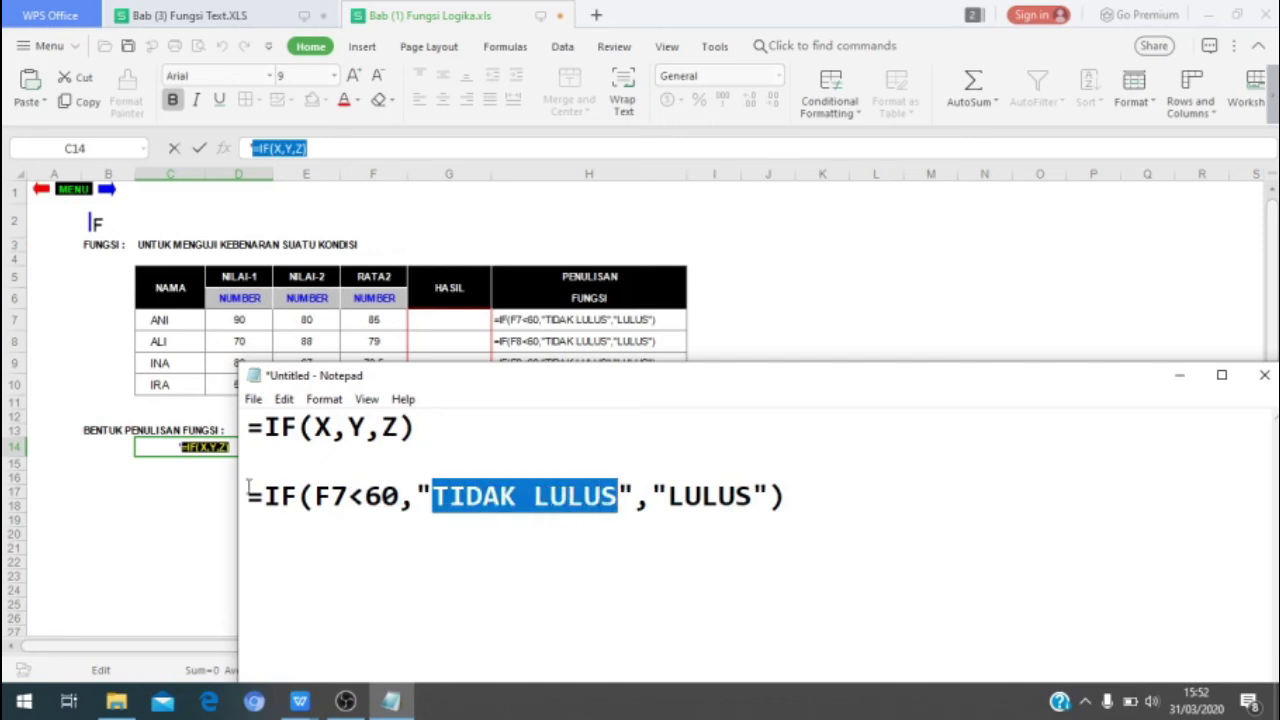
# Step: Copy =IF(F7<60,"TIDAK LULUS","LULUS") from Notepad and try to enter it in cell G7 of the IF sheet
pyautogui.moveTo(248, 496); pyautogui.dragTo(789, 505)
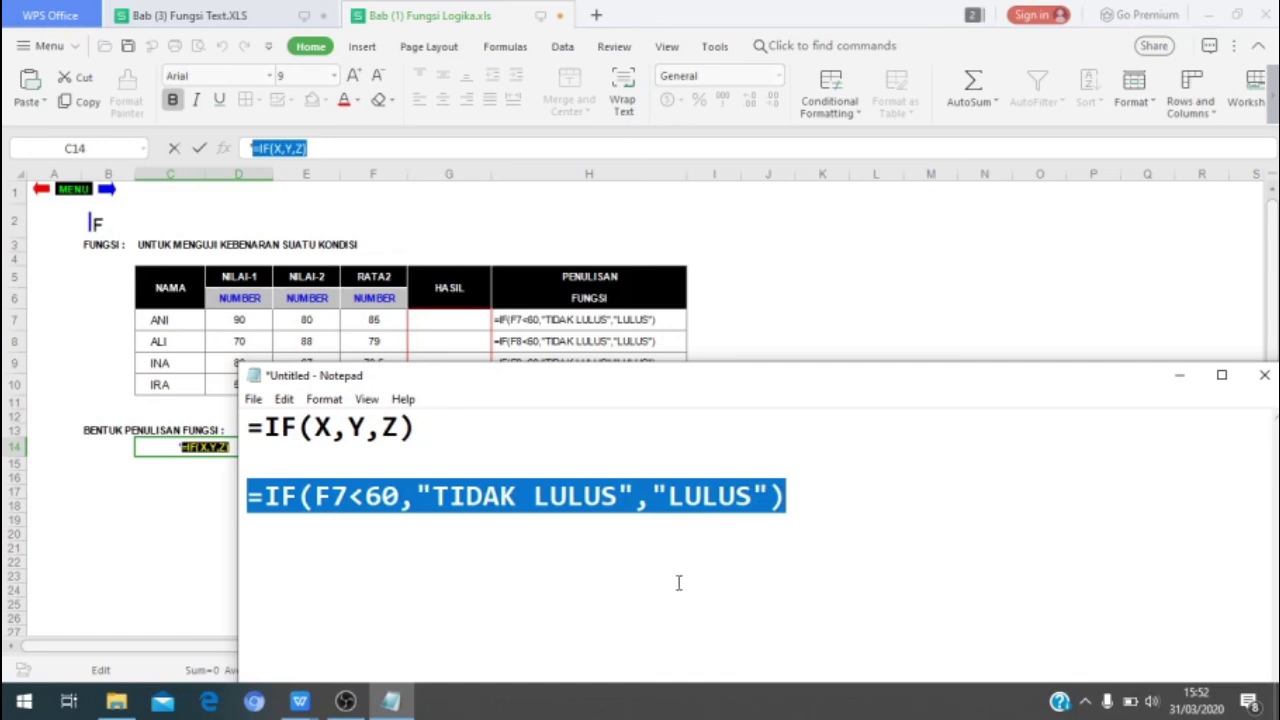
pyautogui.click(440, 317)
pyautogui.click(440, 317)
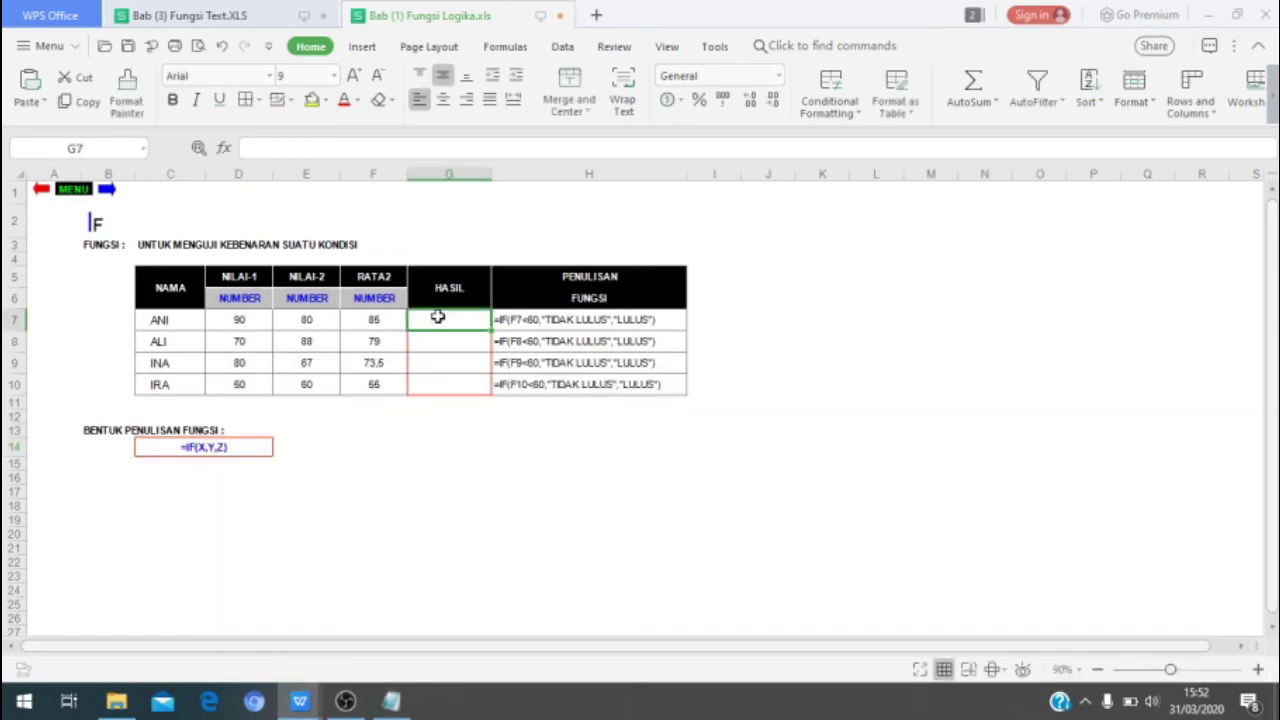
pyautogui.click(447, 148)
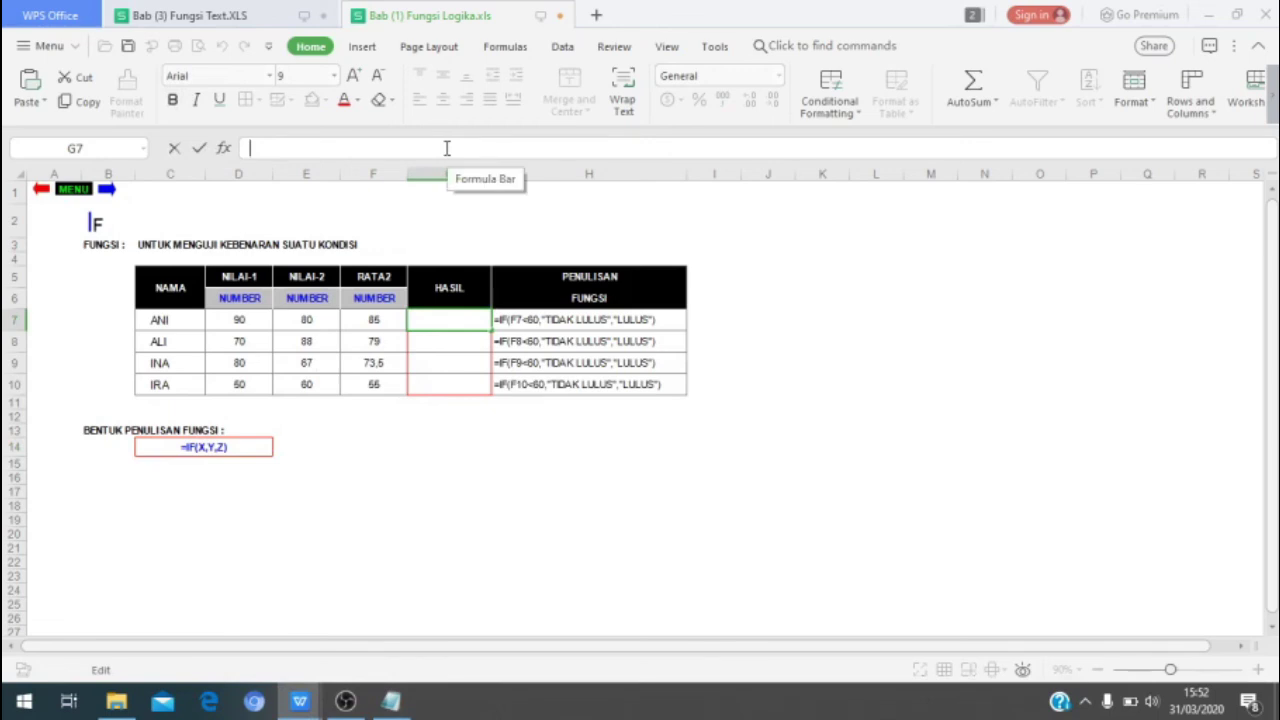
pyautogui.hotkey('ctrl', 'v')
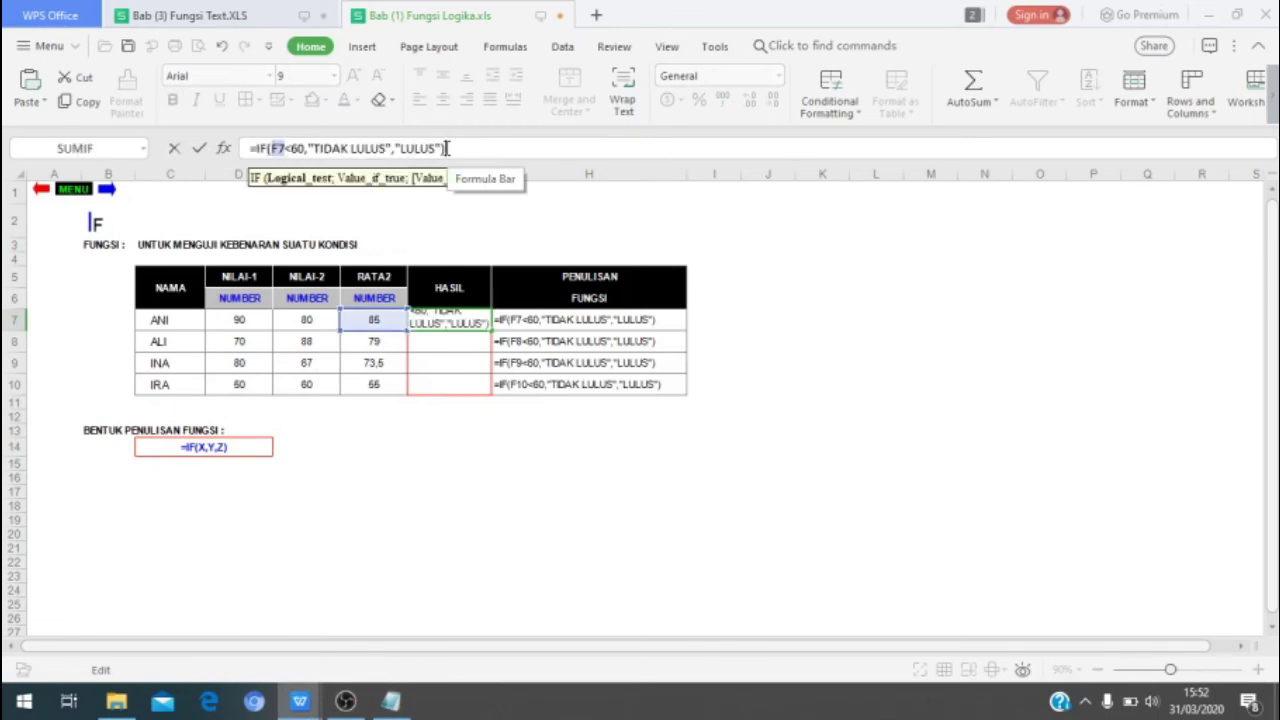
pyautogui.press('Return')
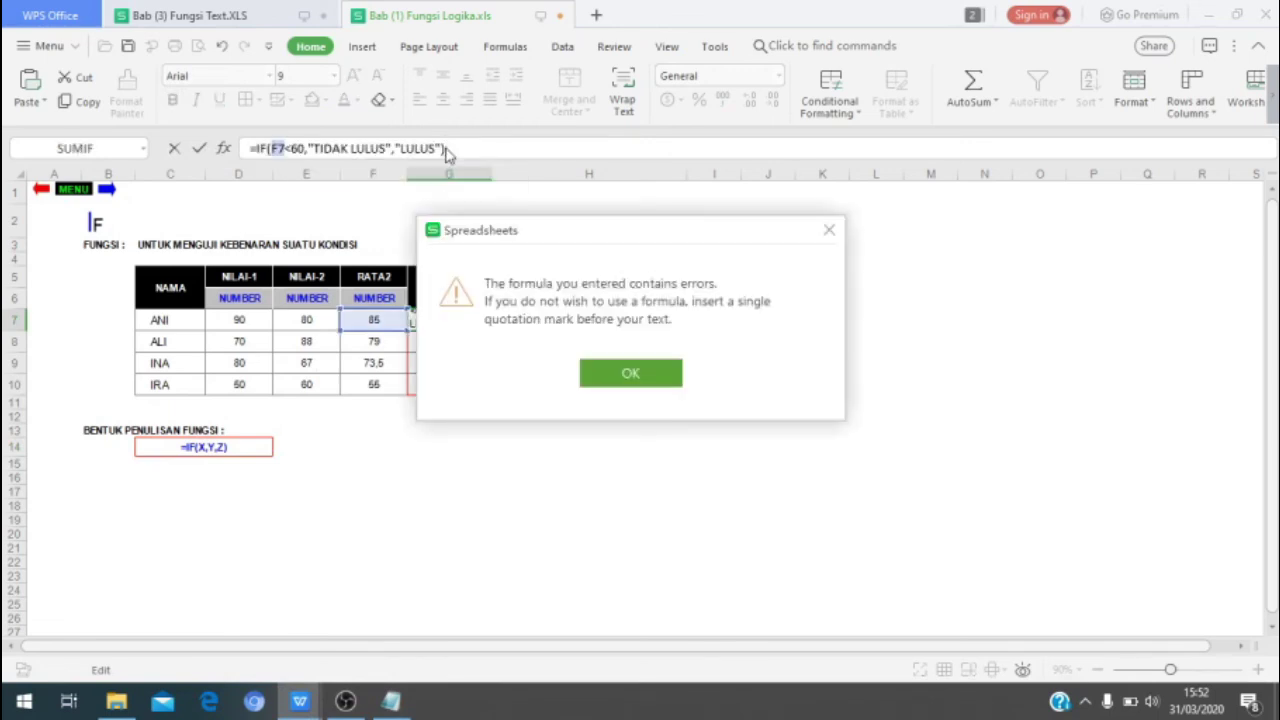
pyautogui.click(630, 375)
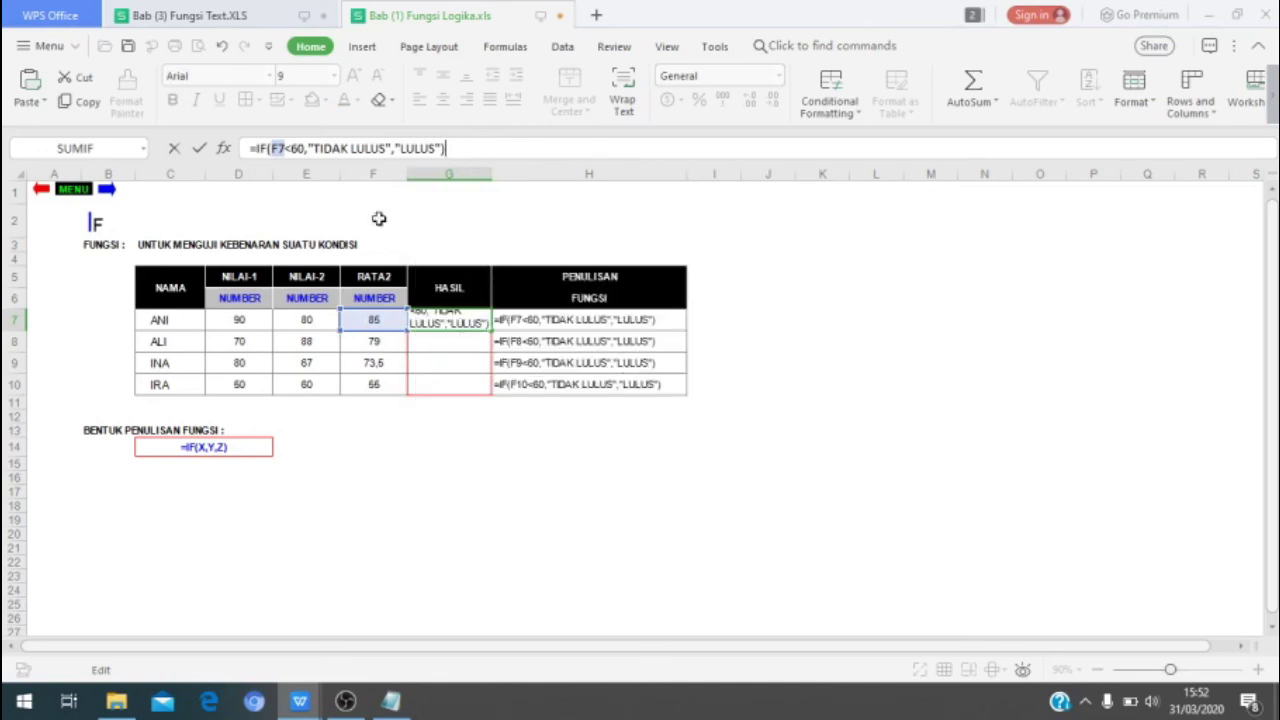
# Step: Replace both comma separators in G7's formula with semicolons and enter it as =IF(F7<60;"TIDAK LULUS";"LULUS")
pyautogui.click(306, 148)
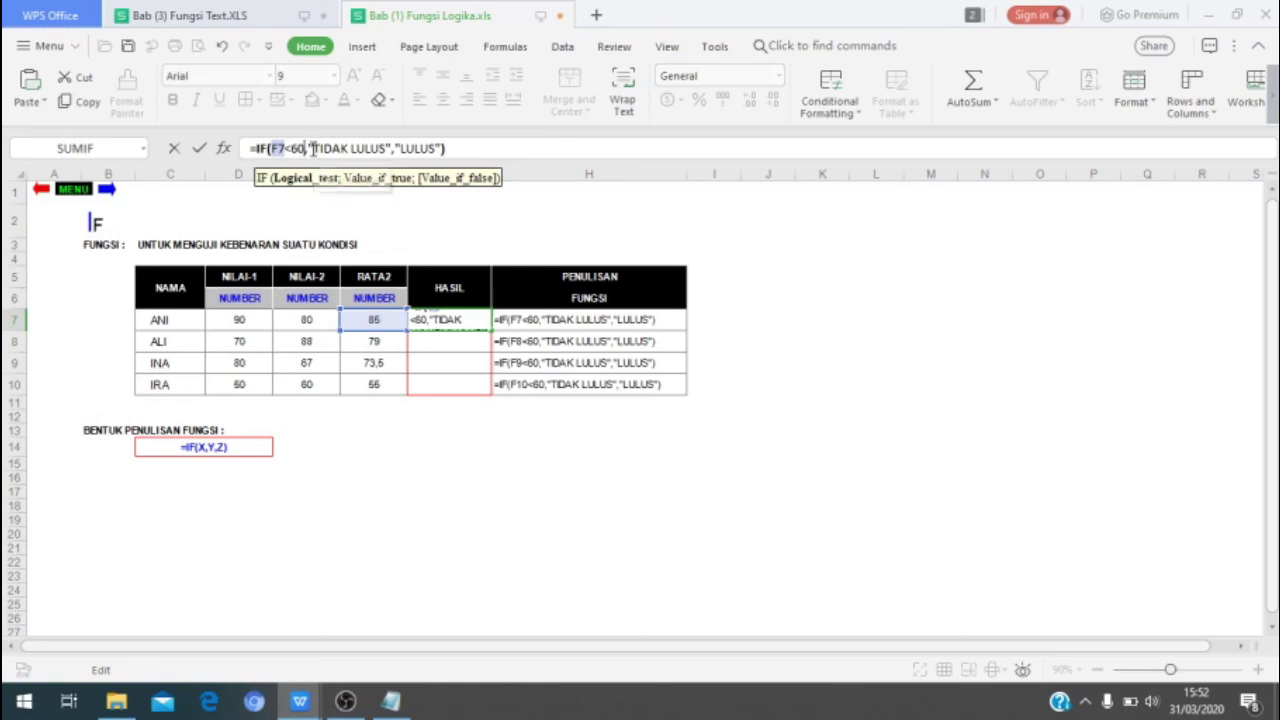
pyautogui.press('Delete')
pyautogui.write(';')
pyautogui.press('Right')
pyautogui.press('Right')
pyautogui.press('Right')
pyautogui.press('Right')
pyautogui.press('Right')
pyautogui.press('Right')
pyautogui.press('Right')
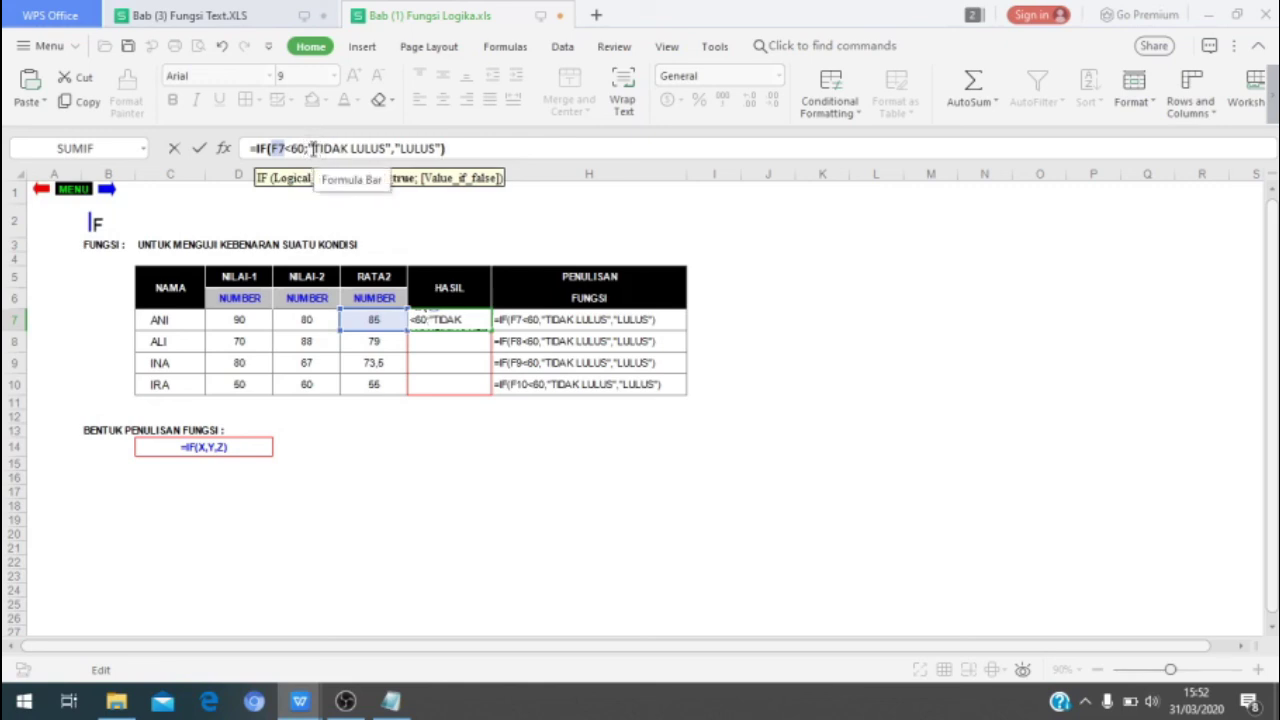
pyautogui.press('Right')
pyautogui.press('Right')
pyautogui.press('Right')
pyautogui.press('Right')
pyautogui.press('Right')
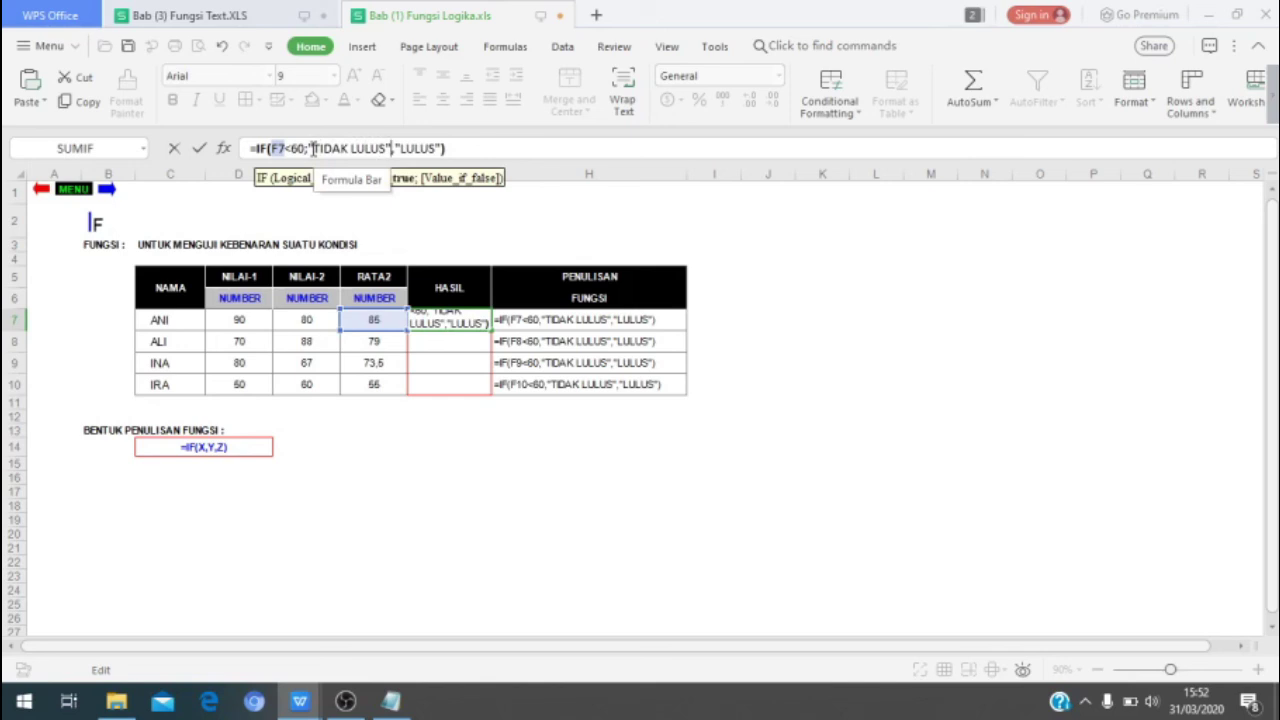
pyautogui.press('BackSpace')
pyautogui.write(';')
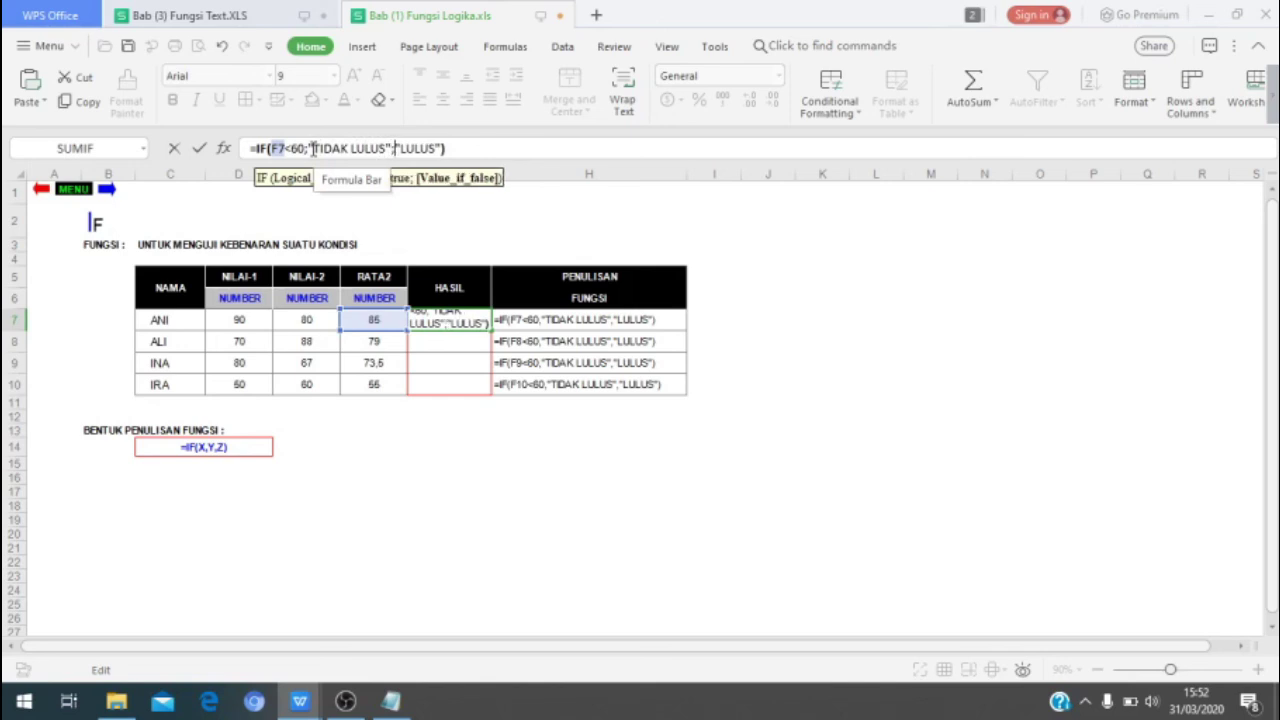
pyautogui.press('Return')
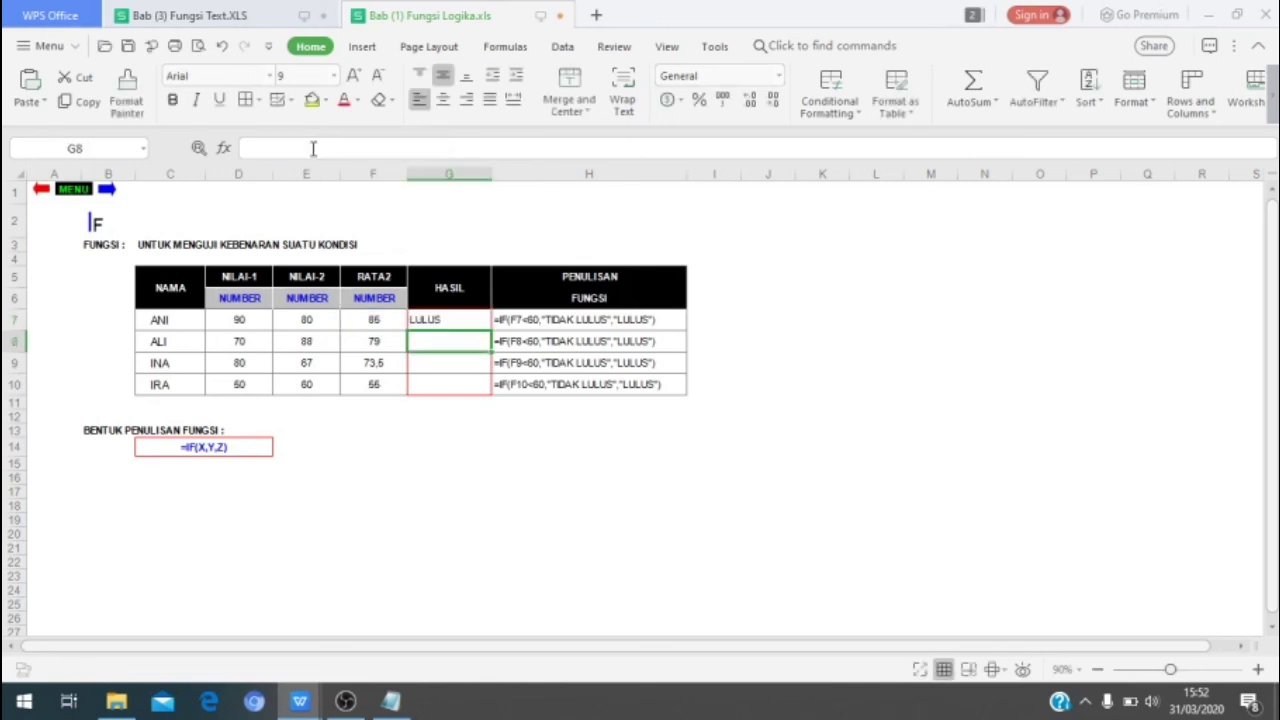
# Step: Fill the IF formula from G7 down to G10 in the HASIL column
pyautogui.click(427, 319)
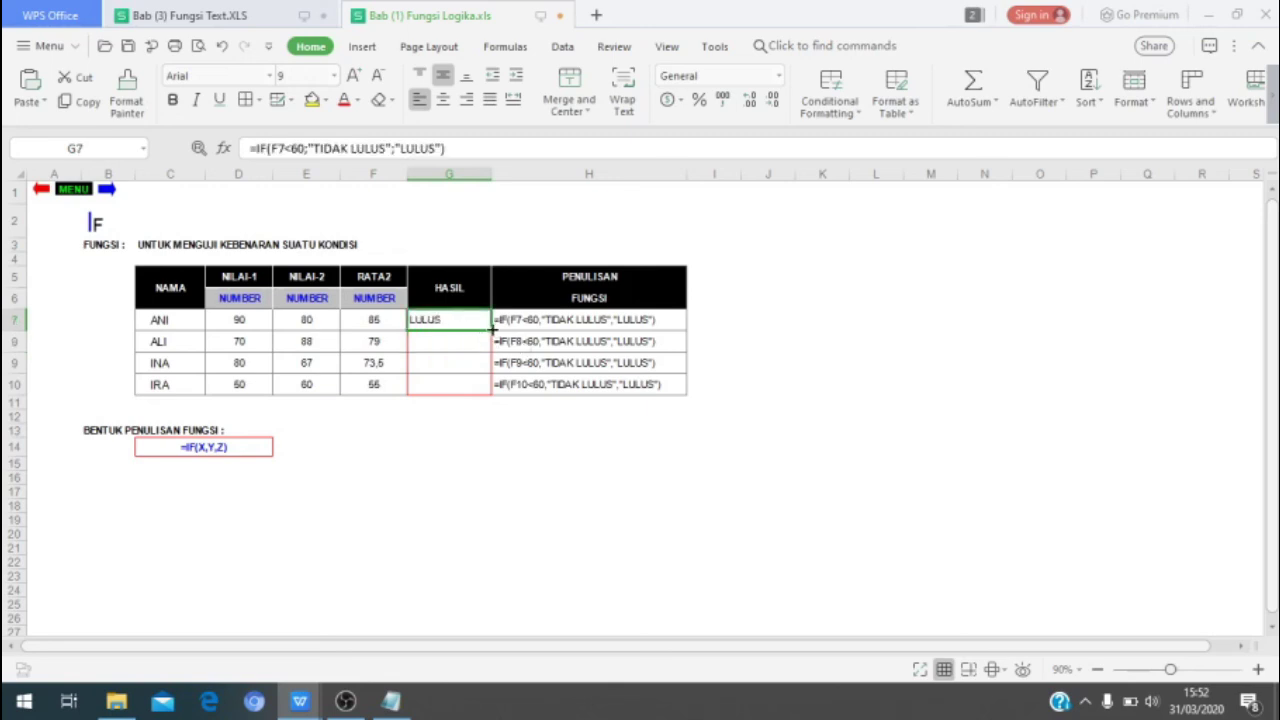
pyautogui.moveTo(492, 329); pyautogui.dragTo(488, 395)
pyautogui.click(480, 449)
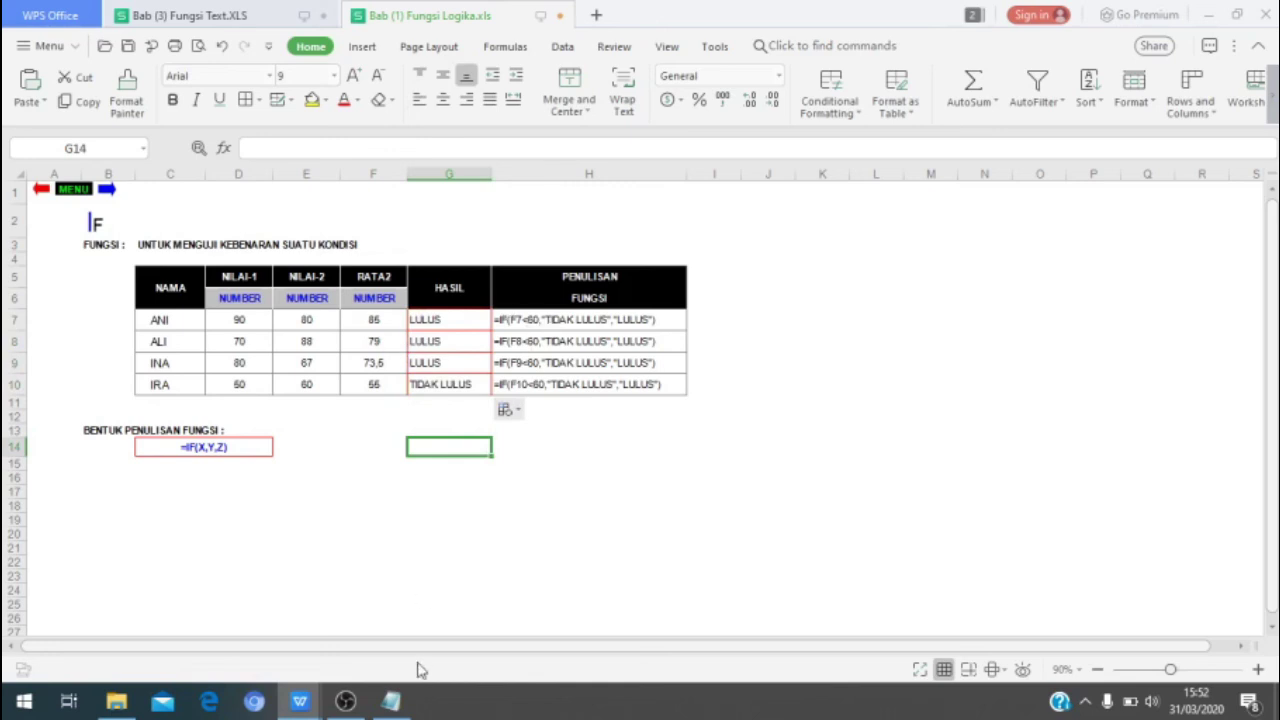
# Step: Switch to Notepad below the result table and review F7, "TIDAK LULUS" and "LULUS" in the IF formula against the HASIL column
pyautogui.click(391, 701)
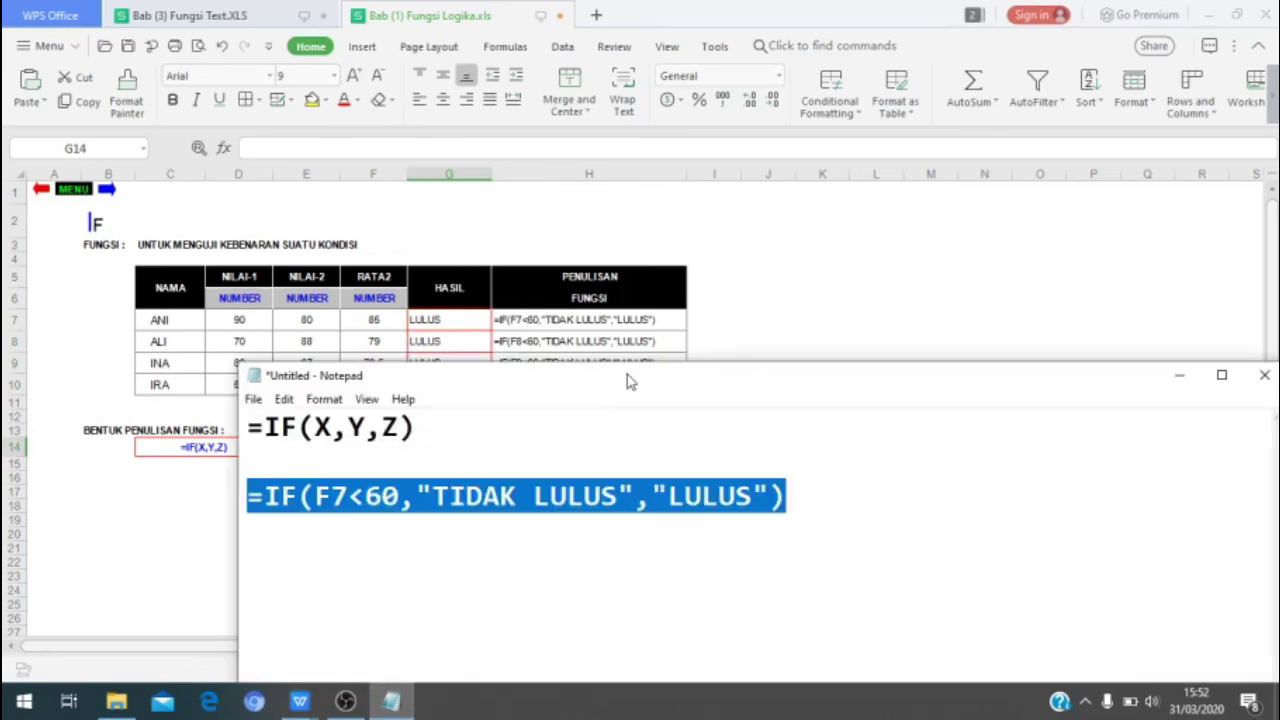
pyautogui.moveTo(630, 381); pyautogui.dragTo(696, 411)
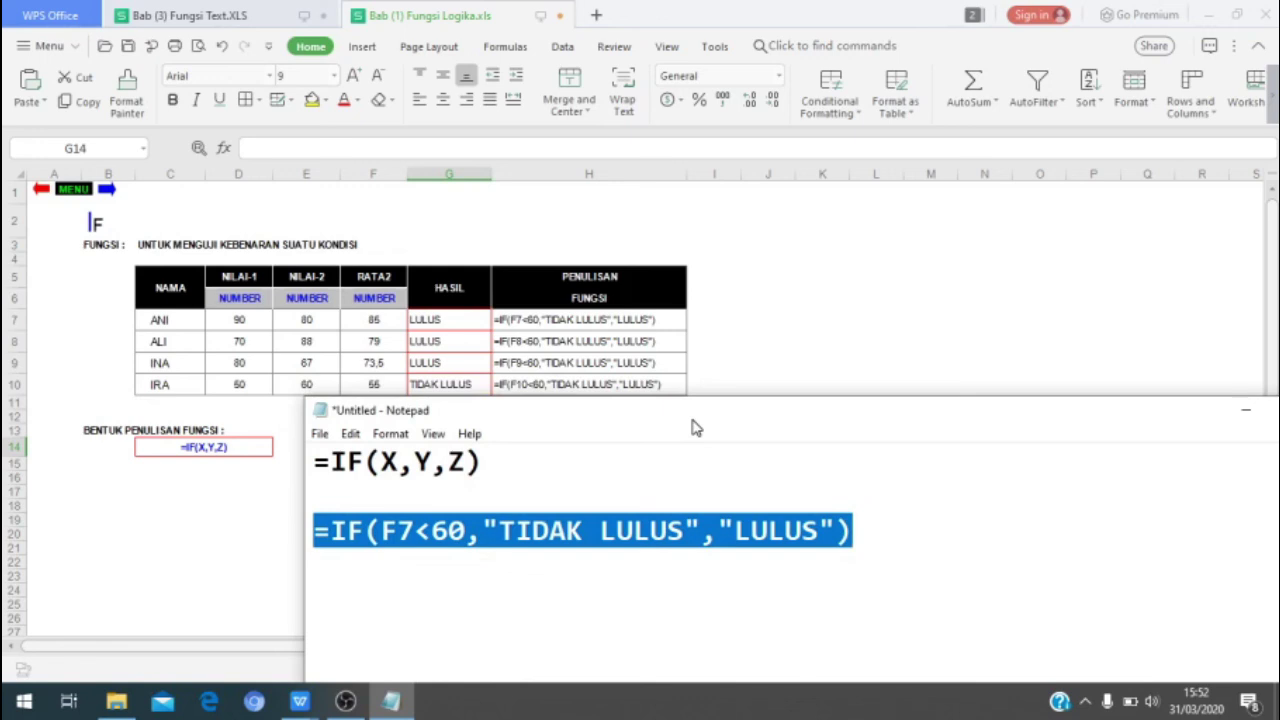
pyautogui.click(448, 532)
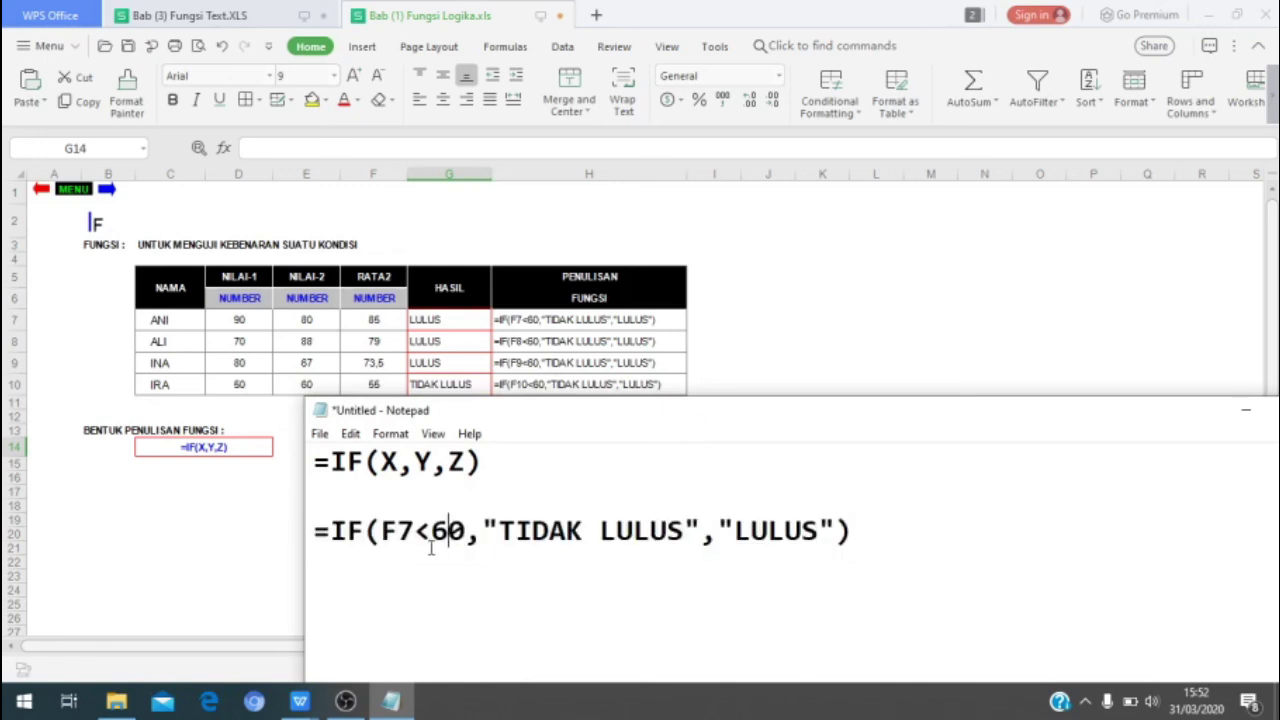
pyautogui.click(312, 531)
pyautogui.moveTo(312, 531); pyautogui.dragTo(385, 531)
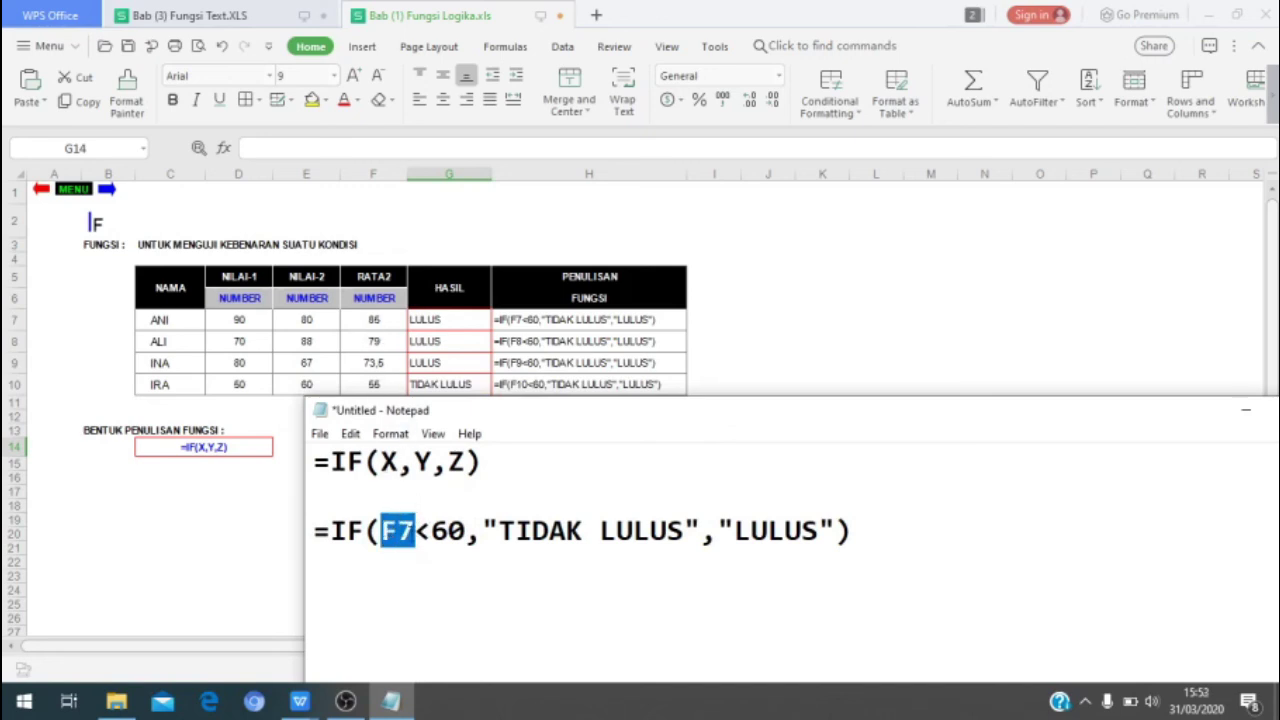
pyautogui.moveTo(416, 531); pyautogui.dragTo(675, 520)
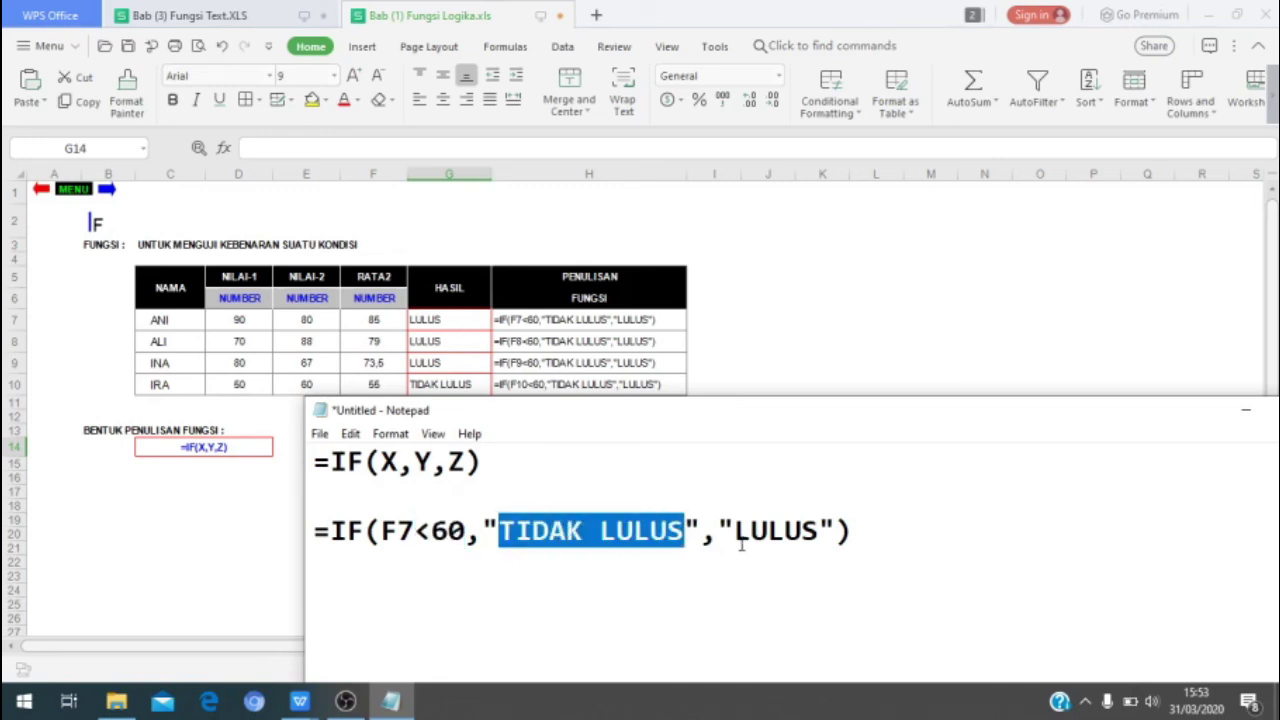
pyautogui.moveTo(717, 536); pyautogui.dragTo(820, 516)
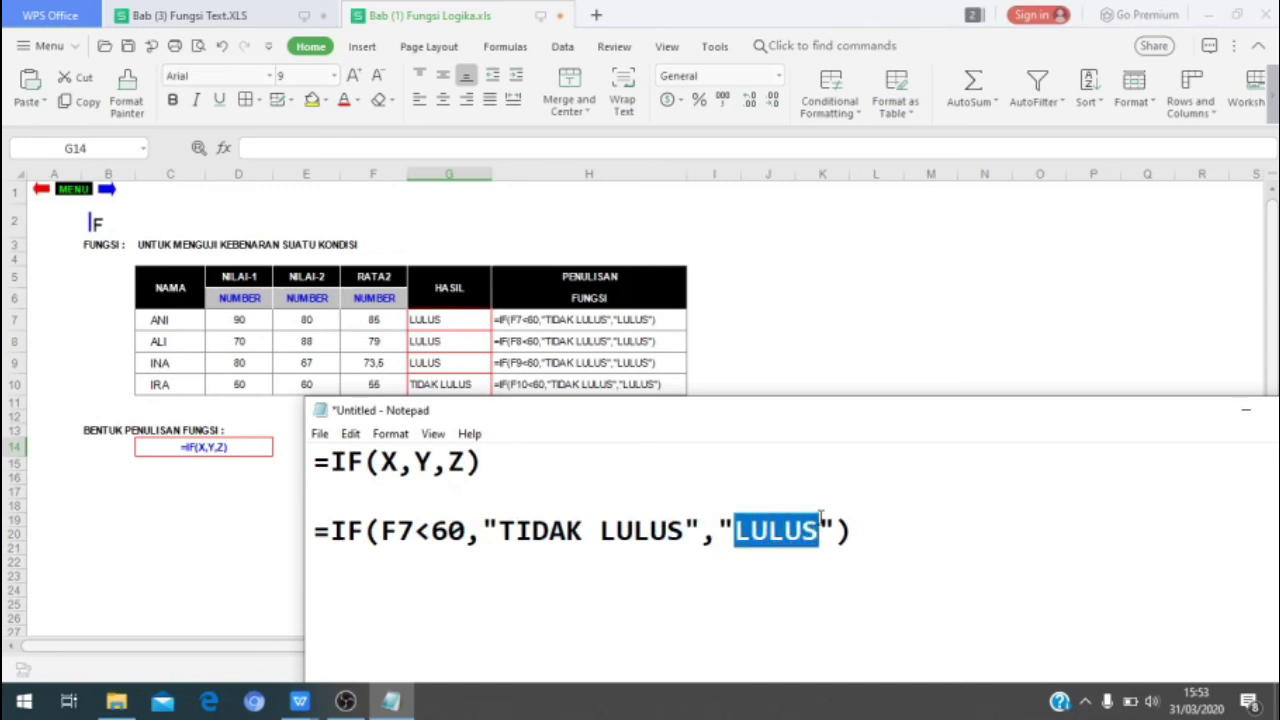
pyautogui.moveTo(414, 530); pyautogui.dragTo(818, 532)
pyautogui.click(736, 532)
# Step: Review the X, Y and Z arguments of the general form =IF(X,Y,Z) and move the Notepad window up over the table
pyautogui.click(316, 466)
pyautogui.moveTo(318, 466); pyautogui.dragTo(468, 460)
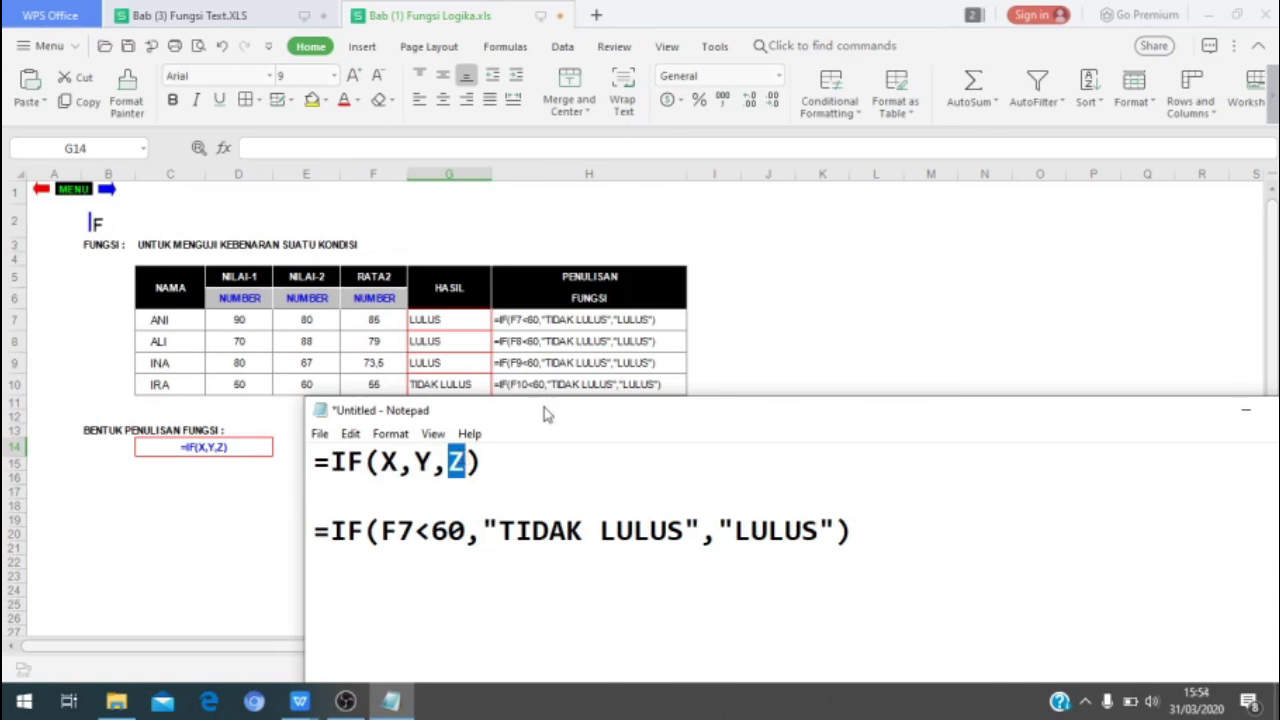
pyautogui.moveTo(544, 407); pyautogui.dragTo(386, 189)
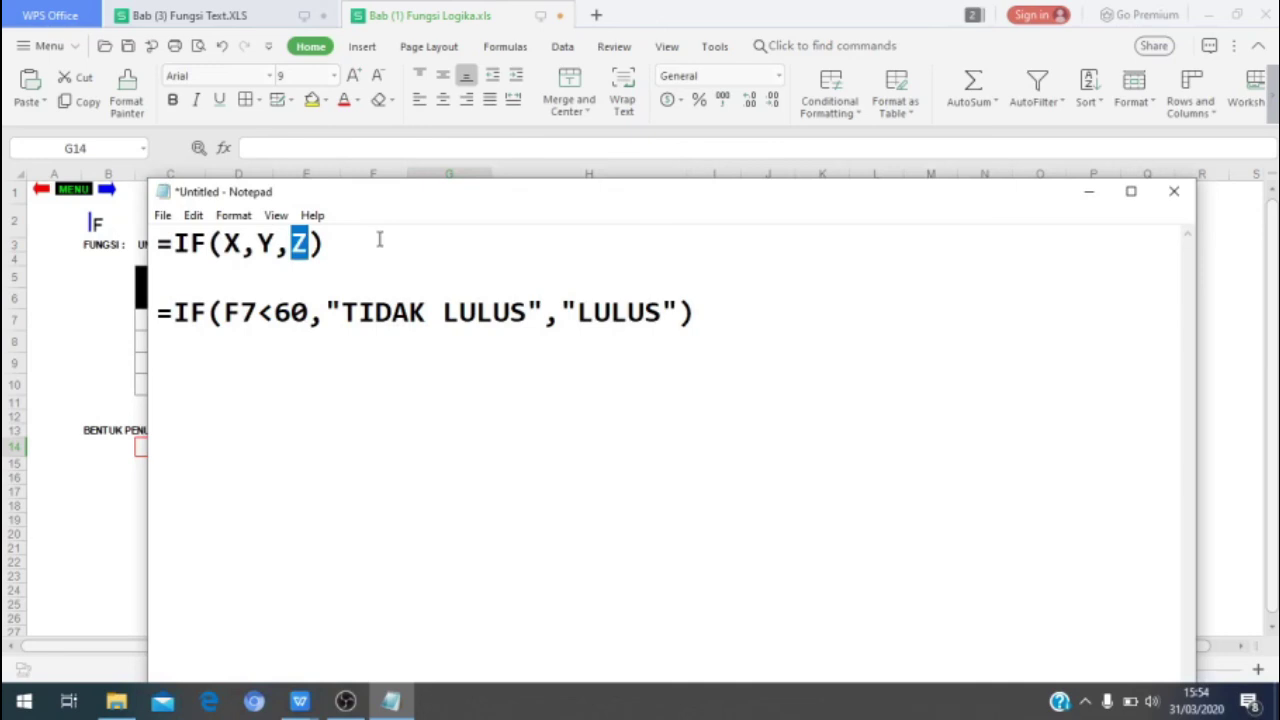